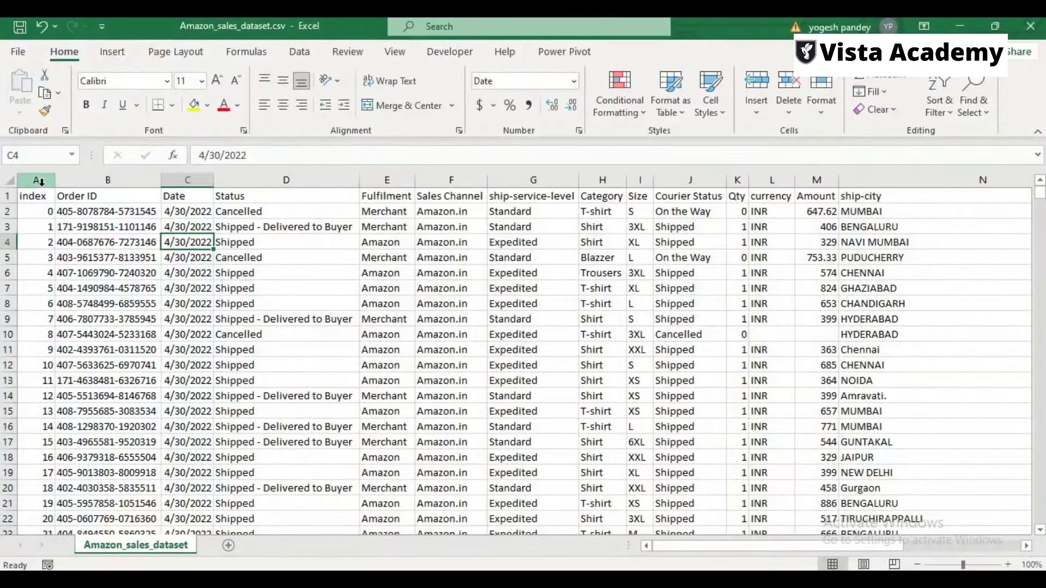
Convert the sales data range A1:S128977 into a table with headers.
{"action": "left_click", "coordinate": [92, 255]}
{"action": "left_click", "coordinate": [48, 213]}
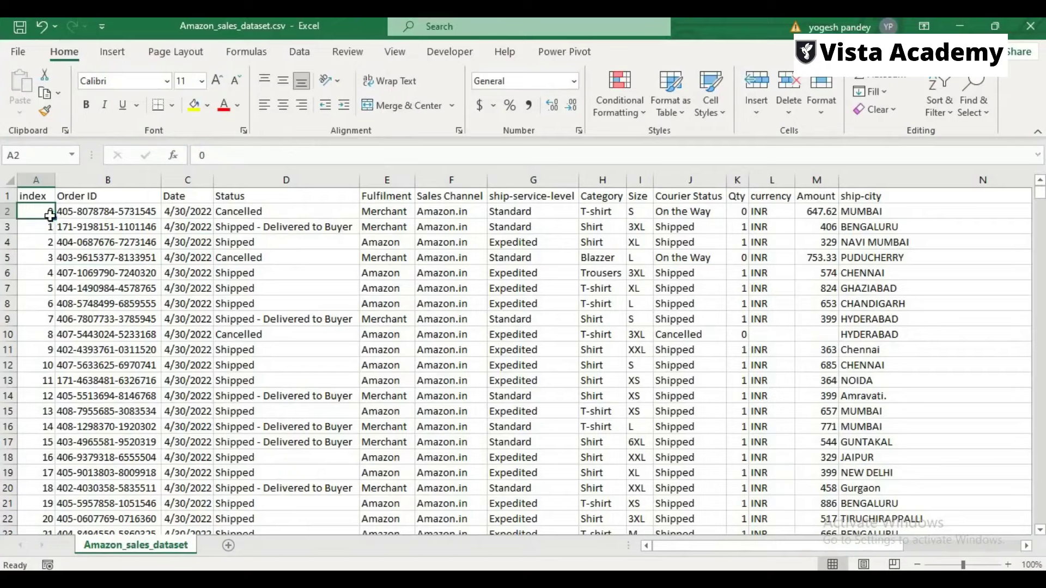
{"action": "key", "text": "ctrl+t"}
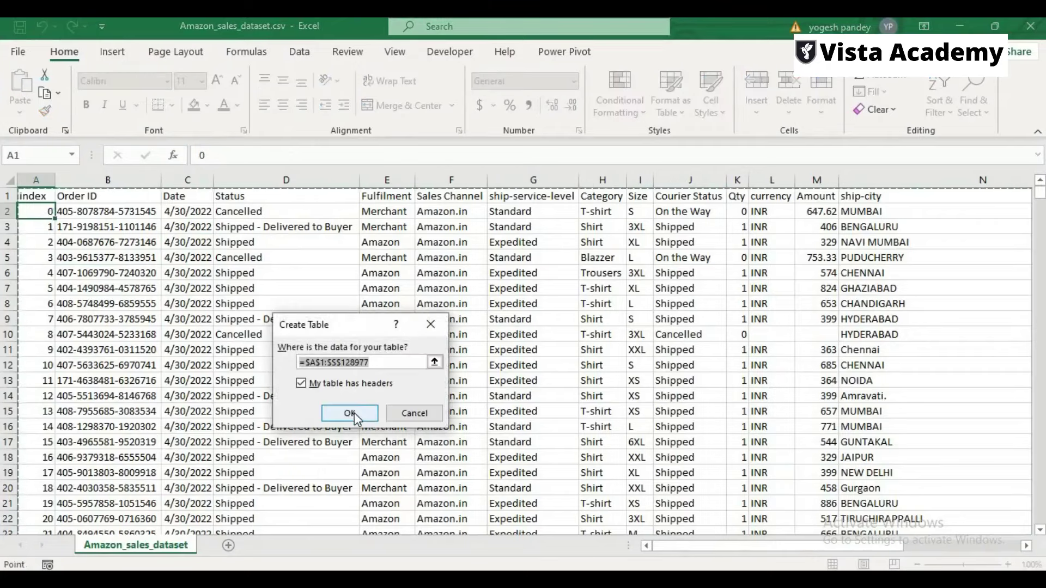
{"action": "left_click", "coordinate": [350, 414]}
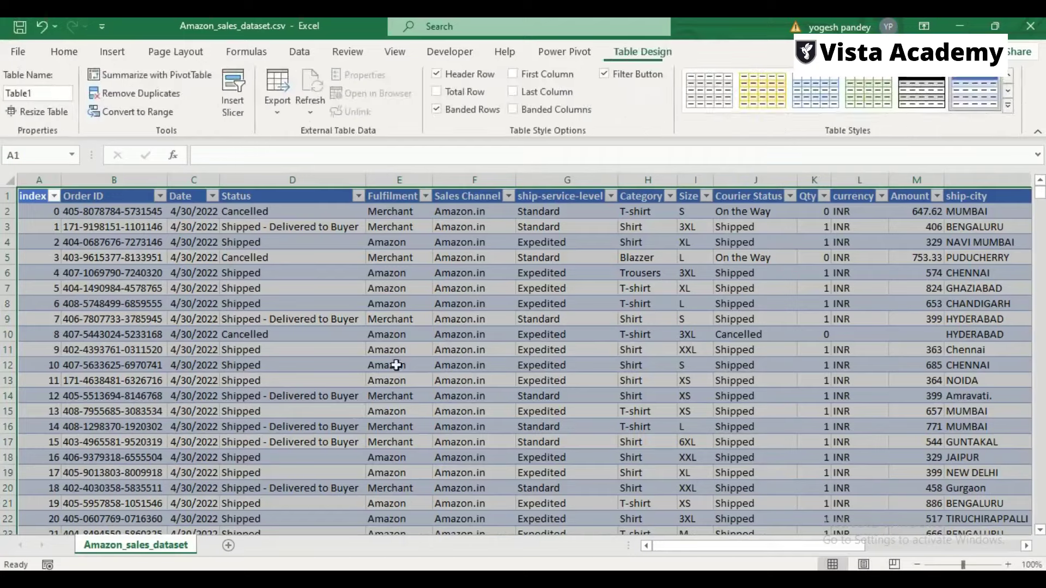
{"action": "left_click", "coordinate": [272, 277]}
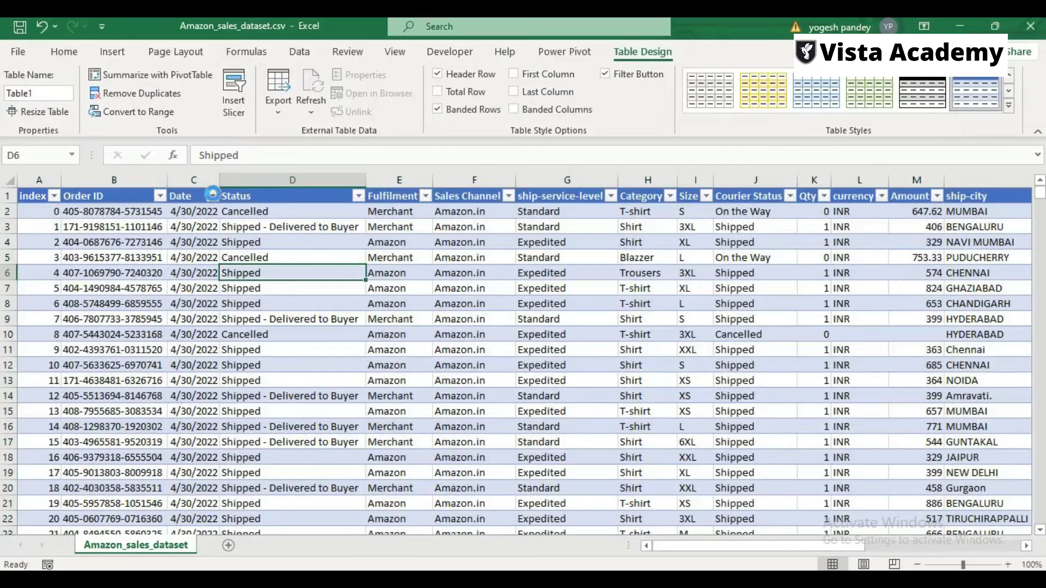
Examine the filter values of the Date and Sales Channel columns and look through the table's remaining columns and rows.
{"action": "left_click", "coordinate": [212, 197]}
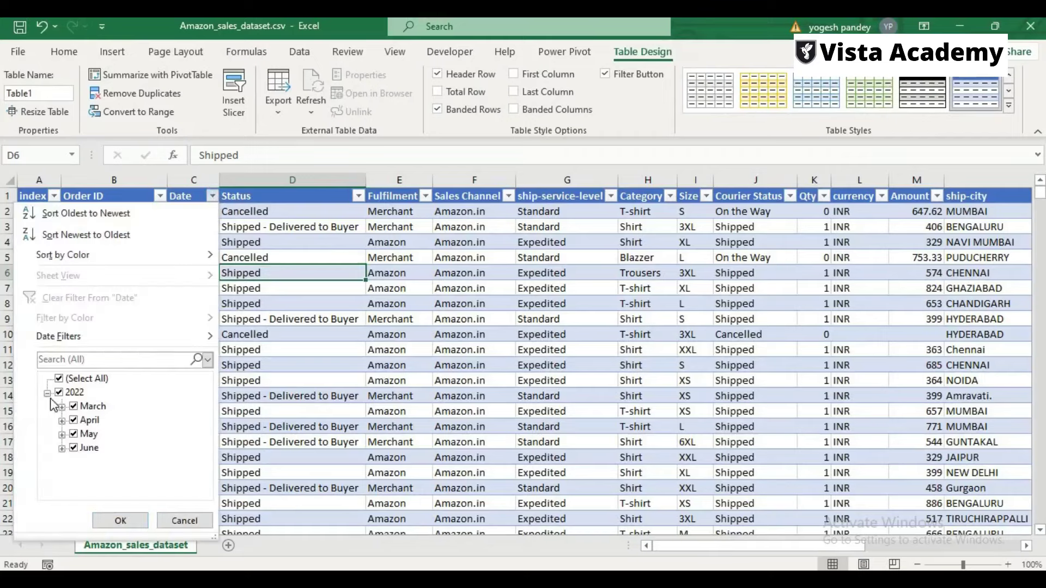
{"action": "left_click", "coordinate": [357, 198]}
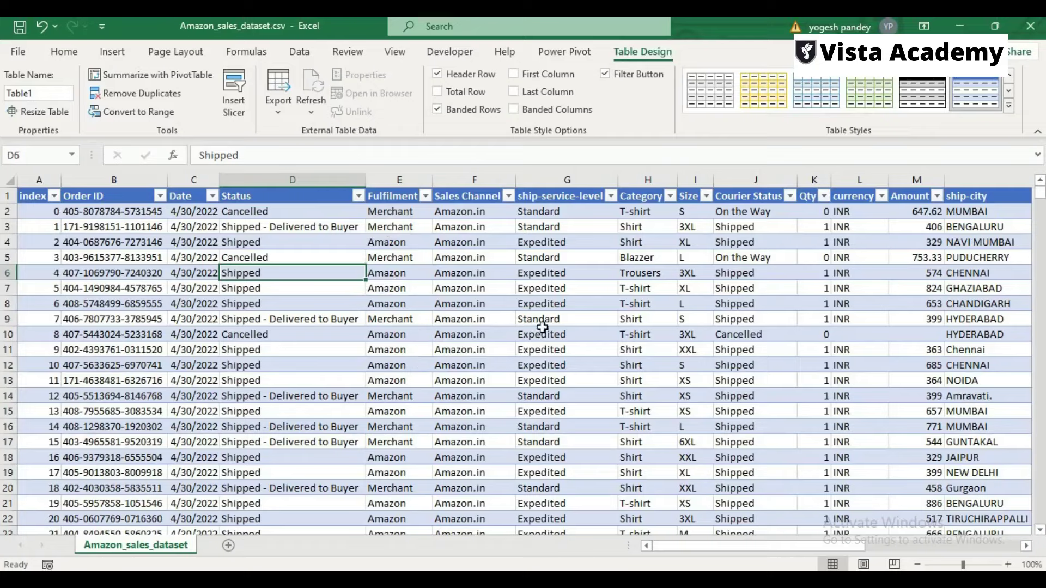
{"action": "left_click", "coordinate": [504, 196]}
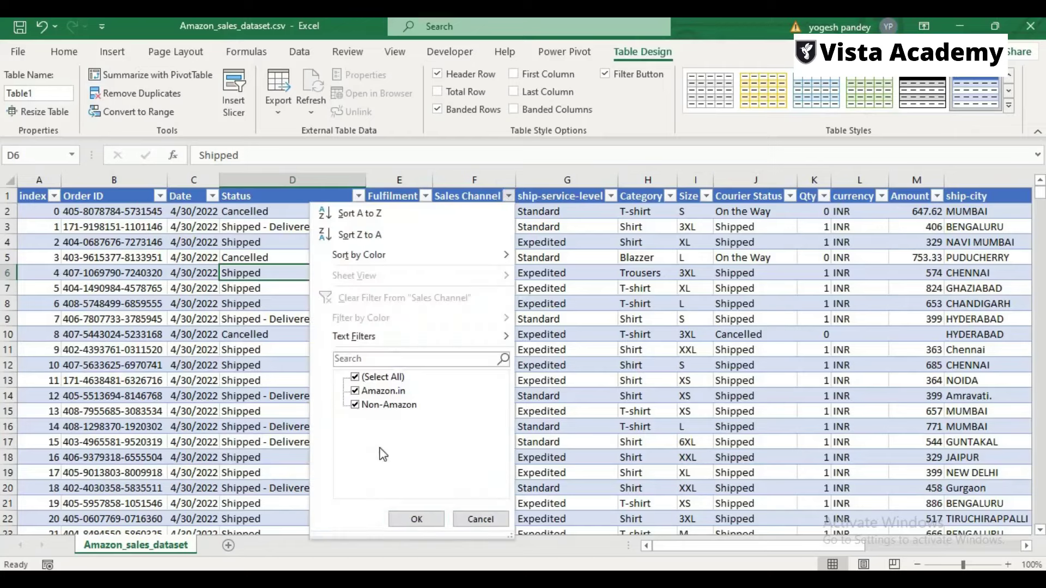
{"action": "left_click", "coordinate": [416, 518]}
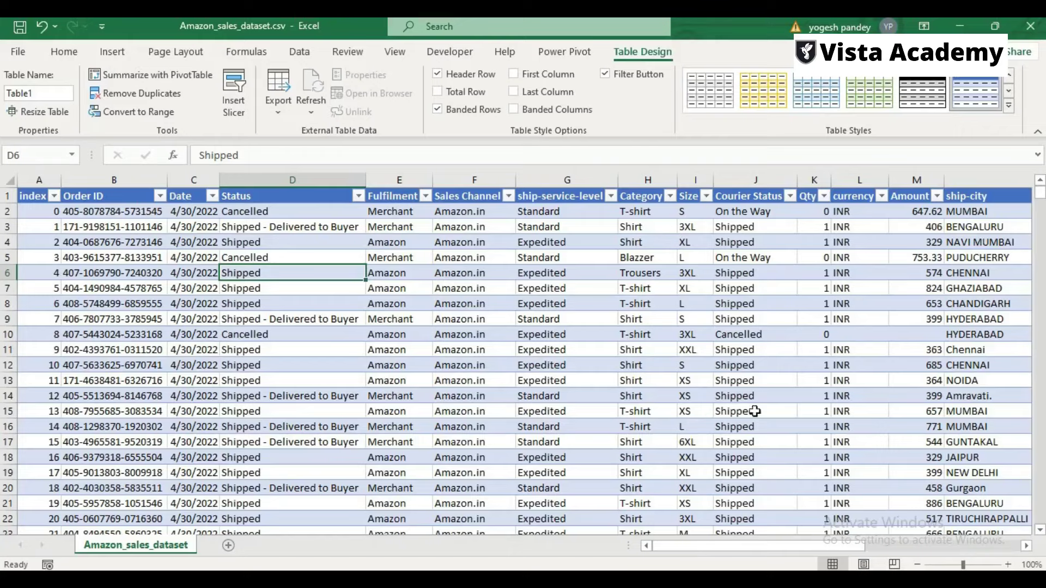
{"action": "left_click_drag", "start_coordinate": [697, 544], "coordinate": [720, 551]}
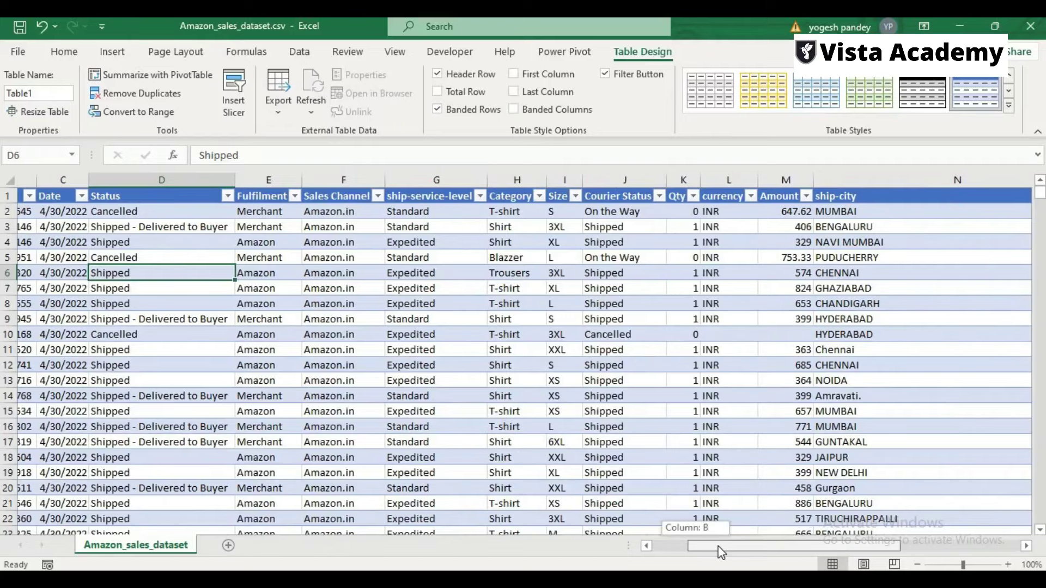
{"action": "mouse_move", "coordinate": [721, 552]}
{"action": "left_mouse_down"}
{"action": "mouse_move", "coordinate": [842, 542]}
{"action": "mouse_move", "coordinate": [704, 545]}
{"action": "left_mouse_up"}
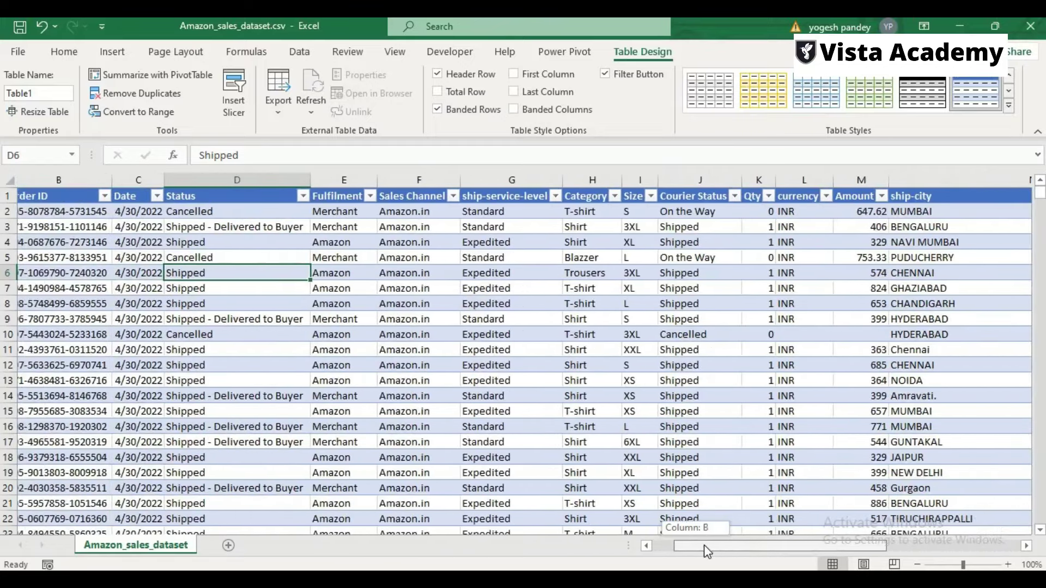
{"action": "scroll", "coordinate": [738, 366], "scroll_direction": "down", "scroll_amount": 5}
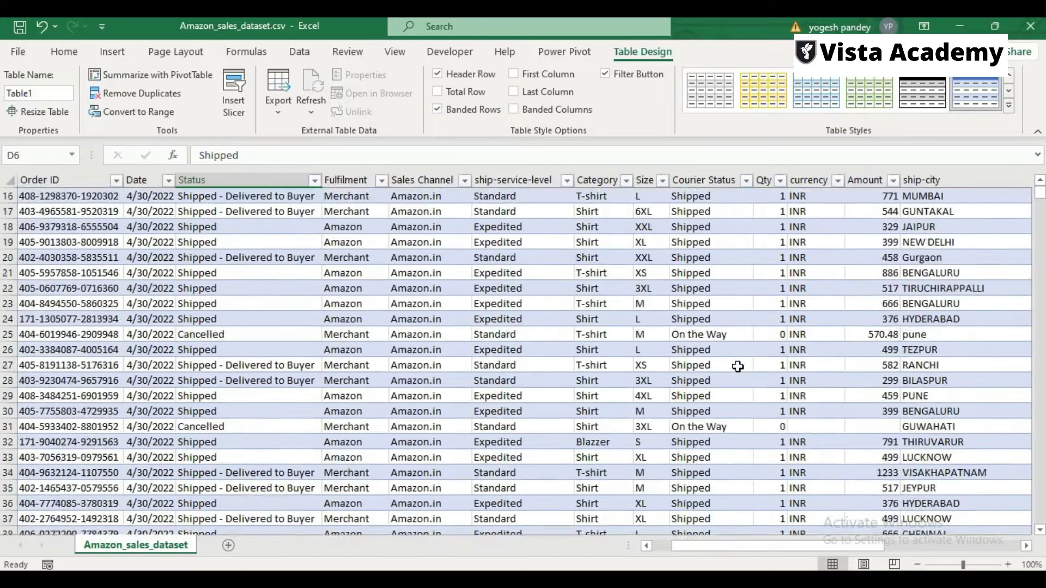
{"action": "scroll", "coordinate": [738, 366], "scroll_direction": "up", "scroll_amount": 5}
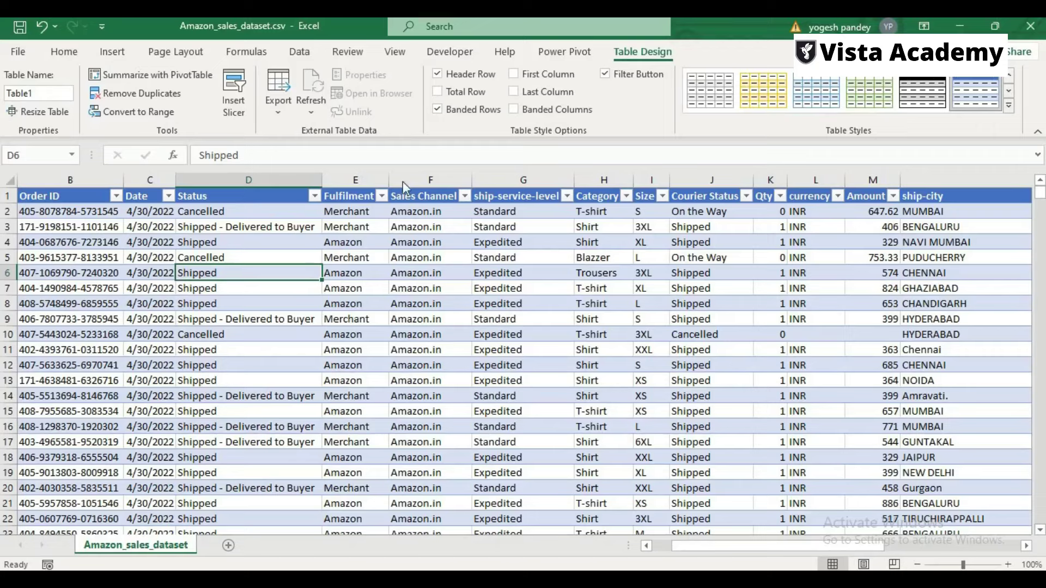
Switch to Jupyter, create a new Python 3 (ipykernel) notebook and close the old Untitled6 notebook.
{"action": "key", "text": "alt+Tab"}
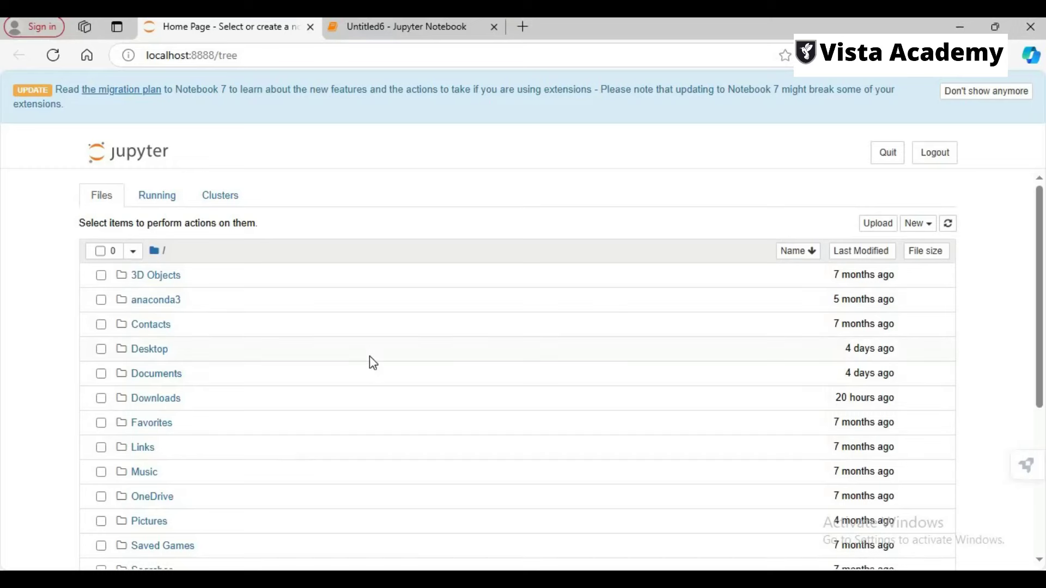
{"action": "left_click", "coordinate": [930, 238]}
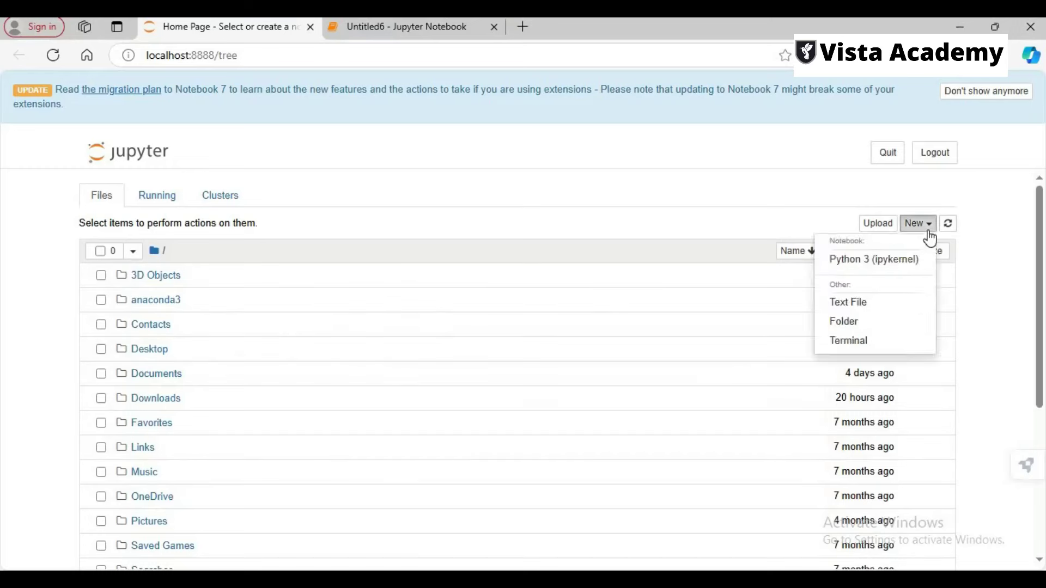
{"action": "left_click", "coordinate": [901, 260]}
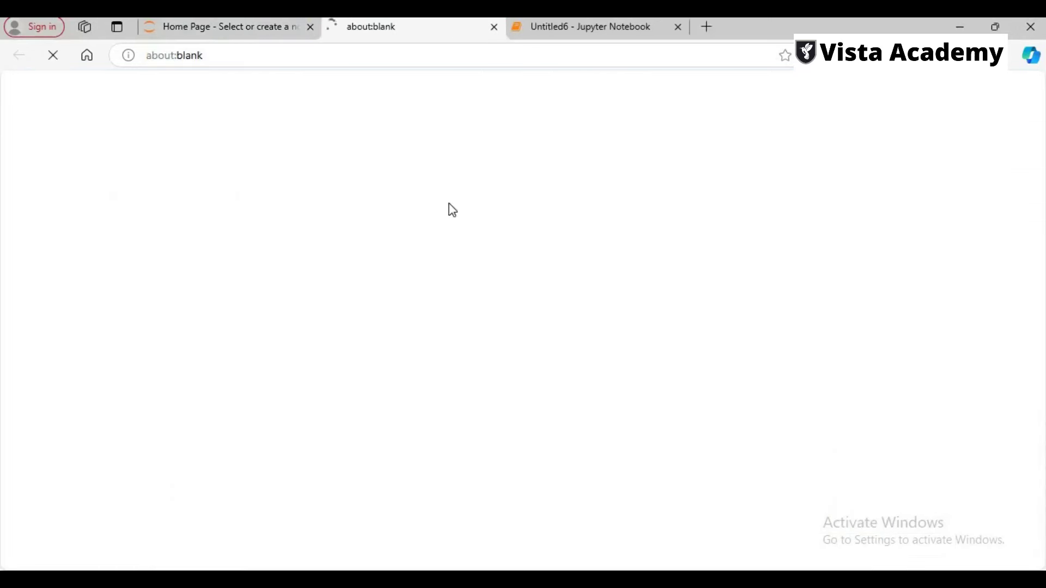
{"action": "left_click", "coordinate": [525, 30]}
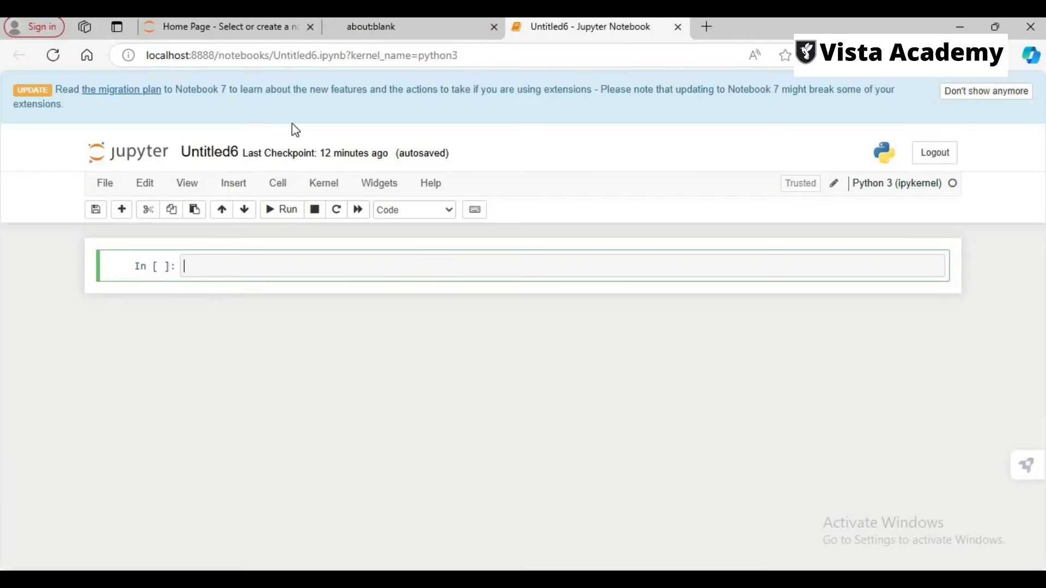
{"action": "left_click", "coordinate": [428, 32]}
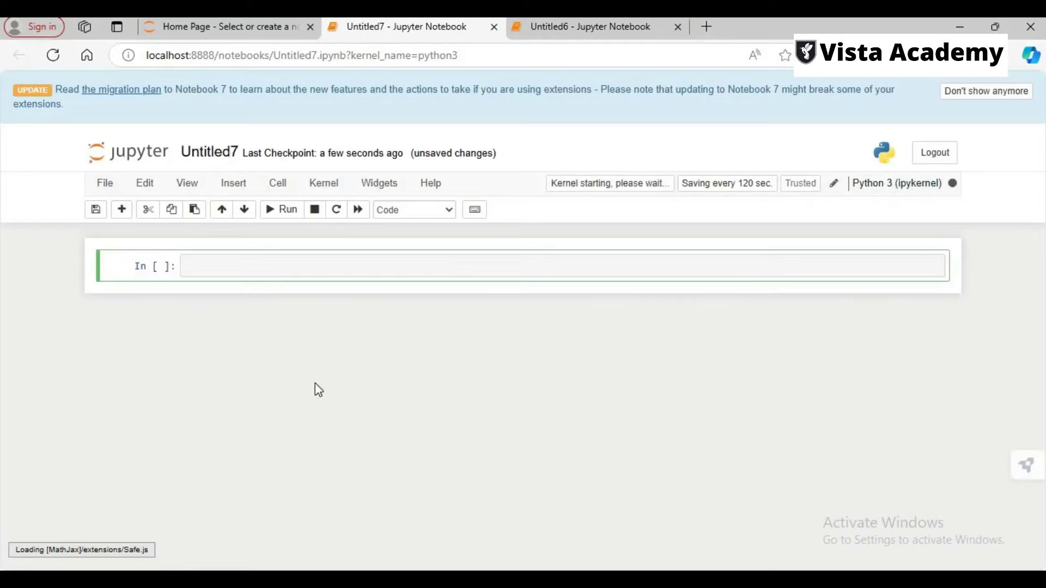
{"action": "left_click", "coordinate": [678, 27]}
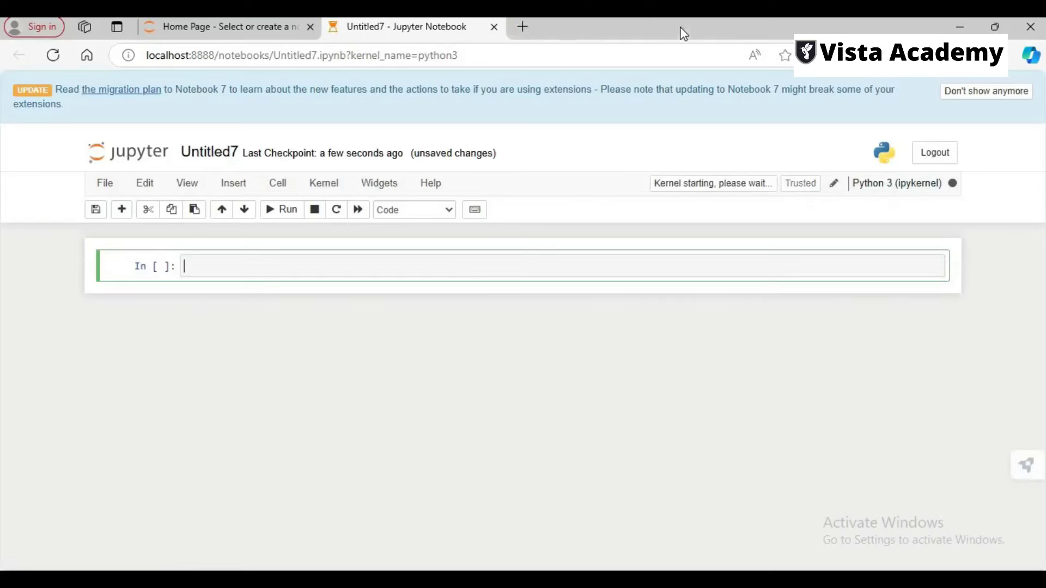
Add about twelve empty code cells below the notebook's first cell.
{"action": "left_click", "coordinate": [121, 272]}
{"action": "key", "text": "b"}
{"action": "key", "text": "b"}
{"action": "key", "text": "b"}
{"action": "key", "text": "b"}
{"action": "key", "text": "b"}
{"action": "key", "text": "b"}
{"action": "key", "text": "b"}
{"action": "key", "text": "b"}
{"action": "key", "text": "b"}
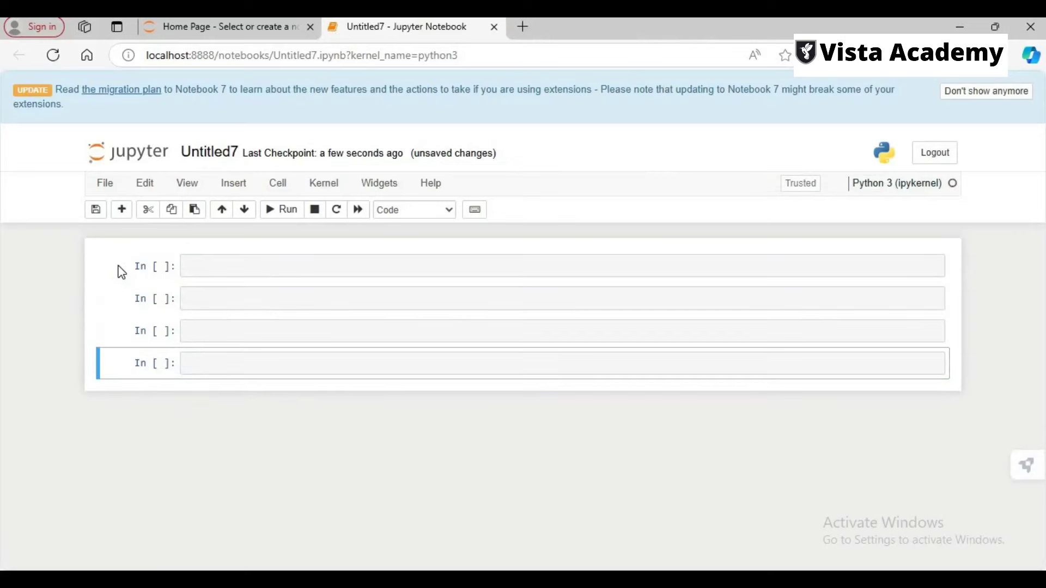
{"action": "key", "text": "b"}
{"action": "key", "text": "b"}
{"action": "key", "text": "b"}
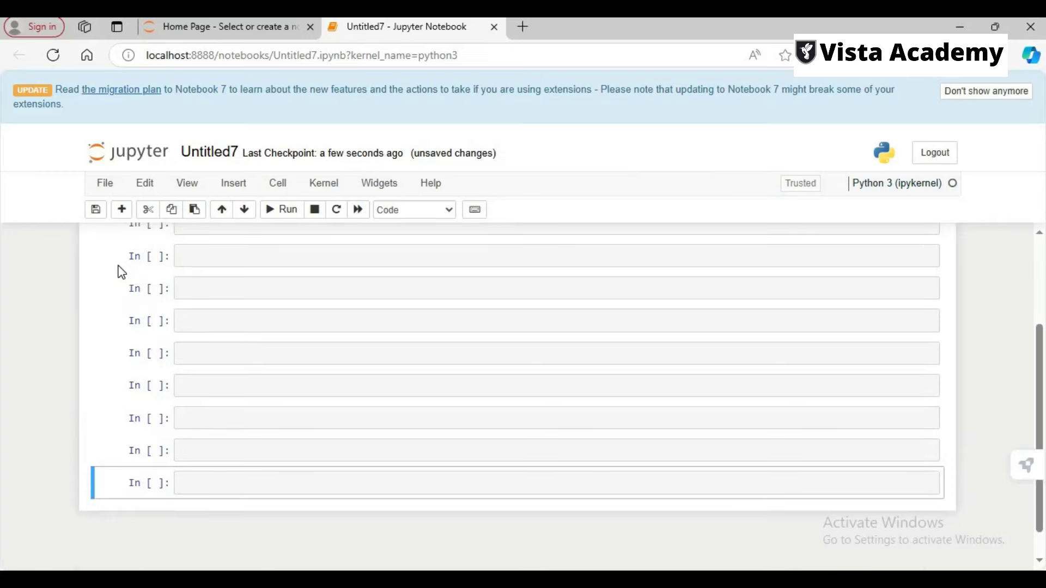
{"action": "scroll", "coordinate": [151, 310], "scroll_direction": "up", "scroll_amount": 3}
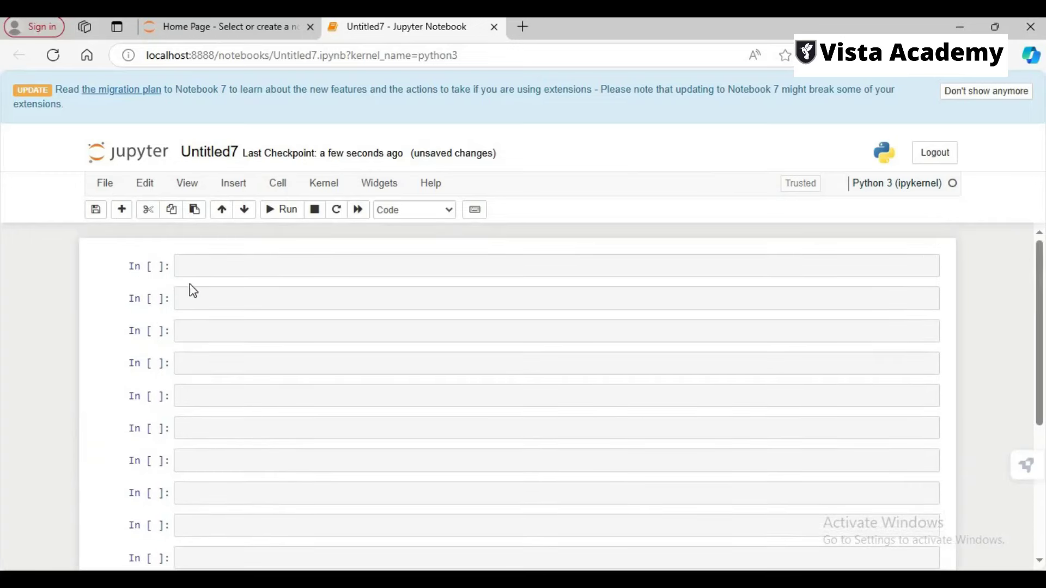
{"action": "left_click", "coordinate": [115, 316]}
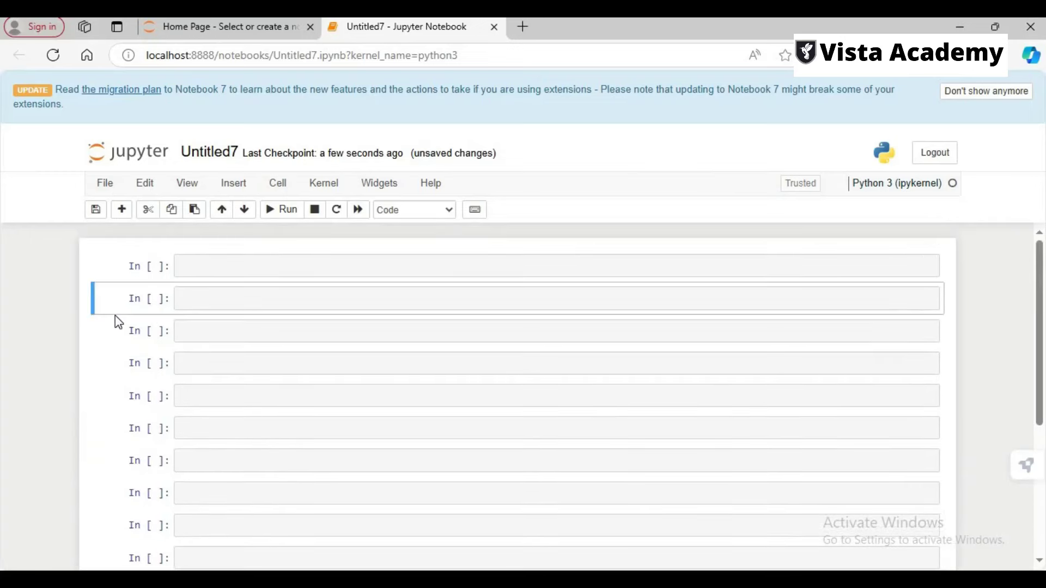
{"action": "left_click", "coordinate": [213, 269]}
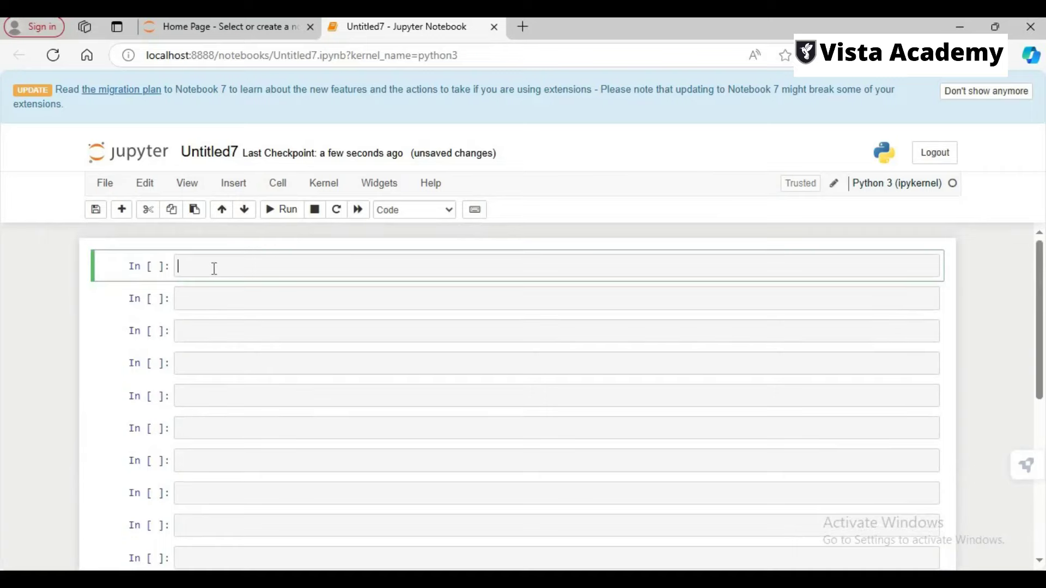
Rename the notebook as Amazon_sales_report_project.
{"action": "left_click", "coordinate": [231, 155]}
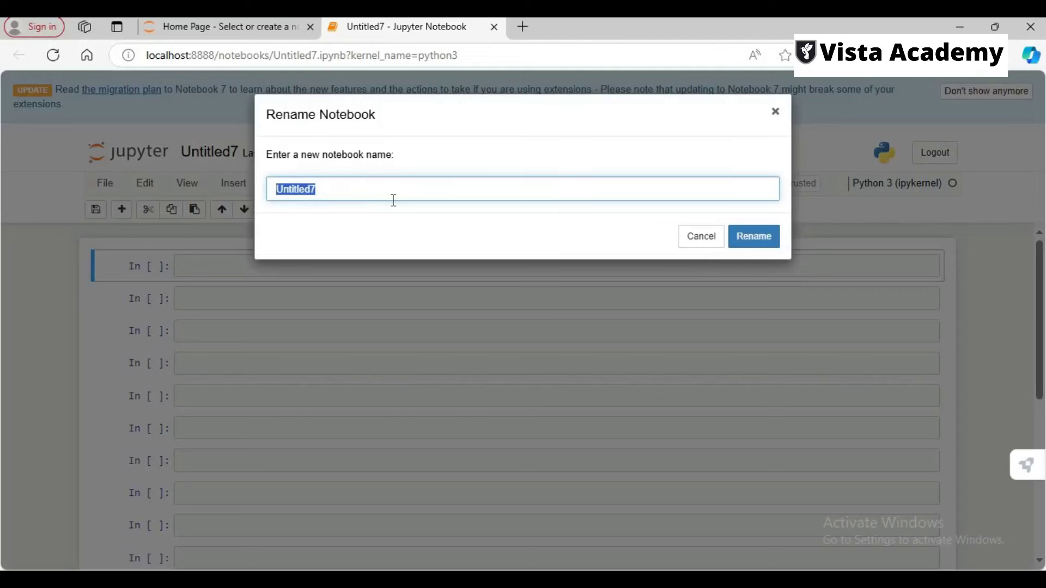
{"action": "key", "text": "BackSpace"}
{"action": "type", "text": "Amazon "}
{"action": "type", "text": "sales"}
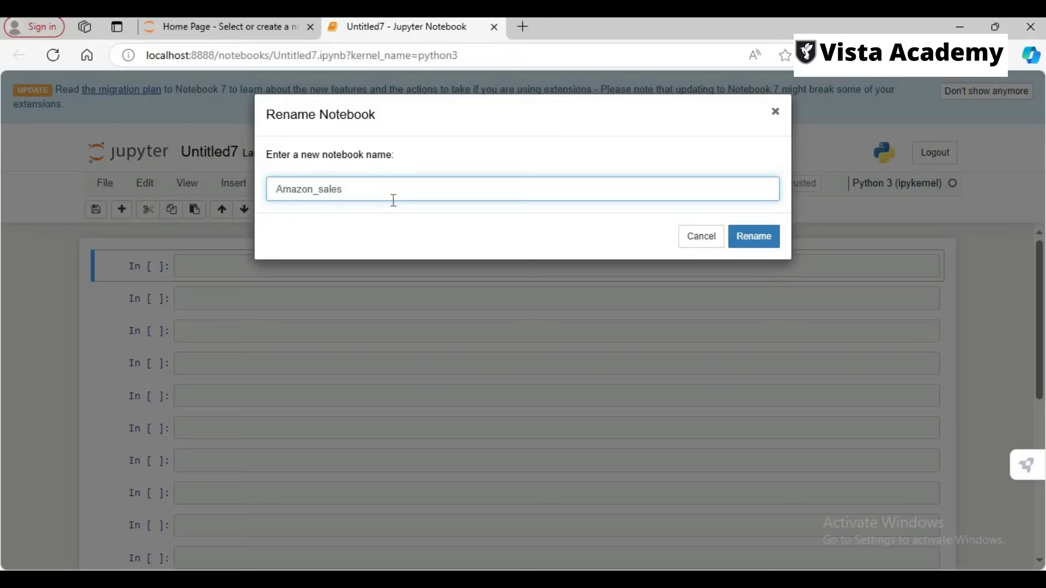
{"action": "type", "text": "_report_rpoject"}
{"action": "left_click", "coordinate": [384, 193]}
{"action": "right_click", "coordinate": [384, 193]}
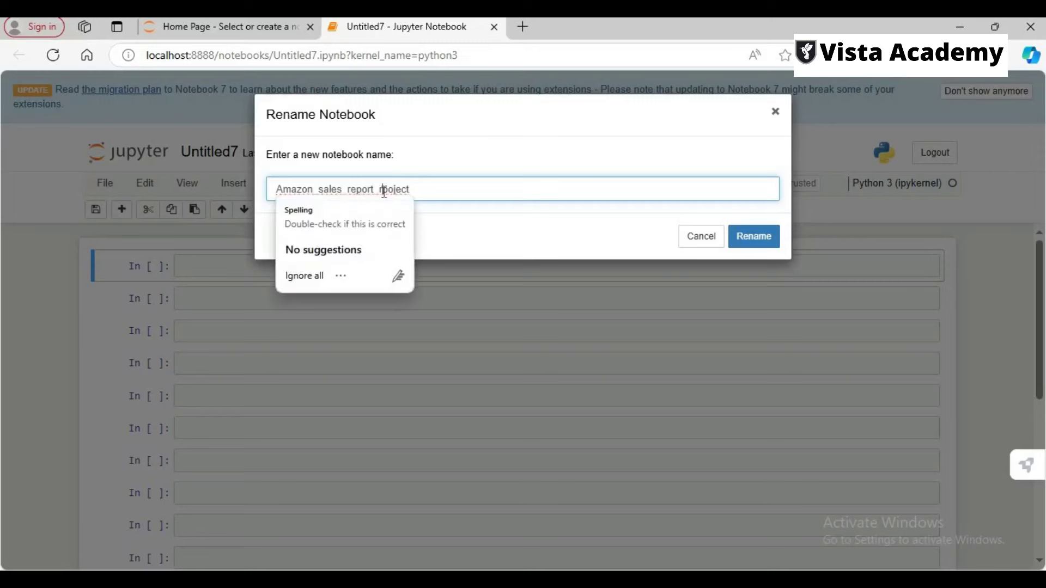
{"action": "key", "text": "BackSpace"}
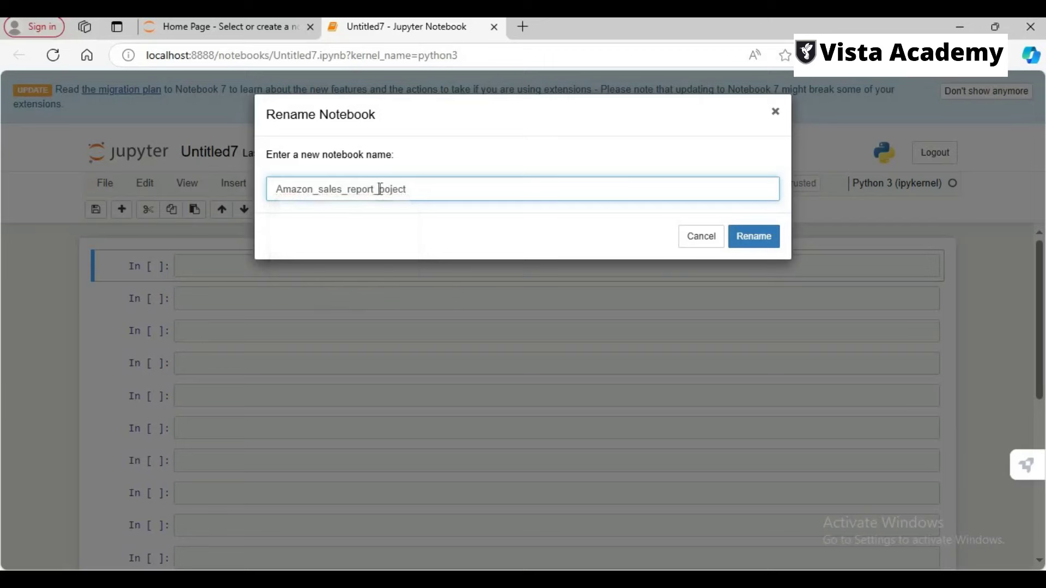
{"action": "type", "text": "r"}
{"action": "key", "text": "Return"}
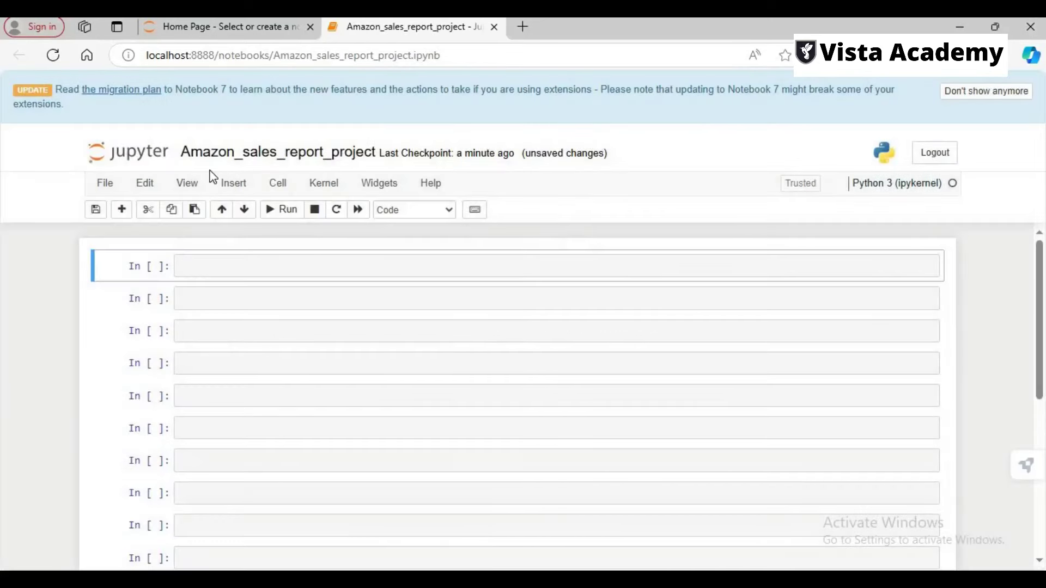
Enter the comment "#import Libraries" in the first cell.
{"action": "left_click", "coordinate": [232, 268]}
{"action": "type", "text": "#impo"}
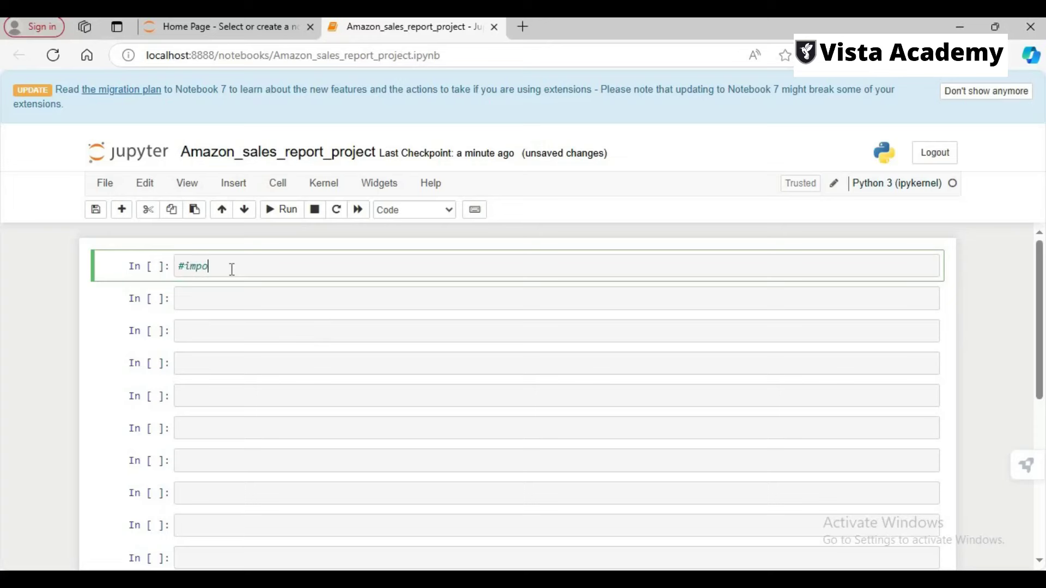
{"action": "type", "text": "rt Libraries"}
Enter "import pandas as pd" and "import numpy as np" on two lines in the second cell.
{"action": "left_click", "coordinate": [213, 289]}
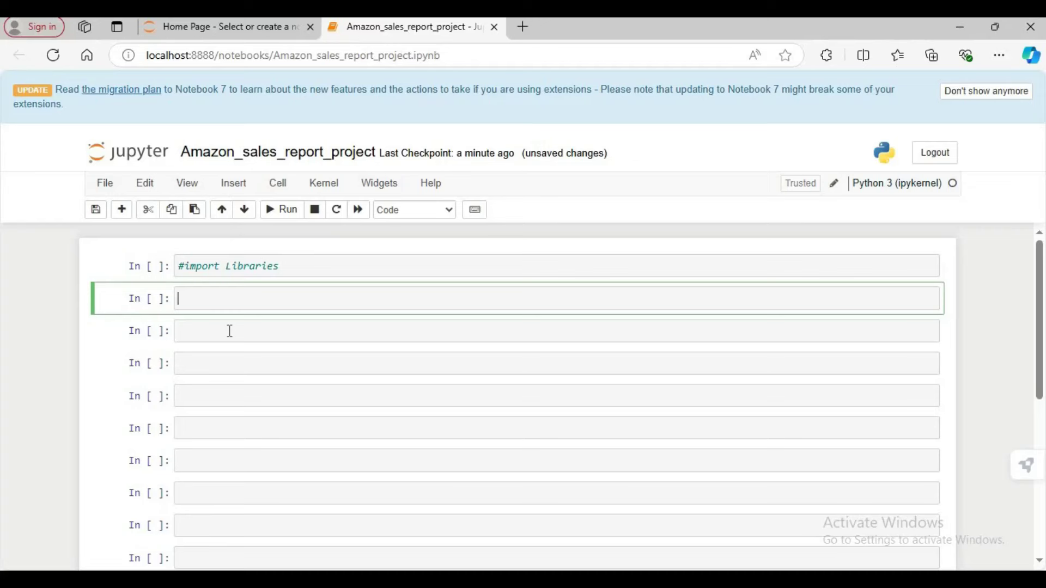
{"action": "type", "text": "import pandas as pd"}
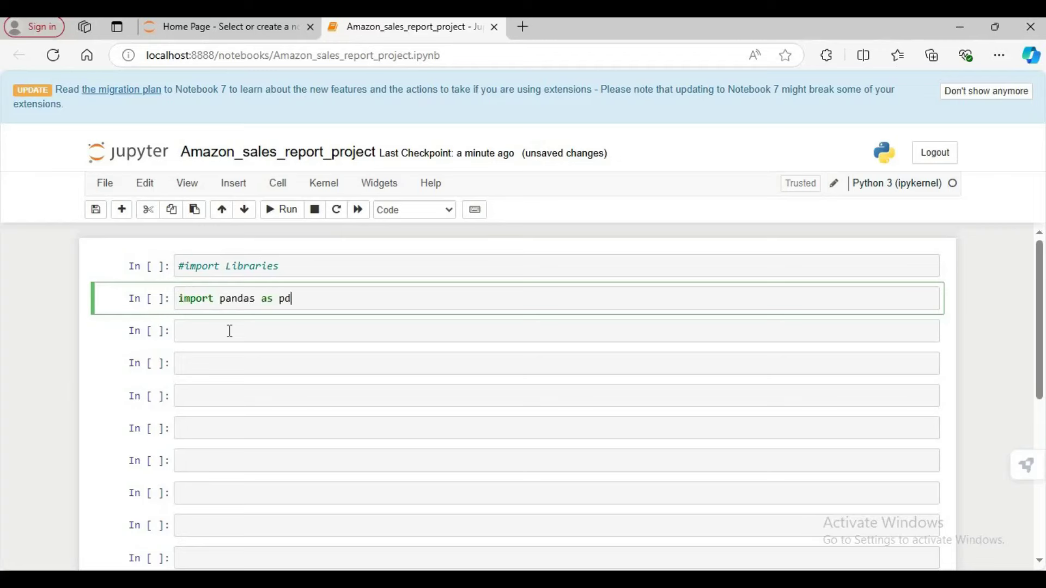
{"action": "key", "text": "Return"}
{"action": "type", "text": "im"}
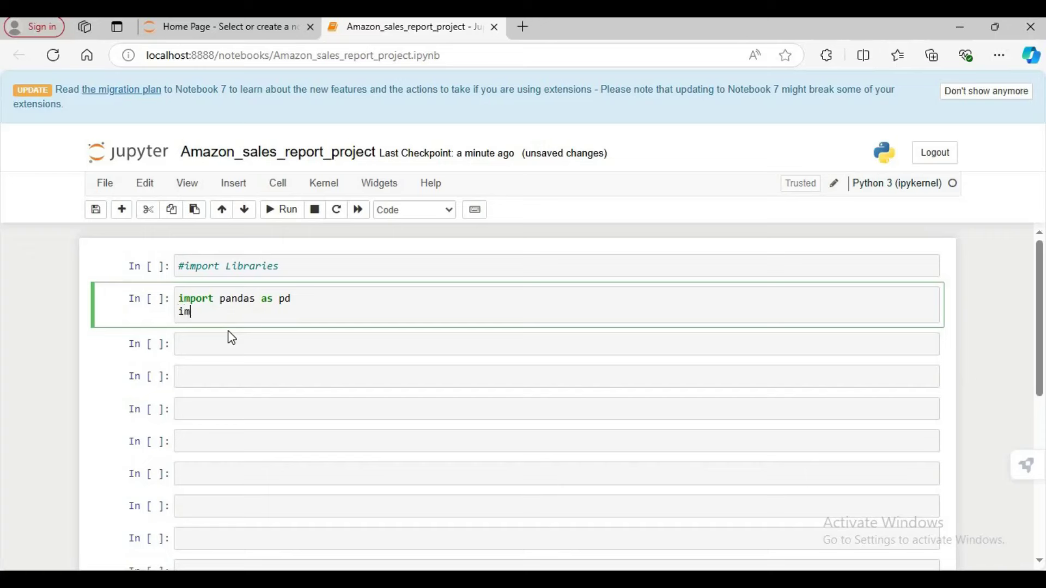
{"action": "type", "text": "port numpy as np"}
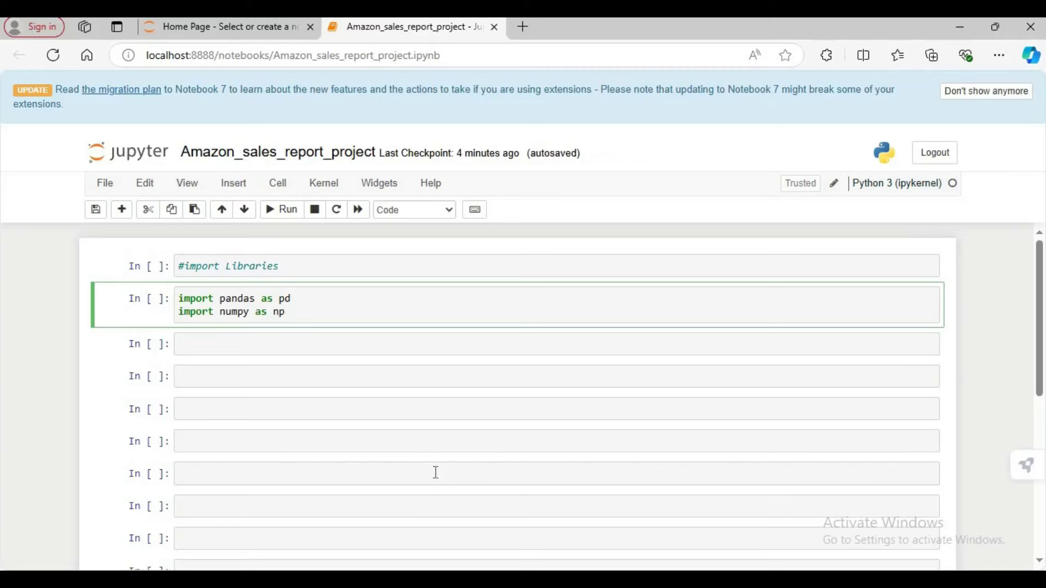
Add the line "import matplotlib.pyplot as plt" below the numpy import.
{"action": "key", "text": "Return"}
{"action": "type", "text": "import"}
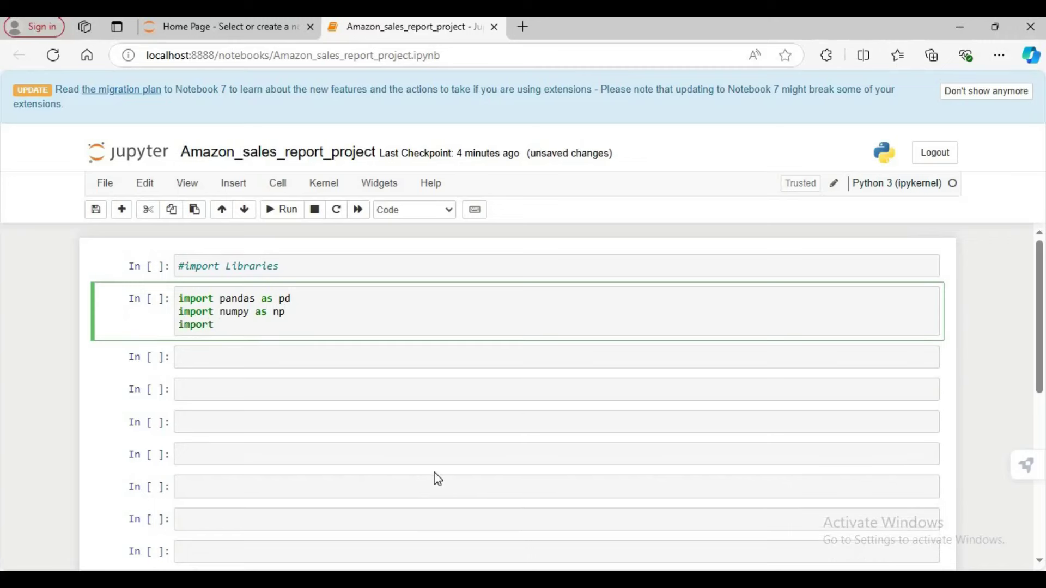
{"action": "type", "text": " matplotlib.pyplot"}
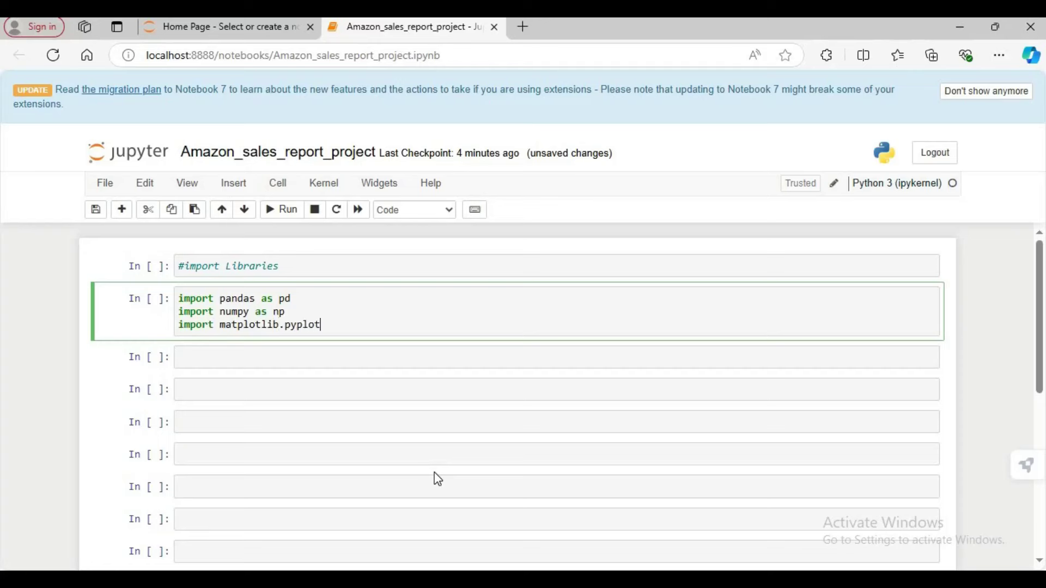
{"action": "type", "text": " as pl"}
{"action": "key", "text": "BackSpace"}
{"action": "type", "text": "t"}
Add the line "import seaborn as sns", run the import cell and start editing the empty cell below it.
{"action": "key", "text": "Return"}
{"action": "type", "text": "im"}
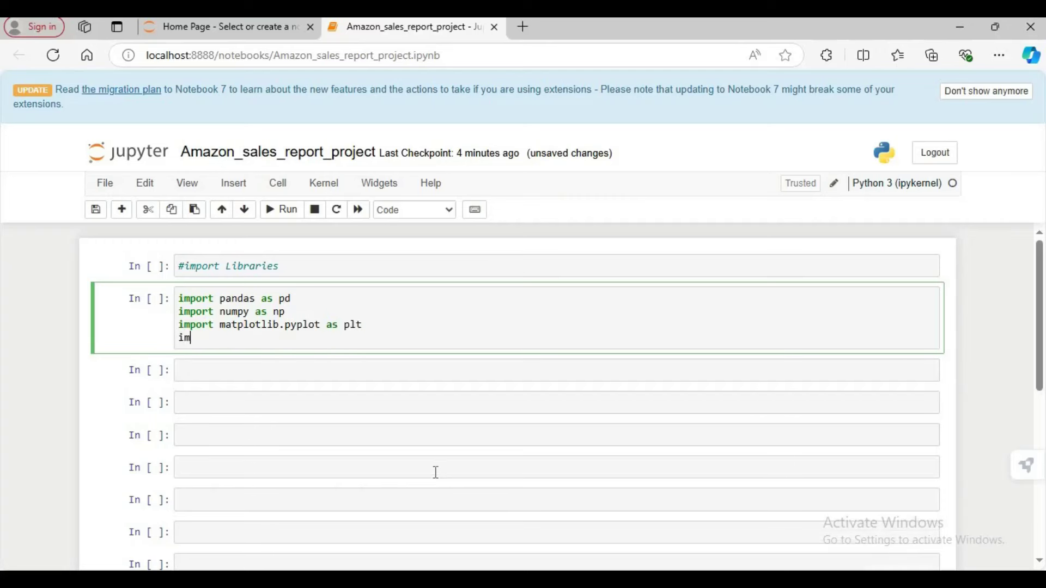
{"action": "type", "text": "port"}
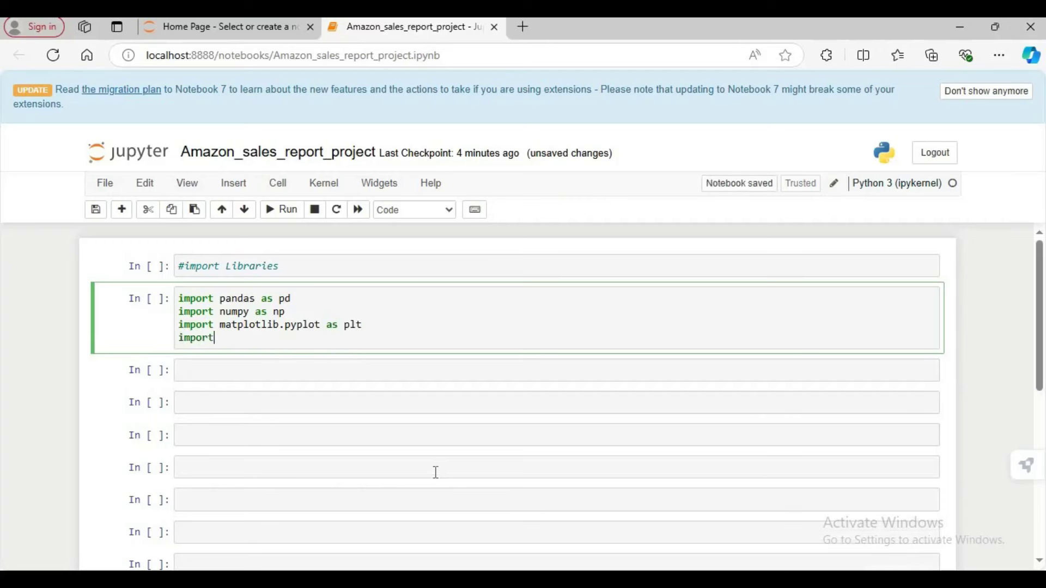
{"action": "type", "text": " seabo"}
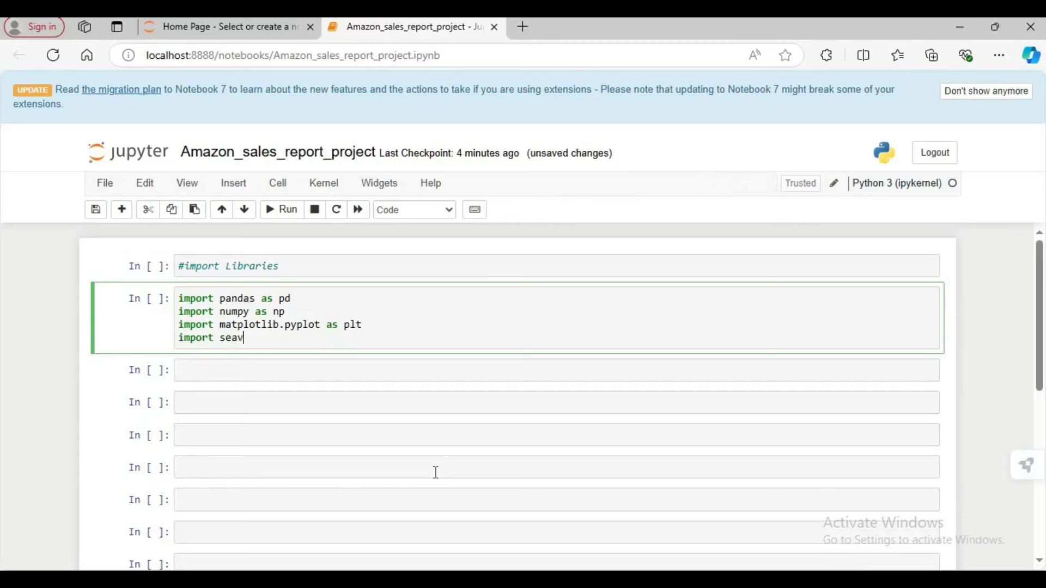
{"action": "type", "text": "rn as sns"}
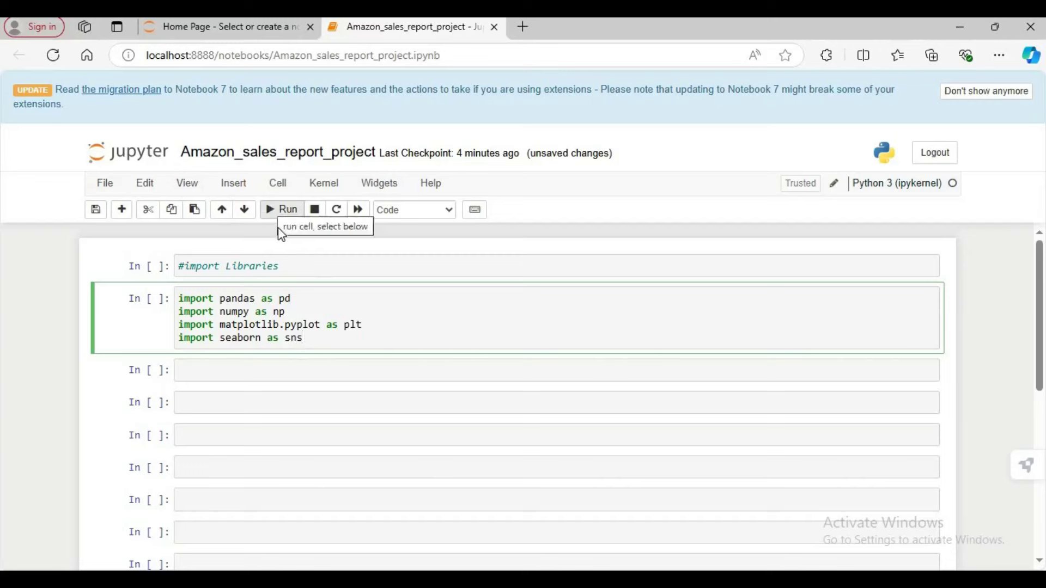
{"action": "key", "text": "shift+Return"}
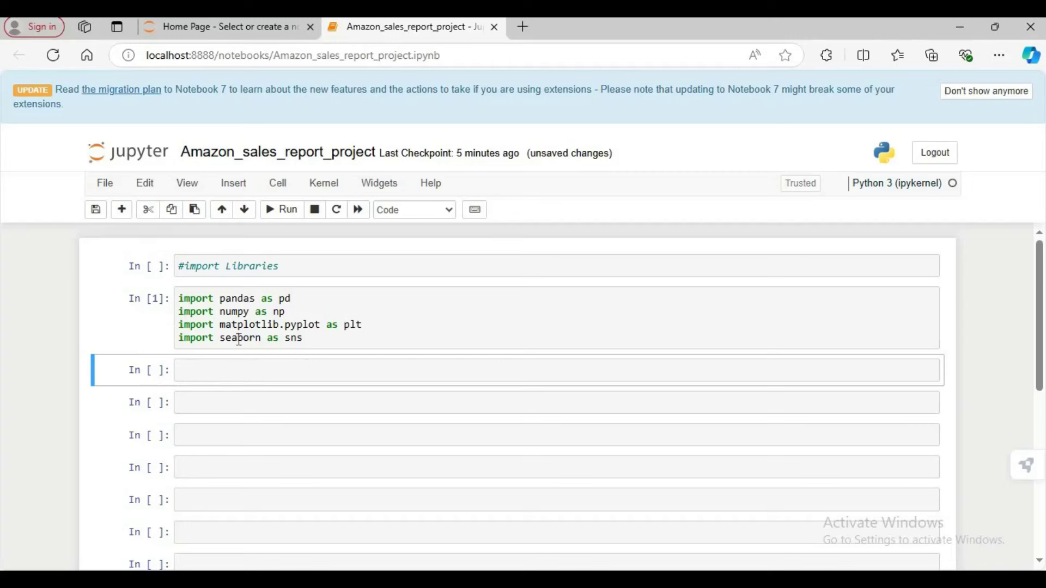
{"action": "left_click", "coordinate": [257, 370]}
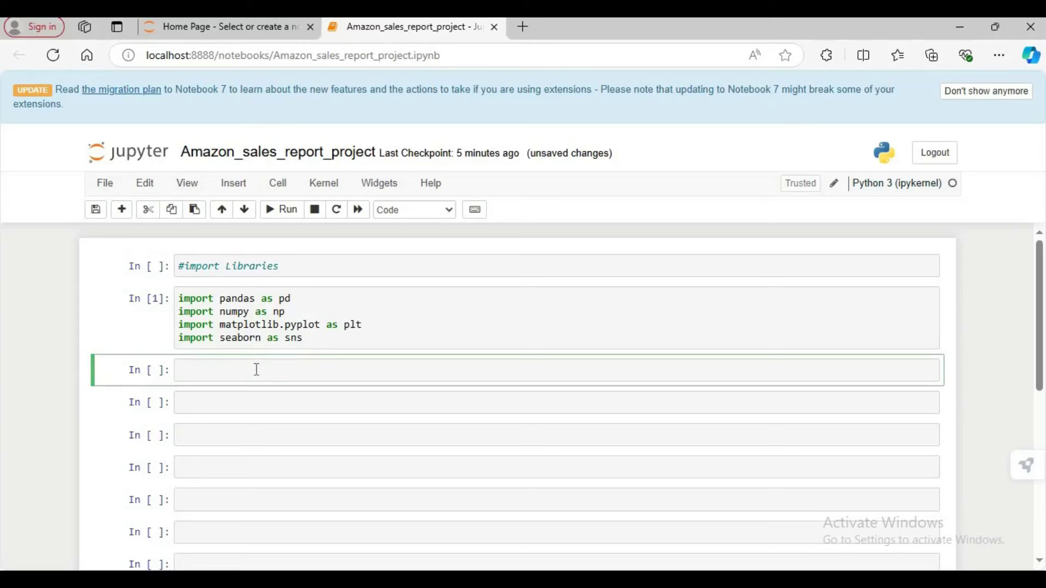
{"action": "type", "text": "!"}
{"action": "type", "text": "pip install numpy"}
{"action": "key", "text": "BackSpace"}
{"action": "key", "text": "BackSpace"}
{"action": "key", "text": "BackSpace"}
{"action": "key", "text": "BackSpace"}
{"action": "key", "text": "BackSpace"}
{"action": "key", "text": "BackSpace"}
{"action": "key", "text": "BackSpace"}
{"action": "key", "text": "BackSpace"}
{"action": "key", "text": "BackSpace"}
{"action": "key", "text": "BackSpace"}
{"action": "key", "text": "BackSpace"}
{"action": "key", "text": "BackSpace"}
{"action": "key", "text": "BackSpace"}
{"action": "key", "text": "BackSpace"}
{"action": "key", "text": "BackSpace"}
{"action": "key", "text": "BackSpace"}
{"action": "key", "text": "BackSpace"}
{"action": "key", "text": "BackSpace"}
Enter "#import Dataset" in the cell below the imports, convert it to a heading and render it.
{"action": "type", "text": "#import Dataset"}
{"action": "left_click", "coordinate": [451, 216]}
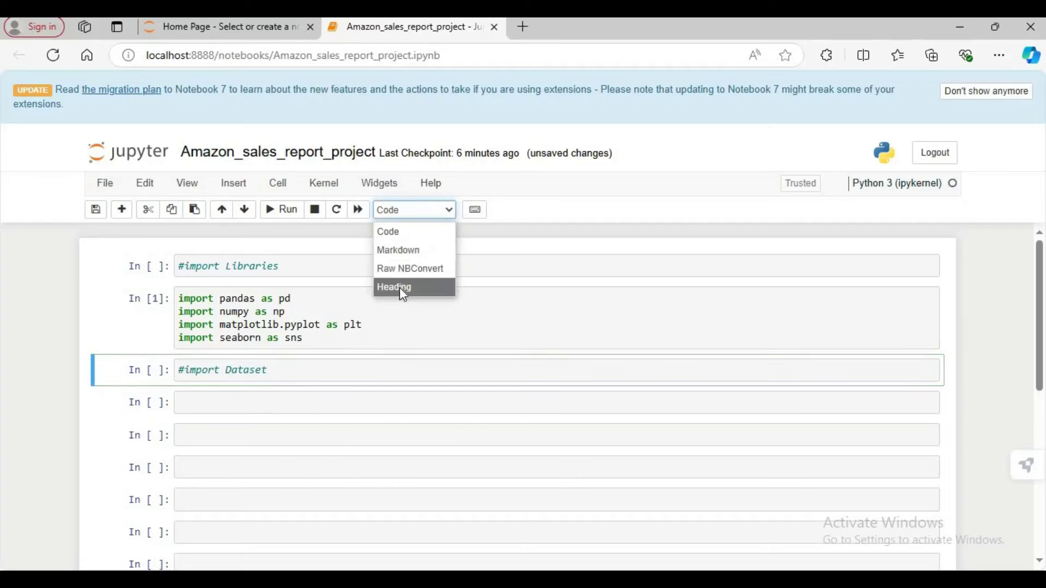
{"action": "left_click", "coordinate": [400, 286]}
{"action": "left_click", "coordinate": [760, 233]}
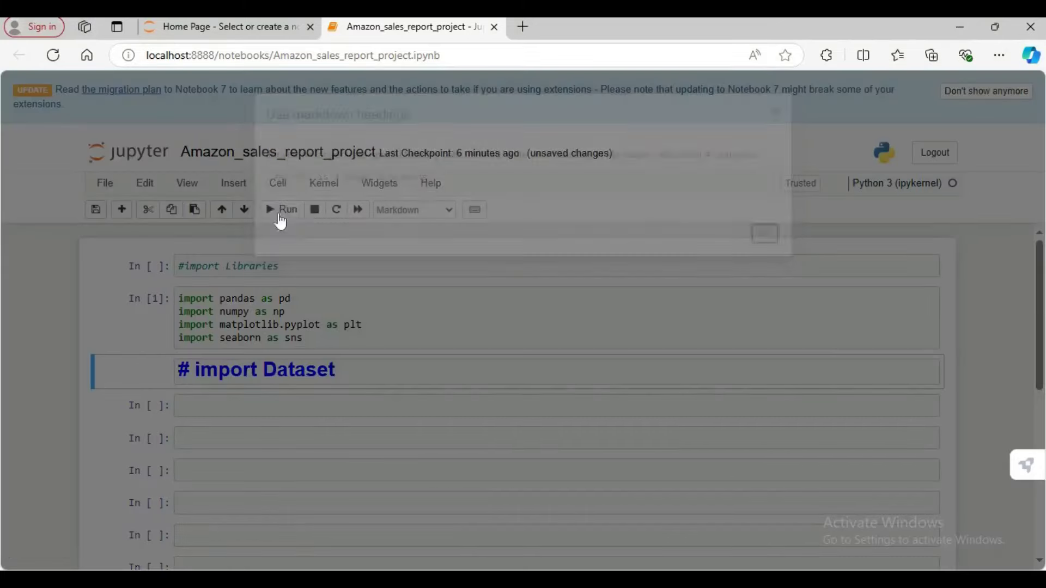
{"action": "left_click", "coordinate": [279, 209]}
Enter "df = pd.read_csv('')" in the cell below the heading and switch to the Python Scripts folder in File Explorer.
{"action": "left_click", "coordinate": [212, 419]}
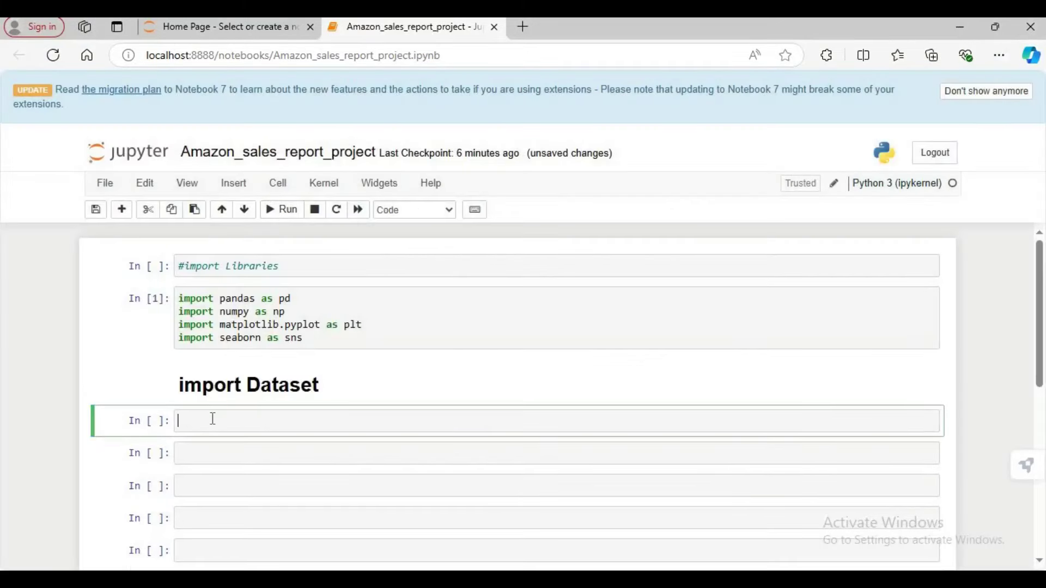
{"action": "type", "text": "df"}
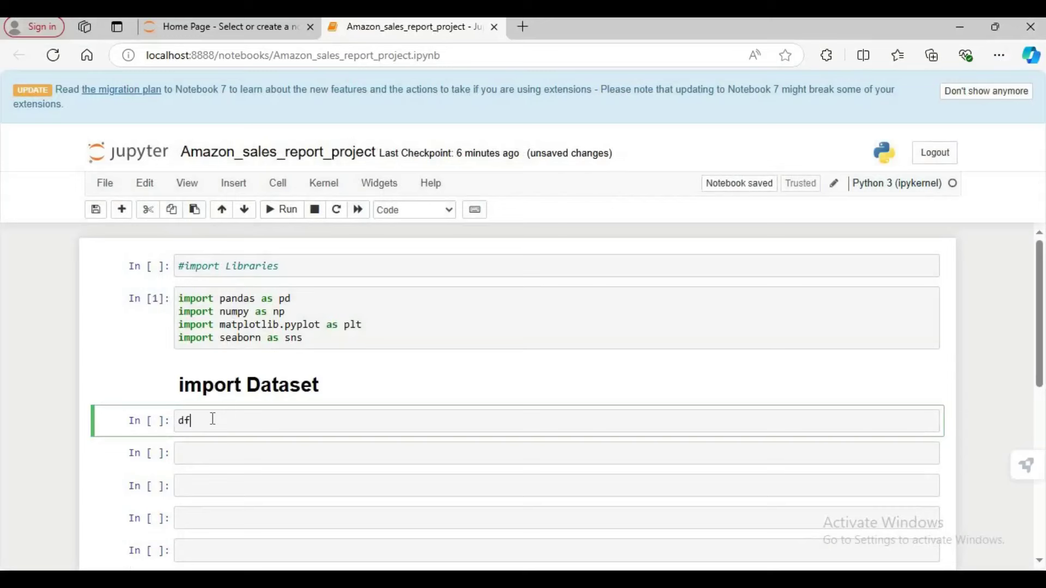
{"action": "type", "text": " ="}
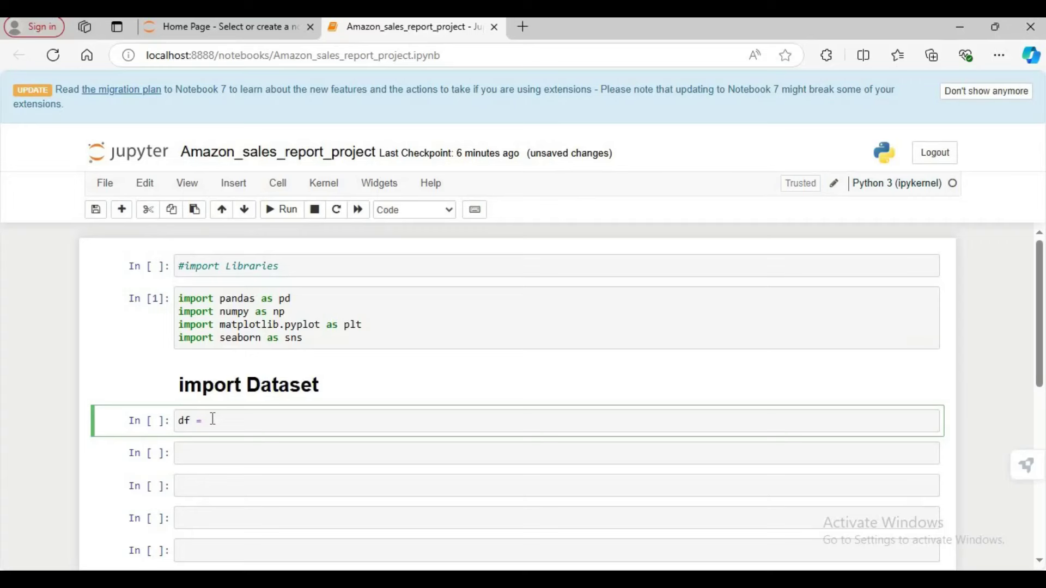
{"action": "type", "text": "pd.read_csv('"}
{"action": "mouse_move", "coordinate": [388, 580]}
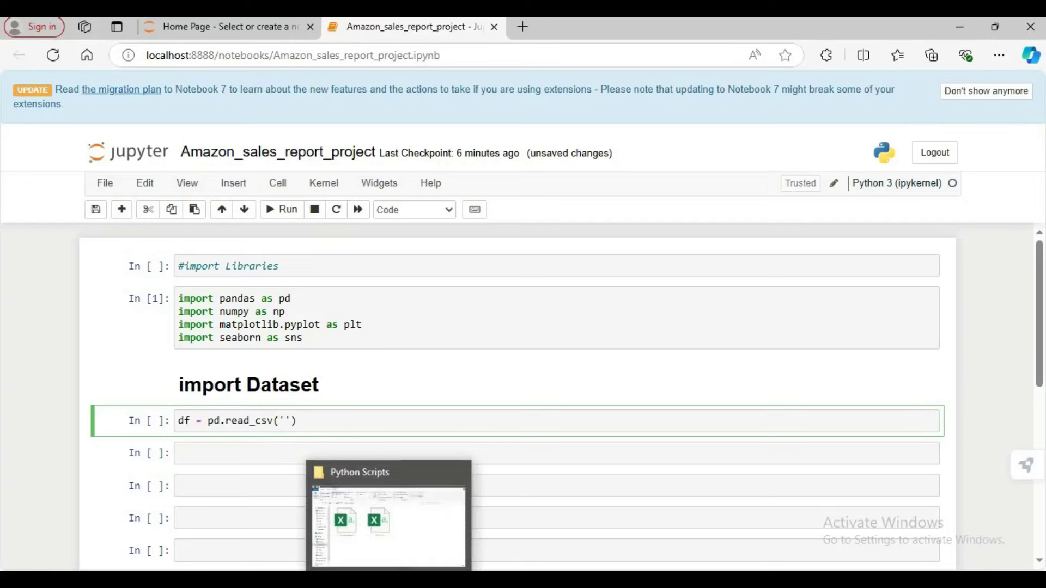
{"action": "left_click", "coordinate": [388, 580]}
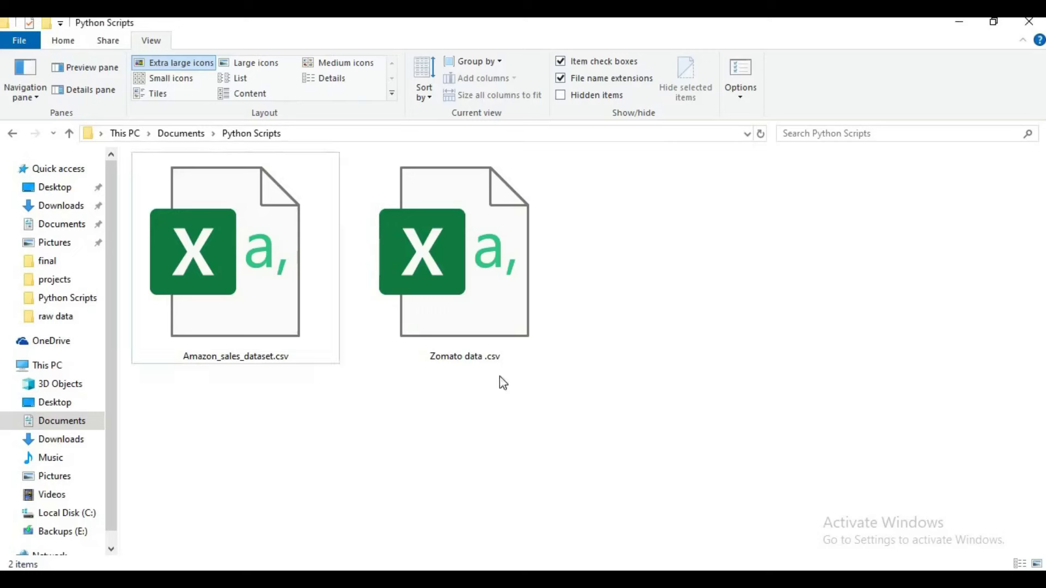
{"action": "double_click", "coordinate": [324, 282]}
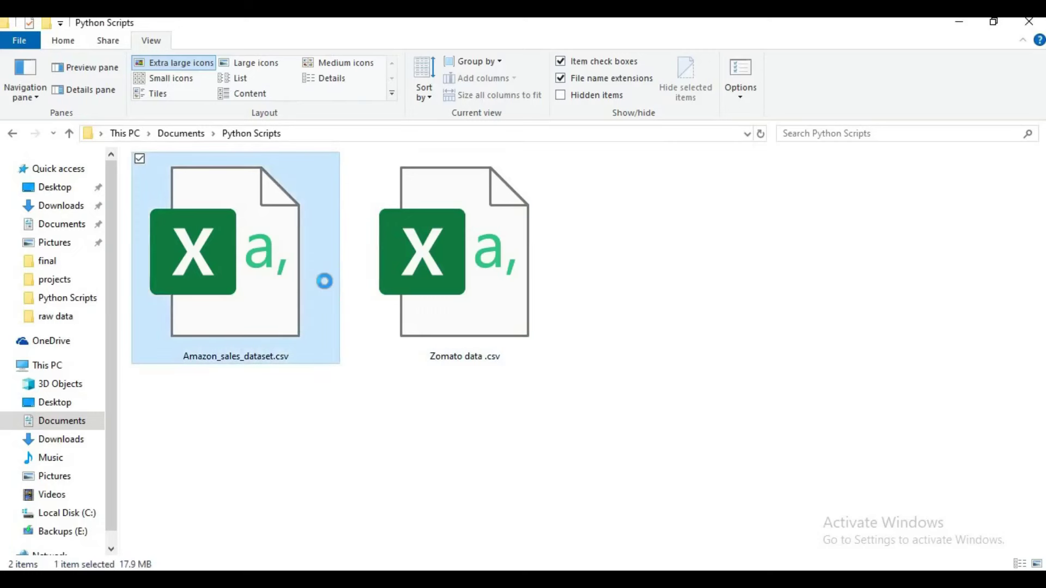
{"action": "right_click", "coordinate": [325, 281]}
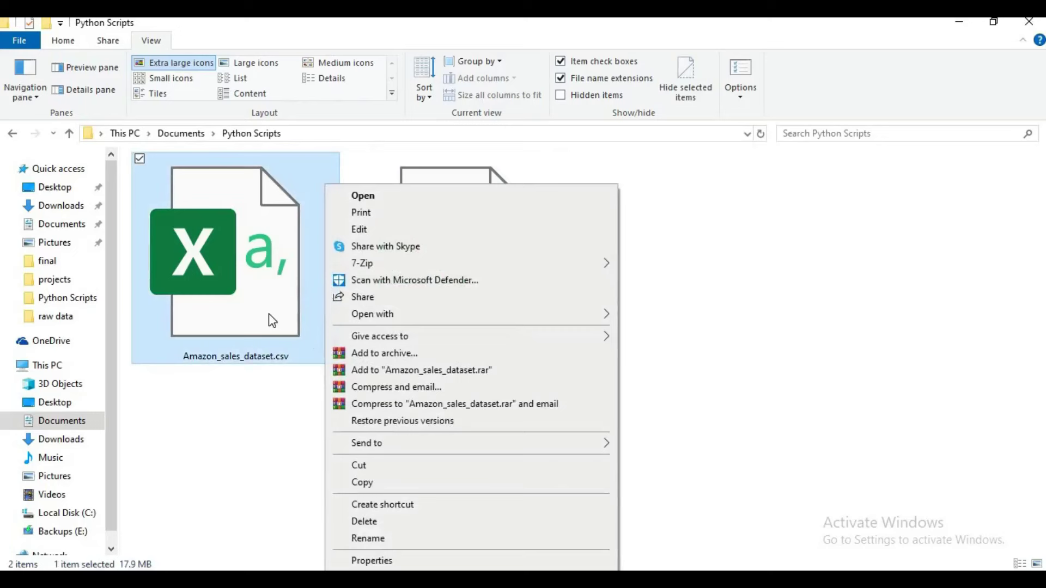
{"action": "left_click", "coordinate": [265, 451]}
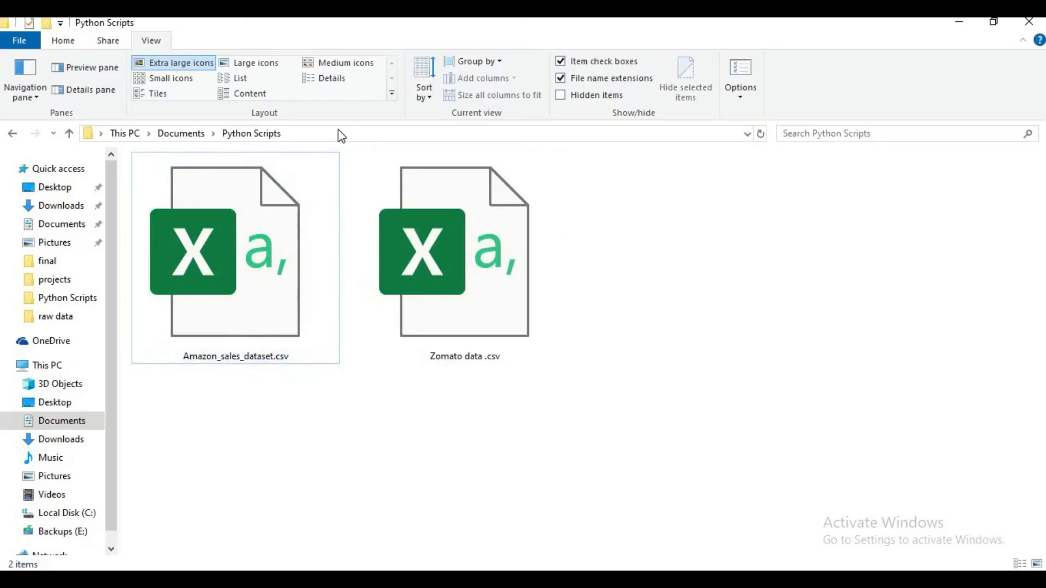
{"action": "left_click", "coordinate": [341, 134]}
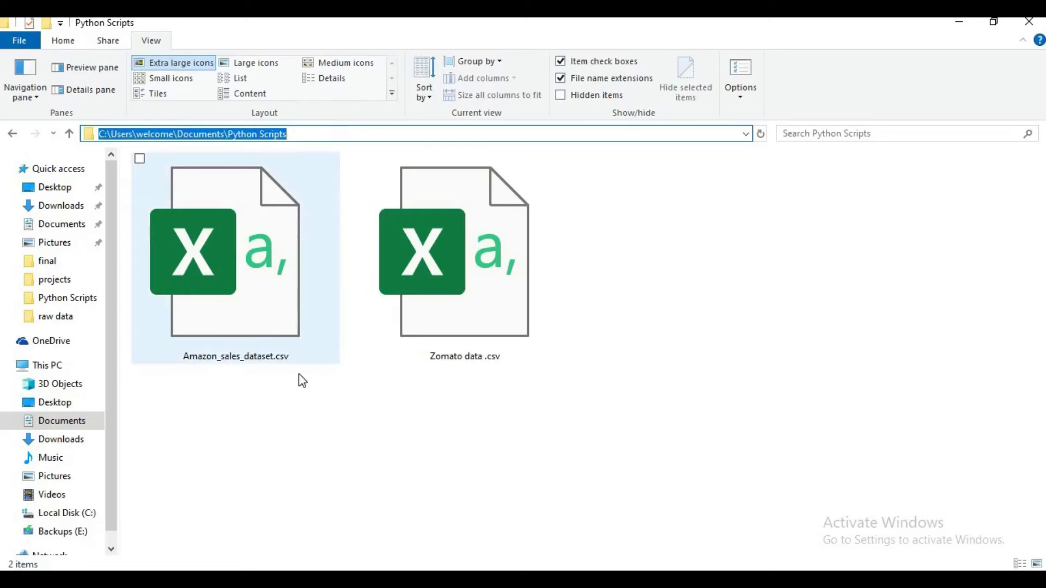
{"action": "left_click", "coordinate": [334, 416]}
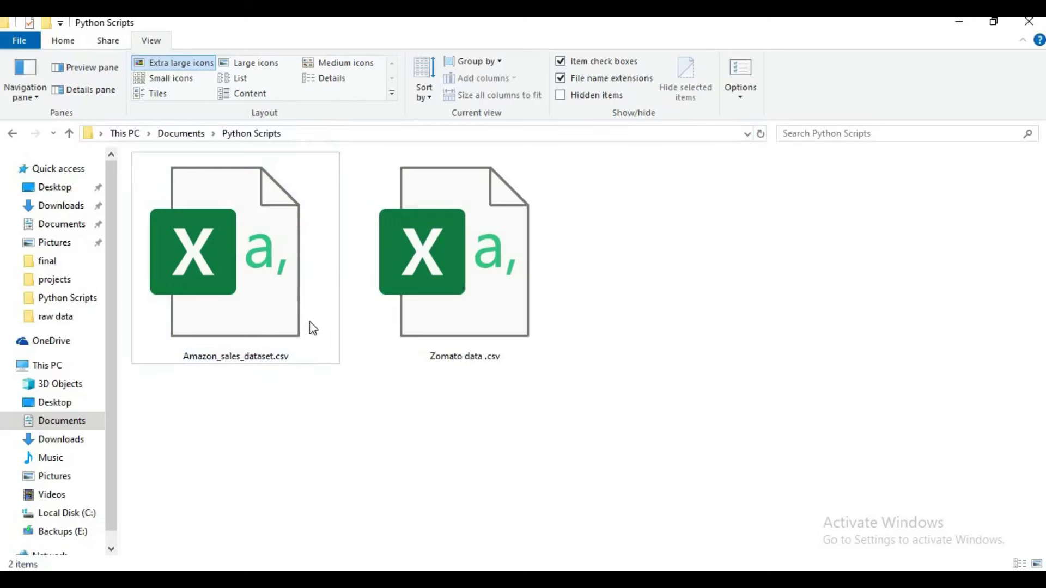
Copy the folder location of Amazon_sales_dataset.csv from its file properties and close the properties.
{"action": "double_click", "coordinate": [309, 323]}
{"action": "right_click", "coordinate": [309, 323]}
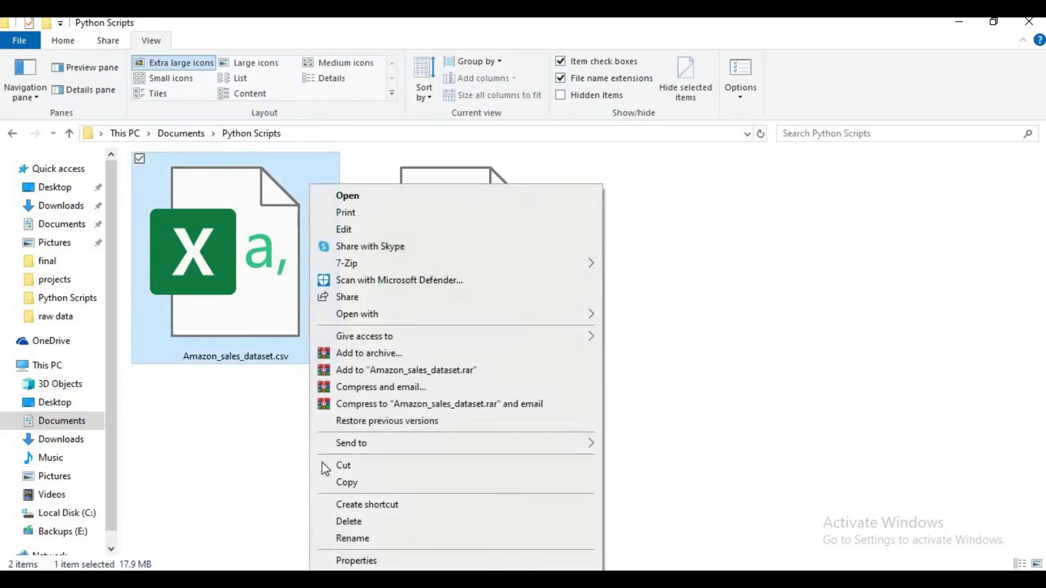
{"action": "left_click", "coordinate": [354, 561]}
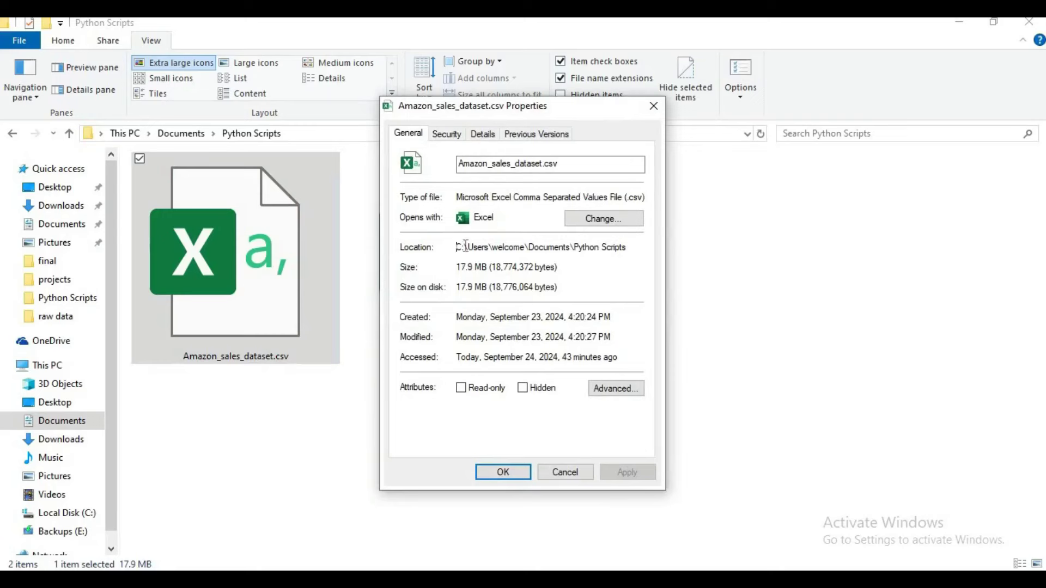
{"action": "left_click_drag", "start_coordinate": [458, 247], "coordinate": [635, 268]}
{"action": "key", "text": "ctrl+c"}
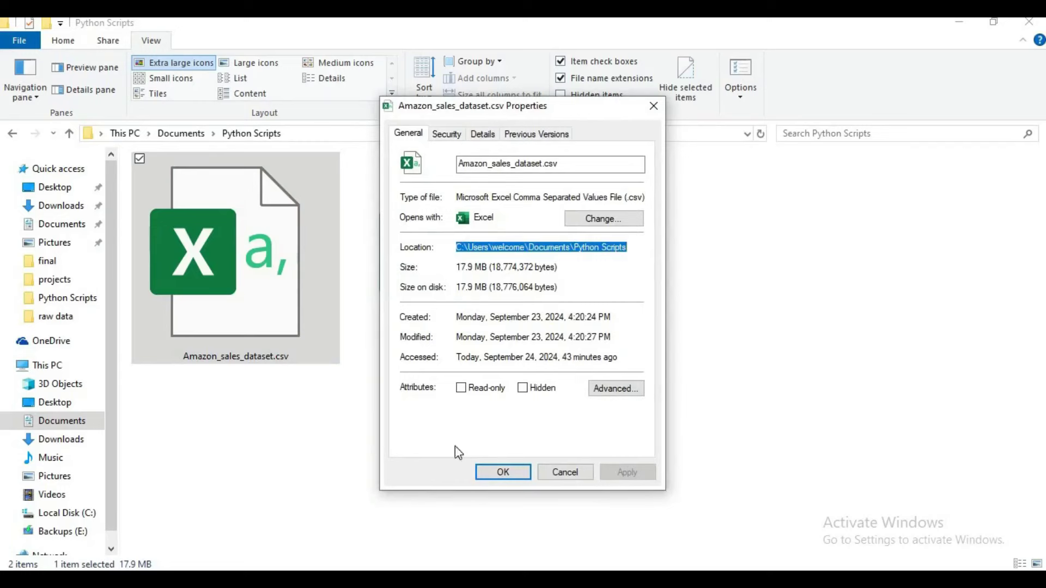
{"action": "left_click", "coordinate": [735, 435]}
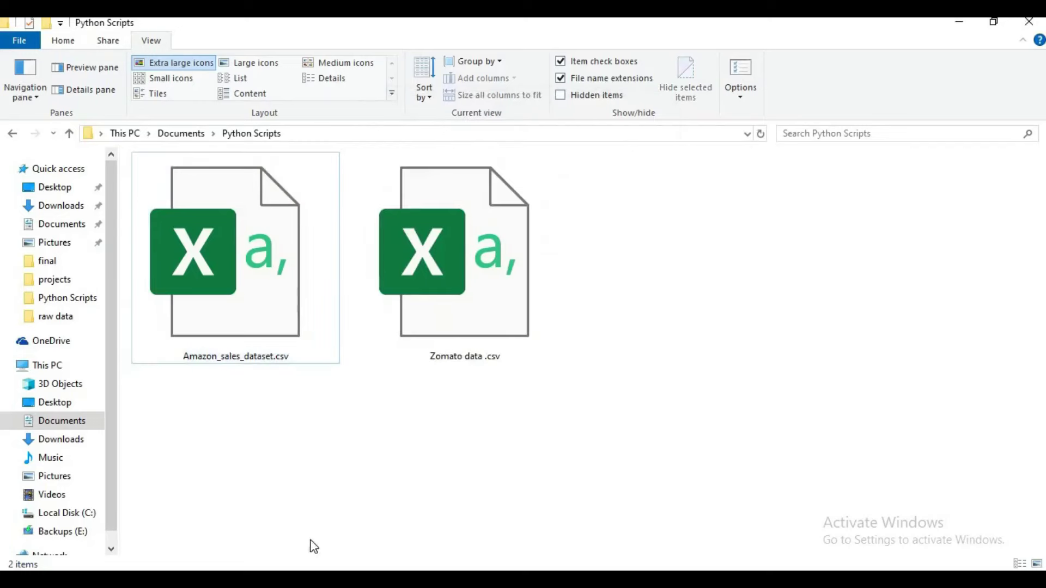
Switch back to Jupyter and paste the copied folder path between the read_csv quotes, followed by a backslash.
{"action": "key", "text": "alt+Tab"}
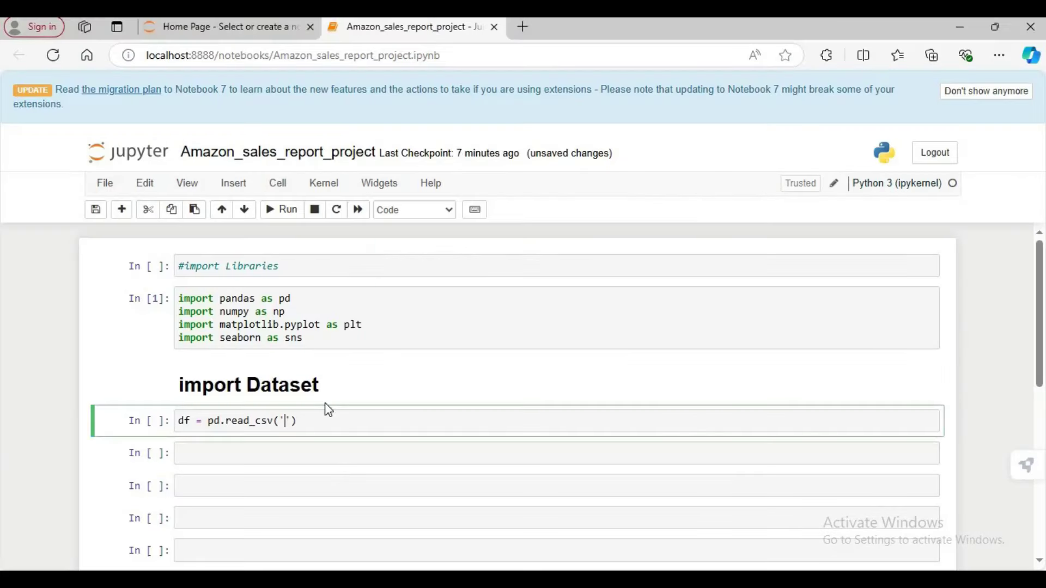
{"action": "key", "text": "ctrl+v"}
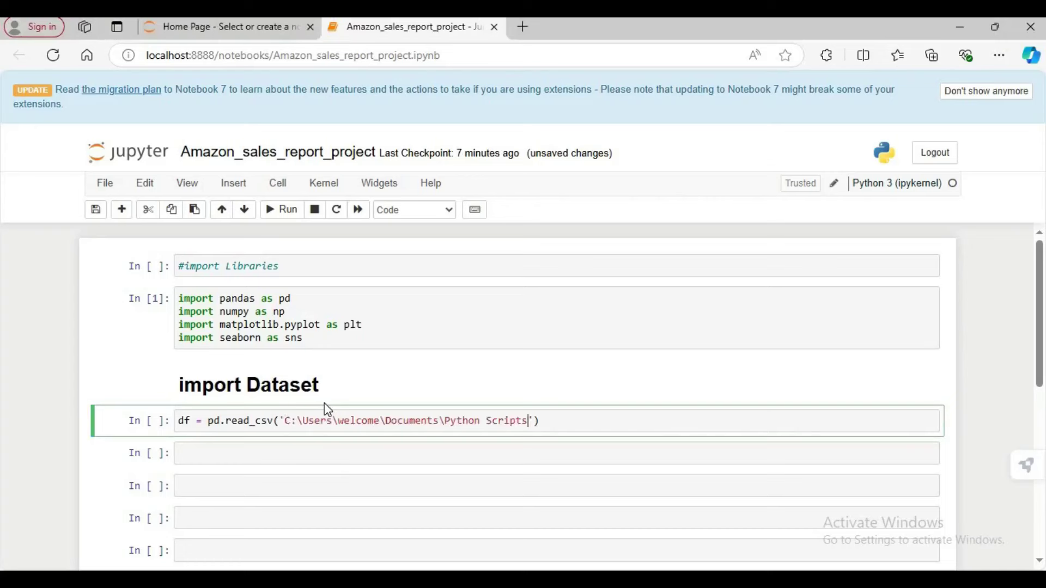
{"action": "type", "text": "\\"}
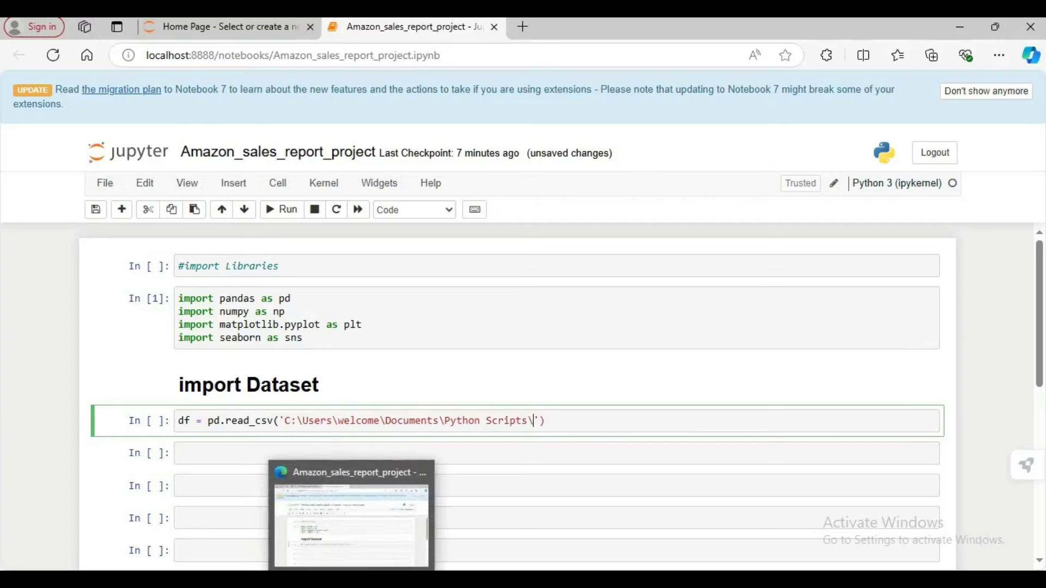
Return to the Python Scripts folder in File Explorer and copy the full file name Amazon_sales_dataset.csv from the file's properties.
{"action": "left_click", "coordinate": [324, 580]}
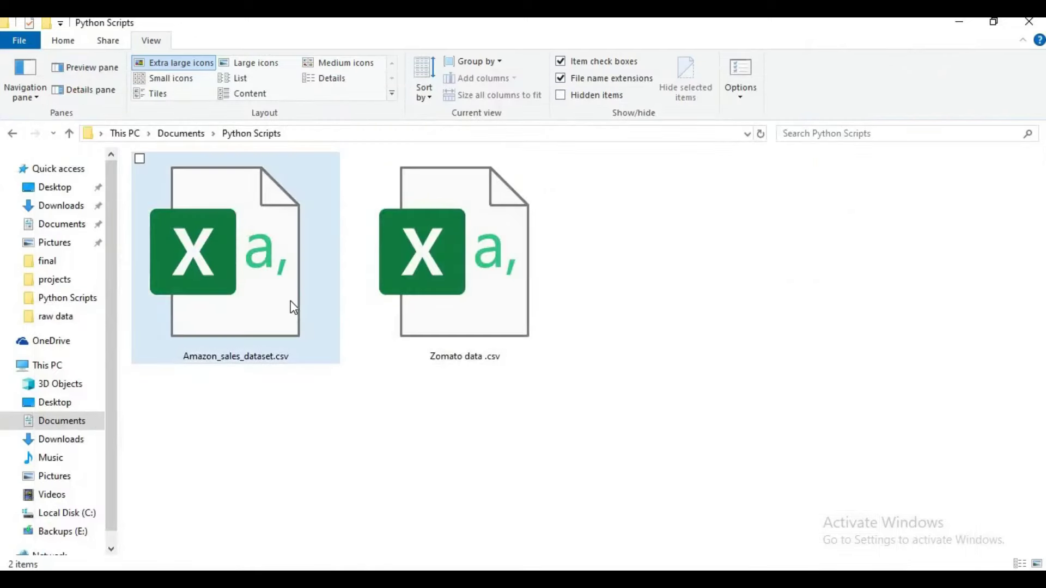
{"action": "right_click", "coordinate": [290, 303]}
{"action": "left_click", "coordinate": [378, 566]}
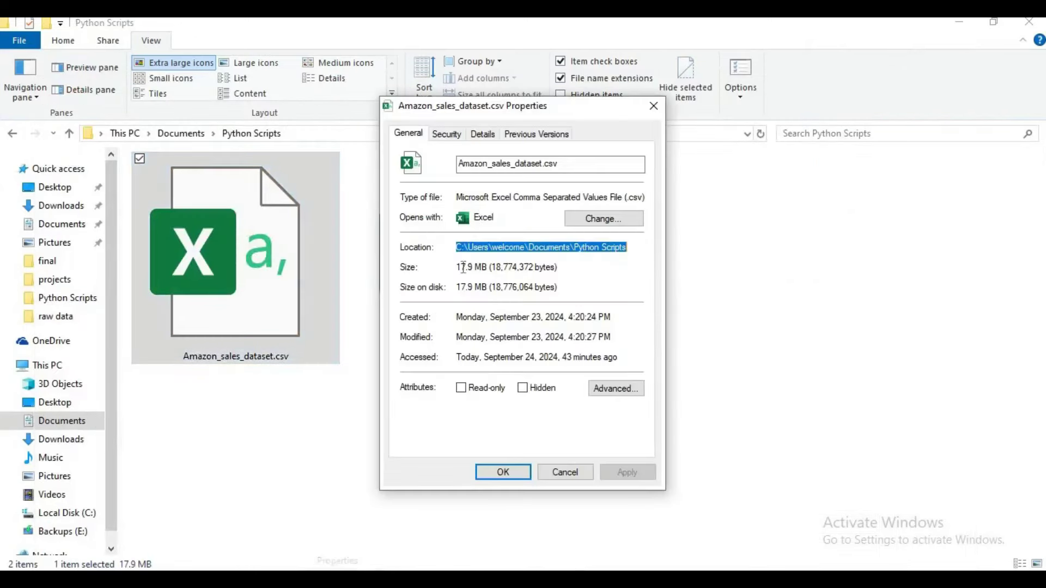
{"action": "left_click", "coordinate": [505, 163]}
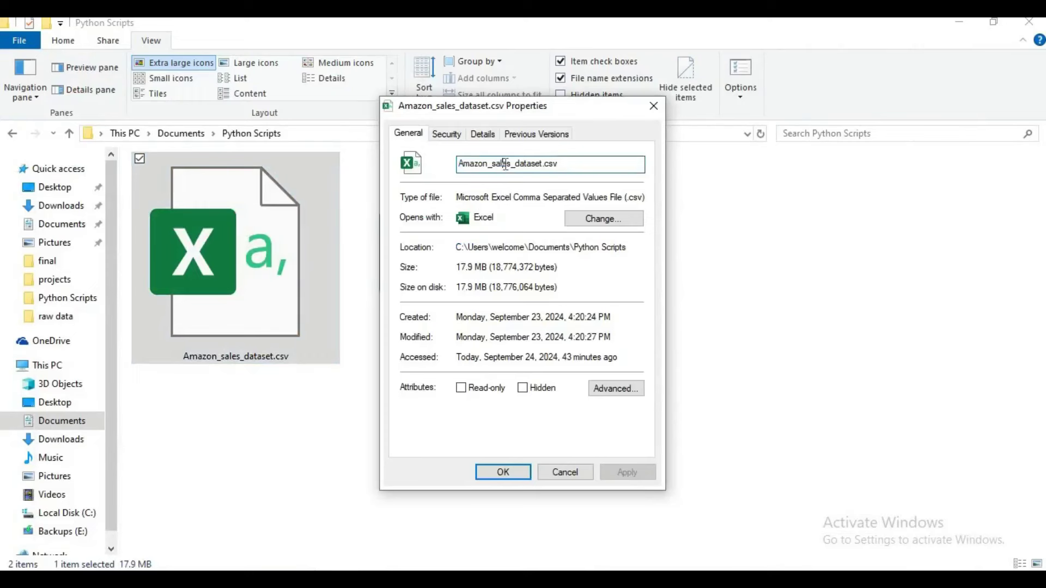
{"action": "double_click", "coordinate": [505, 163]}
{"action": "key", "text": "ctrl+c"}
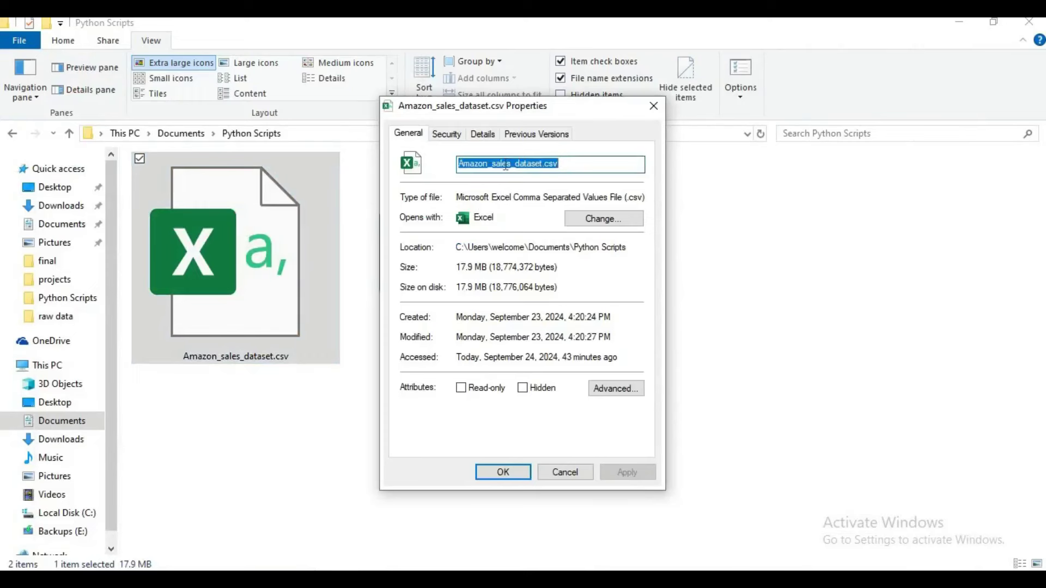
Close the file properties, switch back to Jupyter and paste the copied file name Amazon_sales_dataset.csv at the end of the read_csv path.
{"action": "left_click", "coordinate": [522, 470]}
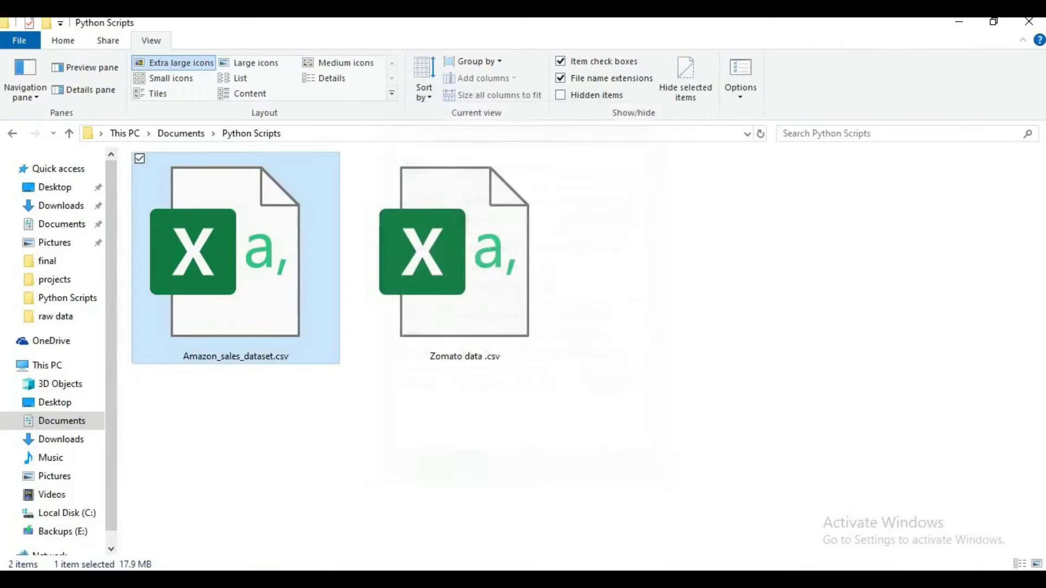
{"action": "key", "text": "alt+Tab"}
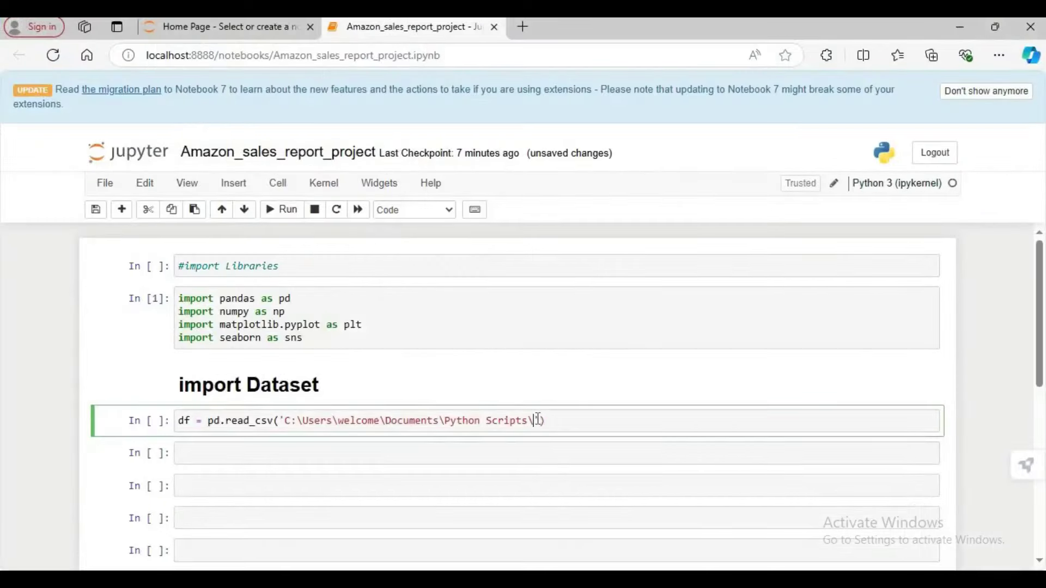
{"action": "key", "text": "ctrl+v"}
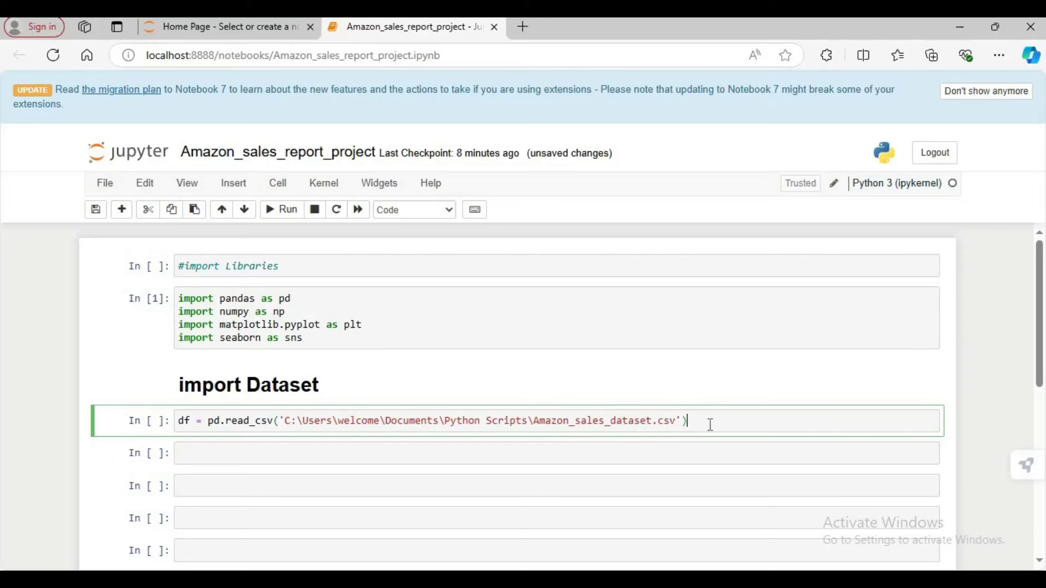
Add a second line "df" below the read_csv statement and run the cell.
{"action": "key", "text": "Return"}
{"action": "type", "text": "df"}
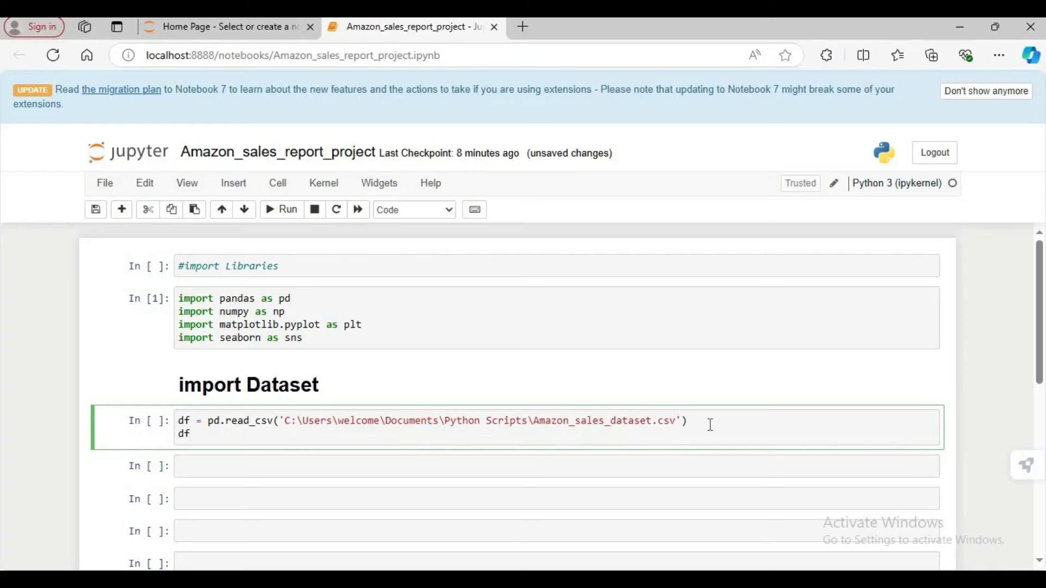
{"action": "key", "text": "shift+Return"}
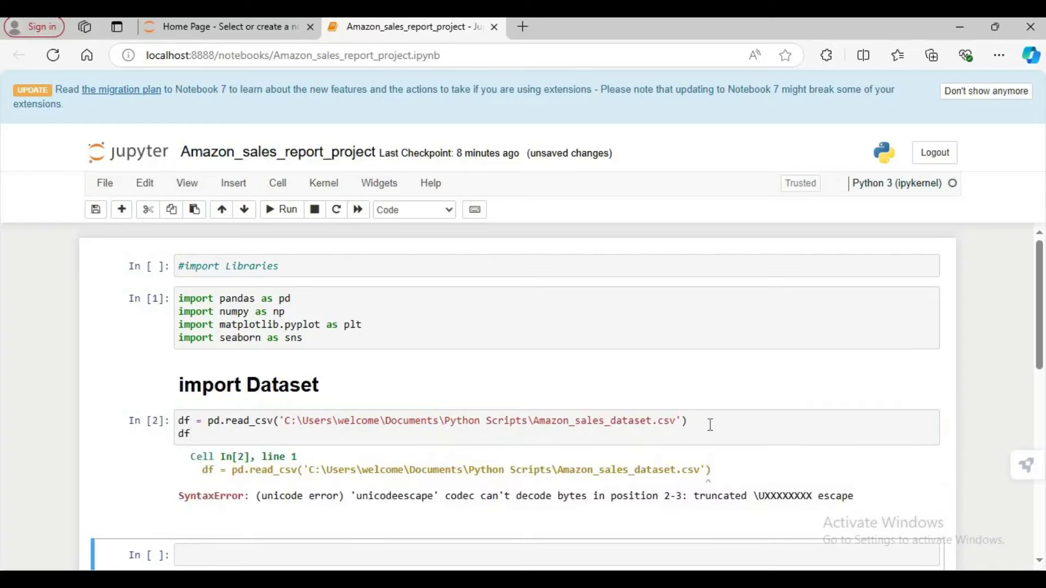
Make the read_csv path a raw string by adding the prefix r before its opening quote, and rerun the cell.
{"action": "left_click", "coordinate": [283, 423]}
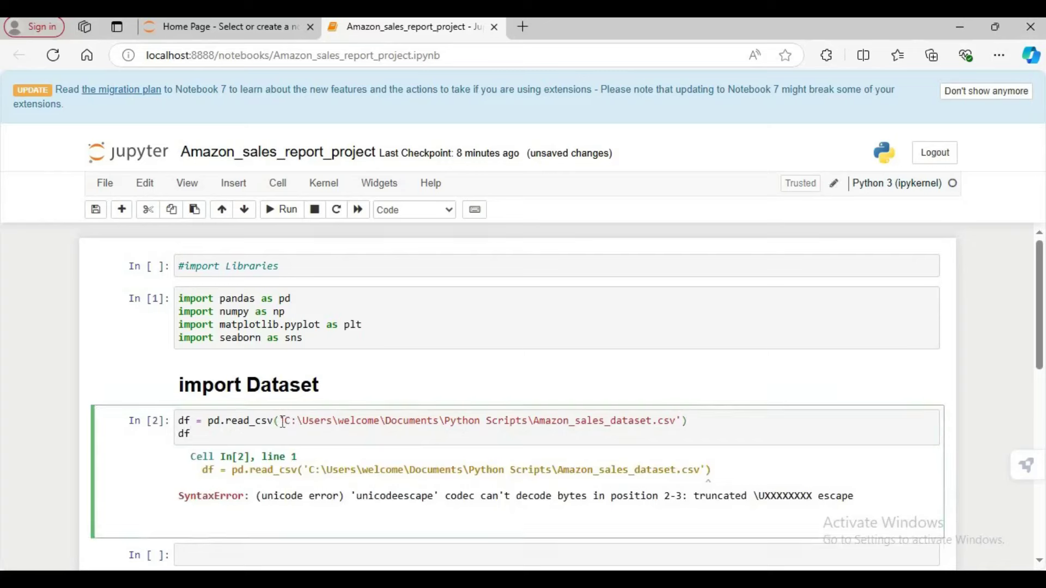
{"action": "type", "text": "r"}
{"action": "key", "text": "shift+Return"}
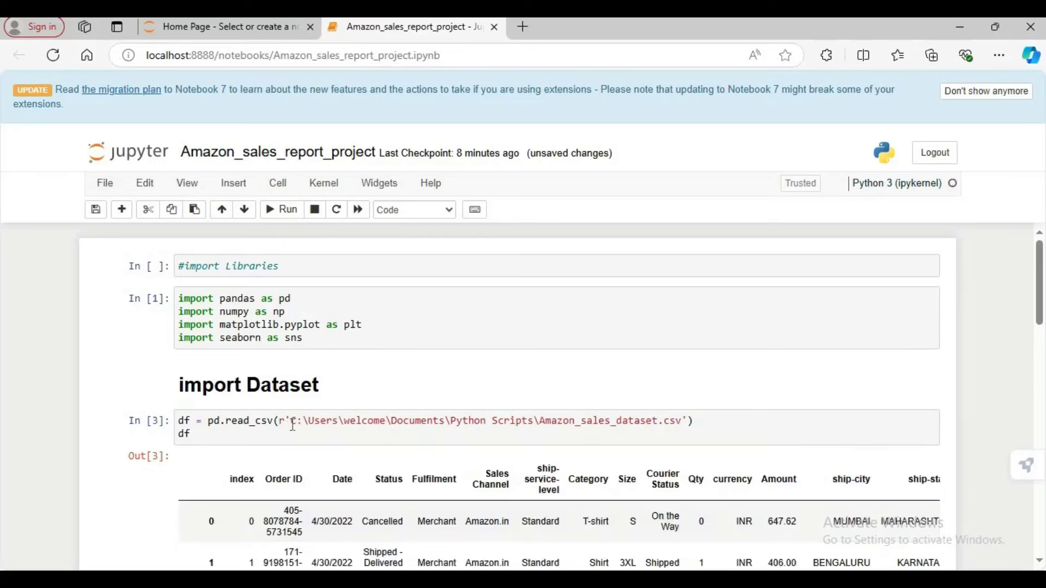
Examine the displayed DataFrame from its first to its last rows, including the columns at its far end.
{"action": "scroll", "coordinate": [315, 337], "scroll_direction": "down", "scroll_amount": 3}
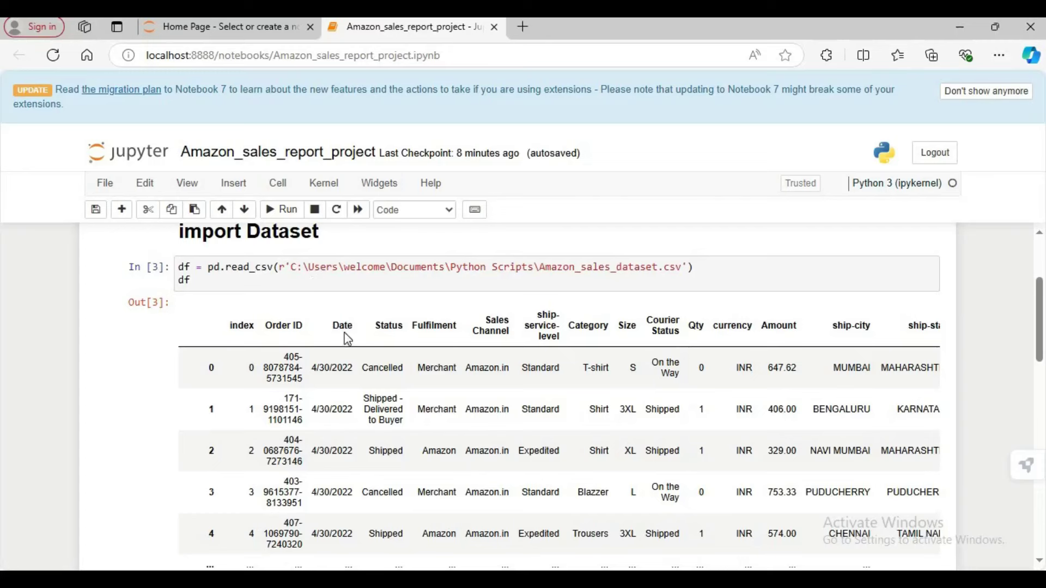
{"action": "scroll", "coordinate": [341, 358], "scroll_direction": "down", "scroll_amount": 7}
{"action": "scroll", "coordinate": [342, 360], "scroll_direction": "up", "scroll_amount": 7}
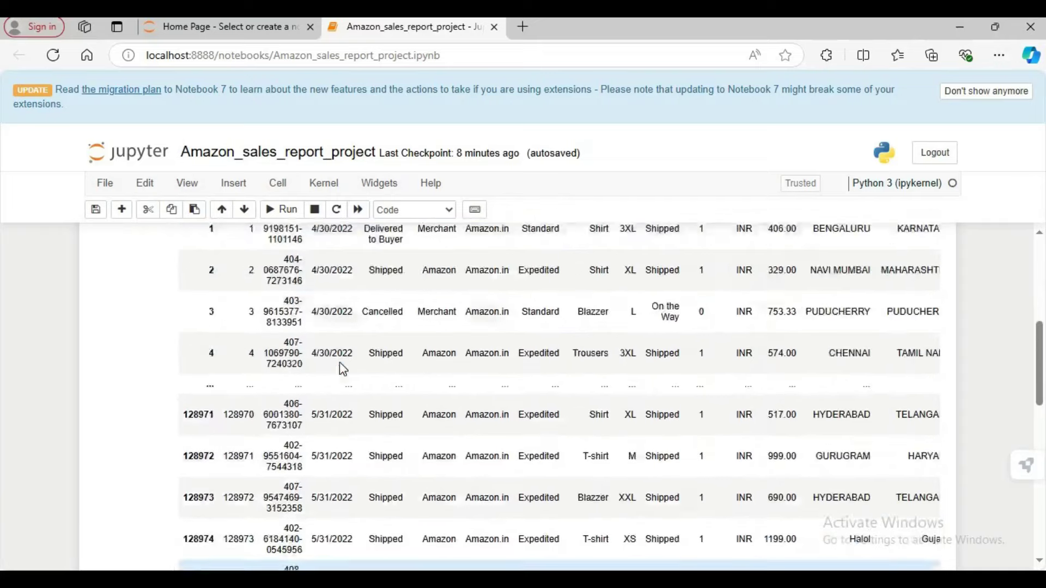
{"action": "scroll", "coordinate": [344, 372], "scroll_direction": "down", "scroll_amount": 7}
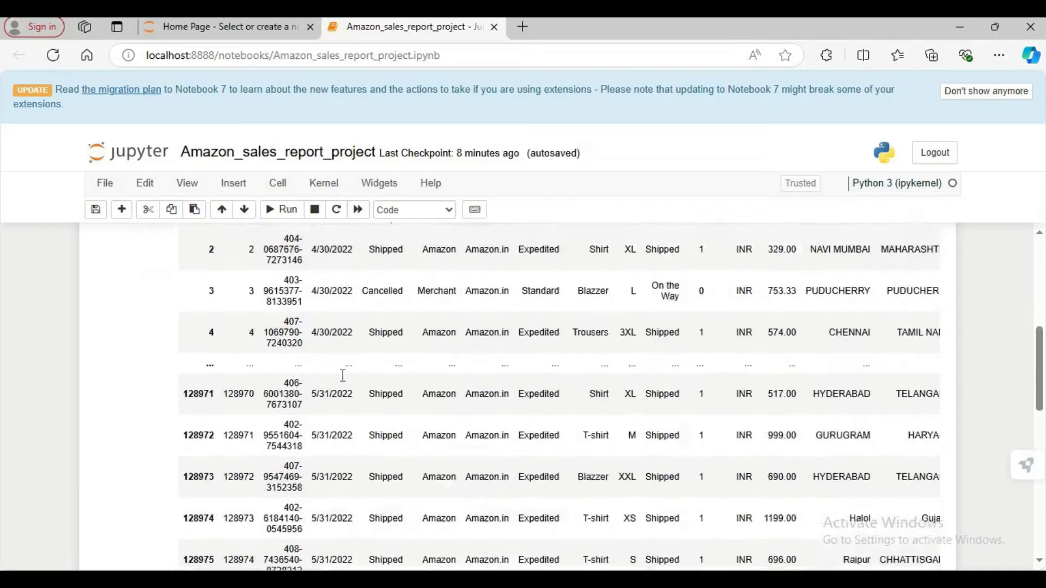
{"action": "left_click_drag", "start_coordinate": [406, 435], "coordinate": [593, 454]}
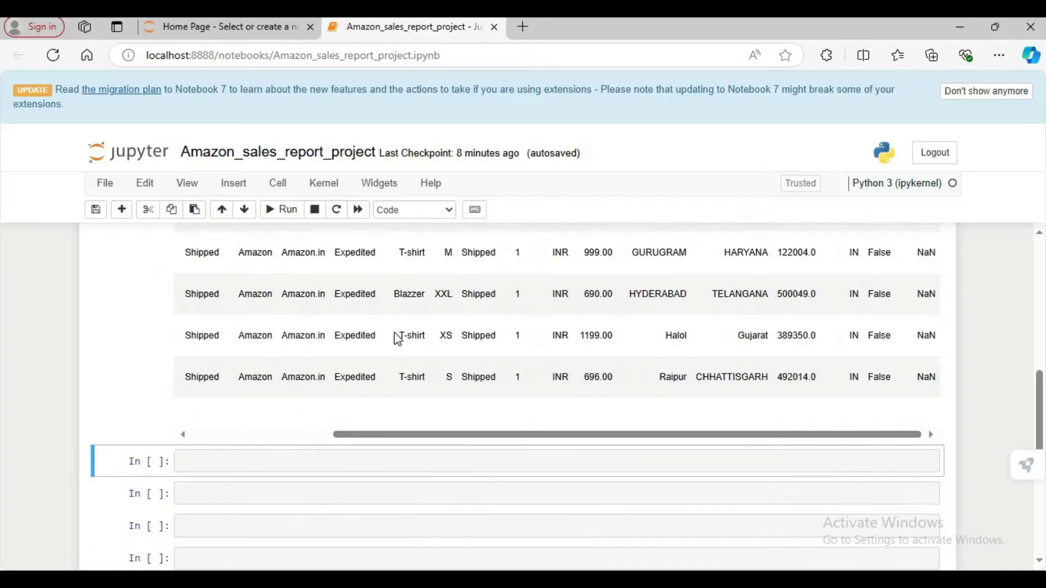
{"action": "scroll", "coordinate": [322, 381], "scroll_direction": "down", "scroll_amount": 1}
{"action": "scroll", "coordinate": [279, 385], "scroll_direction": "up", "scroll_amount": 2}
{"action": "scroll", "coordinate": [280, 385], "scroll_direction": "up", "scroll_amount": 6}
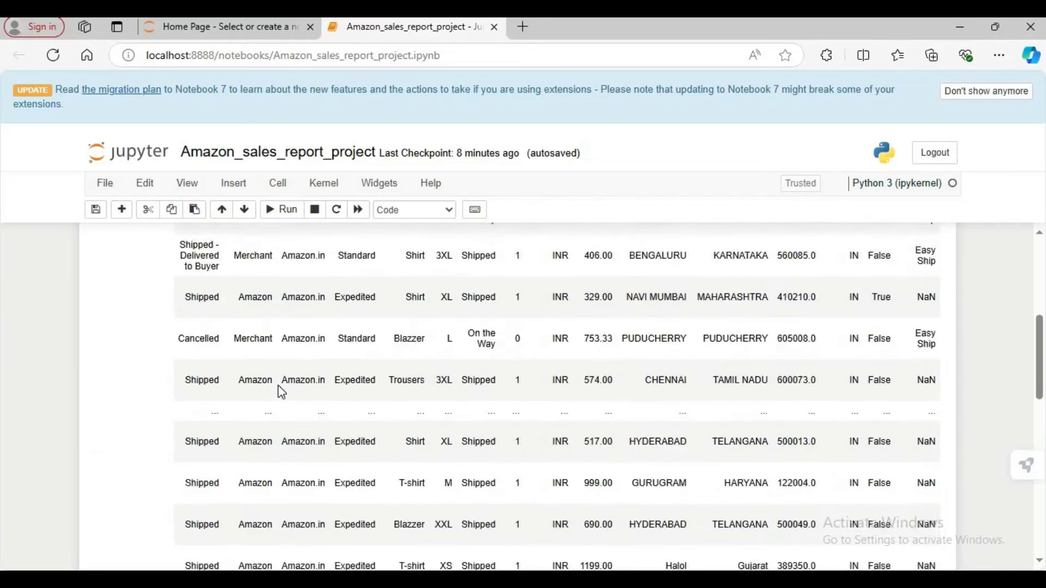
{"action": "scroll", "coordinate": [278, 385], "scroll_direction": "down", "scroll_amount": 4}
{"action": "scroll", "coordinate": [280, 391], "scroll_direction": "down", "scroll_amount": 5}
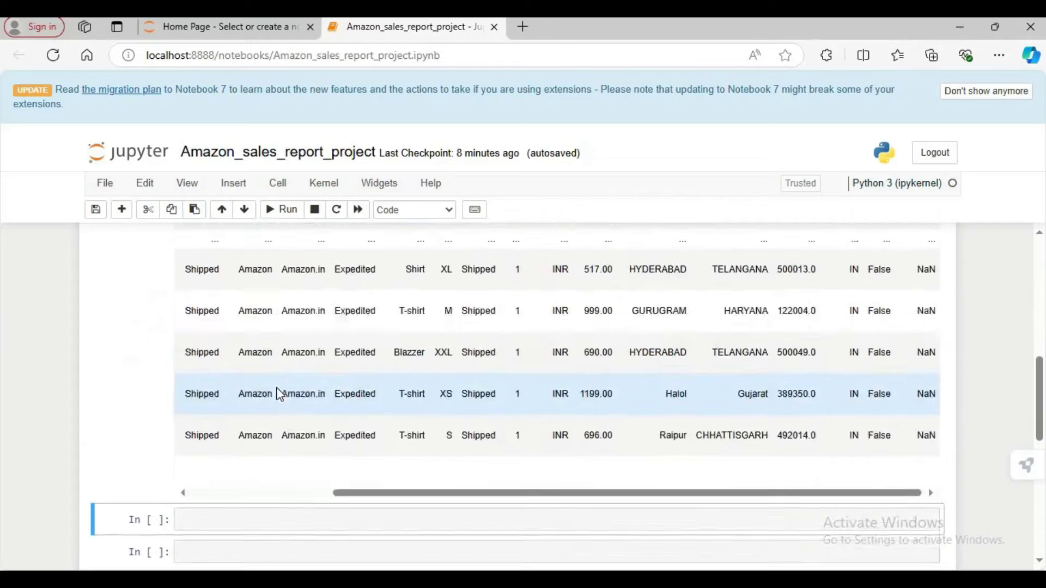
Enter "df.info()" in the empty cell below the DataFrame output and run it.
{"action": "left_click", "coordinate": [265, 309]}
{"action": "type", "text": "f"}
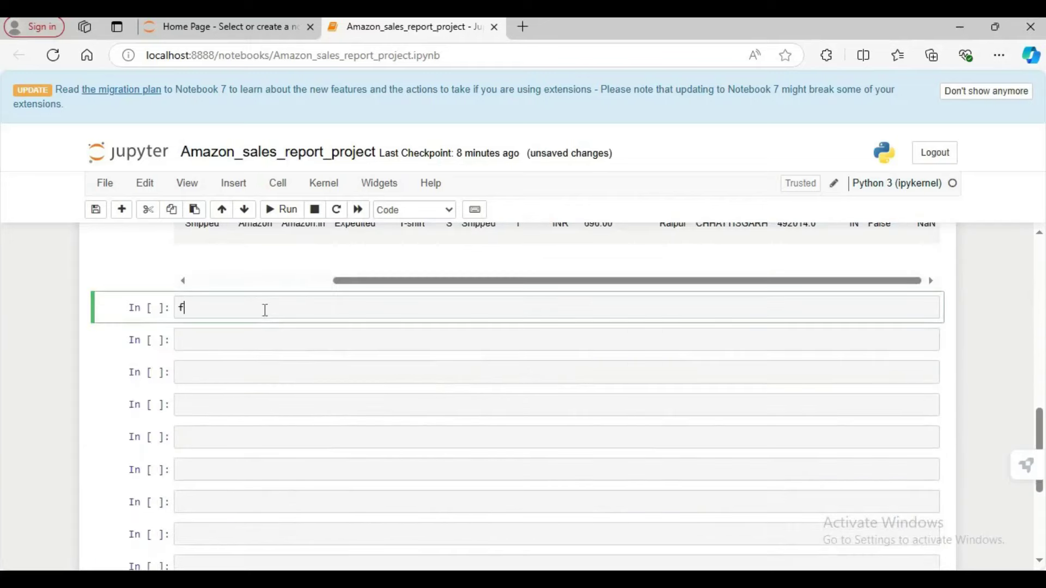
{"action": "key", "text": "BackSpace"}
{"action": "type", "text": "df.info()"}
{"action": "key", "text": "shift+Return"}
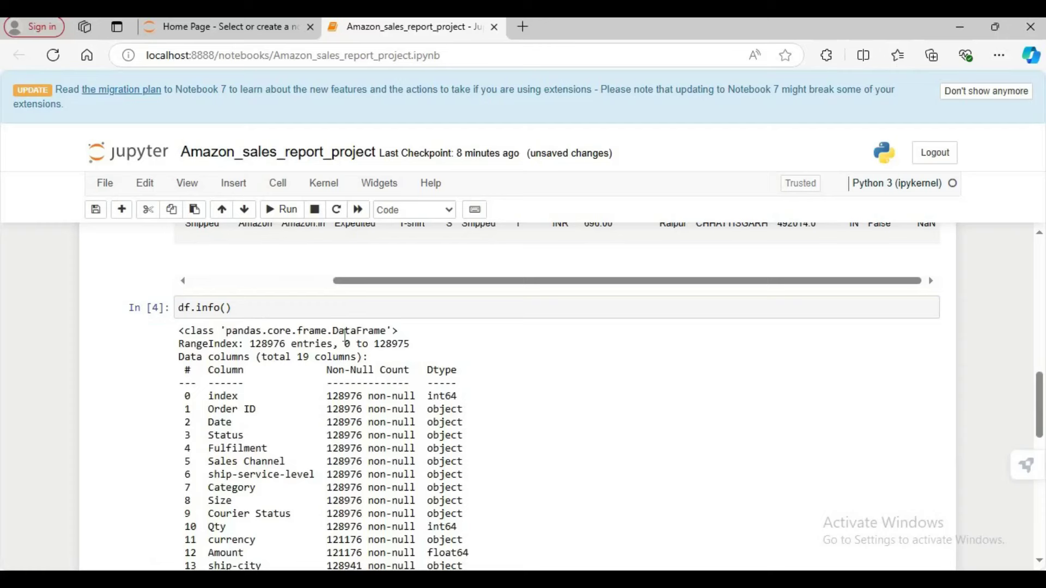
Review the df.info() output for the column names, non-null counts and data types.
{"action": "scroll", "coordinate": [357, 373], "scroll_direction": "down", "scroll_amount": 2}
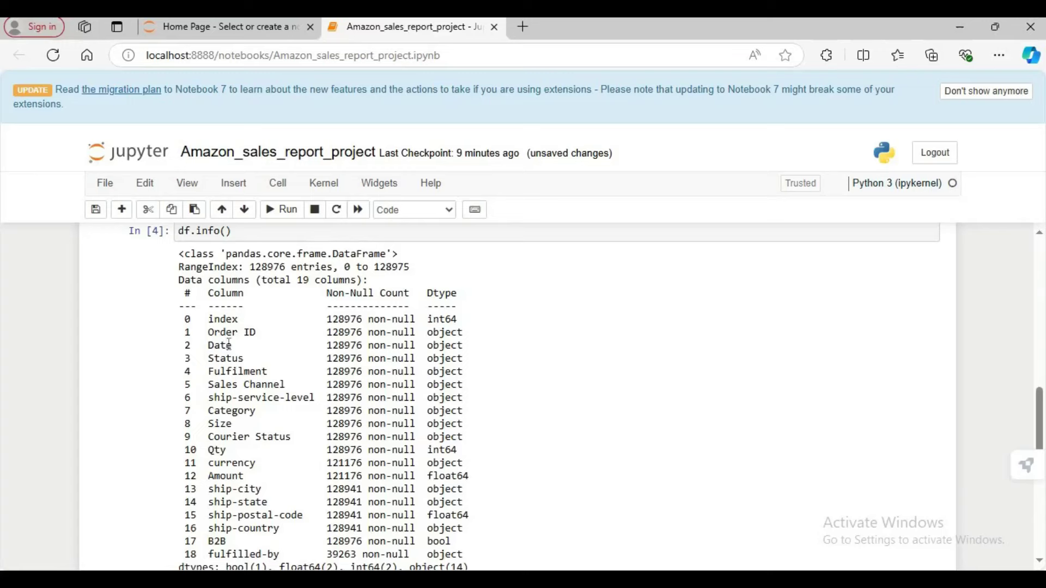
{"action": "scroll", "coordinate": [335, 348], "scroll_direction": "down", "scroll_amount": 2}
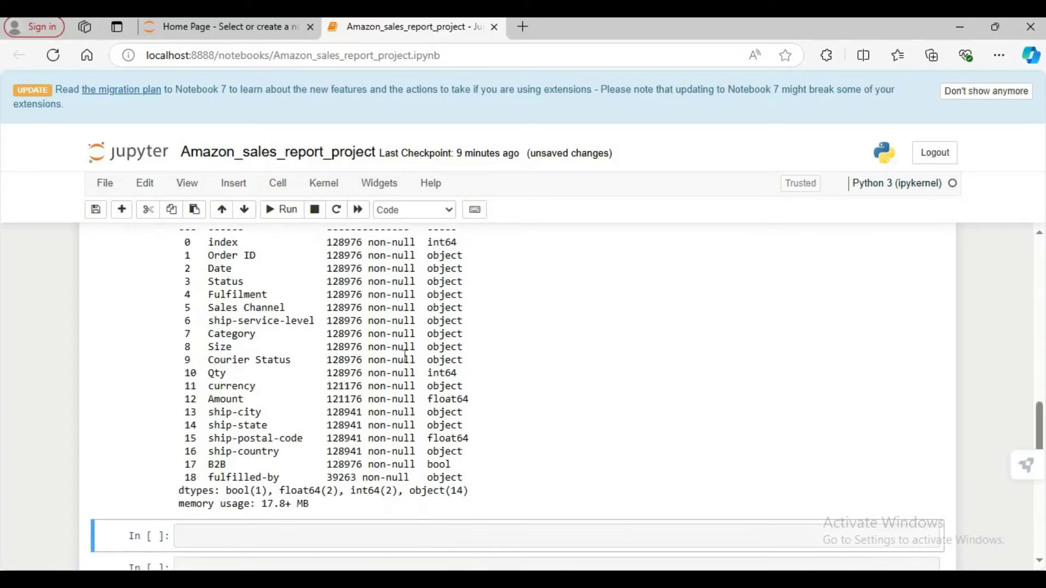
{"action": "scroll", "coordinate": [400, 364], "scroll_direction": "up", "scroll_amount": 2}
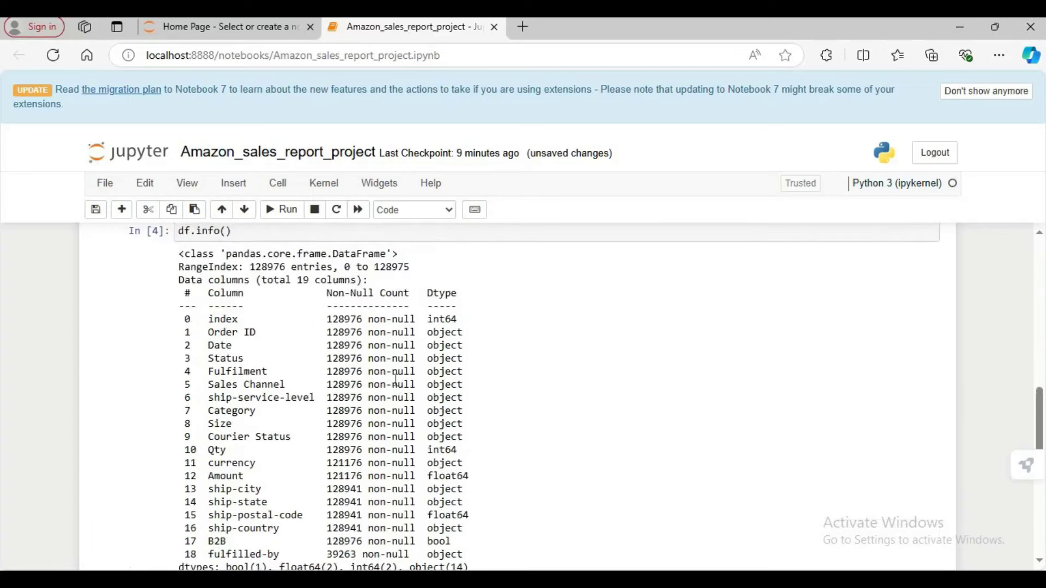
{"action": "scroll", "coordinate": [396, 379], "scroll_direction": "down", "scroll_amount": 2}
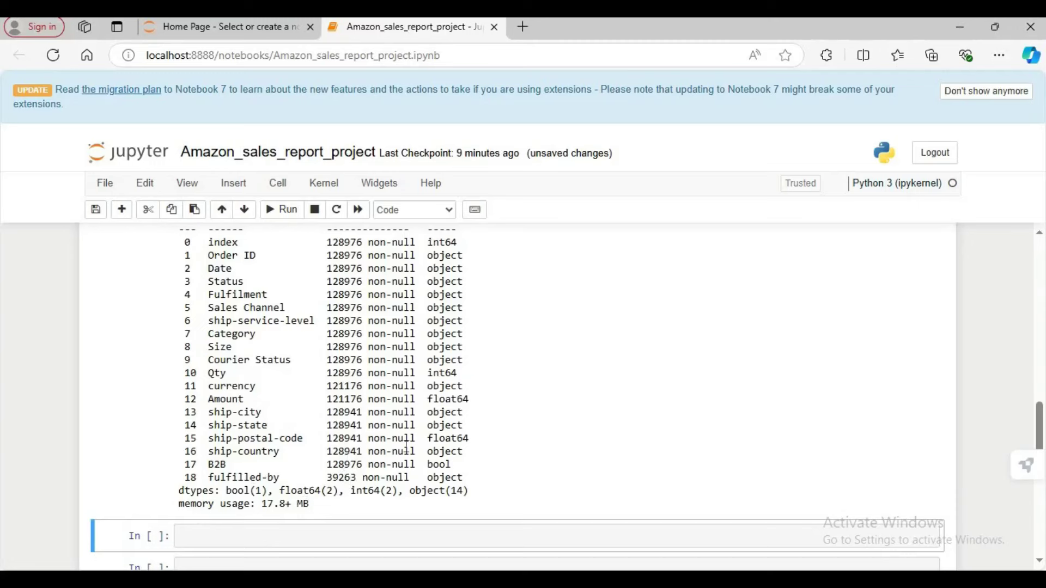
{"action": "scroll", "coordinate": [422, 439], "scroll_direction": "up", "scroll_amount": 3}
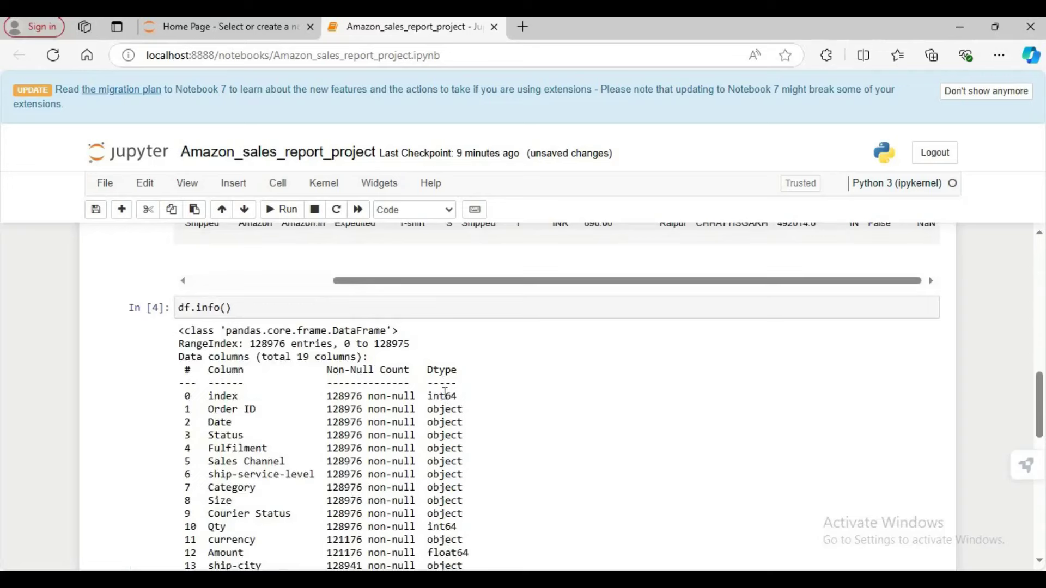
{"action": "scroll", "coordinate": [445, 394], "scroll_direction": "down", "scroll_amount": 2}
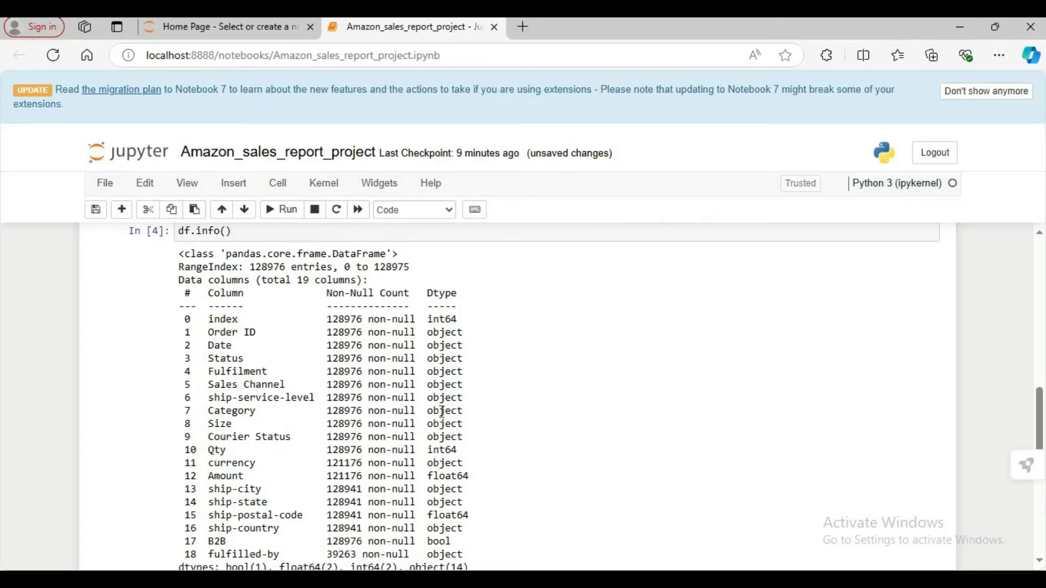
{"action": "scroll", "coordinate": [442, 419], "scroll_direction": "down", "scroll_amount": 2}
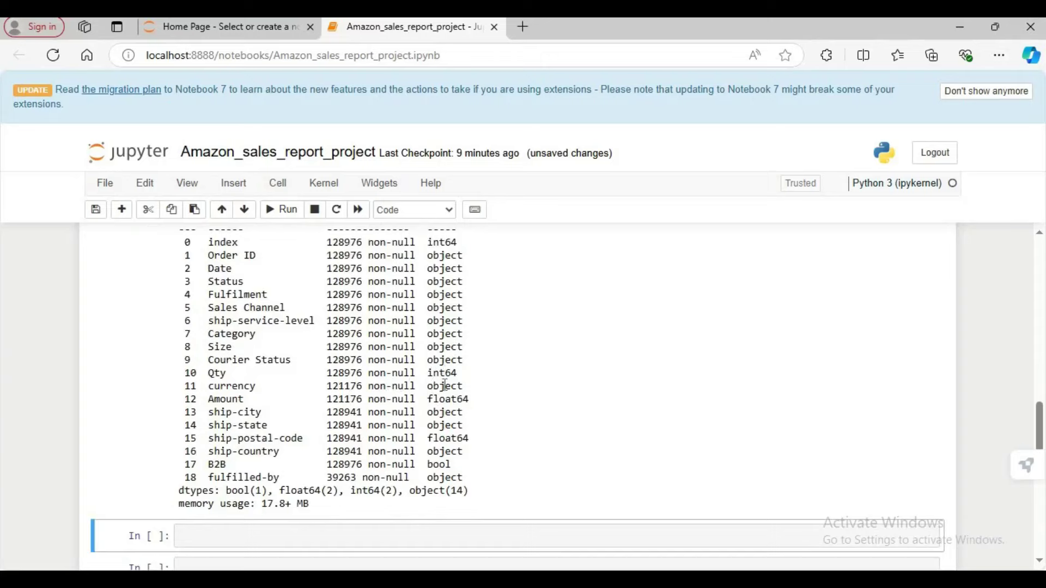
Compare the DataFrame's column values, such as ship-postal-code, B2B and fulfilled-by, with the data types and non-null counts in the df.info() output.
{"action": "scroll", "coordinate": [752, 420], "scroll_direction": "up", "scroll_amount": 12}
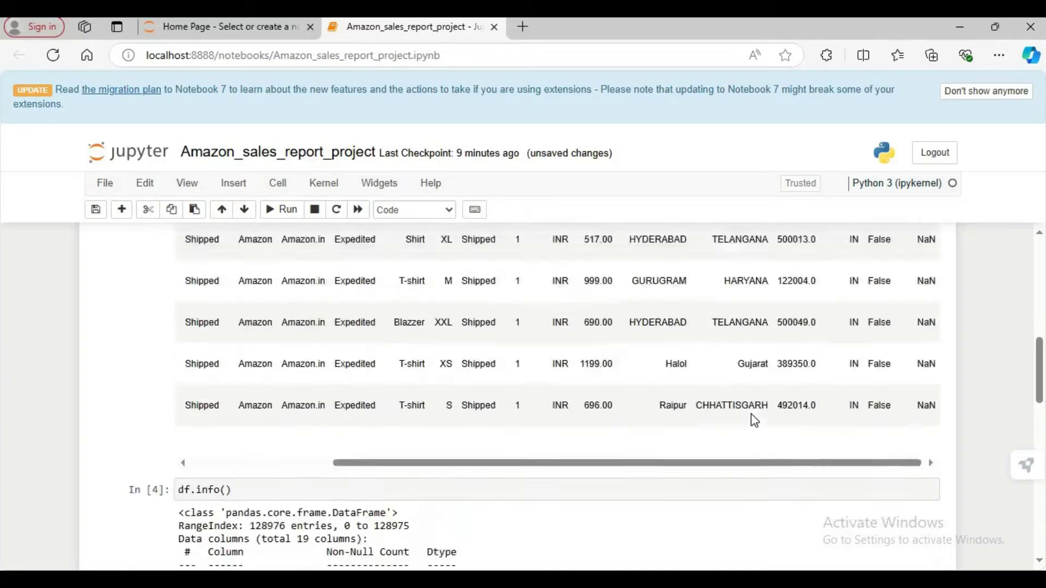
{"action": "scroll", "coordinate": [754, 420], "scroll_direction": "up", "scroll_amount": 5}
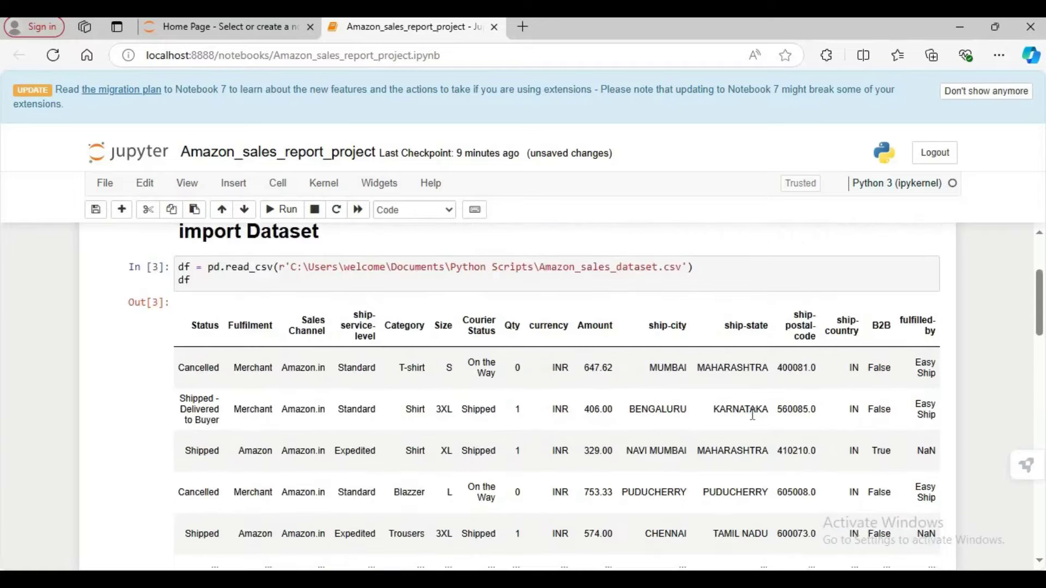
{"action": "scroll", "coordinate": [754, 422], "scroll_direction": "down", "scroll_amount": 6}
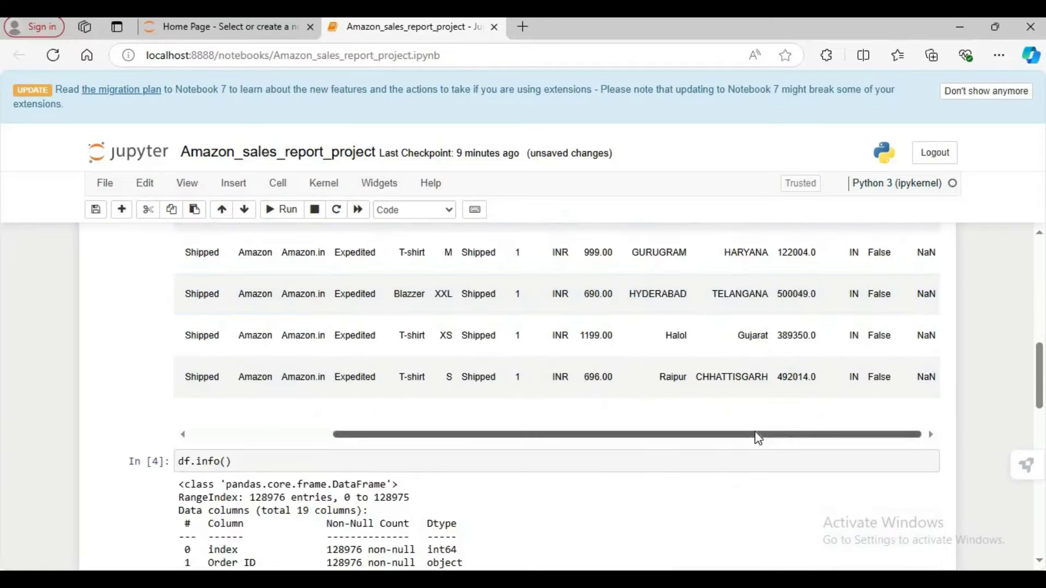
{"action": "left_click_drag", "start_coordinate": [800, 436], "coordinate": [932, 439]}
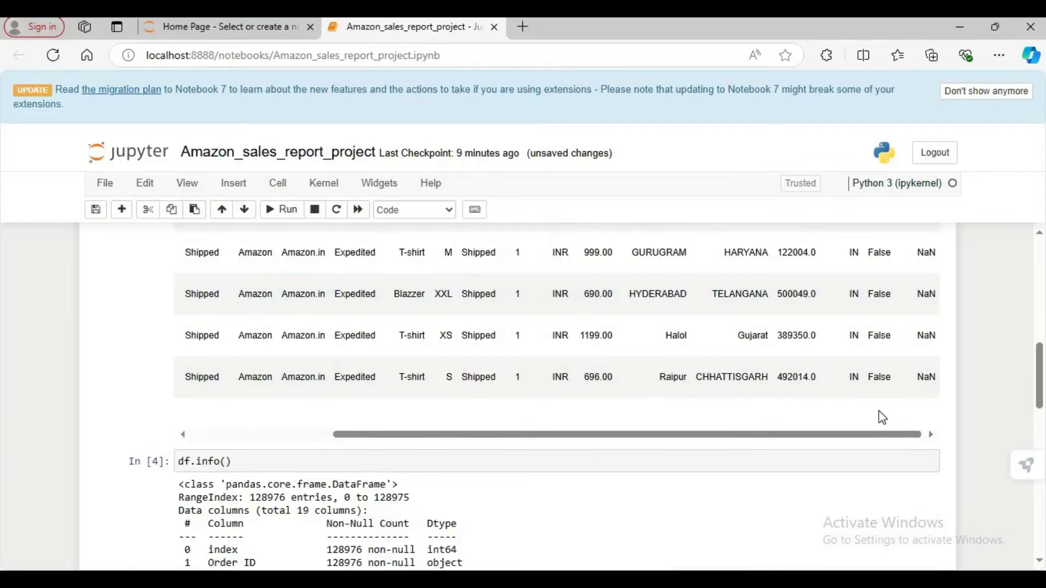
{"action": "scroll", "coordinate": [881, 417], "scroll_direction": "up", "scroll_amount": 5}
{"action": "scroll", "coordinate": [881, 418], "scroll_direction": "up", "scroll_amount": 1}
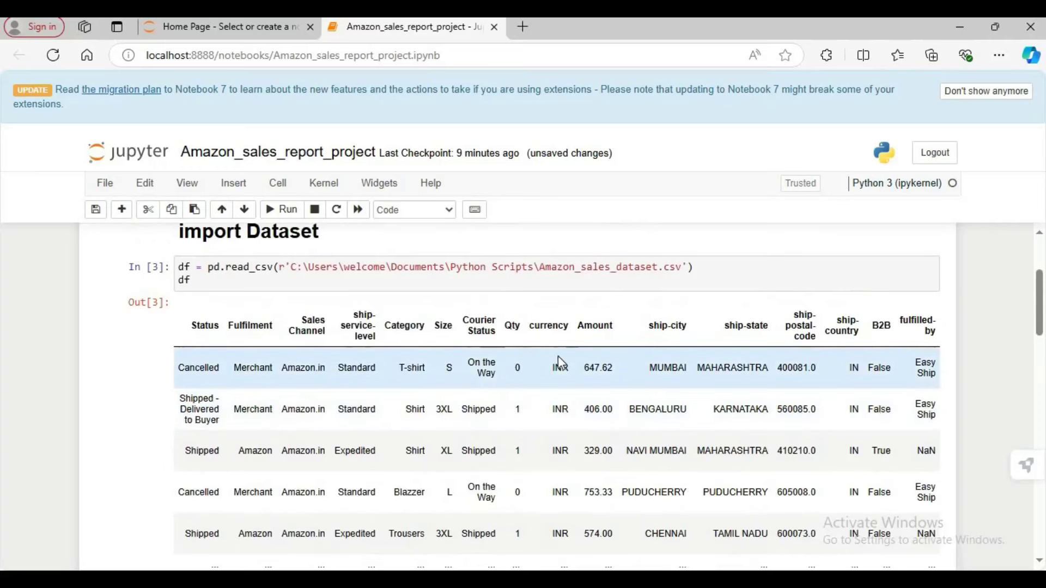
{"action": "scroll", "coordinate": [558, 355], "scroll_direction": "down", "scroll_amount": 7}
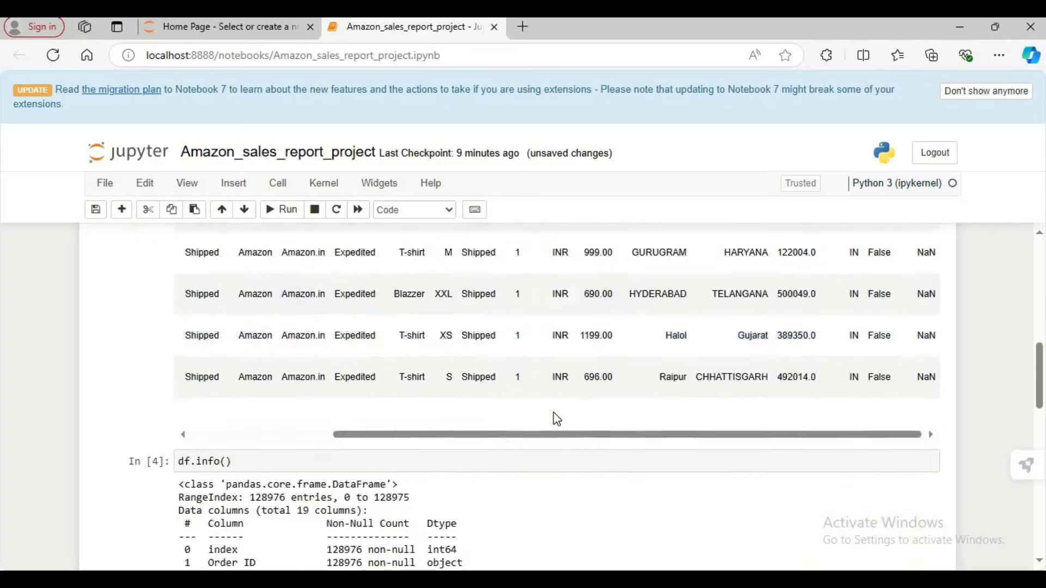
{"action": "scroll", "coordinate": [557, 419], "scroll_direction": "down", "scroll_amount": 6}
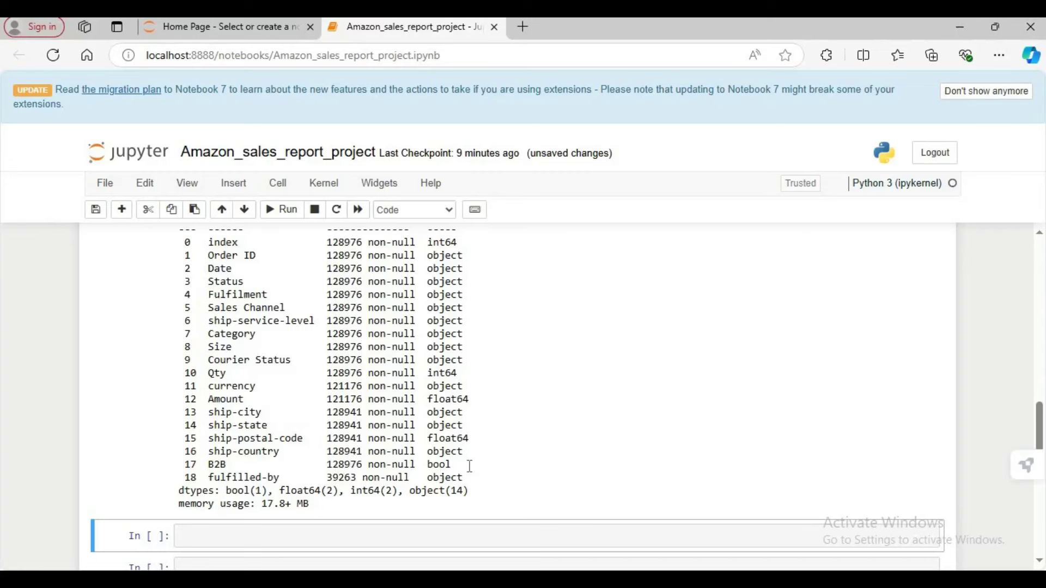
{"action": "scroll", "coordinate": [785, 406], "scroll_direction": "up", "scroll_amount": 5}
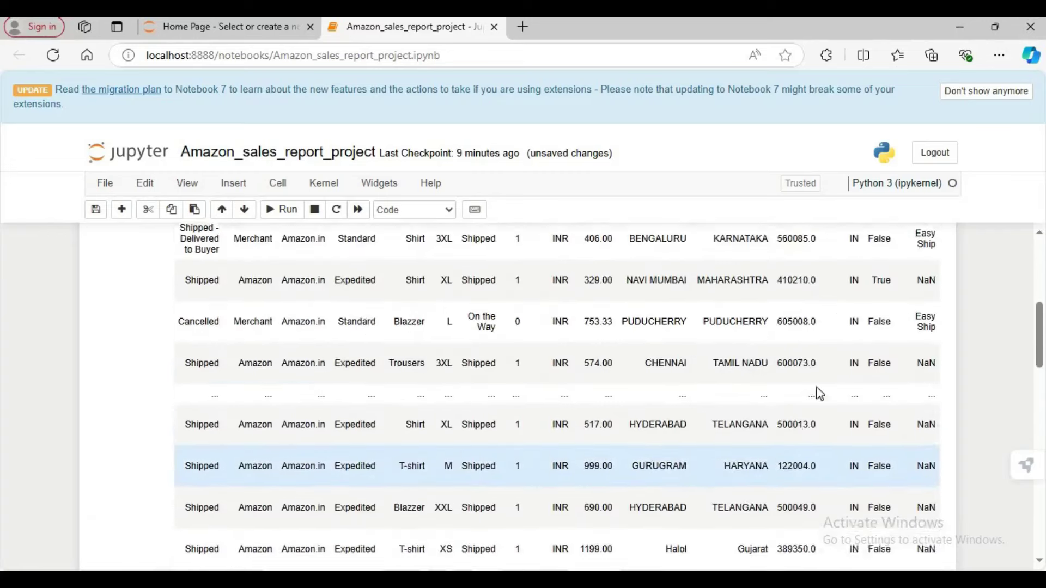
{"action": "scroll", "coordinate": [894, 354], "scroll_direction": "up", "scroll_amount": 3}
{"action": "scroll", "coordinate": [883, 424], "scroll_direction": "down", "scroll_amount": 2}
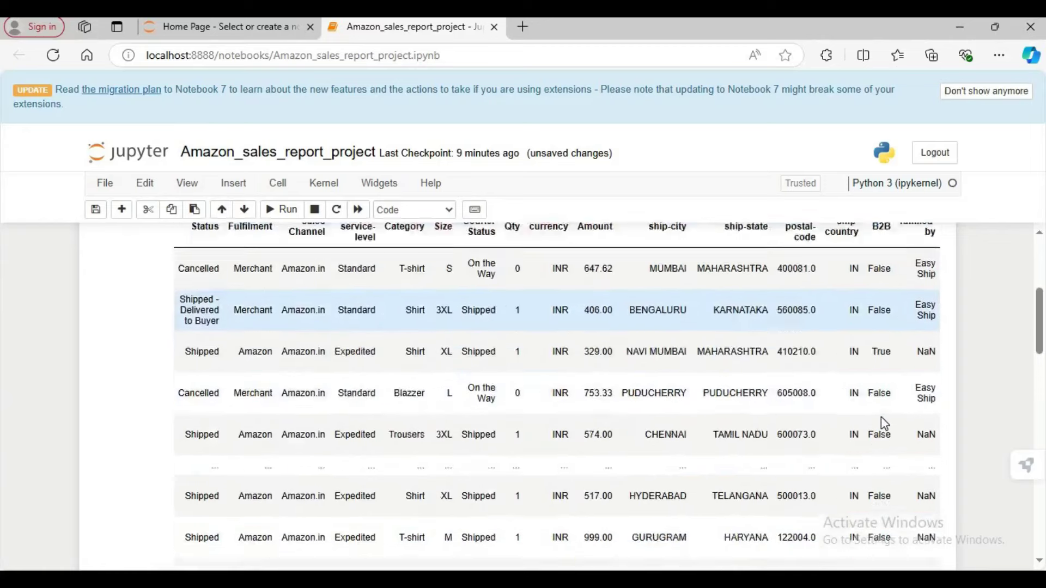
{"action": "scroll", "coordinate": [880, 416], "scroll_direction": "down", "scroll_amount": 10}
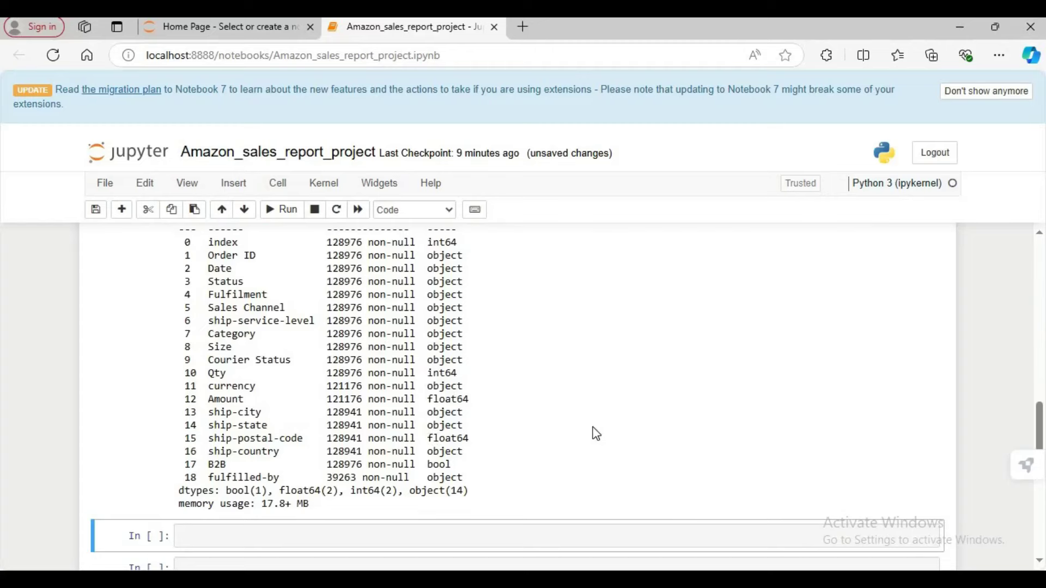
{"action": "scroll", "coordinate": [595, 433], "scroll_direction": "up", "scroll_amount": 5}
{"action": "scroll", "coordinate": [596, 433], "scroll_direction": "up", "scroll_amount": 2}
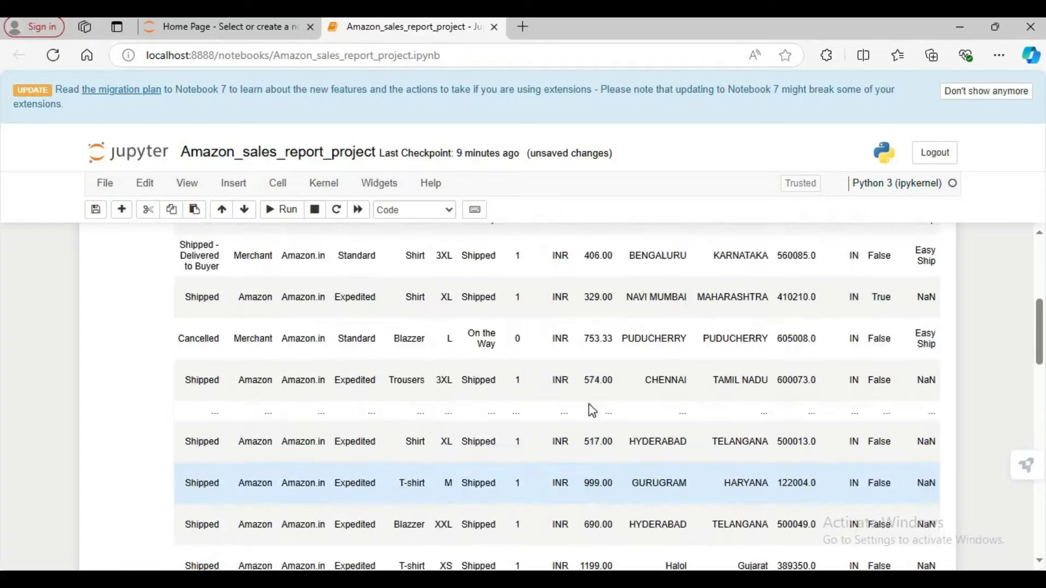
{"action": "scroll", "coordinate": [591, 338], "scroll_direction": "up", "scroll_amount": 4}
{"action": "scroll", "coordinate": [584, 357], "scroll_direction": "down", "scroll_amount": 8}
{"action": "scroll", "coordinate": [580, 382], "scroll_direction": "down", "scroll_amount": 8}
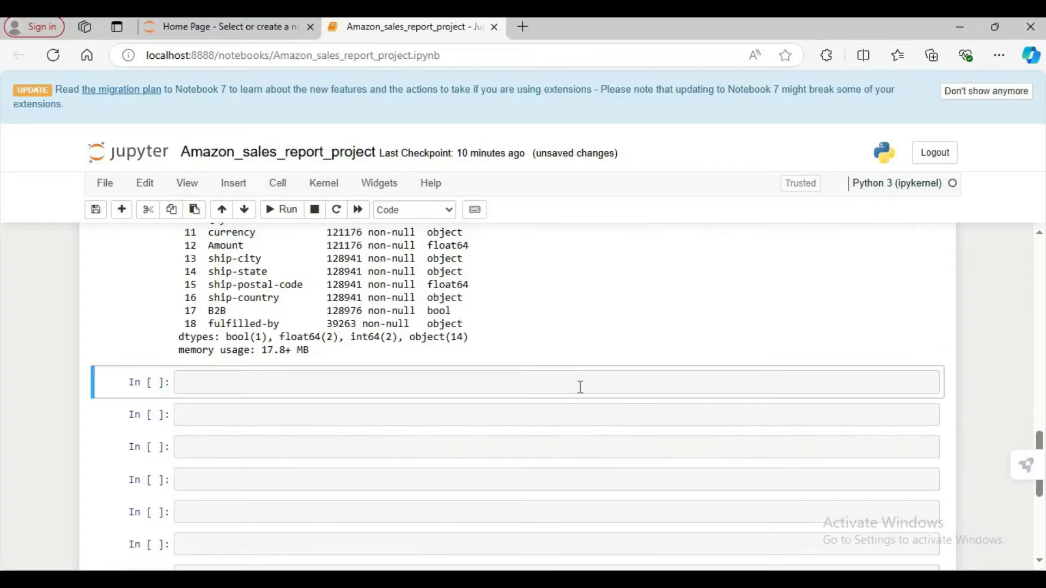
{"action": "scroll", "coordinate": [580, 381], "scroll_direction": "up", "scroll_amount": 1}
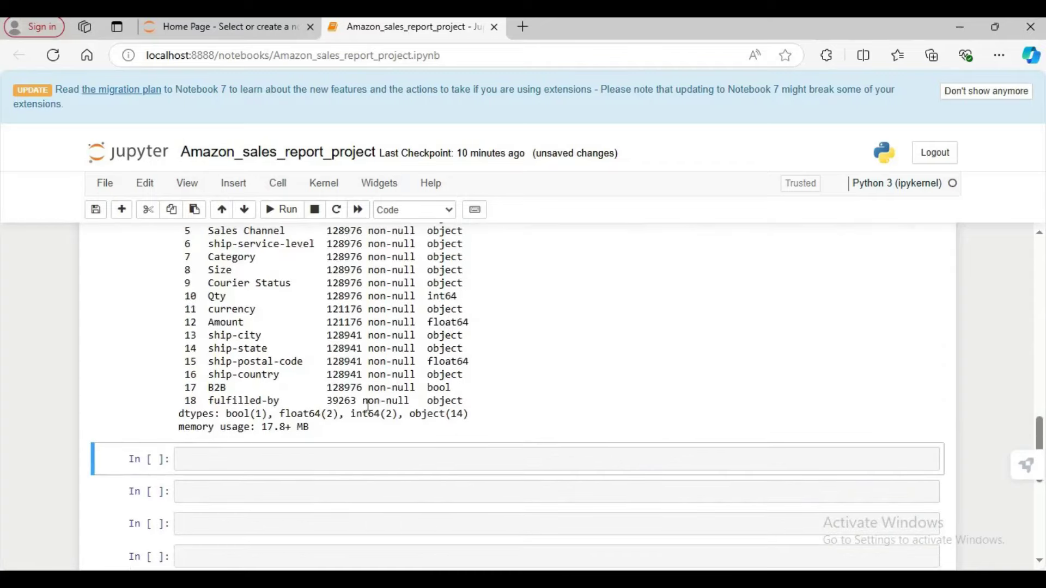
Review the notebook from the df.info() output back to the library imports, the read_csv cell and the displayed DataFrame.
{"action": "scroll", "coordinate": [367, 406], "scroll_direction": "up", "scroll_amount": 3}
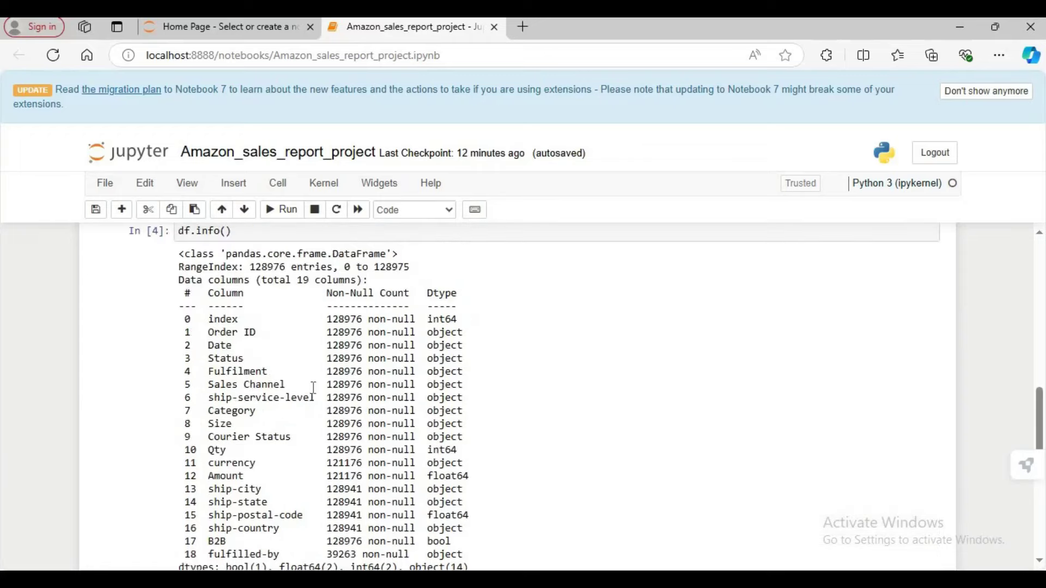
{"action": "scroll", "coordinate": [311, 390], "scroll_direction": "up", "scroll_amount": 3}
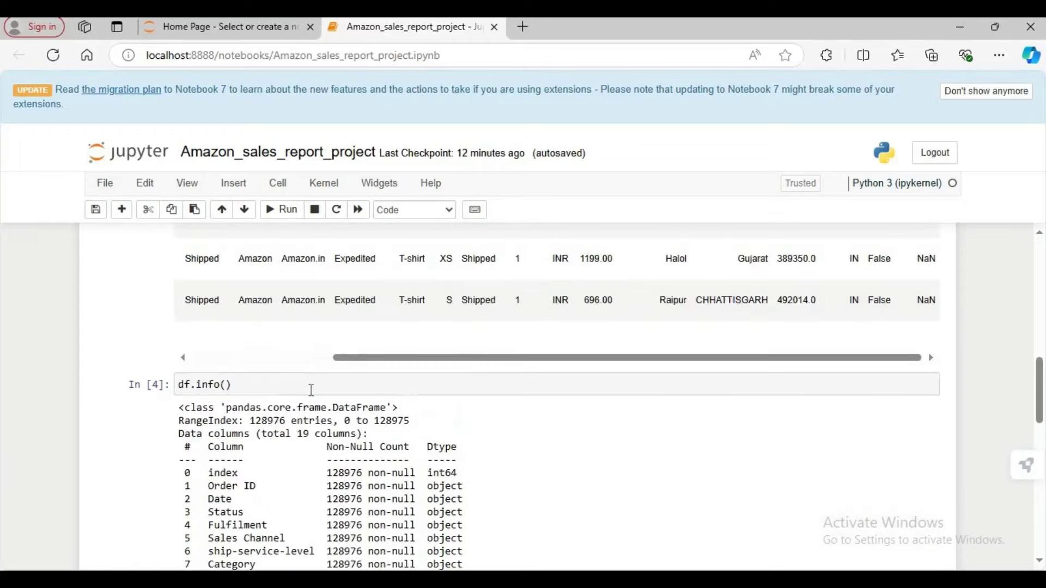
{"action": "scroll", "coordinate": [311, 390], "scroll_direction": "up", "scroll_amount": 12}
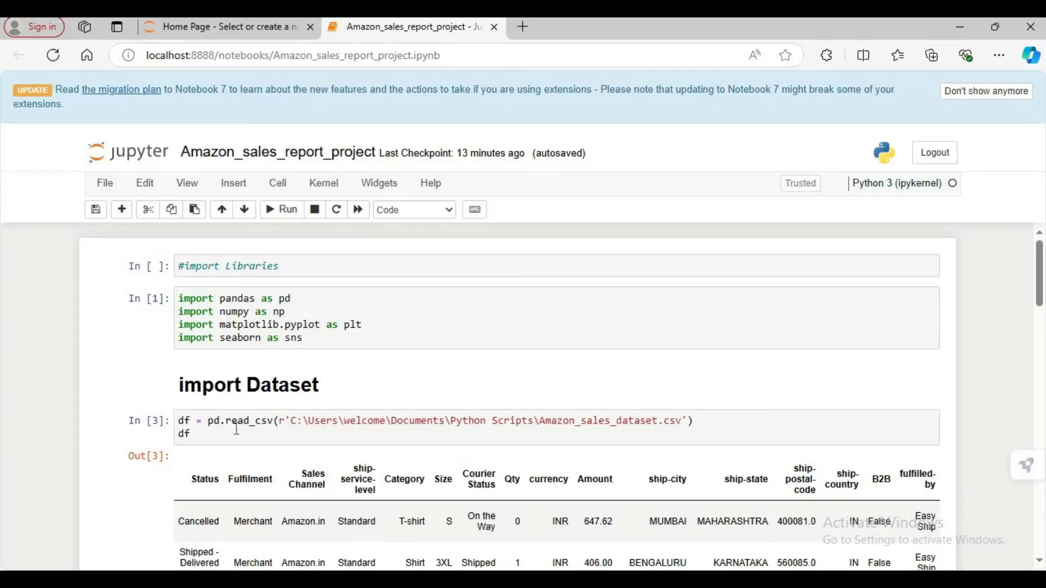
{"action": "scroll", "coordinate": [221, 439], "scroll_direction": "down", "scroll_amount": 2}
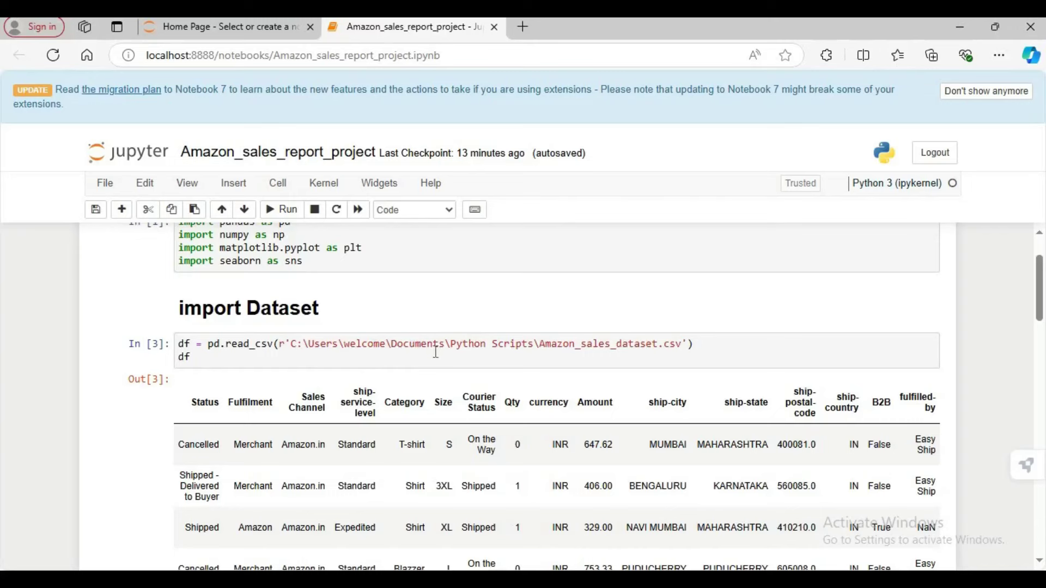
{"action": "scroll", "coordinate": [430, 354], "scroll_direction": "down", "scroll_amount": 10}
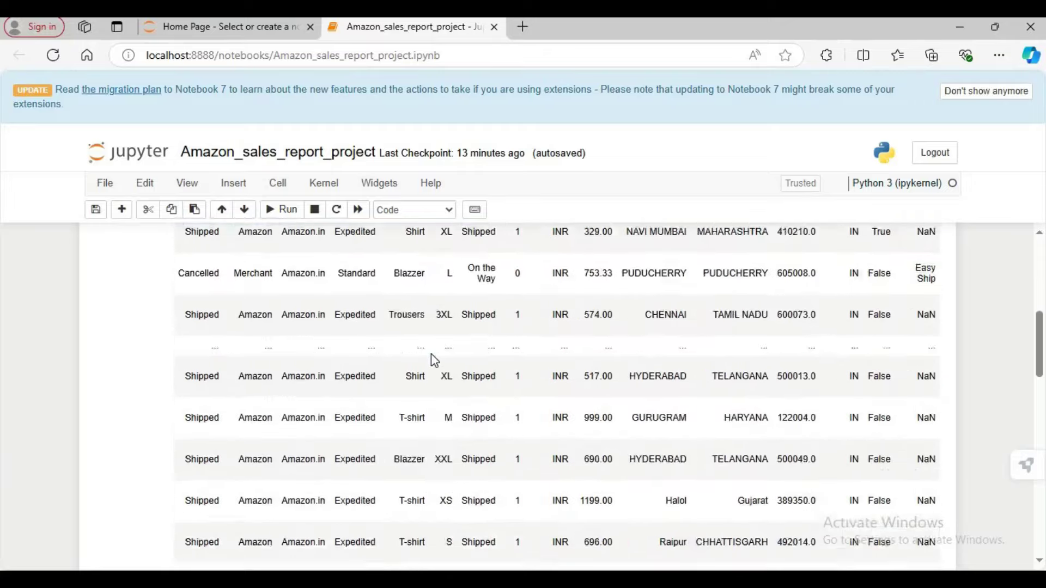
{"action": "scroll", "coordinate": [433, 360], "scroll_direction": "down", "scroll_amount": 2}
{"action": "scroll", "coordinate": [433, 361], "scroll_direction": "up", "scroll_amount": 10}
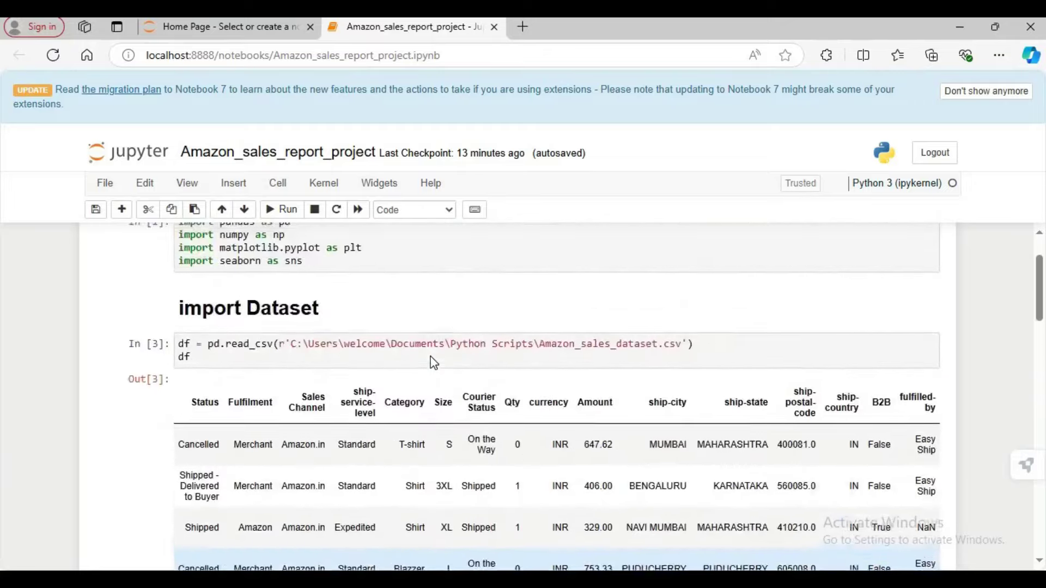
{"action": "scroll", "coordinate": [433, 362], "scroll_direction": "down", "scroll_amount": 8}
{"action": "scroll", "coordinate": [431, 361], "scroll_direction": "down", "scroll_amount": 12}
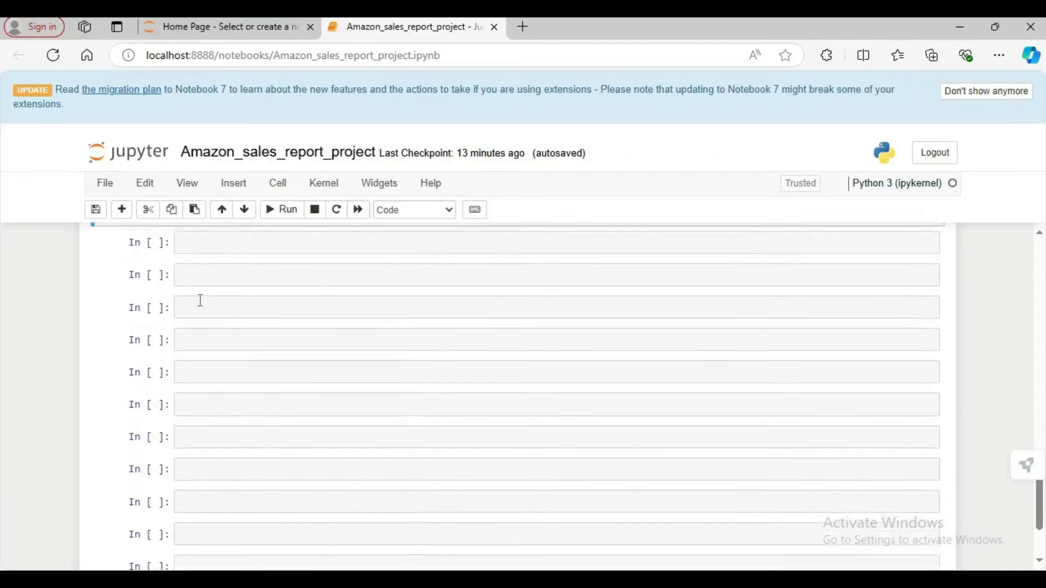
Run "df.head()" in the empty cell below the df.info() output and view the first rows of the dataset.
{"action": "scroll", "coordinate": [198, 299], "scroll_direction": "up", "scroll_amount": 3}
{"action": "left_click", "coordinate": [232, 383]}
{"action": "type", "text": "df"}
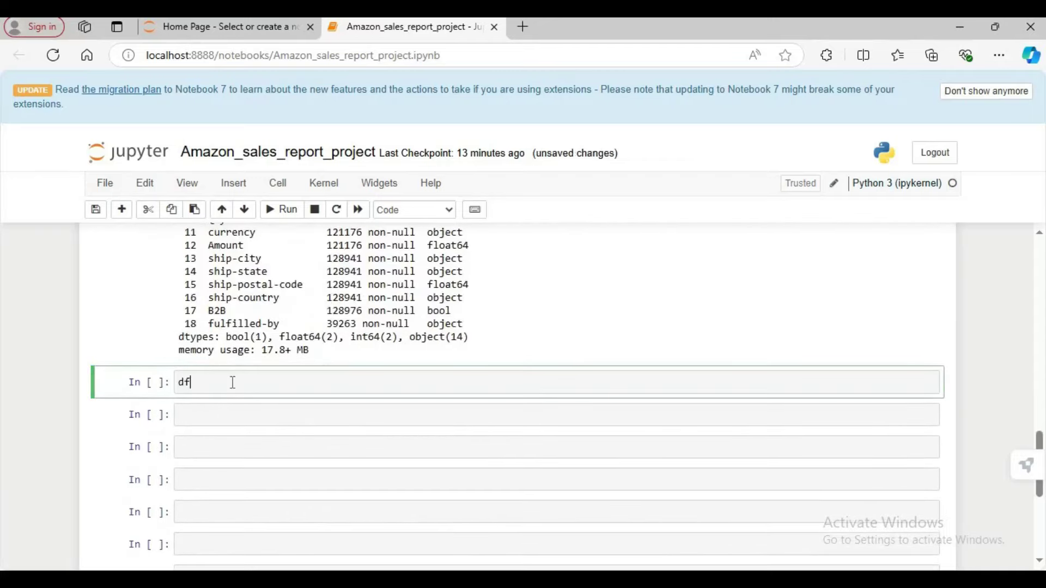
{"action": "type", "text": ".head("}
{"action": "key", "text": "shift+Return"}
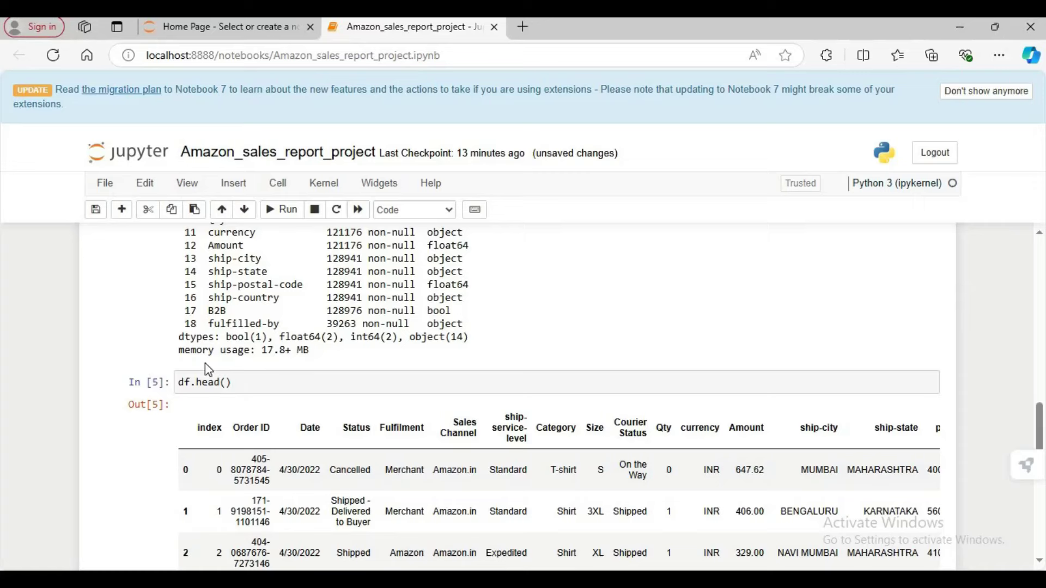
{"action": "scroll", "coordinate": [218, 436], "scroll_direction": "down", "scroll_amount": 3}
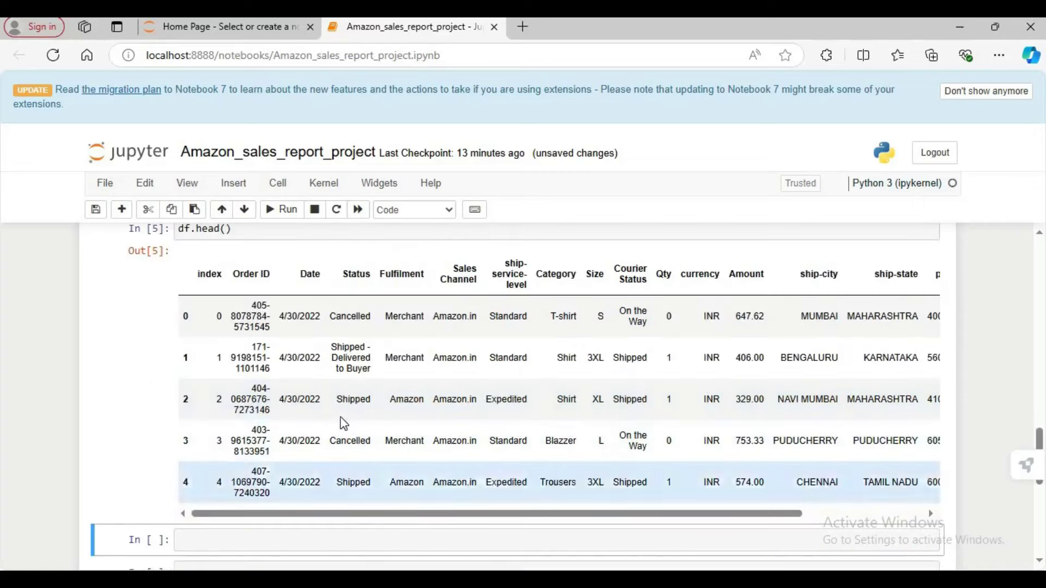
{"action": "left_click_drag", "start_coordinate": [376, 515], "coordinate": [342, 512]}
Run "df.tail()" in the empty cell below the df.head() output and view the last rows of the dataset.
{"action": "scroll", "coordinate": [328, 472], "scroll_direction": "down", "scroll_amount": 3}
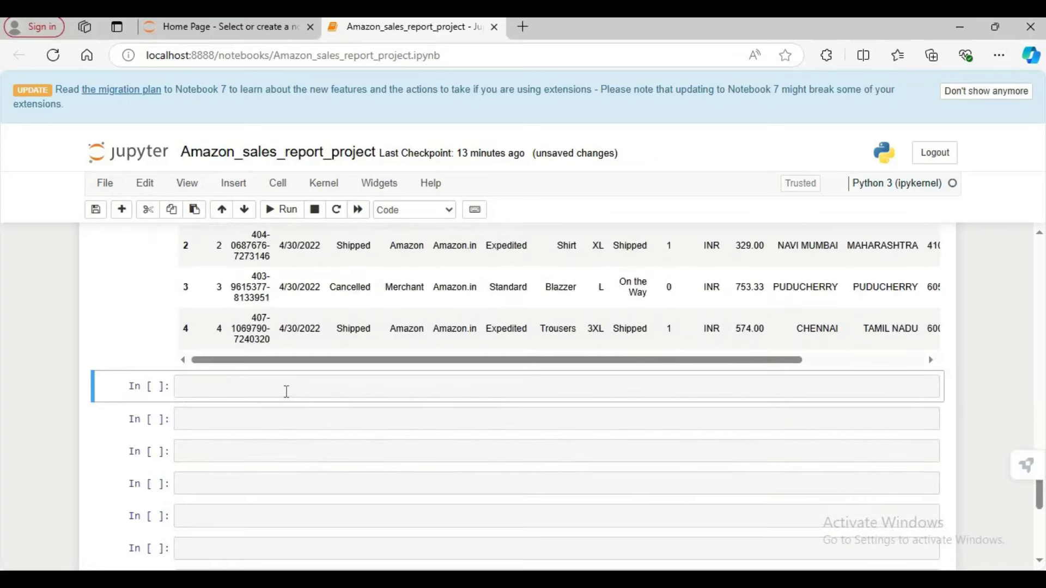
{"action": "left_click", "coordinate": [285, 390]}
{"action": "type", "text": "df"}
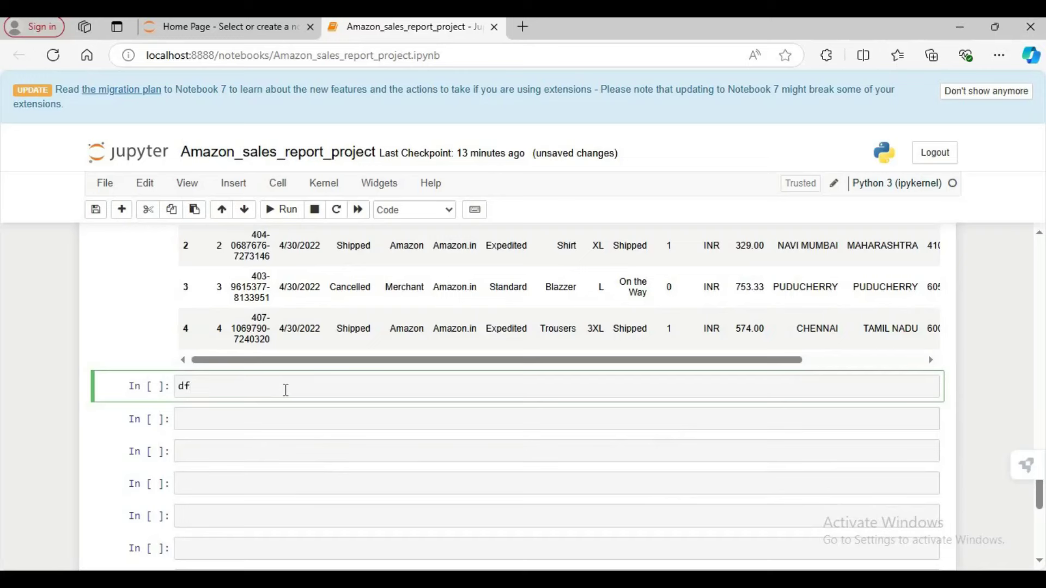
{"action": "type", "text": ".tail()"}
{"action": "key", "text": "shift+Return"}
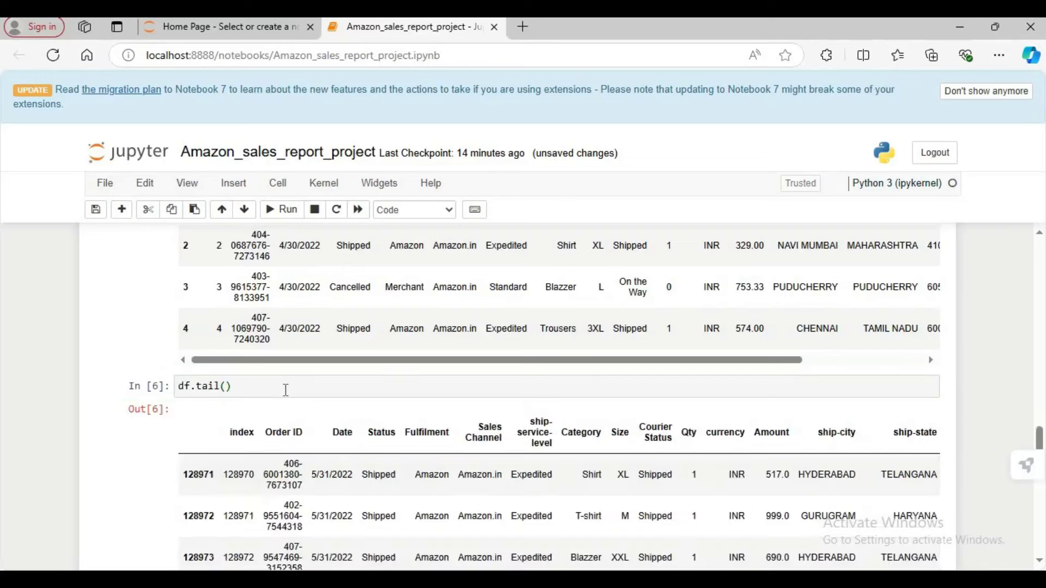
{"action": "scroll", "coordinate": [245, 452], "scroll_direction": "down", "scroll_amount": 4}
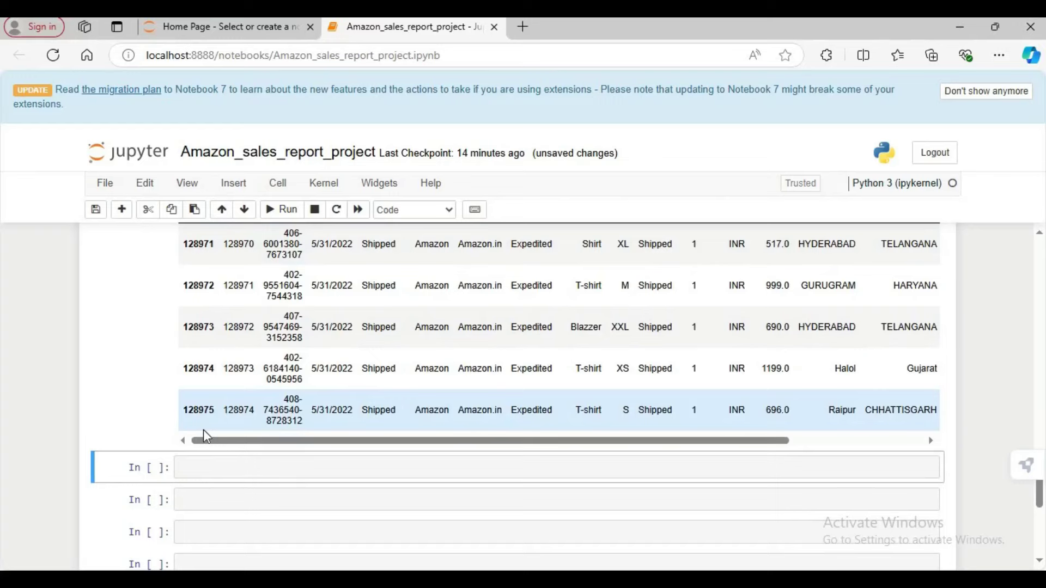
{"action": "scroll", "coordinate": [203, 429], "scroll_direction": "up", "scroll_amount": 1}
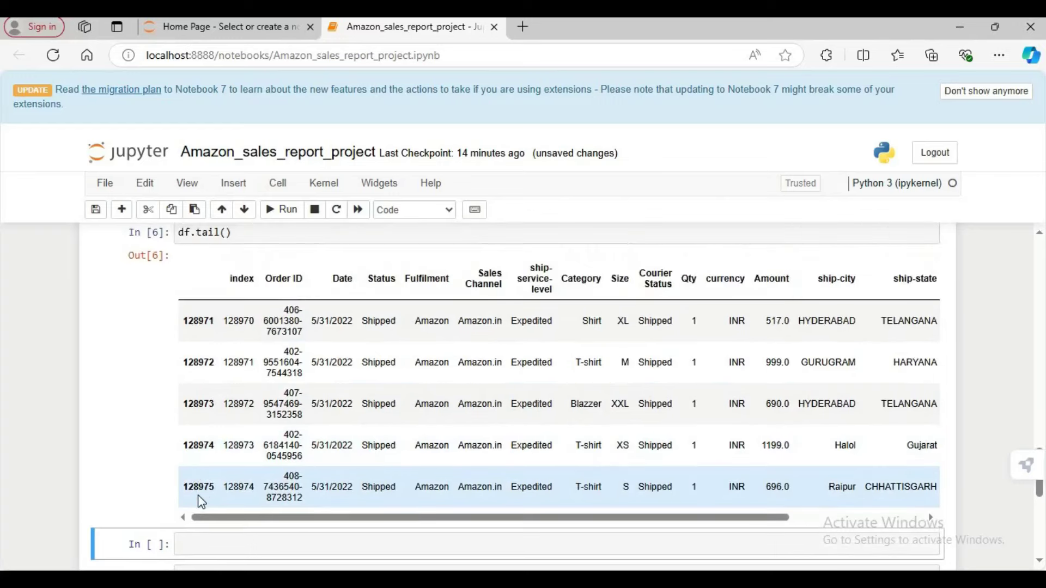
{"action": "scroll", "coordinate": [201, 502], "scroll_direction": "down", "scroll_amount": 1}
{"action": "scroll", "coordinate": [218, 480], "scroll_direction": "up", "scroll_amount": 1}
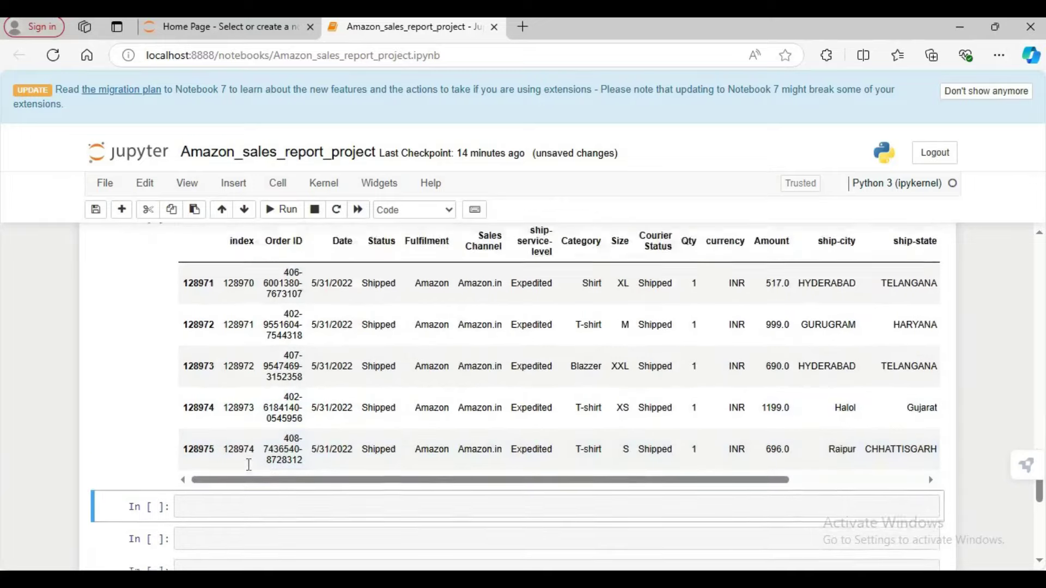
{"action": "scroll", "coordinate": [224, 488], "scroll_direction": "down", "scroll_amount": 1}
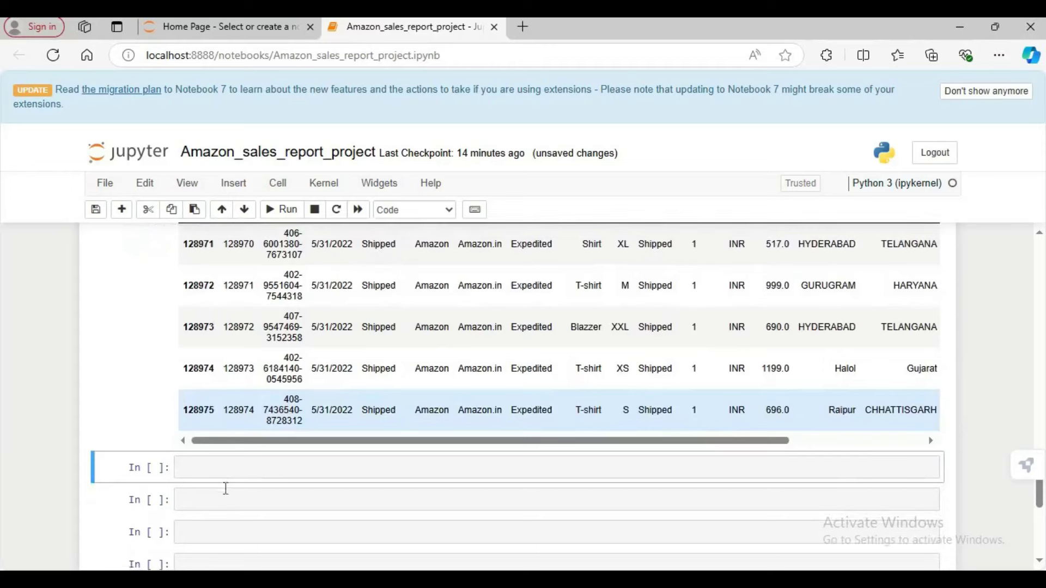
Enter the comment "# checking null values" in the empty cell below the df.tail() output and run it.
{"action": "scroll", "coordinate": [262, 467], "scroll_direction": "down", "scroll_amount": 1}
{"action": "scroll", "coordinate": [263, 468], "scroll_direction": "down", "scroll_amount": 1}
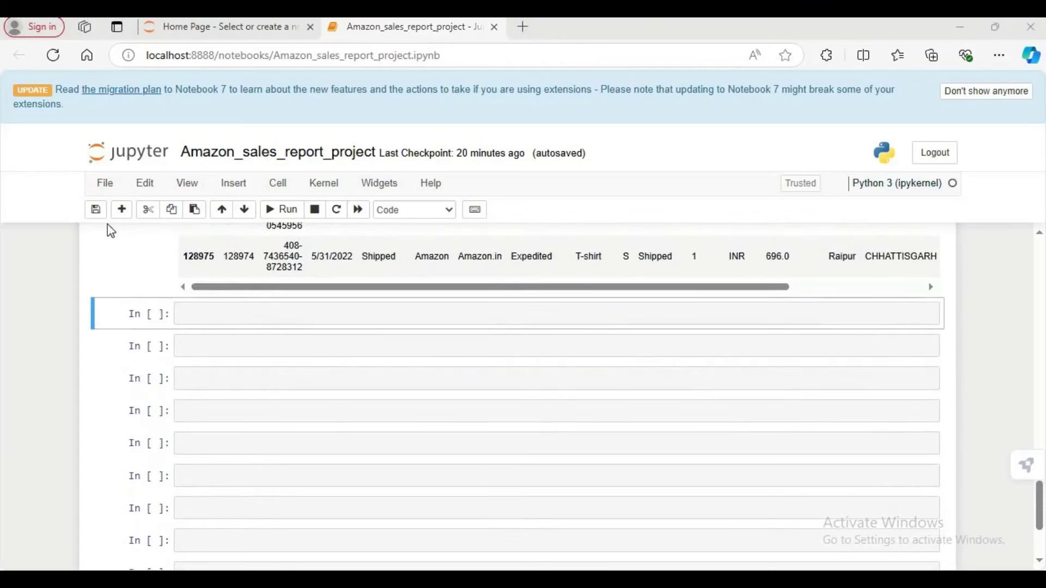
{"action": "left_click", "coordinate": [229, 317]}
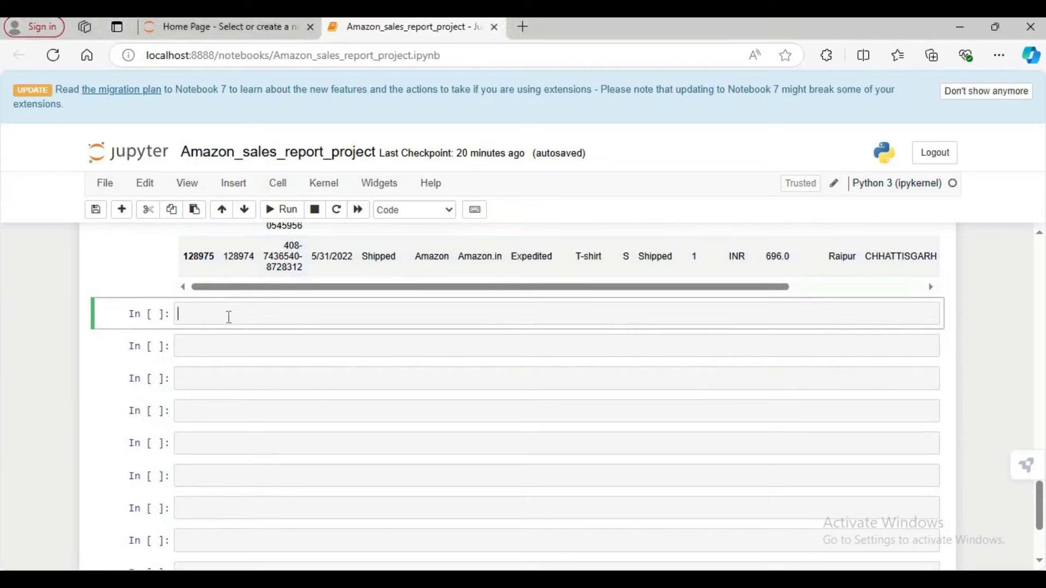
{"action": "type", "text": "# checking "}
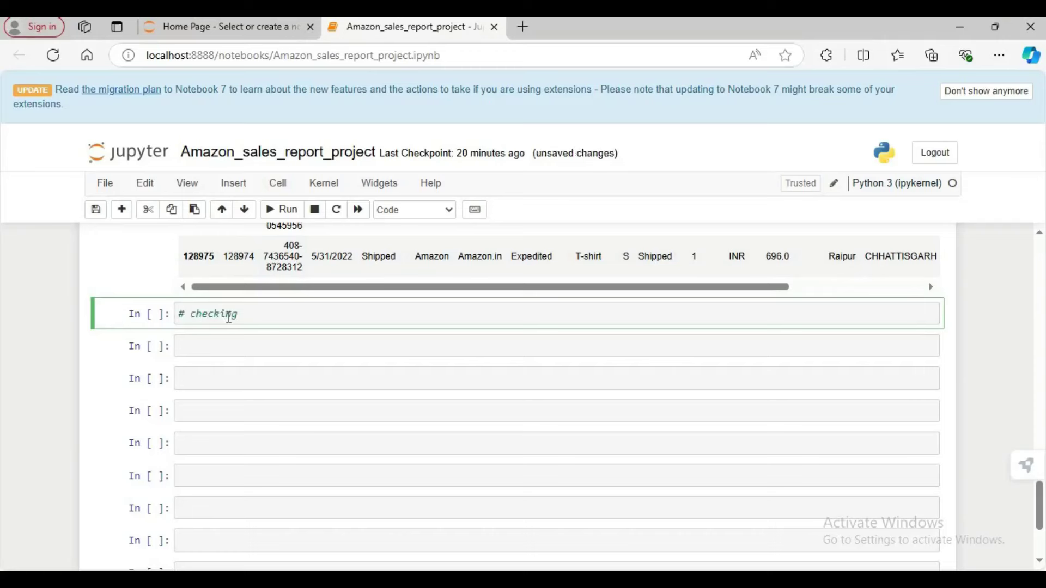
{"action": "type", "text": "mull"}
{"action": "key", "text": "BackSpace"}
{"action": "key", "text": "BackSpace"}
{"action": "key", "text": "BackSpace"}
{"action": "key", "text": "BackSpace"}
{"action": "key", "text": "BackSpace"}
{"action": "type", "text": "null values"}
{"action": "key", "text": "shift+Return"}
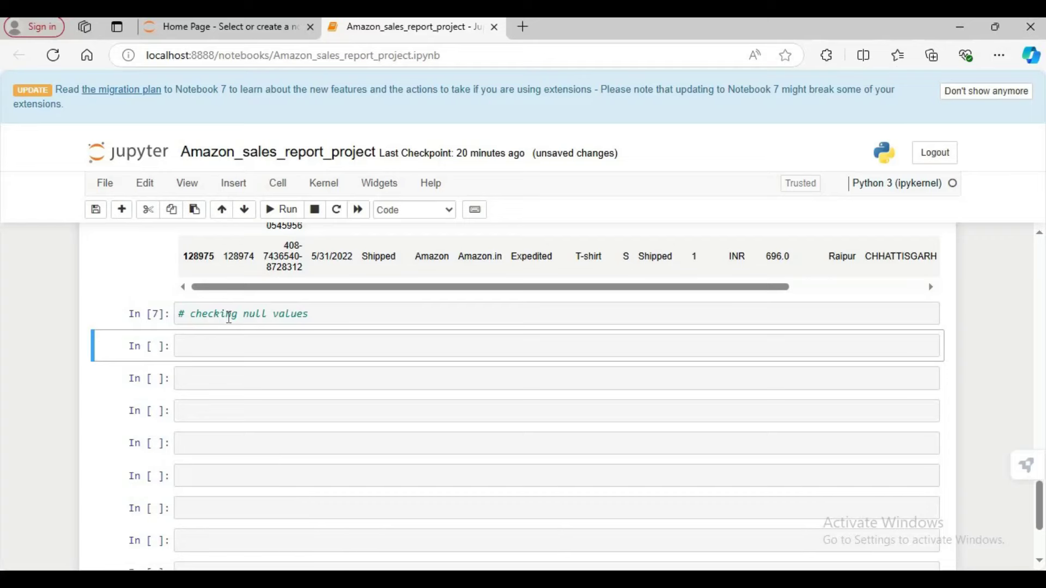
{"action": "key", "text": "ctrl+shift+p"}
{"action": "type", "text": "d"}
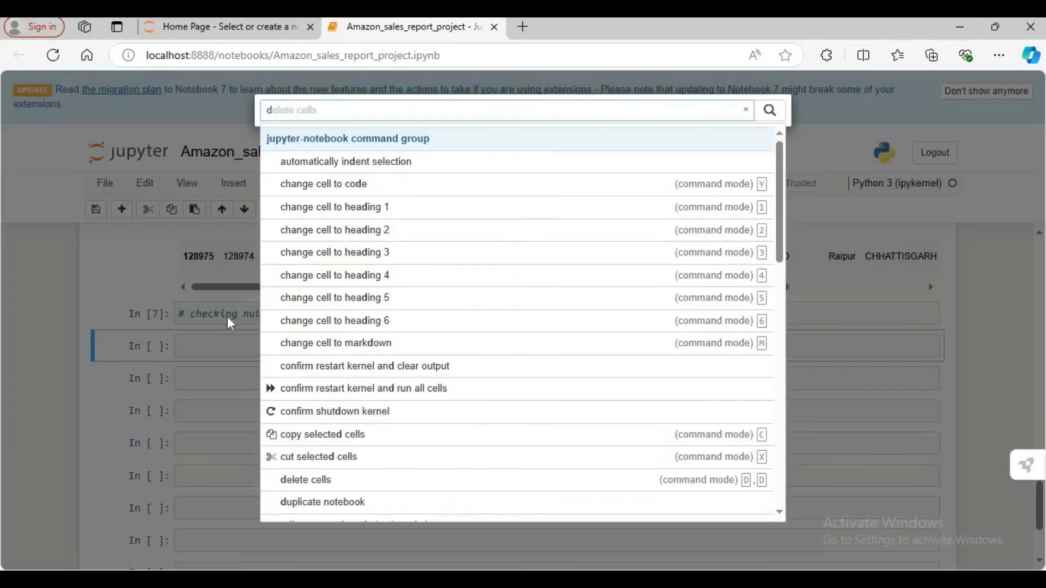
{"action": "left_click", "coordinate": [744, 111]}
{"action": "left_click", "coordinate": [845, 299]}
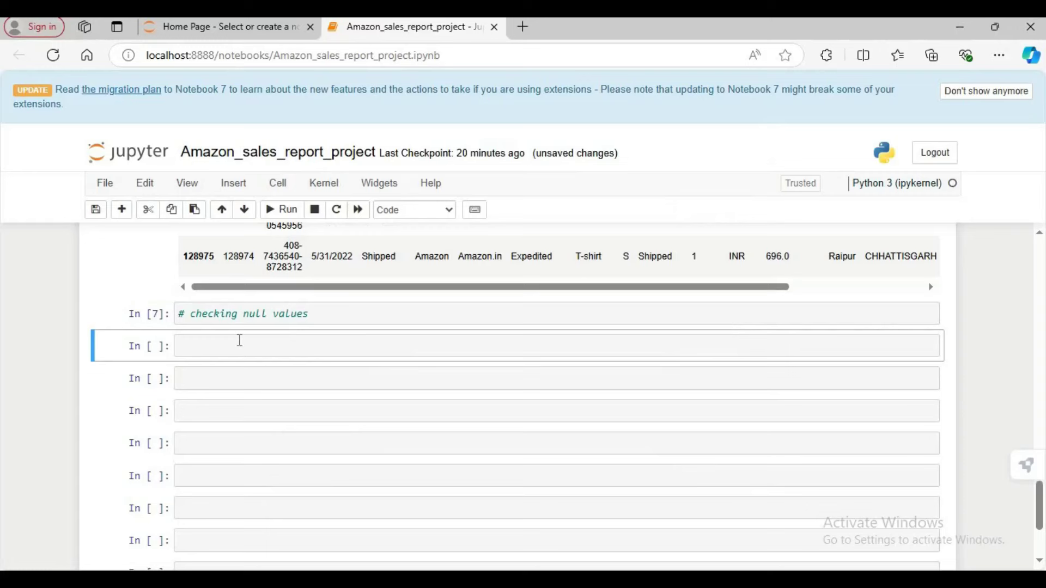
Run "pd.isnull(df)" in the cell below the null values comment and view the resulting table.
{"action": "left_click", "coordinate": [240, 340]}
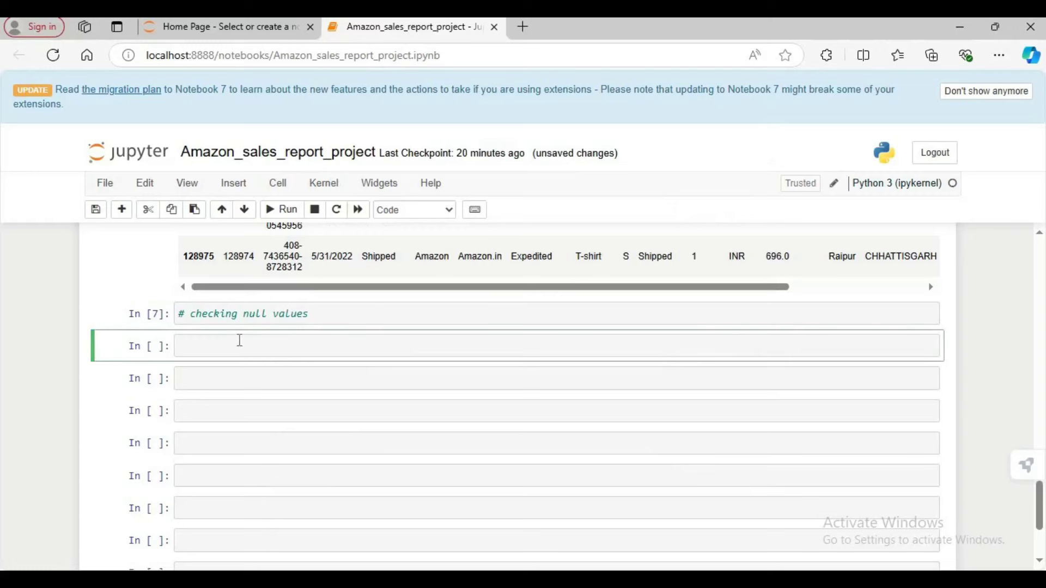
{"action": "type", "text": "pd.isnull(df"}
{"action": "key", "text": "shift+Return"}
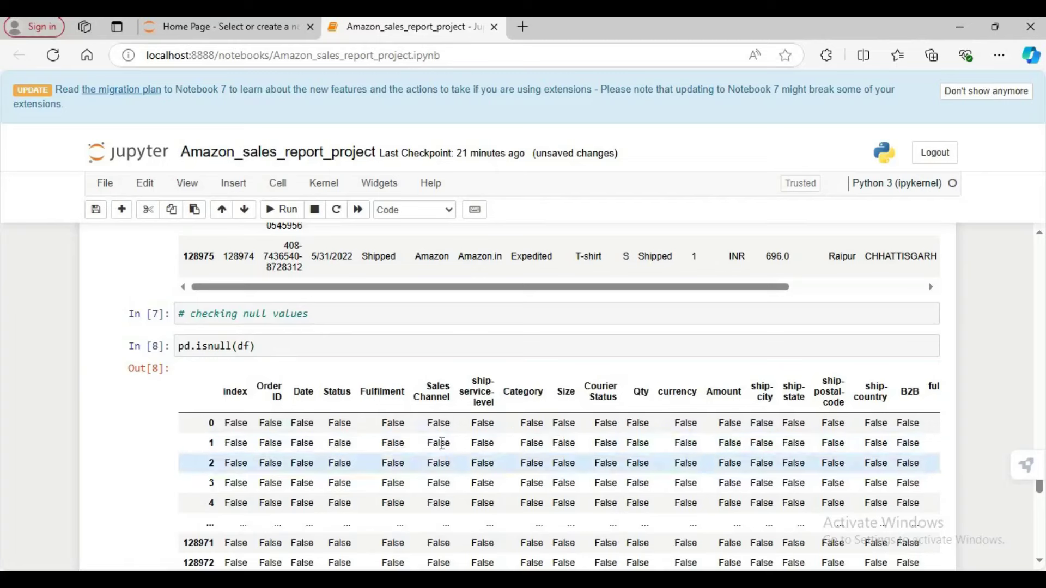
{"action": "scroll", "coordinate": [502, 483], "scroll_direction": "down", "scroll_amount": 3}
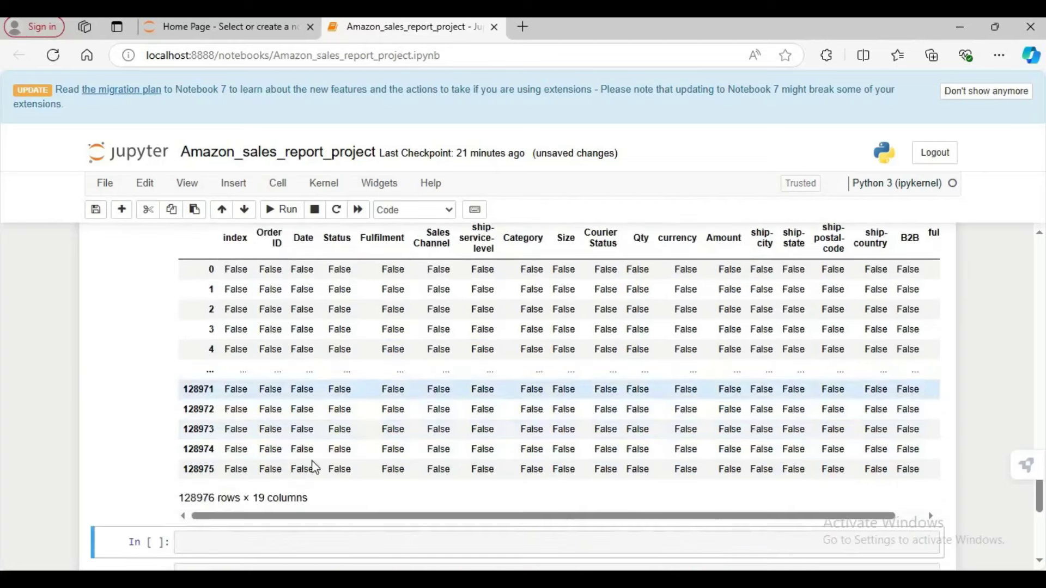
{"action": "scroll", "coordinate": [346, 467], "scroll_direction": "up", "scroll_amount": 1}
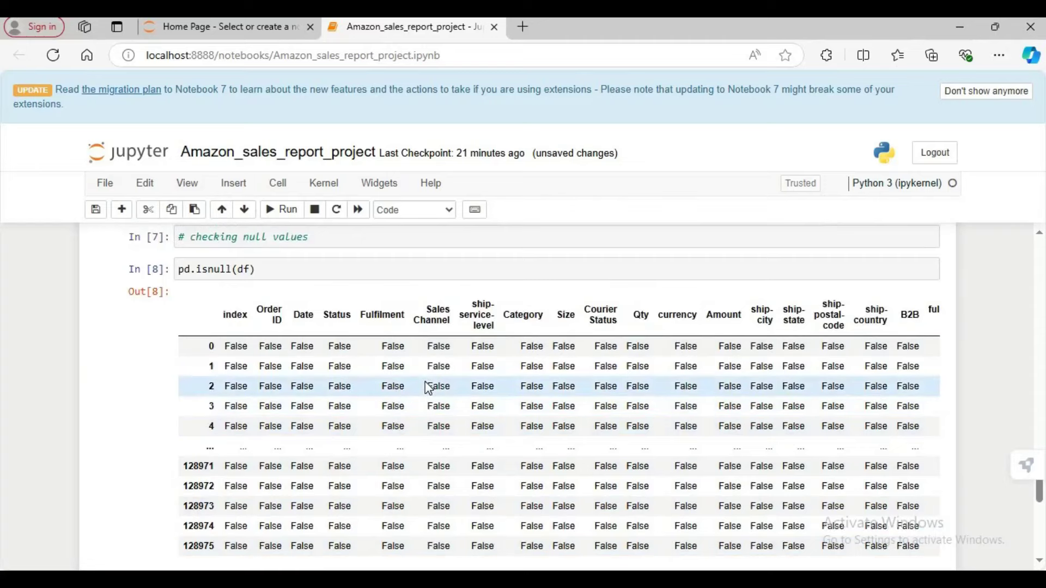
{"action": "scroll", "coordinate": [423, 390], "scroll_direction": "down", "scroll_amount": 2}
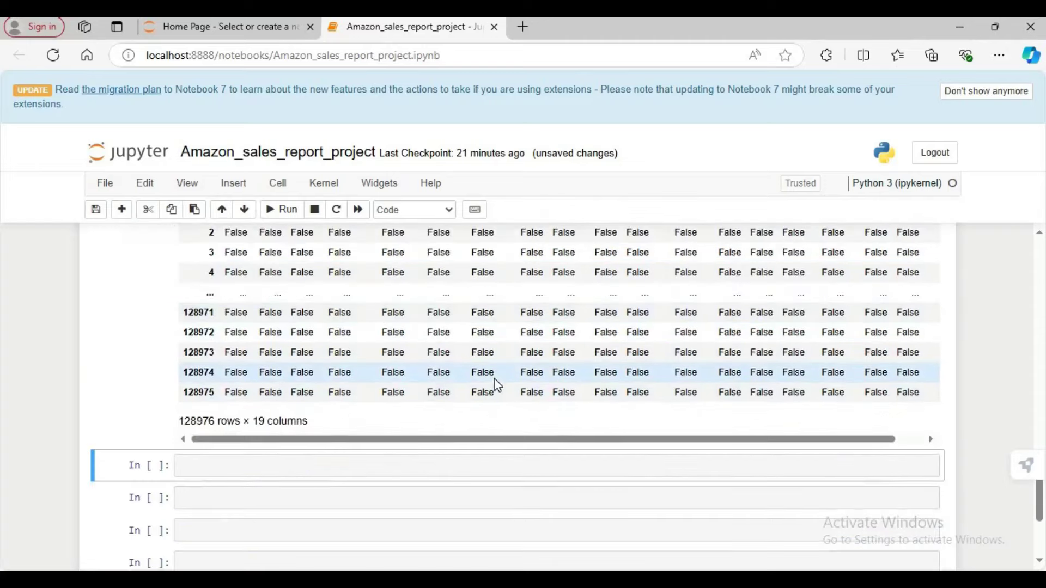
{"action": "scroll", "coordinate": [496, 382], "scroll_direction": "up", "scroll_amount": 1}
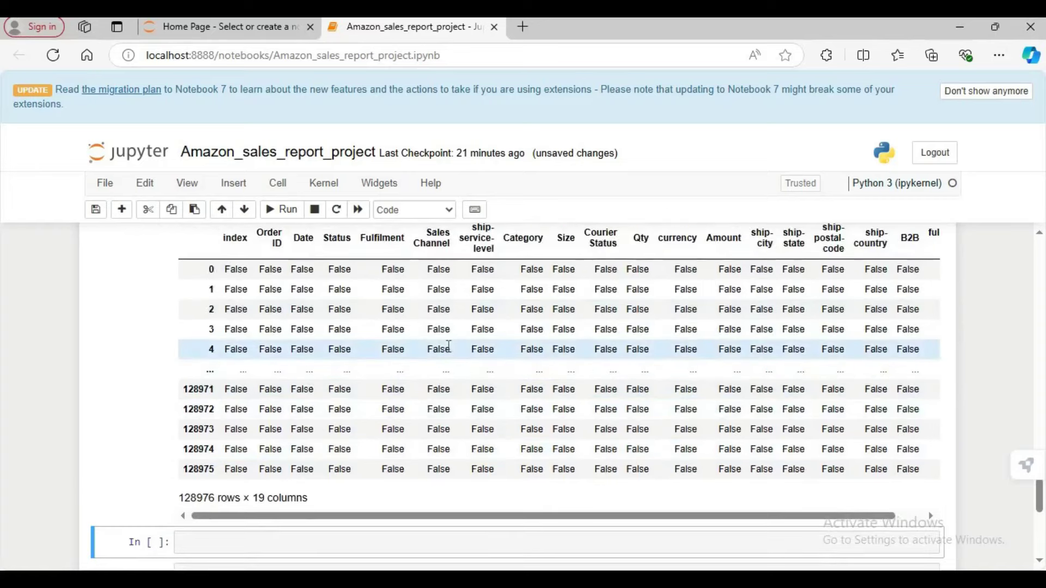
Compare the pd.isnull(df) table with the non-null counts in the df.info() output and the df.head() and df.tail() rows.
{"action": "scroll", "coordinate": [448, 349], "scroll_direction": "up", "scroll_amount": 7}
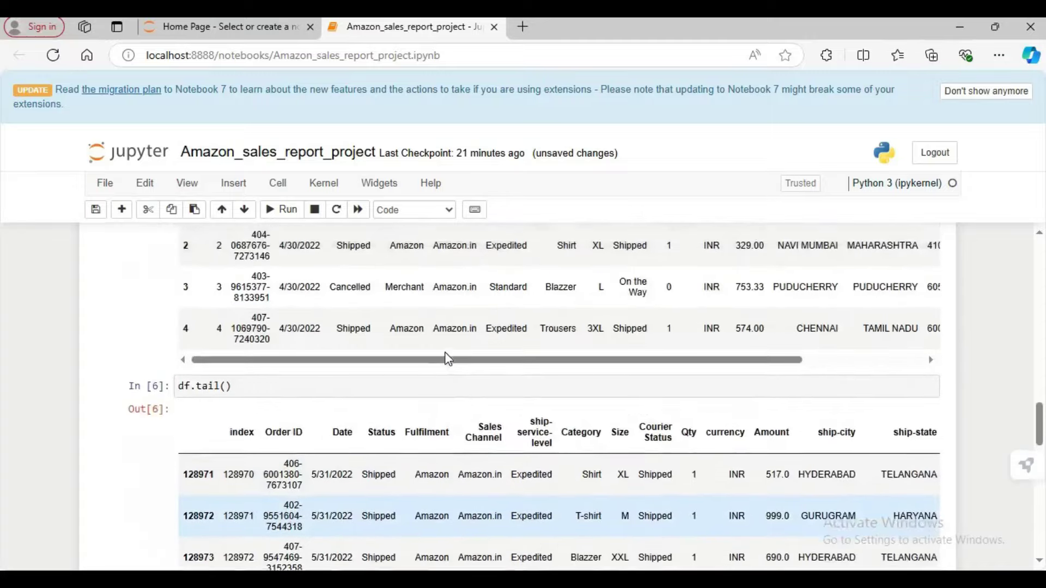
{"action": "scroll", "coordinate": [447, 358], "scroll_direction": "up", "scroll_amount": 4}
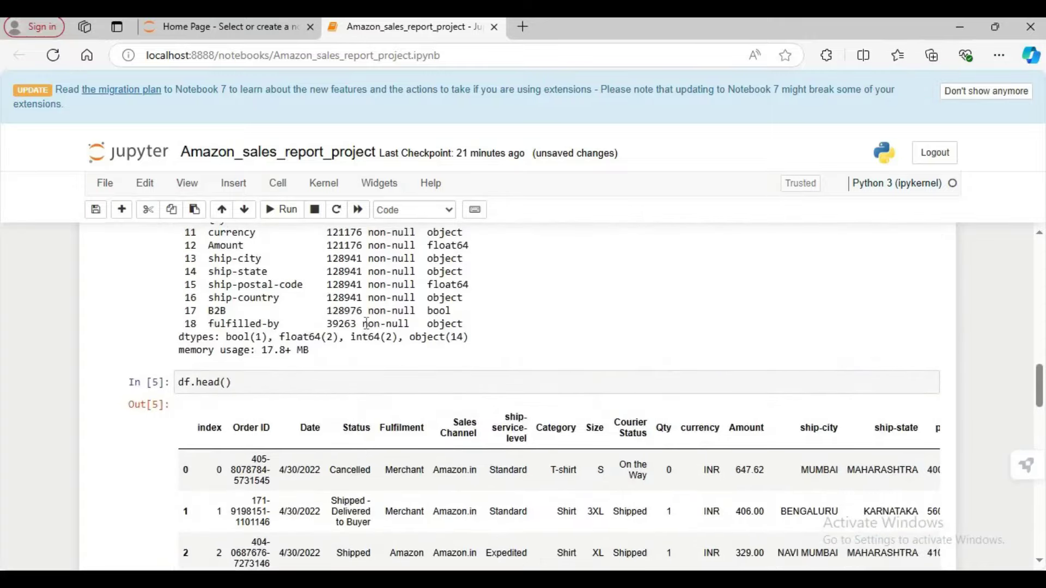
{"action": "scroll", "coordinate": [366, 324], "scroll_direction": "up", "scroll_amount": 2}
{"action": "scroll", "coordinate": [377, 377], "scroll_direction": "down", "scroll_amount": 7}
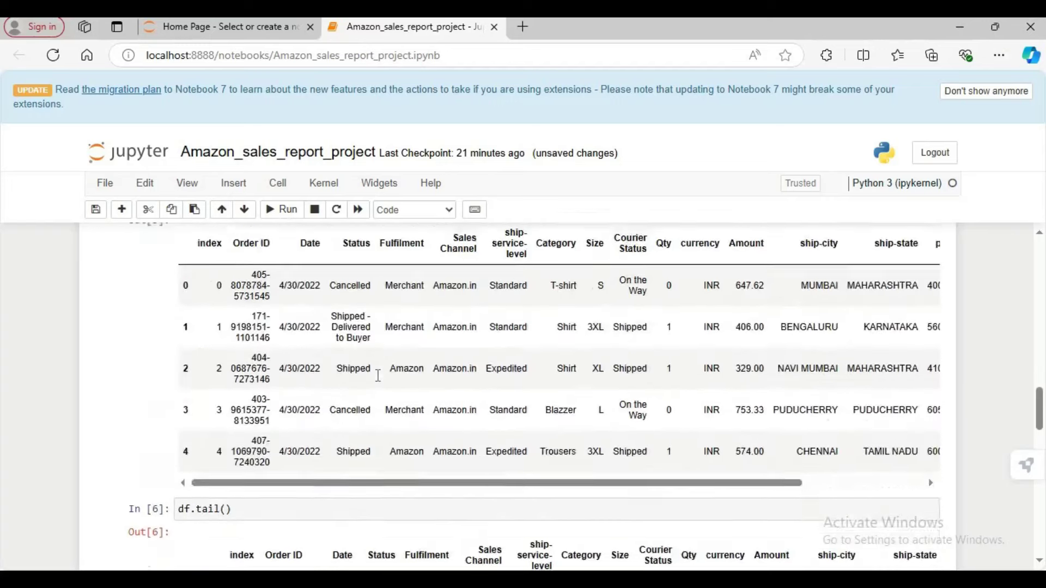
{"action": "scroll", "coordinate": [377, 377], "scroll_direction": "down", "scroll_amount": 8}
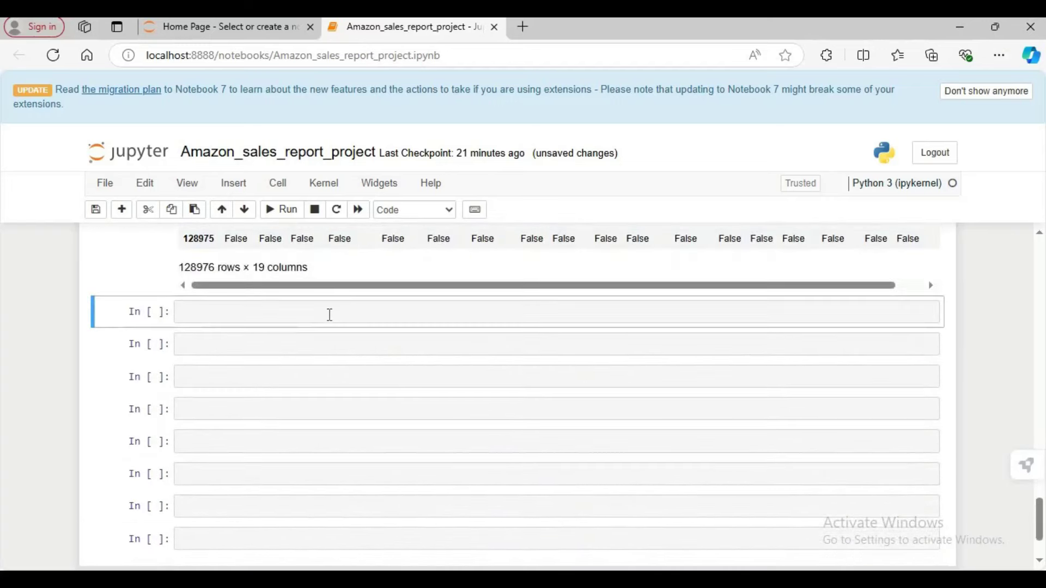
{"action": "left_click", "coordinate": [404, 321]}
{"action": "scroll", "coordinate": [390, 325], "scroll_direction": "up", "scroll_amount": 5}
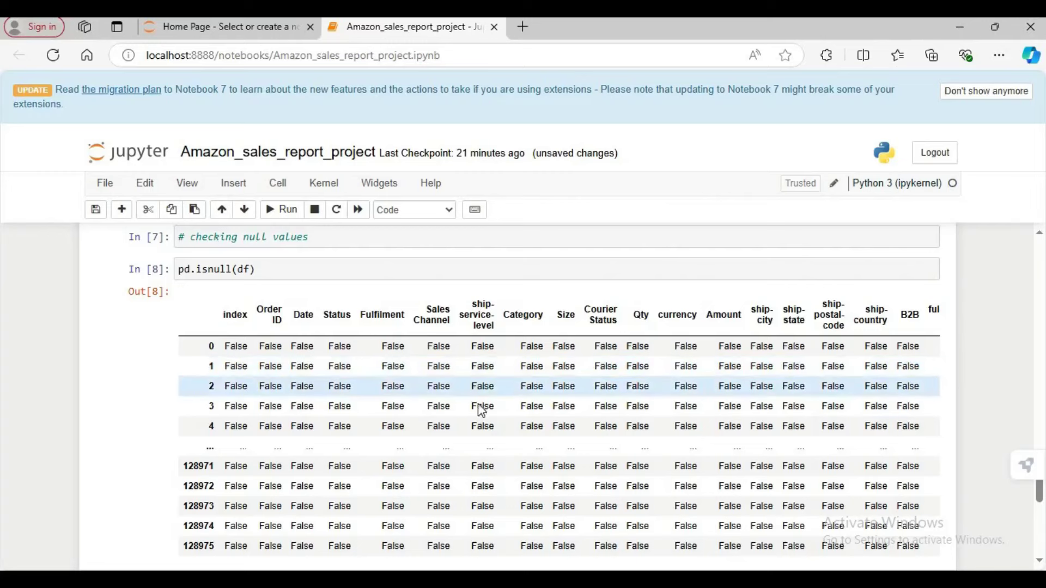
{"action": "scroll", "coordinate": [446, 402], "scroll_direction": "down", "scroll_amount": 1}
{"action": "scroll", "coordinate": [446, 402], "scroll_direction": "down", "scroll_amount": 1}
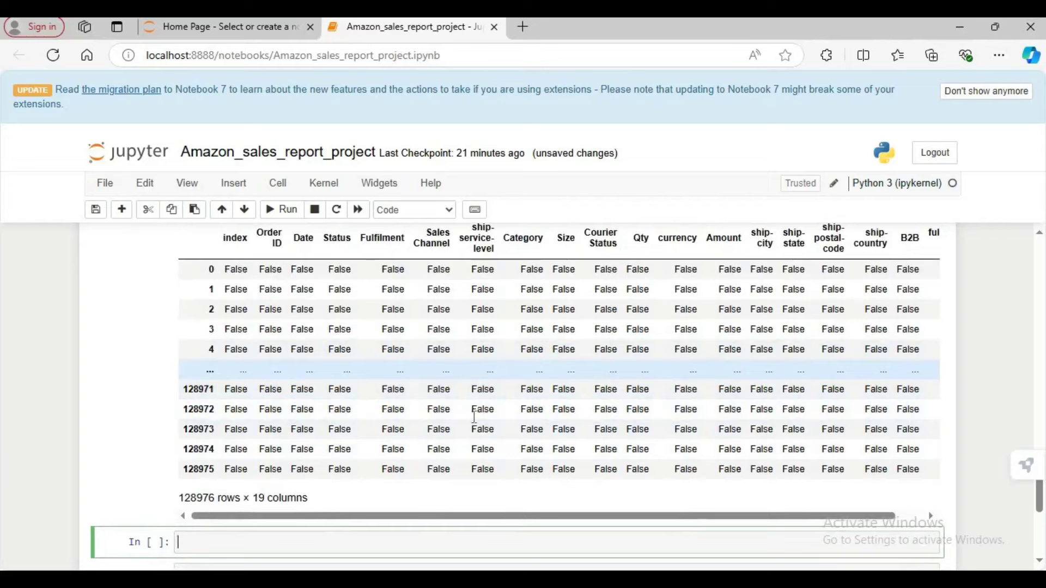
Enter the comment "#check total null values" in the empty cell below the pd.isnull(df) output and start a new line.
{"action": "scroll", "coordinate": [414, 423], "scroll_direction": "down", "scroll_amount": 1}
{"action": "scroll", "coordinate": [382, 430], "scroll_direction": "down", "scroll_amount": 2}
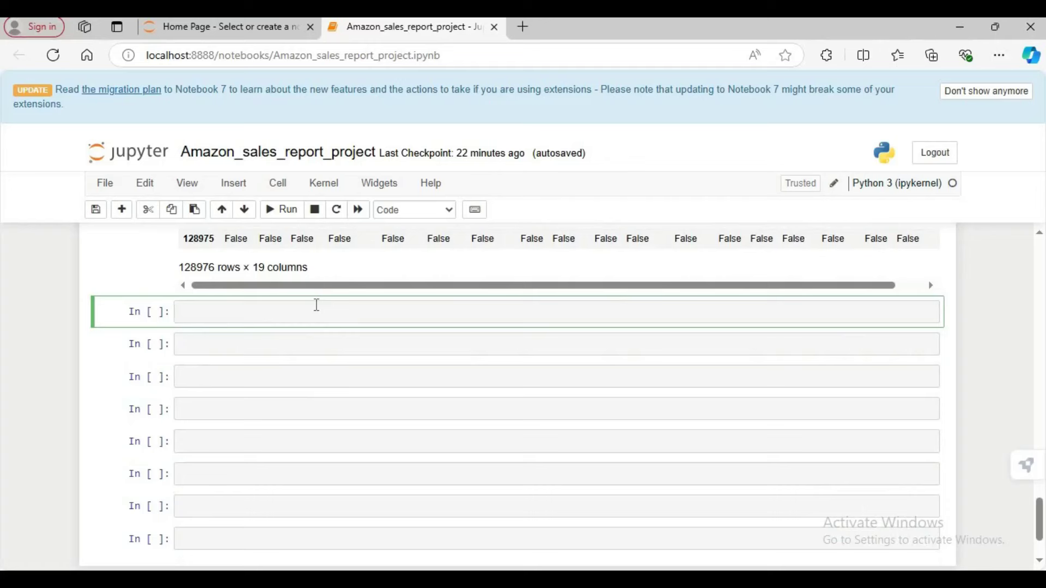
{"action": "type", "text": "#total "}
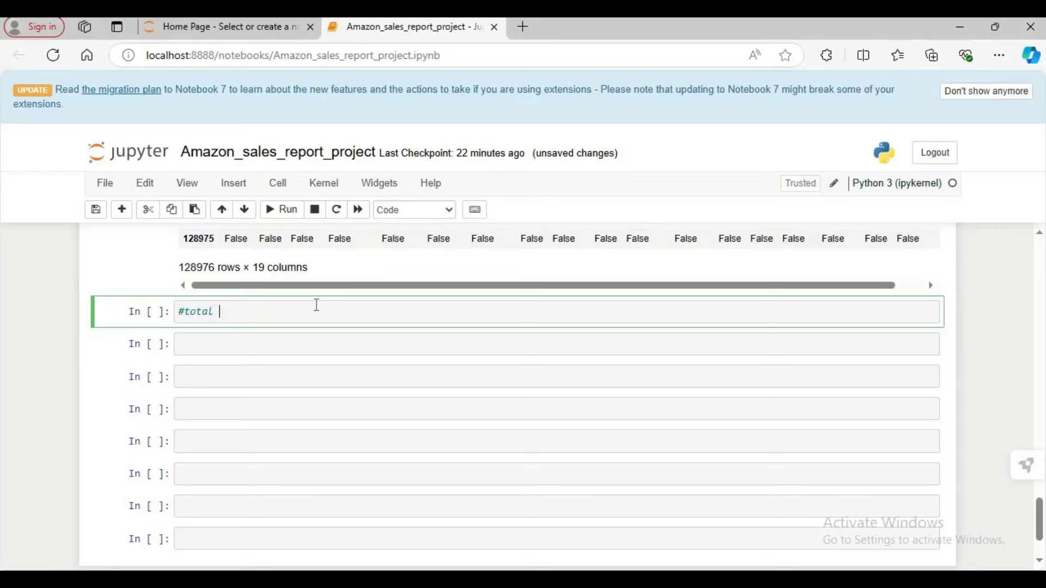
{"action": "type", "text": "null values"}
{"action": "key", "text": "Left"}
{"action": "key", "text": "Left"}
{"action": "key", "text": "Left"}
{"action": "key", "text": "Left"}
{"action": "key", "text": "Left"}
{"action": "key", "text": "Left"}
{"action": "key", "text": "Left"}
{"action": "key", "text": "Left"}
{"action": "type", "text": "check"}
{"action": "left_click", "coordinate": [339, 314]}
{"action": "key", "text": "Return"}
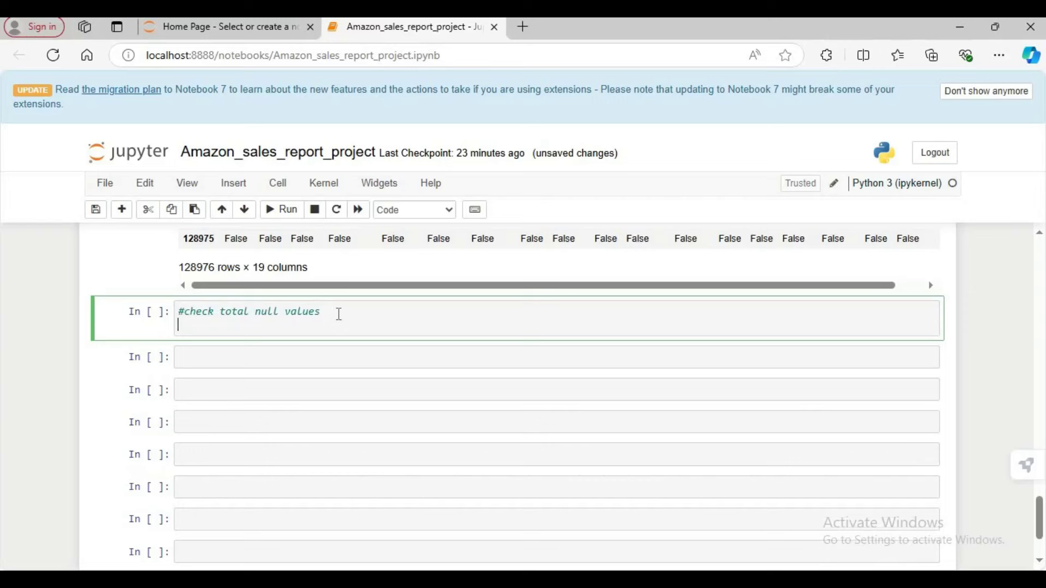
Add "pd.isnull(df).sum()" under the total null values comment and run the cell.
{"action": "type", "text": "pd.isnull(df).sum"}
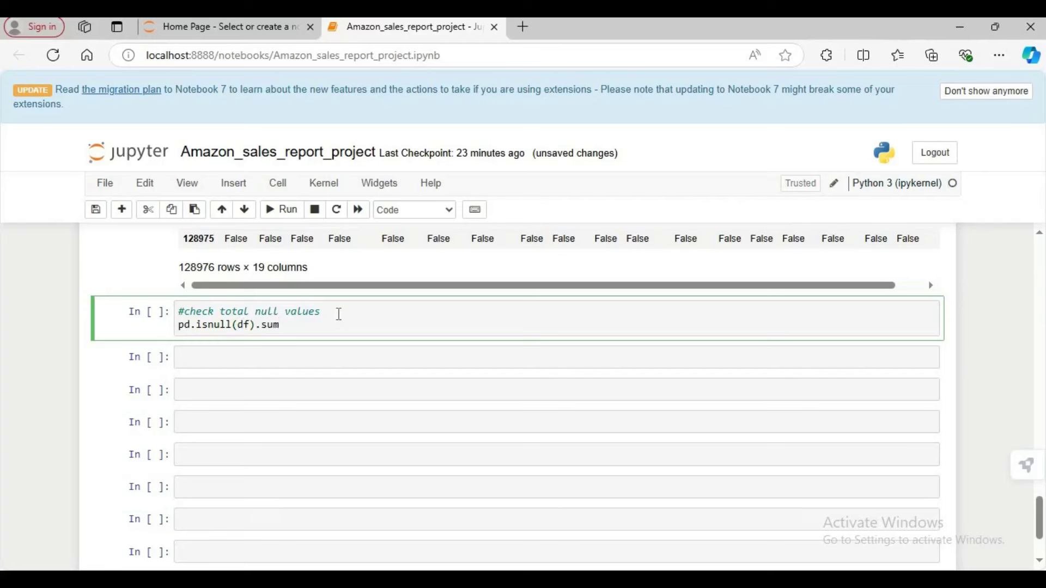
{"action": "type", "text": "("}
{"action": "key", "text": "shift+Return"}
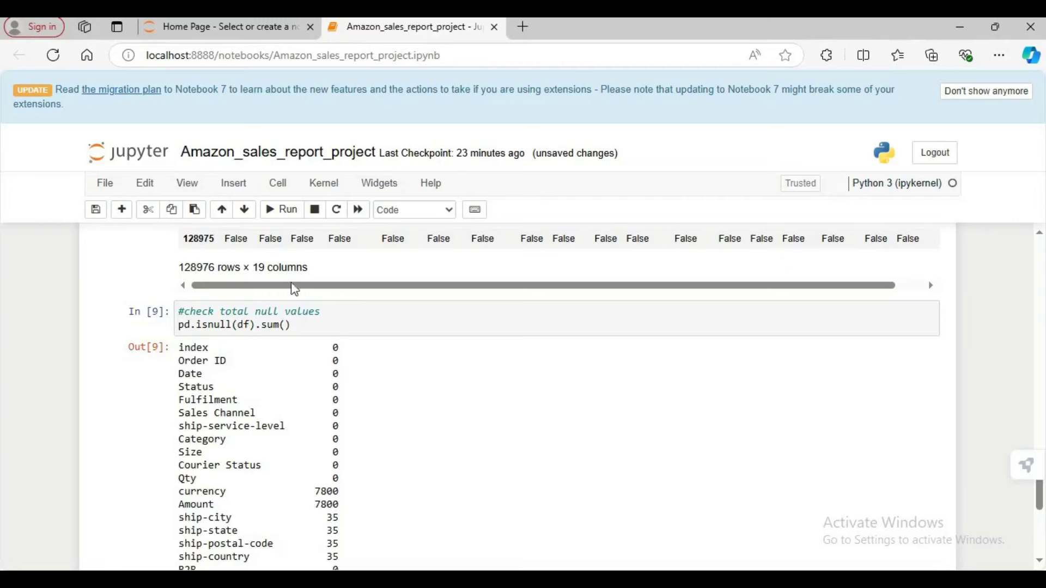
Examine the null counts per column in the pd.isnull(df).sum() output, from index through fulfilled-by.
{"action": "scroll", "coordinate": [264, 351], "scroll_direction": "down", "scroll_amount": 1}
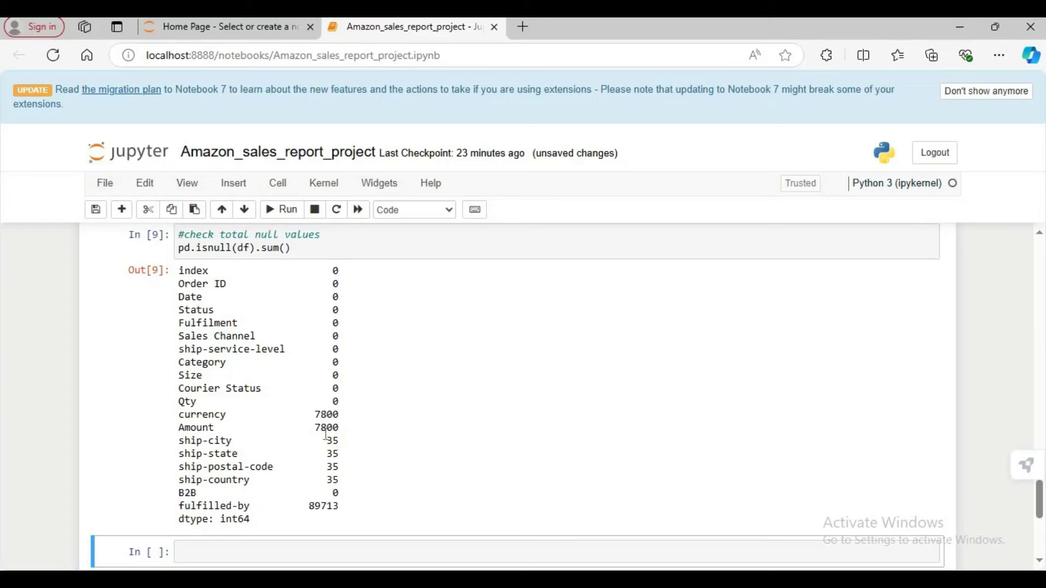
{"action": "scroll", "coordinate": [357, 467], "scroll_direction": "up", "scroll_amount": 4}
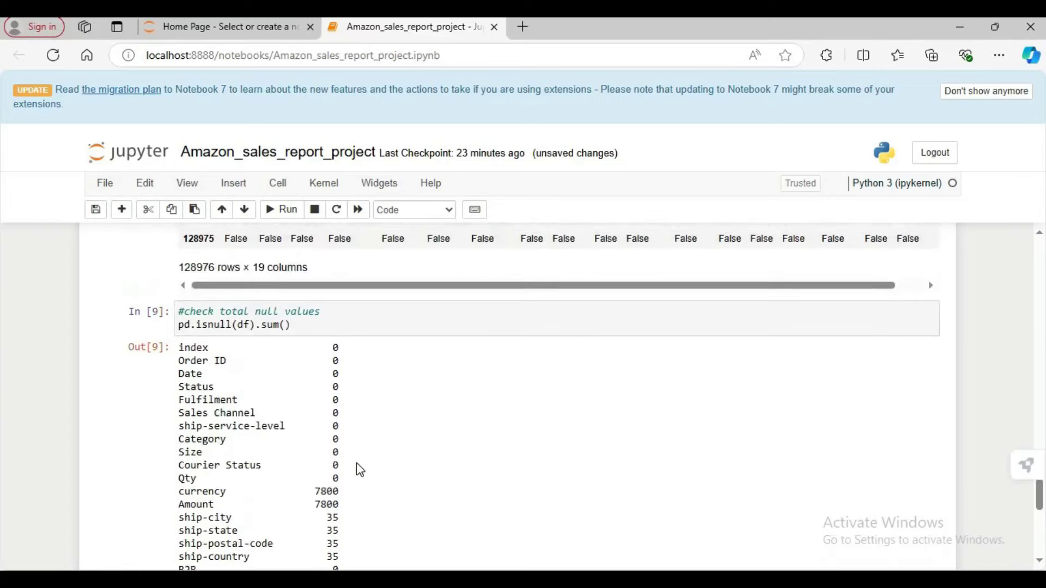
{"action": "scroll", "coordinate": [381, 430], "scroll_direction": "down", "scroll_amount": 5}
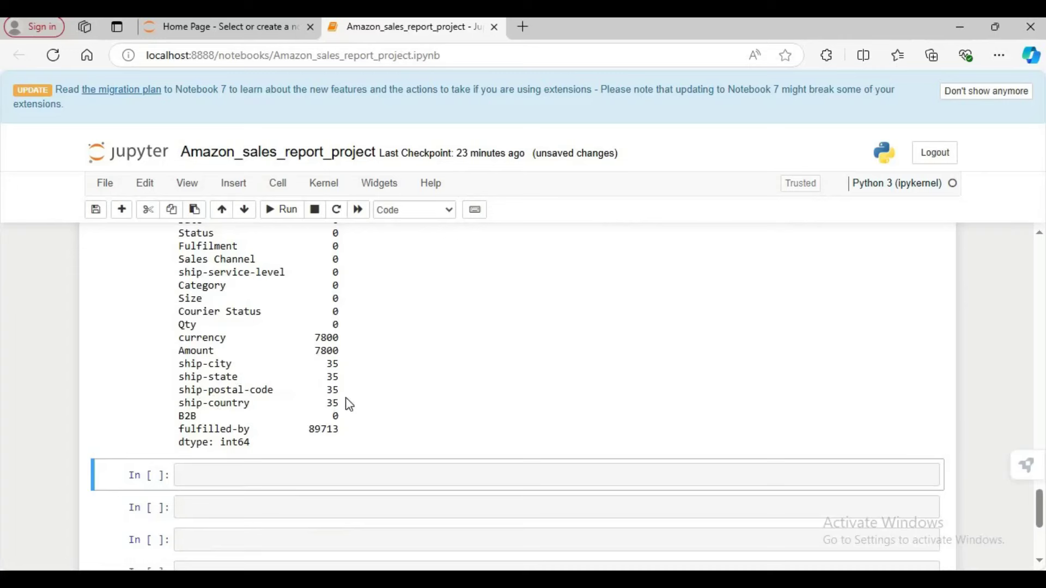
{"action": "scroll", "coordinate": [363, 402], "scroll_direction": "up", "scroll_amount": 4}
{"action": "scroll", "coordinate": [354, 395], "scroll_direction": "down", "scroll_amount": 3}
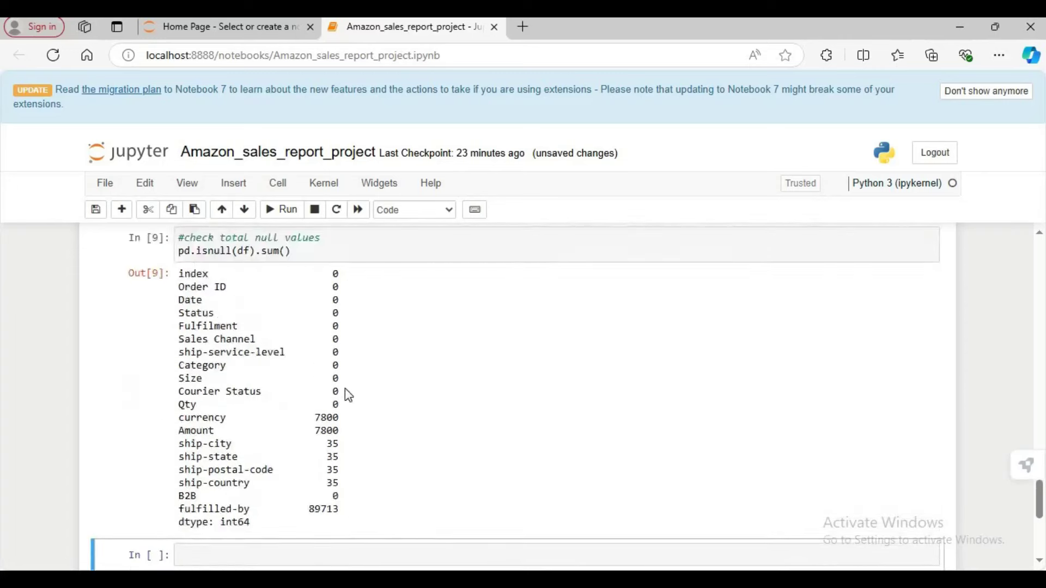
{"action": "scroll", "coordinate": [294, 370], "scroll_direction": "up", "scroll_amount": 2}
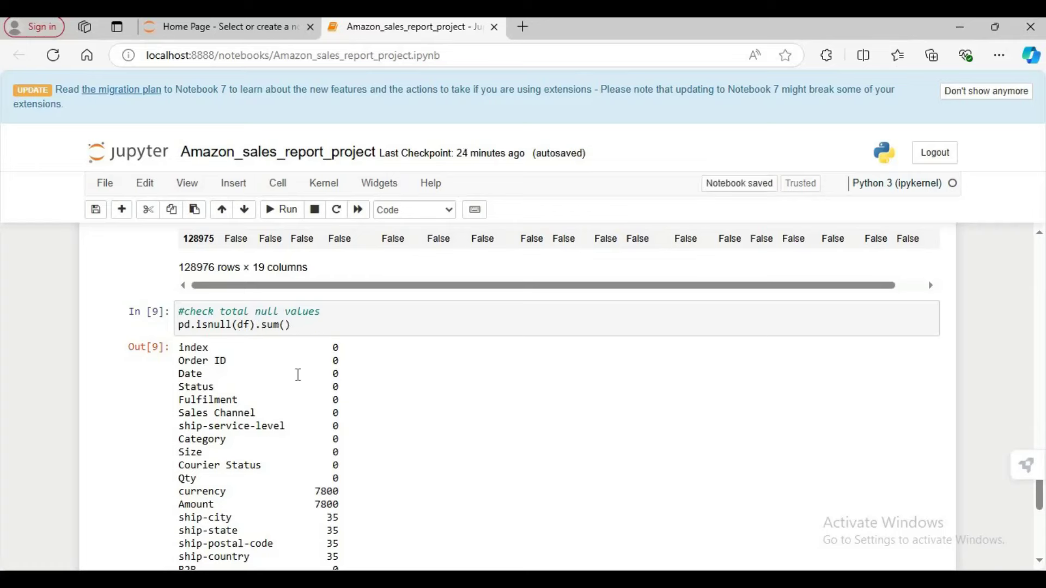
{"action": "scroll", "coordinate": [299, 375], "scroll_direction": "down", "scroll_amount": 1}
{"action": "scroll", "coordinate": [299, 375], "scroll_direction": "up", "scroll_amount": 1}
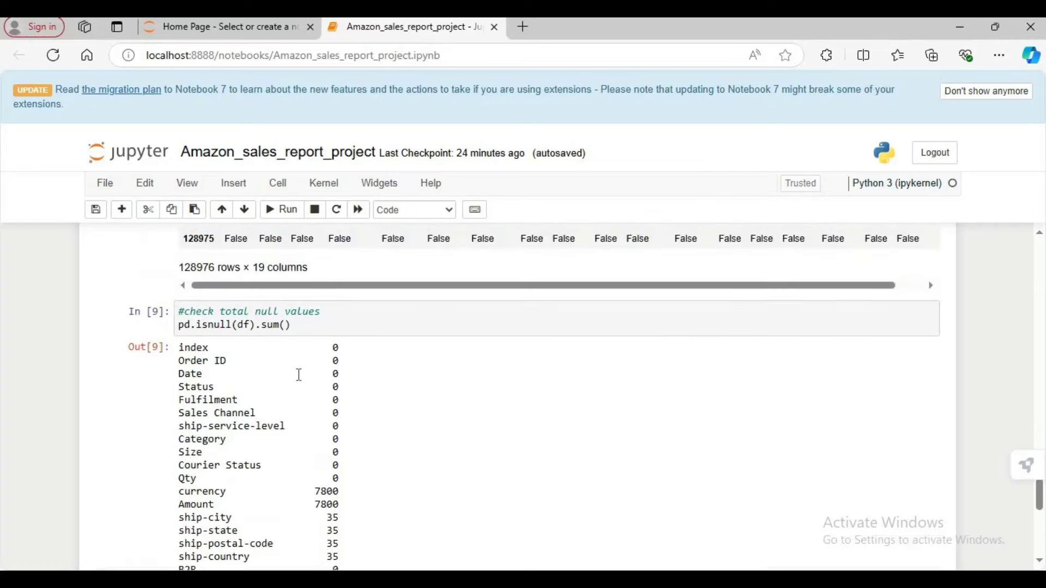
{"action": "scroll", "coordinate": [299, 375], "scroll_direction": "down", "scroll_amount": 1}
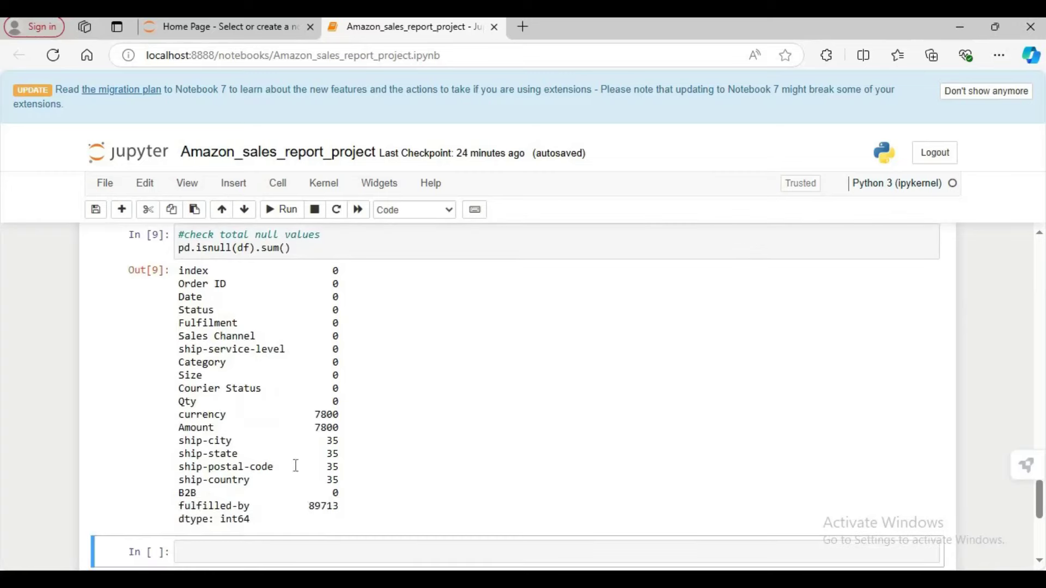
{"action": "scroll", "coordinate": [360, 424], "scroll_direction": "up", "scroll_amount": 2}
{"action": "scroll", "coordinate": [360, 425], "scroll_direction": "down", "scroll_amount": 3}
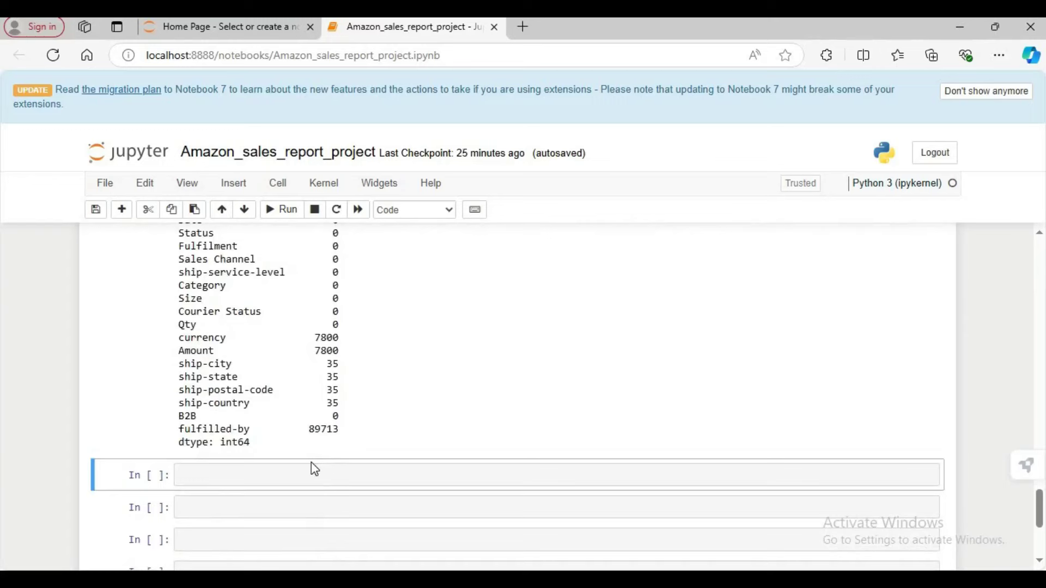
Run "df.shape" in the empty cell below the null counts to get the dataset's dimensions.
{"action": "key", "text": "h"}
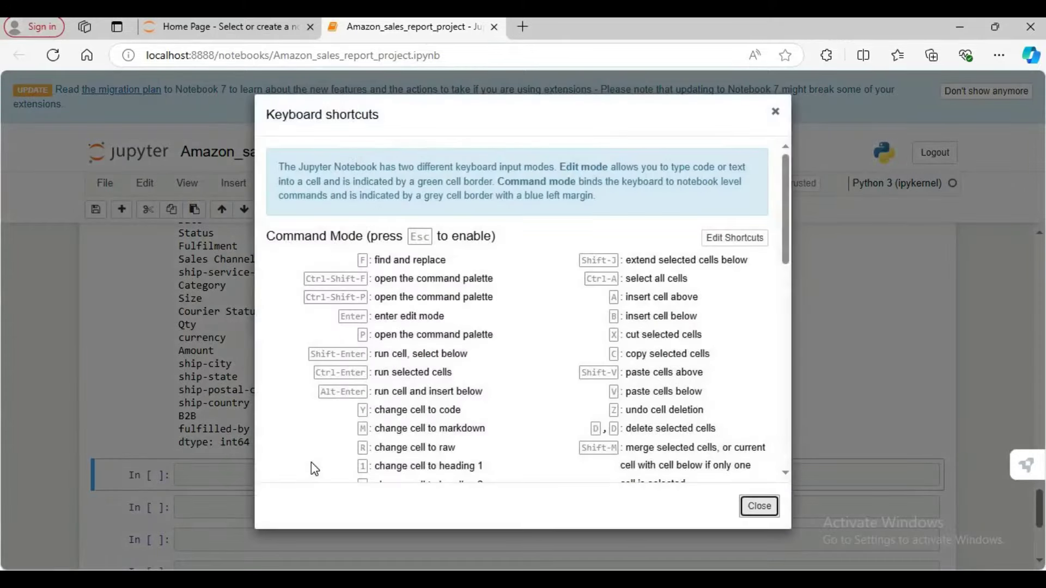
{"action": "left_click", "coordinate": [776, 115]}
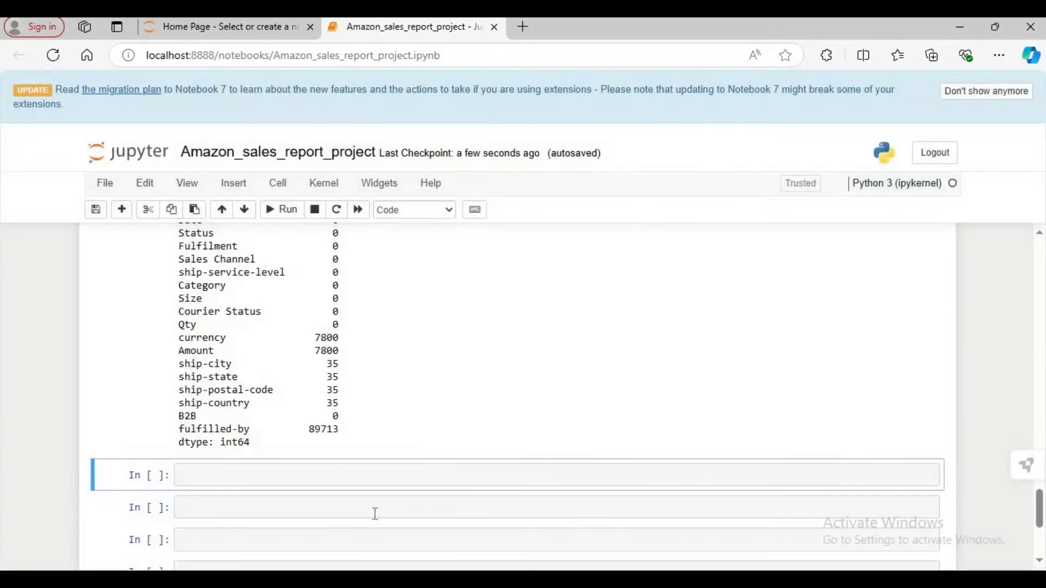
{"action": "left_click", "coordinate": [329, 472]}
{"action": "type", "text": "df."}
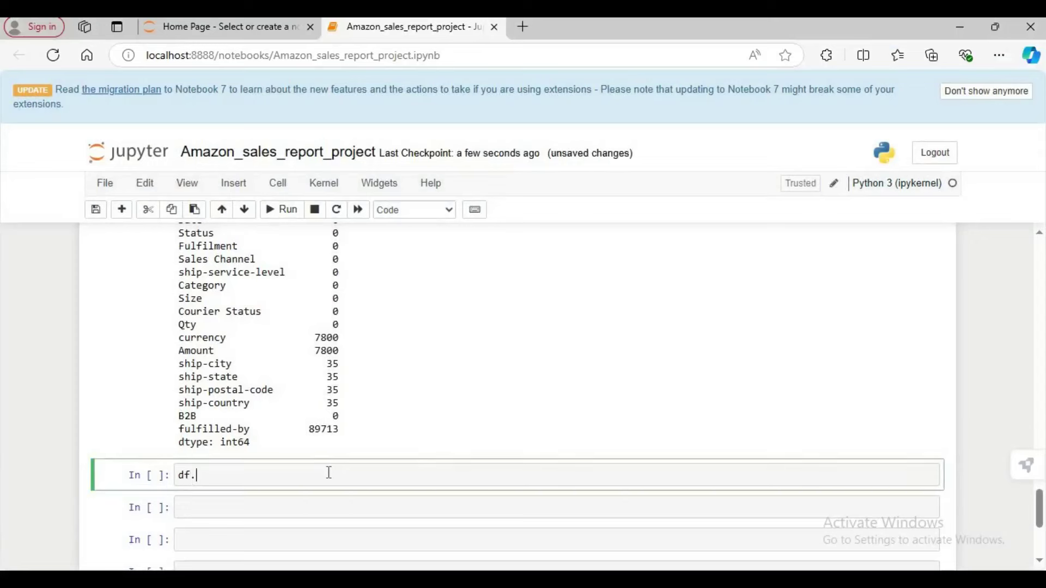
{"action": "type", "text": "shape"}
{"action": "key", "text": "shift+Return"}
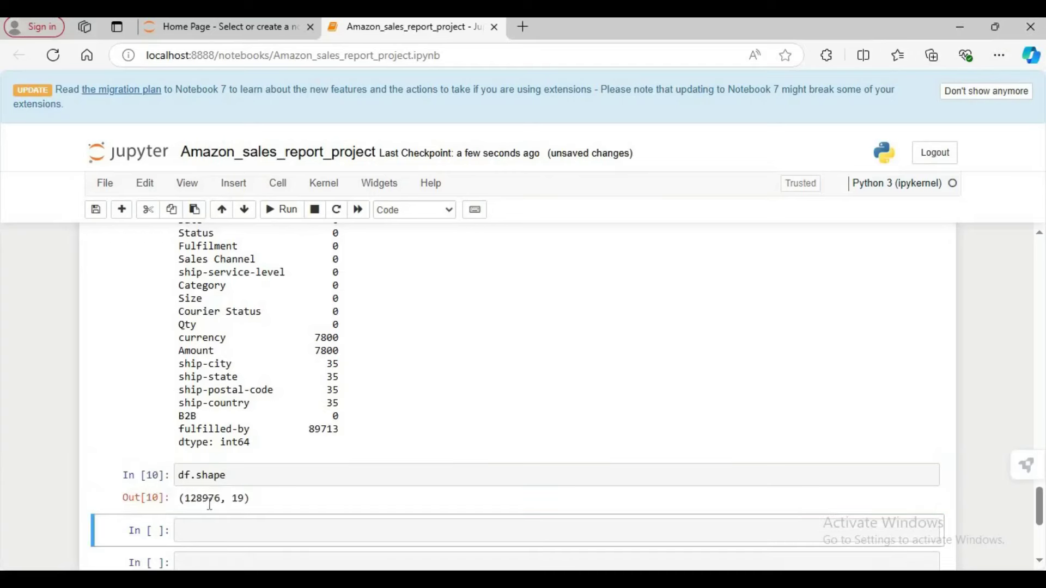
Enter the comment "#remove\drop Null values" in the empty cell below the df.shape output and start a new line.
{"action": "scroll", "coordinate": [213, 523], "scroll_direction": "down", "scroll_amount": 1}
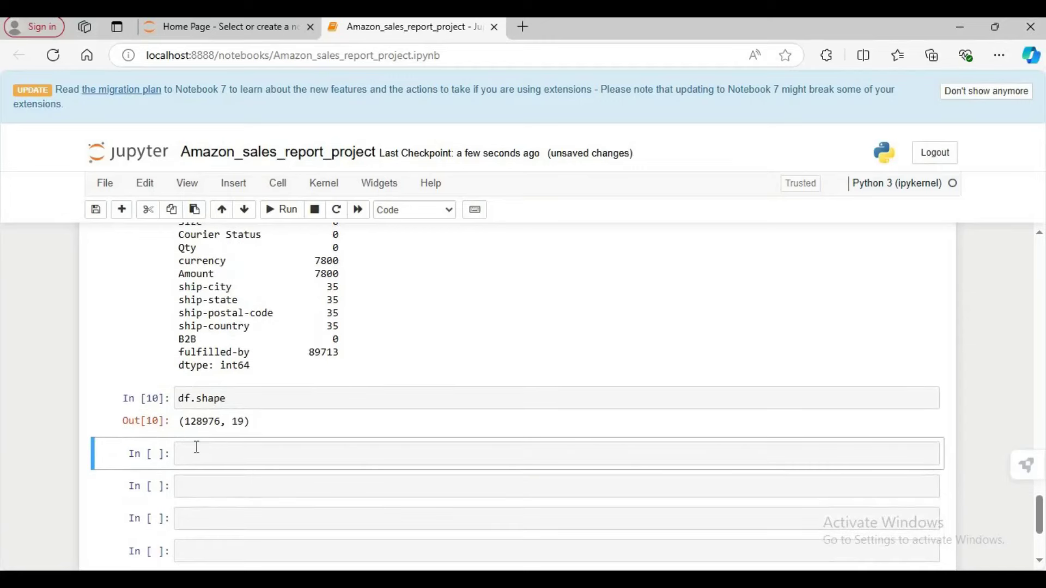
{"action": "left_click", "coordinate": [196, 448]}
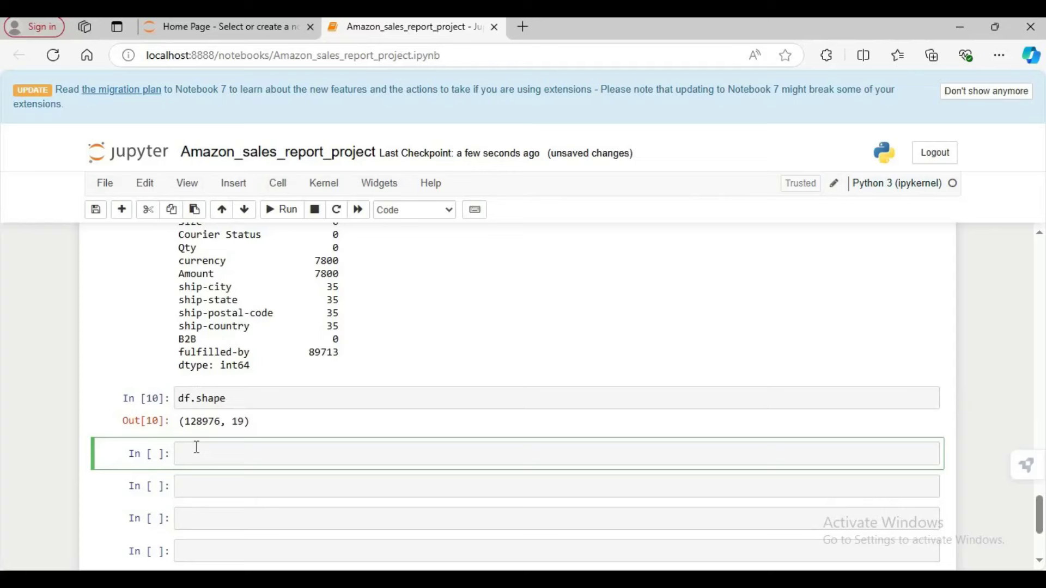
{"action": "type", "text": "#remove/"}
{"action": "key", "text": "BackSpace"}
{"action": "type", "text": "\\drop Null values"}
{"action": "key", "text": "Return"}
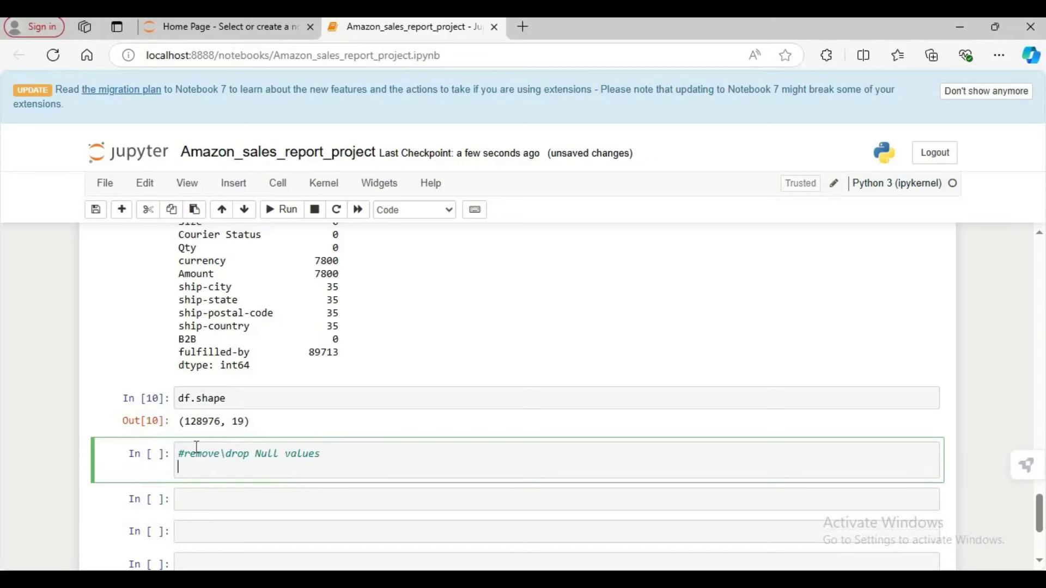
Add "df.dropna(inplace=True)" under the remove\drop comment and run the cell to drop rows with null values.
{"action": "type", "text": "df.drop"}
{"action": "type", "text": "na"}
{"action": "type", "text": "(inpla"}
{"action": "type", "text": "ce="}
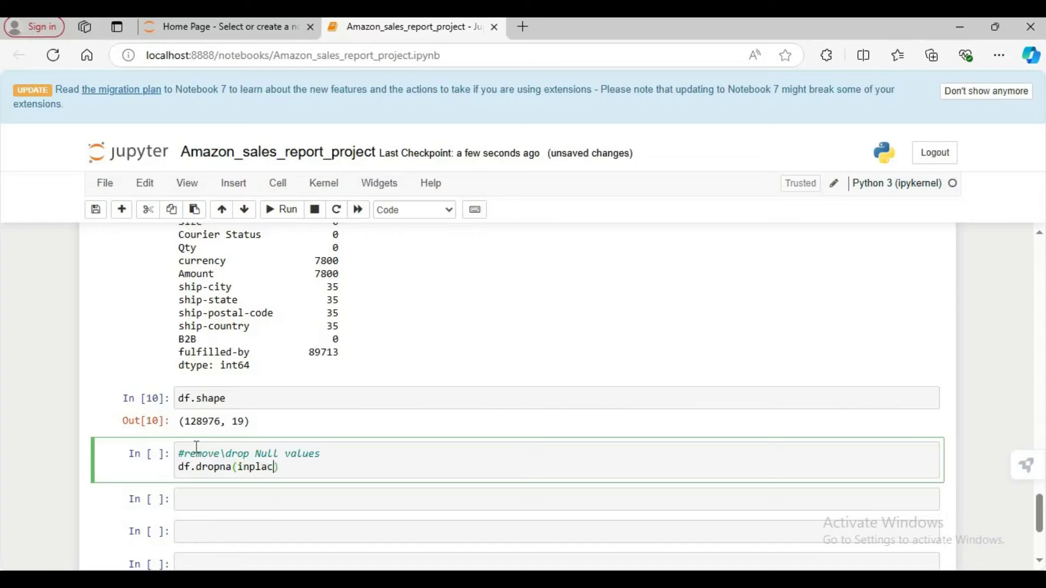
{"action": "type", "text": "true"}
{"action": "key", "text": "BackSpace"}
{"action": "key", "text": "BackSpace"}
{"action": "key", "text": "BackSpace"}
{"action": "key", "text": "BackSpace"}
{"action": "type", "text": "true"}
{"action": "key", "text": "BackSpace"}
{"action": "key", "text": "BackSpace"}
{"action": "key", "text": "BackSpace"}
{"action": "key", "text": "BackSpace"}
{"action": "type", "text": "True"}
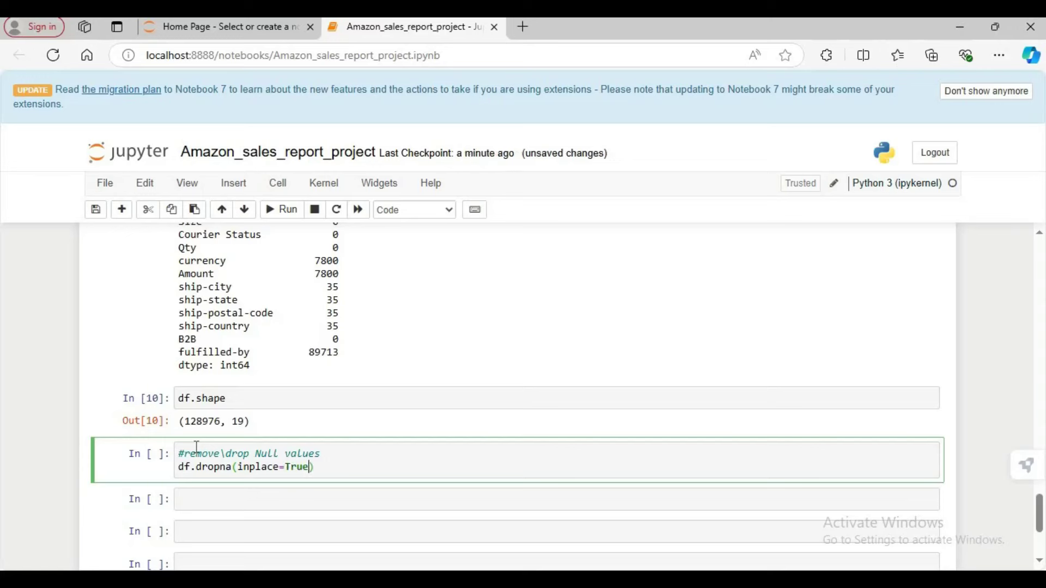
{"action": "key", "text": "shift+Return"}
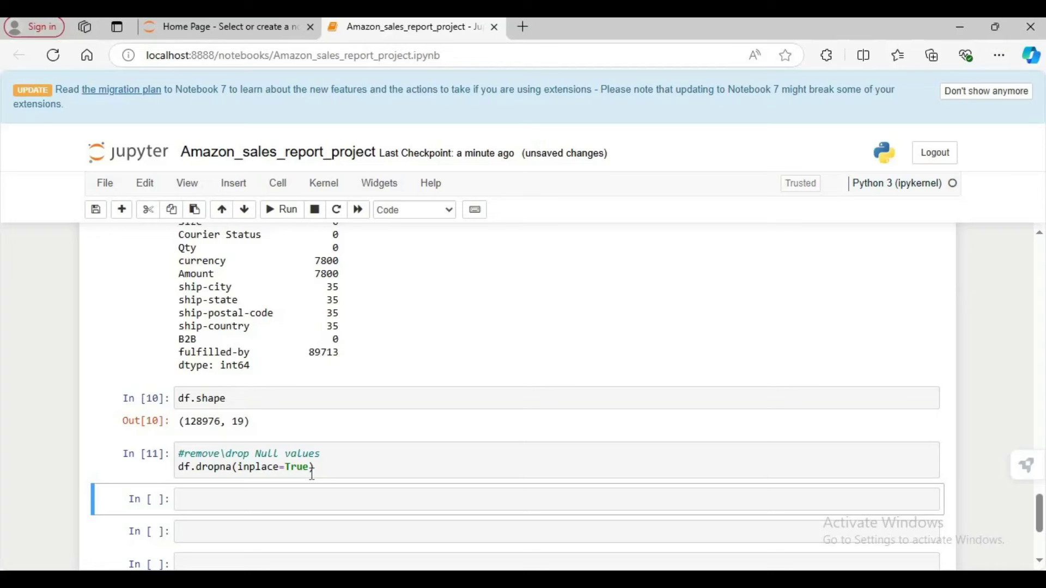
Copy "df.shape" from its earlier cell into the empty cell below the dropna cell and run it.
{"action": "left_click", "coordinate": [244, 497]}
{"action": "left_click_drag", "start_coordinate": [240, 397], "coordinate": [174, 403]}
{"action": "key", "text": "ctrl+c"}
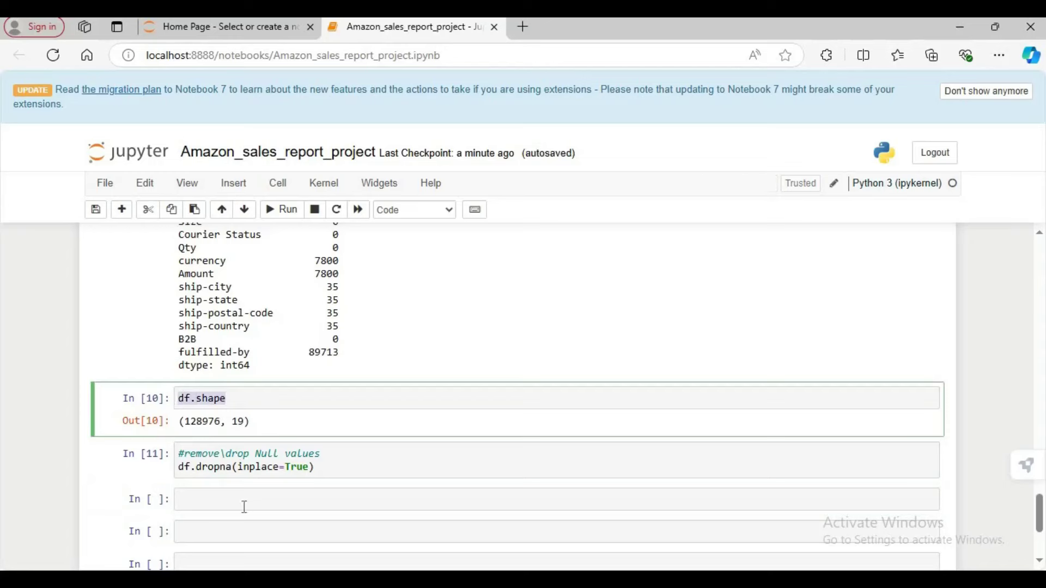
{"action": "left_click", "coordinate": [244, 507]}
{"action": "key", "text": "ctrl+v"}
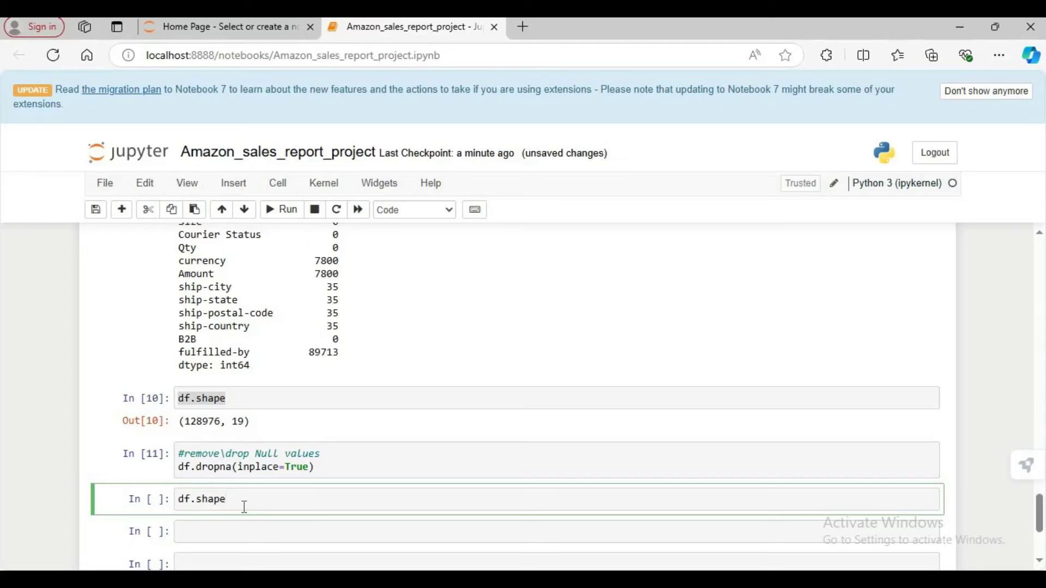
{"action": "key", "text": "shift+Return"}
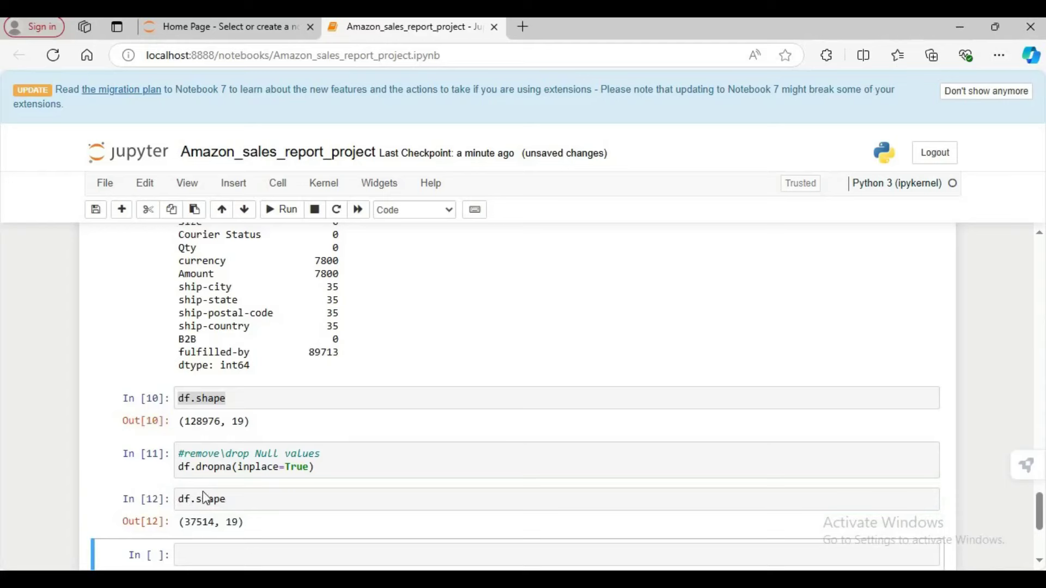
Copy "pd.isnull(df).sum()" from its earlier cell into the empty cell below the second df.shape output, run it and review the null counts.
{"action": "scroll", "coordinate": [216, 477], "scroll_direction": "down", "scroll_amount": 1}
{"action": "left_click", "coordinate": [213, 482]}
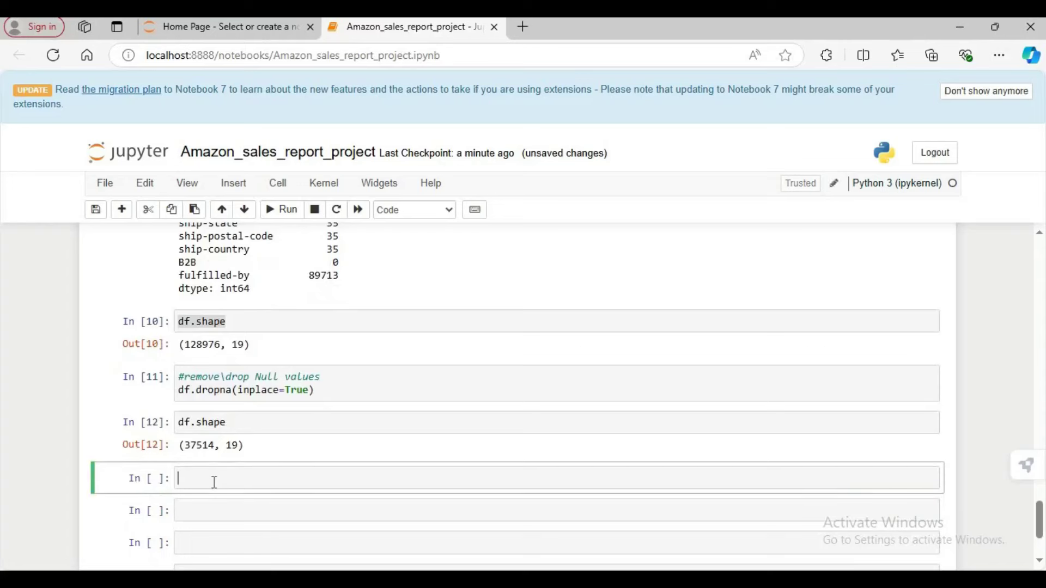
{"action": "scroll", "coordinate": [289, 450], "scroll_direction": "up", "scroll_amount": 5}
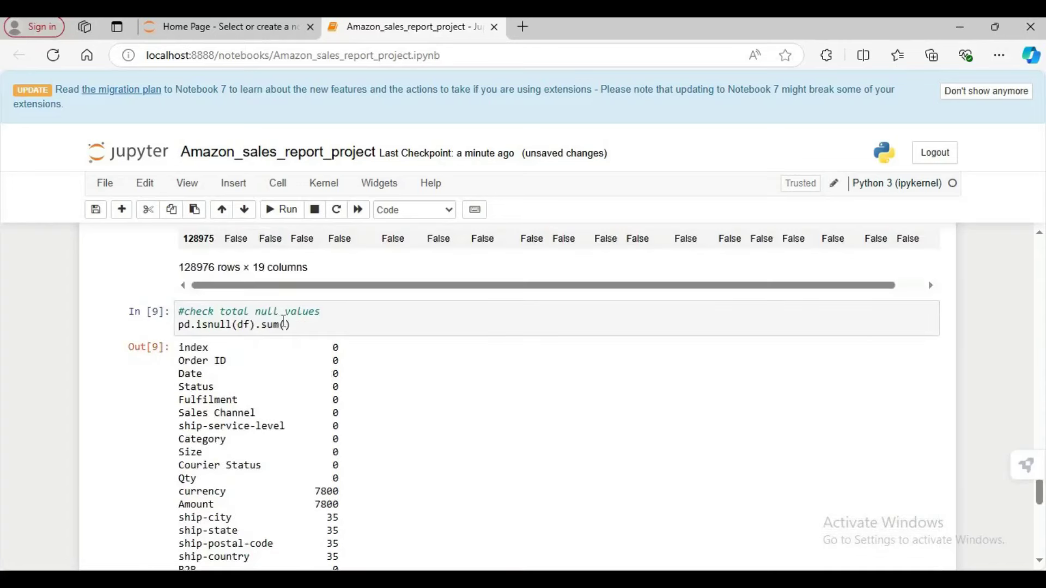
{"action": "left_click_drag", "start_coordinate": [292, 325], "coordinate": [181, 326]}
{"action": "key", "text": "ctrl+c"}
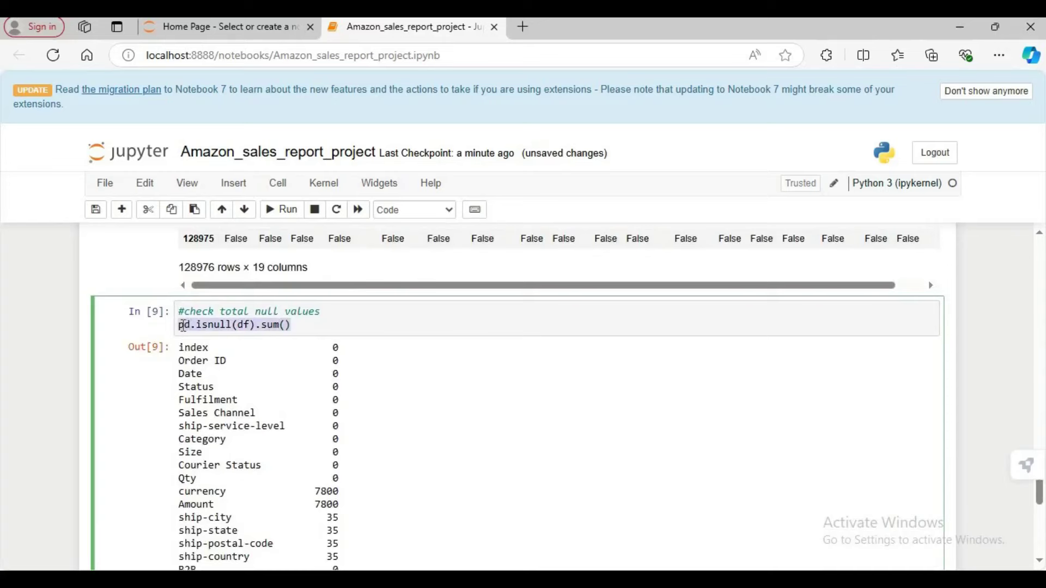
{"action": "scroll", "coordinate": [239, 483], "scroll_direction": "down", "scroll_amount": 5}
{"action": "left_click", "coordinate": [240, 484]}
{"action": "key", "text": "ctrl+v"}
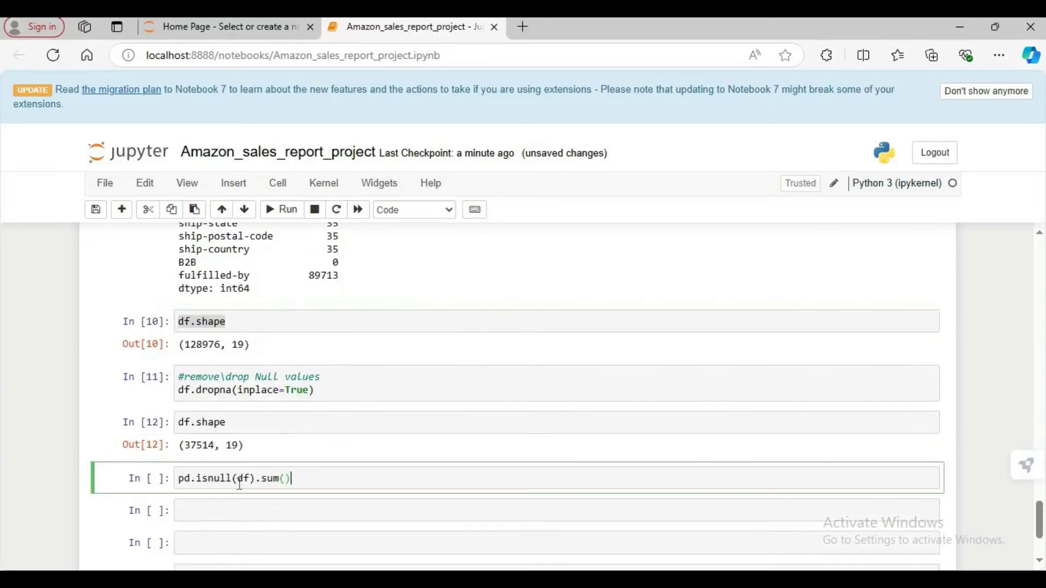
{"action": "key", "text": "shift+Return"}
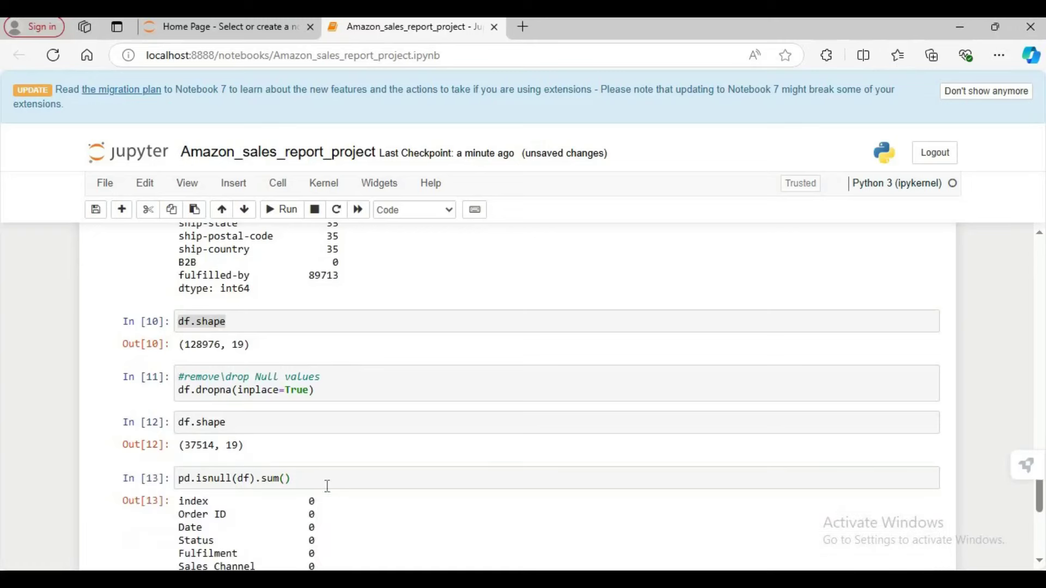
{"action": "scroll", "coordinate": [328, 504], "scroll_direction": "down", "scroll_amount": 3}
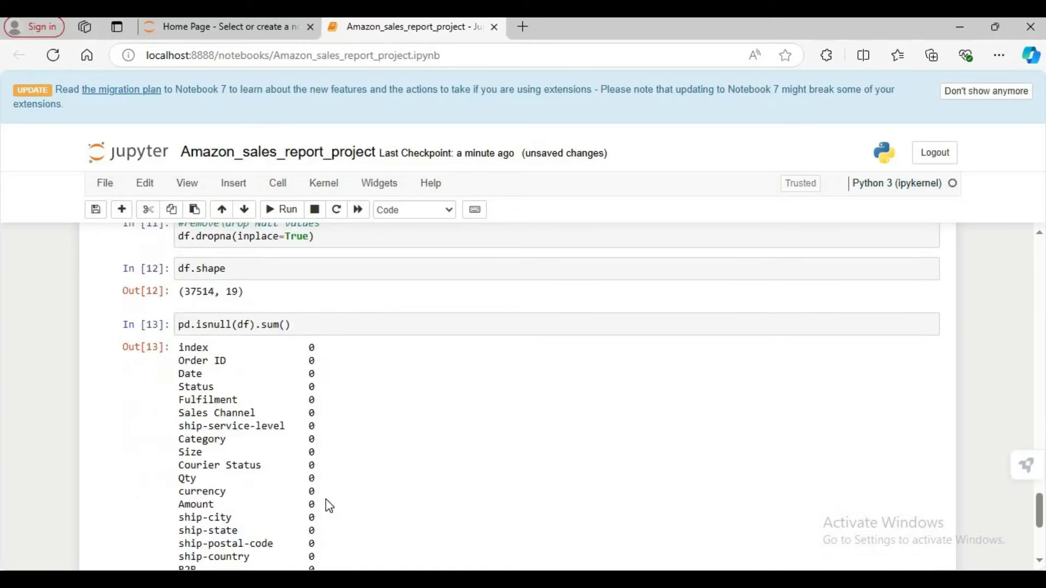
{"action": "scroll", "coordinate": [326, 501], "scroll_direction": "down", "scroll_amount": 3}
{"action": "scroll", "coordinate": [320, 495], "scroll_direction": "up", "scroll_amount": 6}
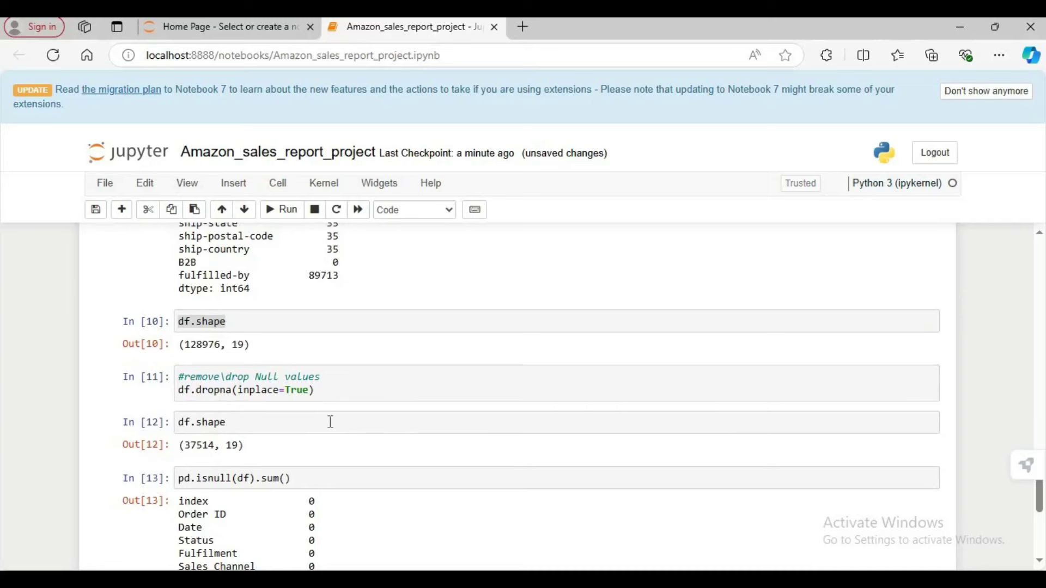
Run "df.info()" in the empty cell below the second null count output.
{"action": "scroll", "coordinate": [328, 424], "scroll_direction": "down", "scroll_amount": 3}
{"action": "scroll", "coordinate": [328, 428], "scroll_direction": "down", "scroll_amount": 5}
{"action": "left_click", "coordinate": [308, 397]}
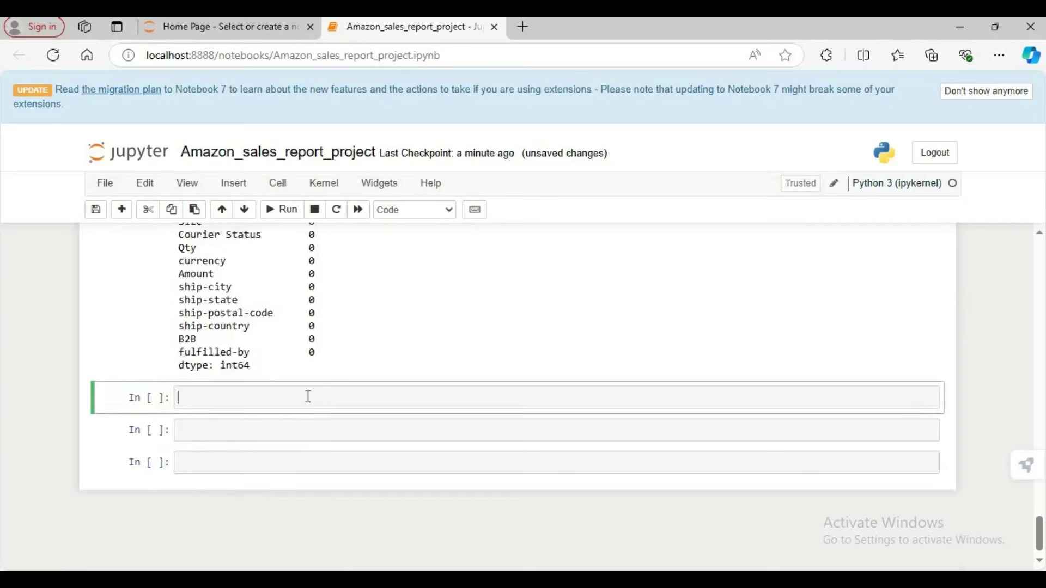
{"action": "type", "text": "df.info("}
{"action": "key", "text": "shift+Return"}
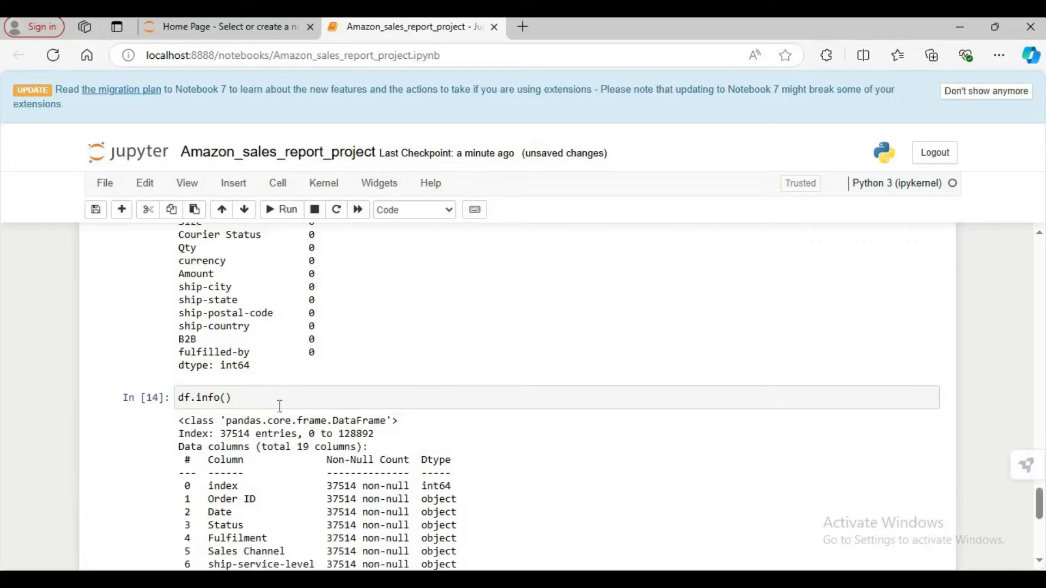
Examine the column types and non-null counts in the new df.info() output, and look back over the earlier head, tail and null-check outputs.
{"action": "scroll", "coordinate": [254, 414], "scroll_direction": "down", "scroll_amount": 5}
{"action": "scroll", "coordinate": [254, 414], "scroll_direction": "up", "scroll_amount": 3}
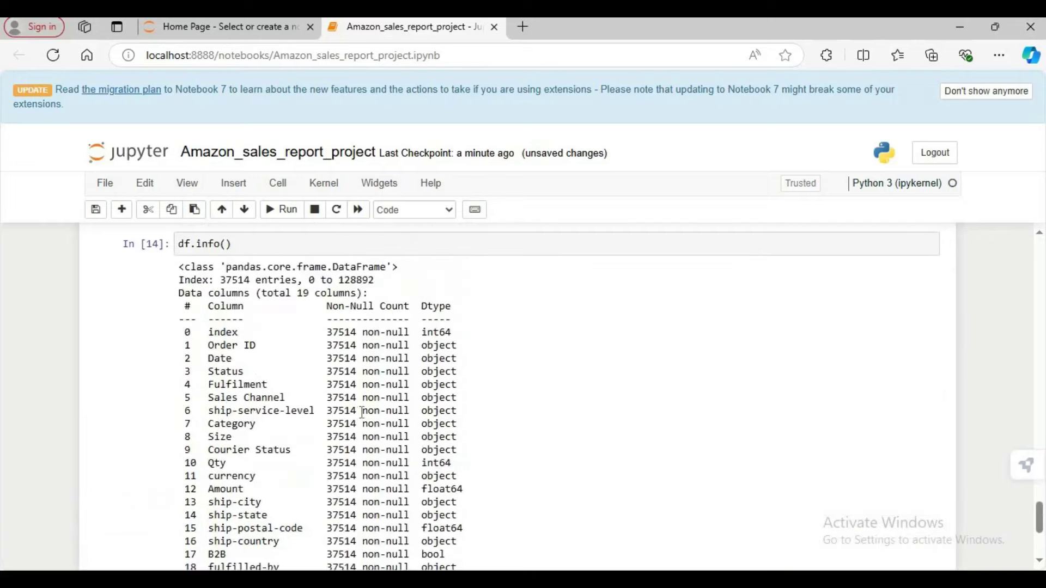
{"action": "scroll", "coordinate": [361, 412], "scroll_direction": "down", "scroll_amount": 1}
{"action": "scroll", "coordinate": [360, 412], "scroll_direction": "up", "scroll_amount": 1}
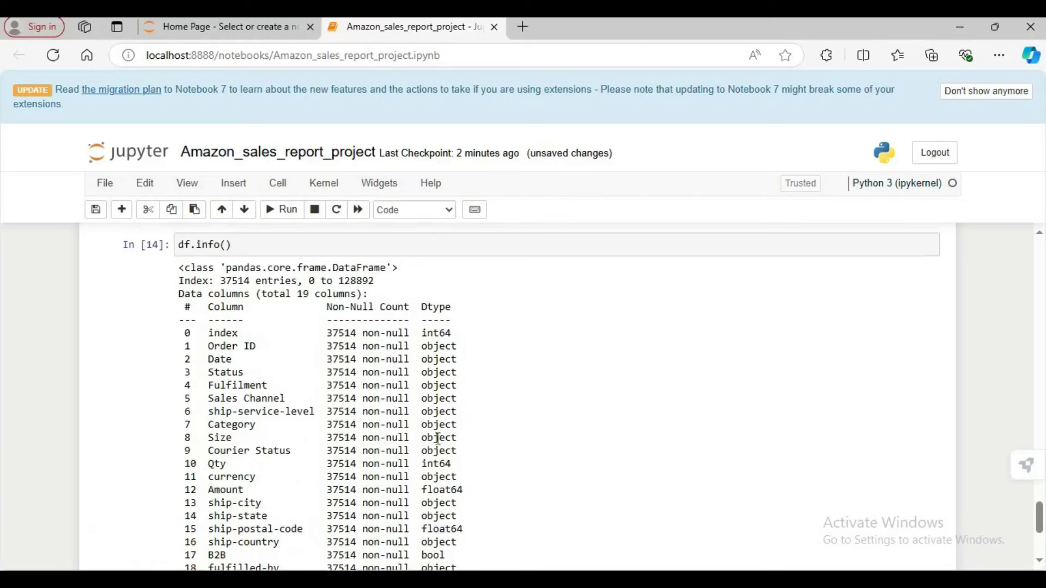
{"action": "scroll", "coordinate": [439, 442], "scroll_direction": "up", "scroll_amount": 6}
{"action": "scroll", "coordinate": [437, 441], "scroll_direction": "up", "scroll_amount": 15}
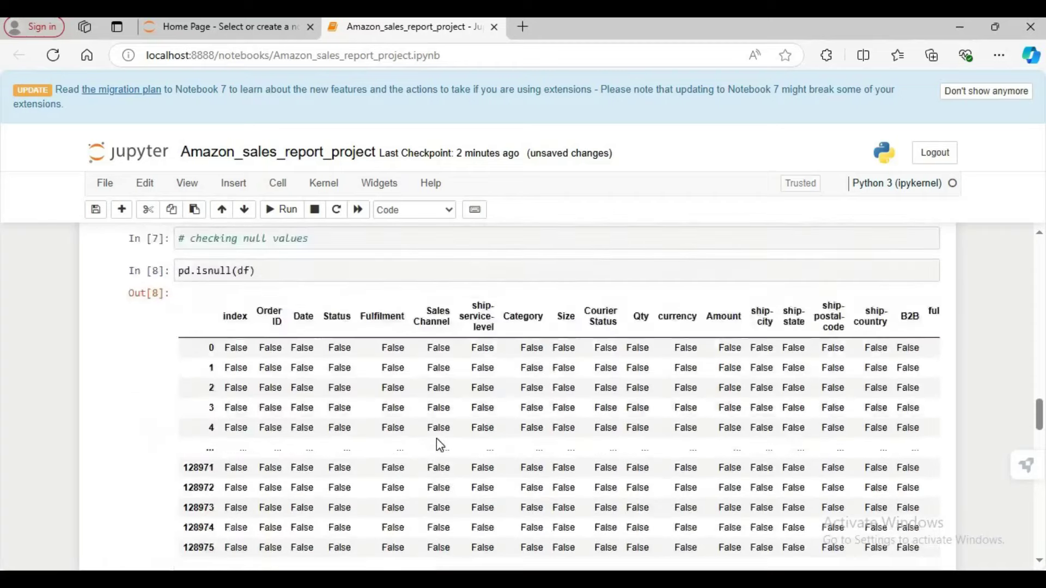
{"action": "scroll", "coordinate": [436, 439], "scroll_direction": "up", "scroll_amount": 10}
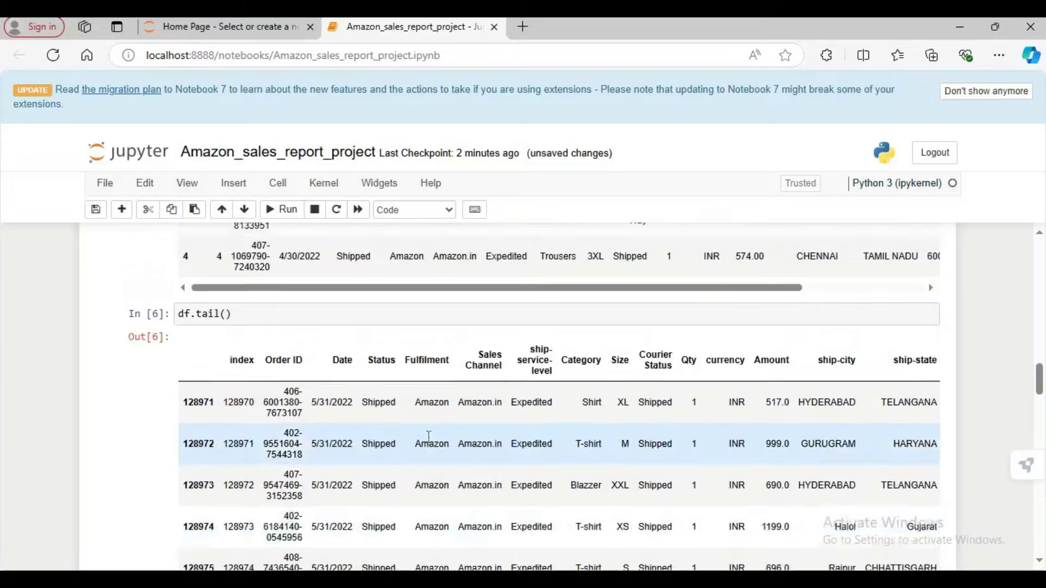
{"action": "scroll", "coordinate": [428, 438], "scroll_direction": "up", "scroll_amount": 8}
{"action": "scroll", "coordinate": [429, 437], "scroll_direction": "down", "scroll_amount": 15}
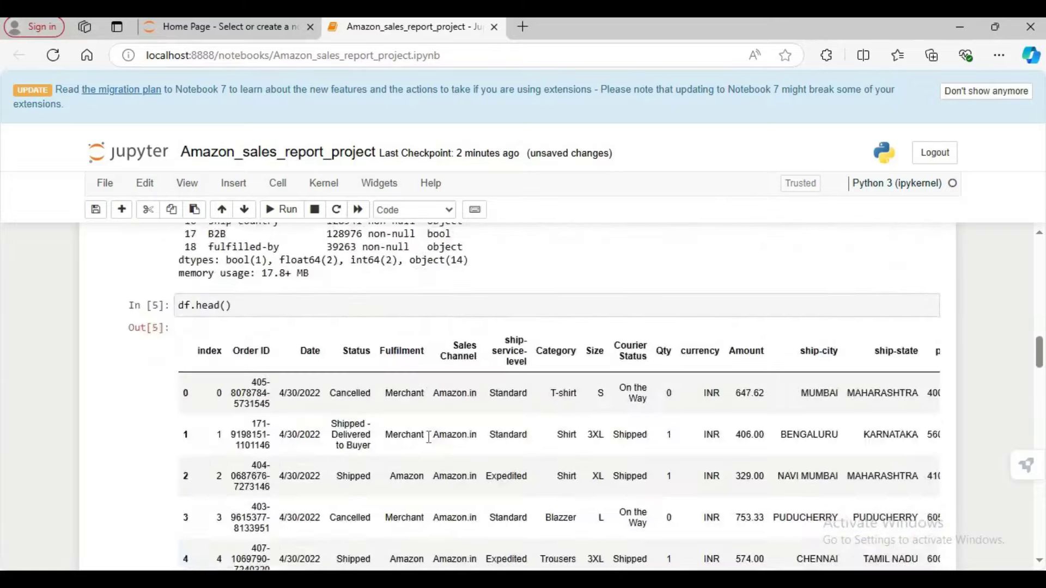
{"action": "scroll", "coordinate": [430, 437], "scroll_direction": "down", "scroll_amount": 20}
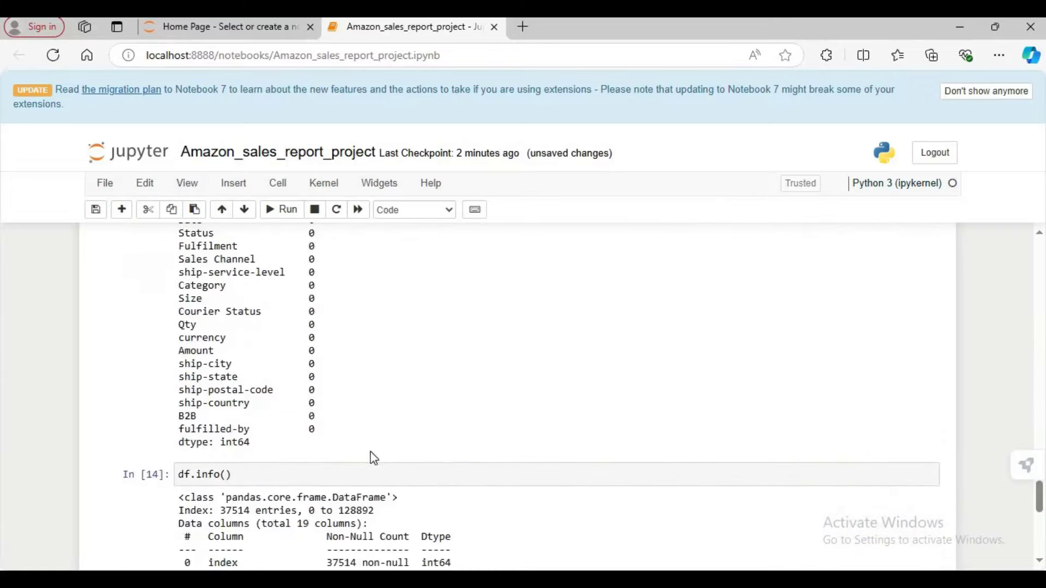
{"action": "scroll", "coordinate": [370, 453], "scroll_direction": "up", "scroll_amount": 3}
{"action": "scroll", "coordinate": [326, 424], "scroll_direction": "down", "scroll_amount": 3}
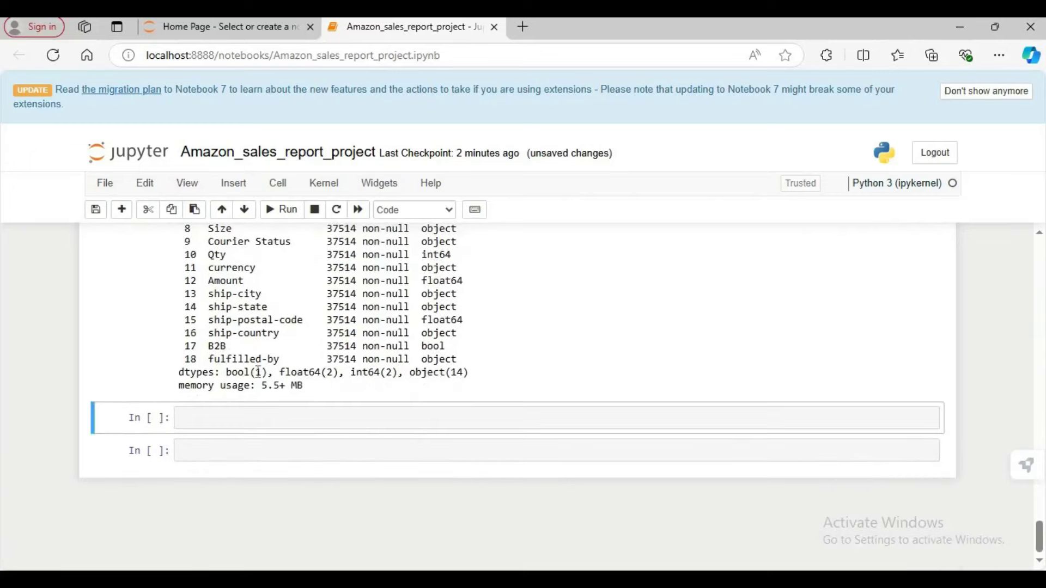
Enter "df.head()" in the empty cell below the latest df.info() output and run it.
{"action": "left_click", "coordinate": [281, 413]}
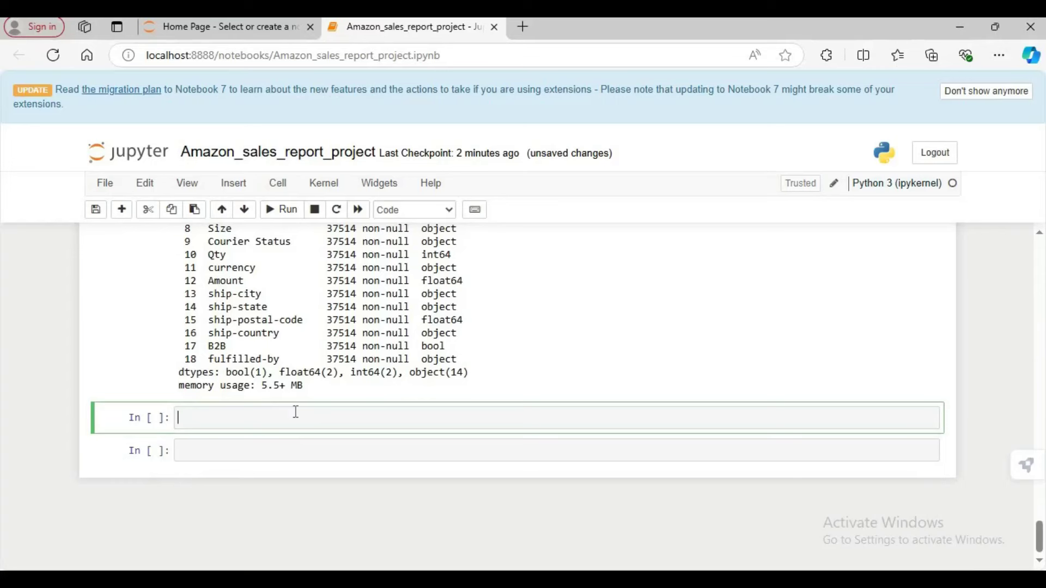
{"action": "scroll", "coordinate": [296, 412], "scroll_direction": "up", "scroll_amount": 5}
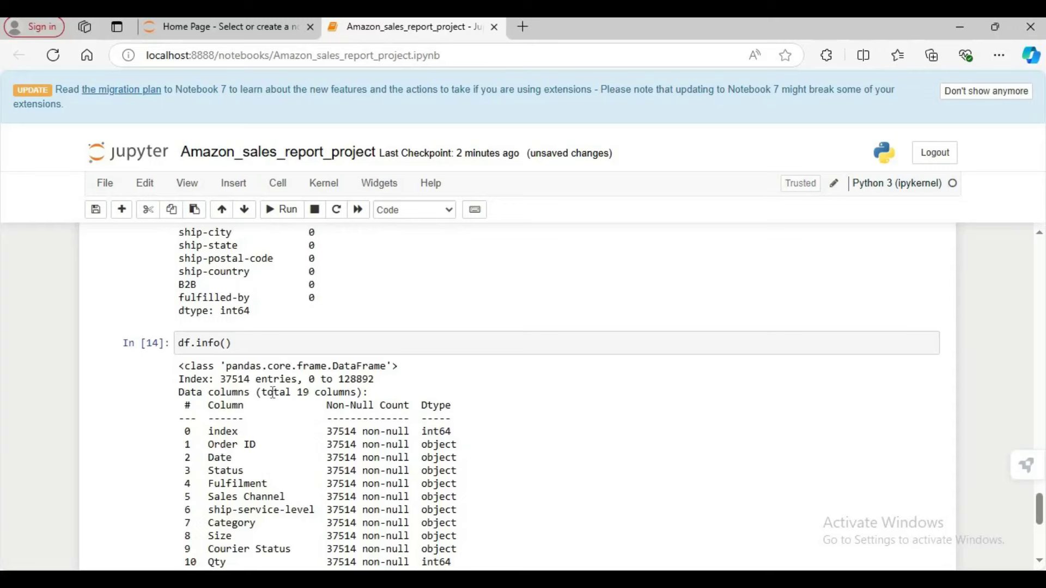
{"action": "key", "text": "shift+Return"}
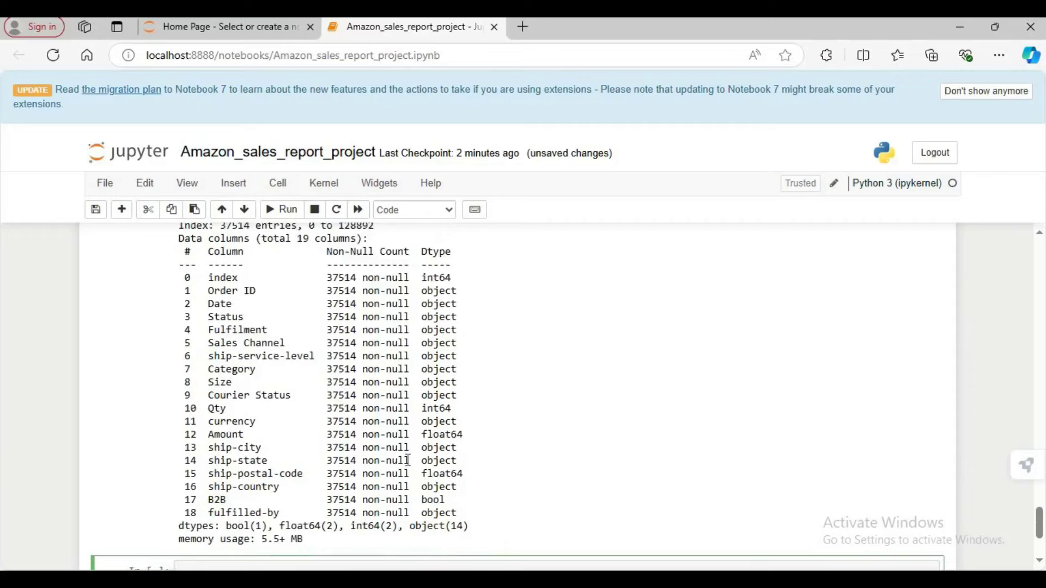
{"action": "scroll", "coordinate": [408, 460], "scroll_direction": "down", "scroll_amount": 3}
{"action": "scroll", "coordinate": [377, 393], "scroll_direction": "up", "scroll_amount": 7}
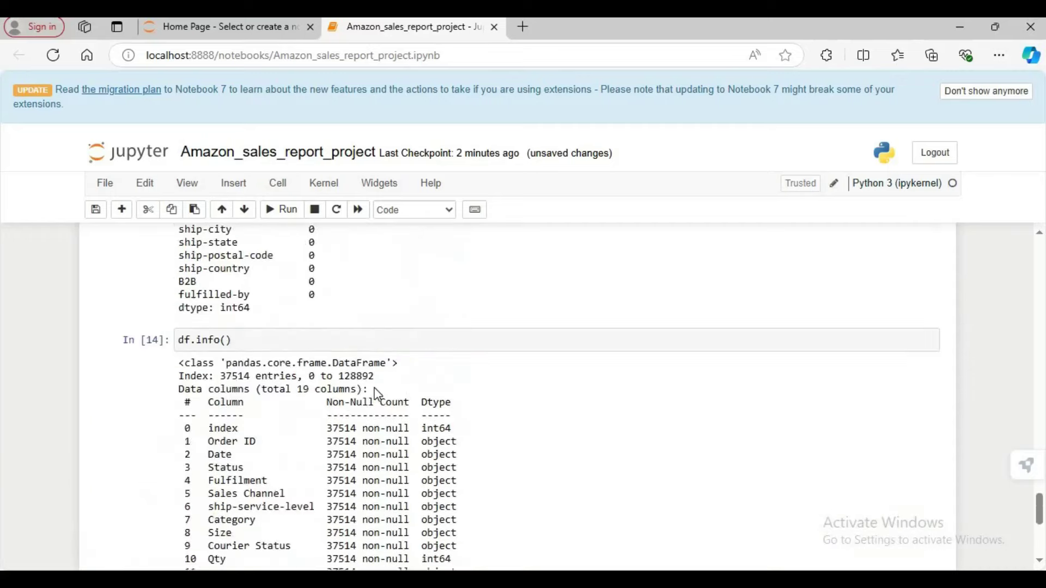
{"action": "scroll", "coordinate": [292, 489], "scroll_direction": "down", "scroll_amount": 7}
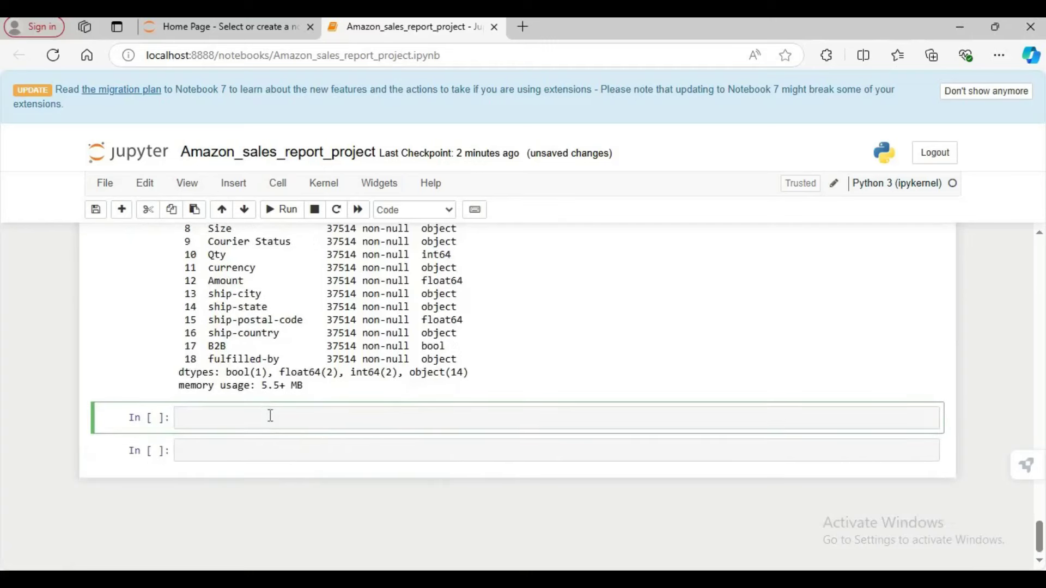
{"action": "type", "text": "df.head()"}
{"action": "key", "text": "shift+Return"}
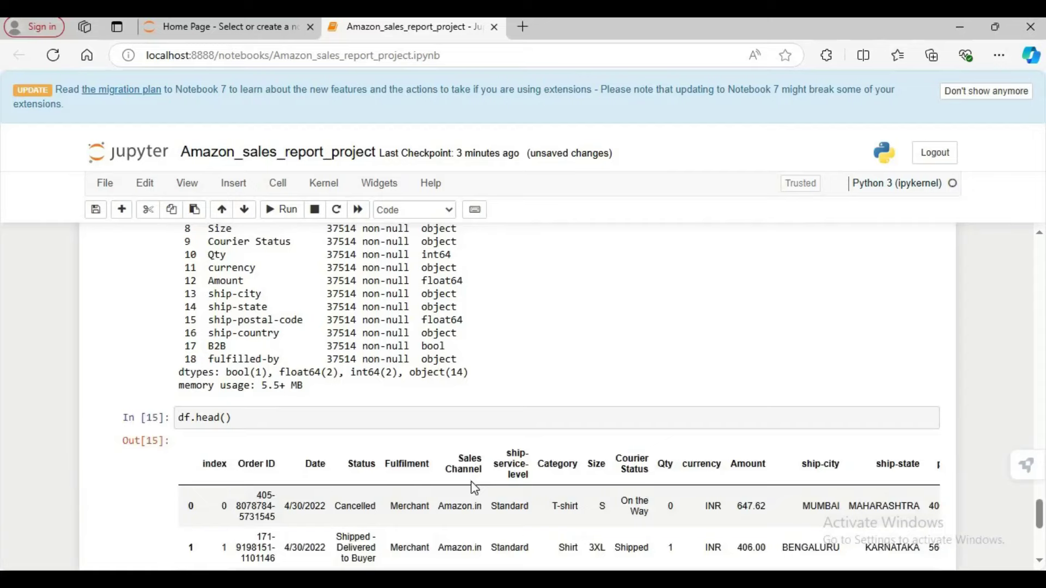
Examine all columns of the new df.head() output, including ship-postal-code, against the data types listed in the df.info() output above.
{"action": "scroll", "coordinate": [474, 488], "scroll_direction": "down", "scroll_amount": 3}
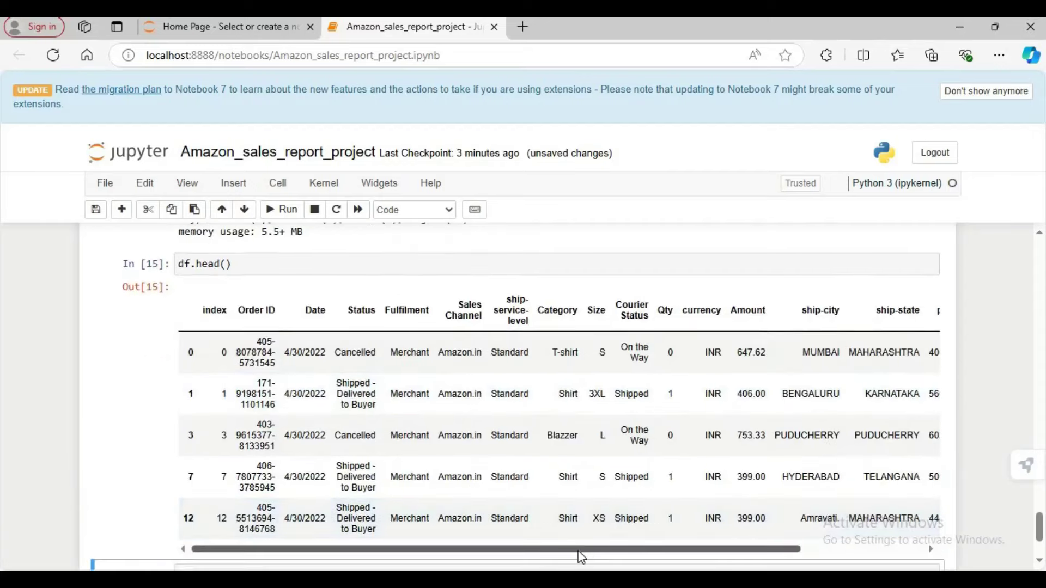
{"action": "left_click_drag", "start_coordinate": [586, 551], "coordinate": [721, 551]}
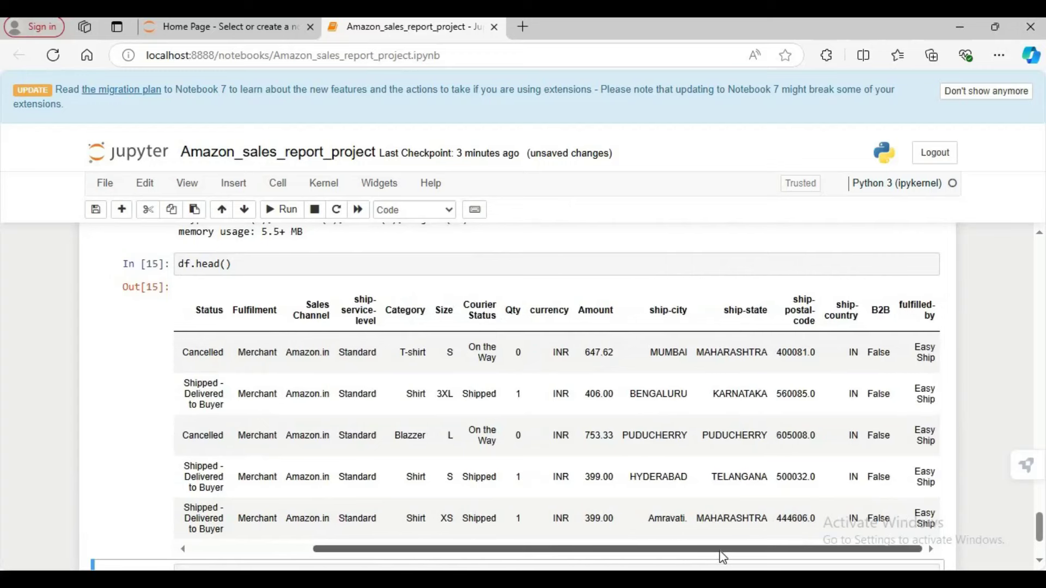
{"action": "scroll", "coordinate": [572, 480], "scroll_direction": "up", "scroll_amount": 1}
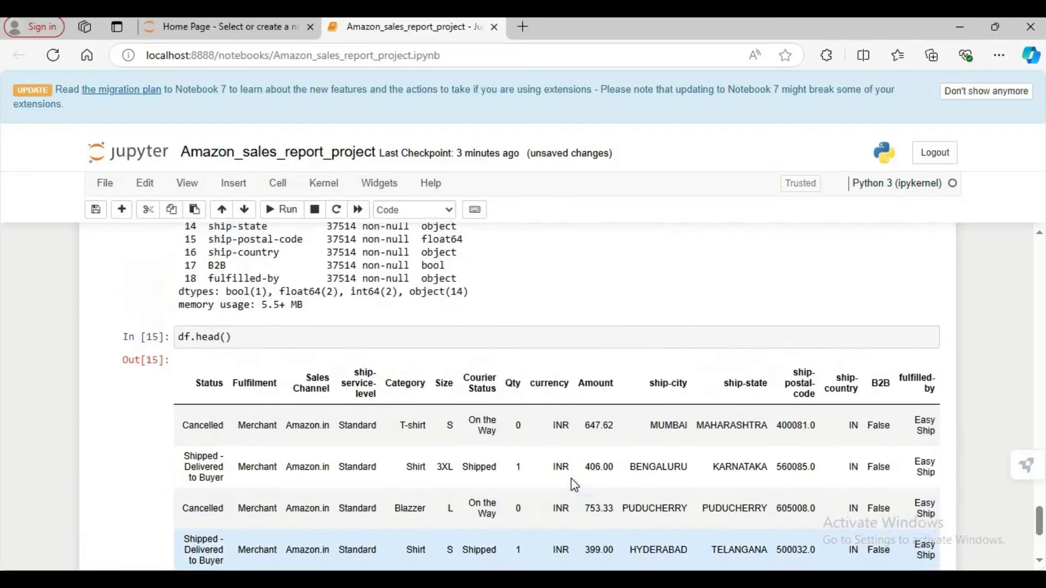
{"action": "scroll", "coordinate": [570, 478], "scroll_direction": "up", "scroll_amount": 1}
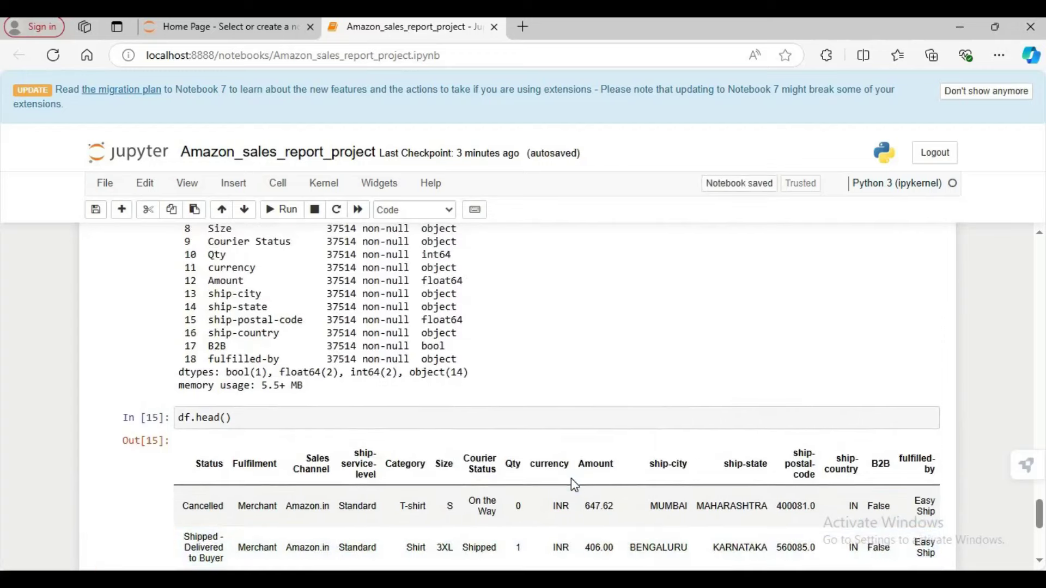
{"action": "scroll", "coordinate": [557, 474], "scroll_direction": "up", "scroll_amount": 1}
{"action": "scroll", "coordinate": [557, 475], "scroll_direction": "down", "scroll_amount": 2}
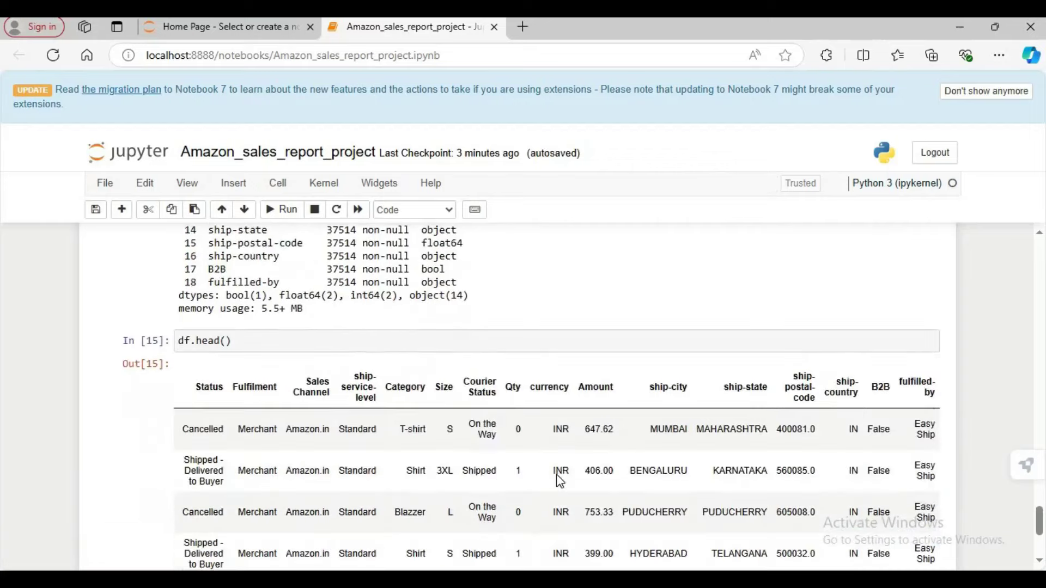
{"action": "scroll", "coordinate": [557, 474], "scroll_direction": "up", "scroll_amount": 1}
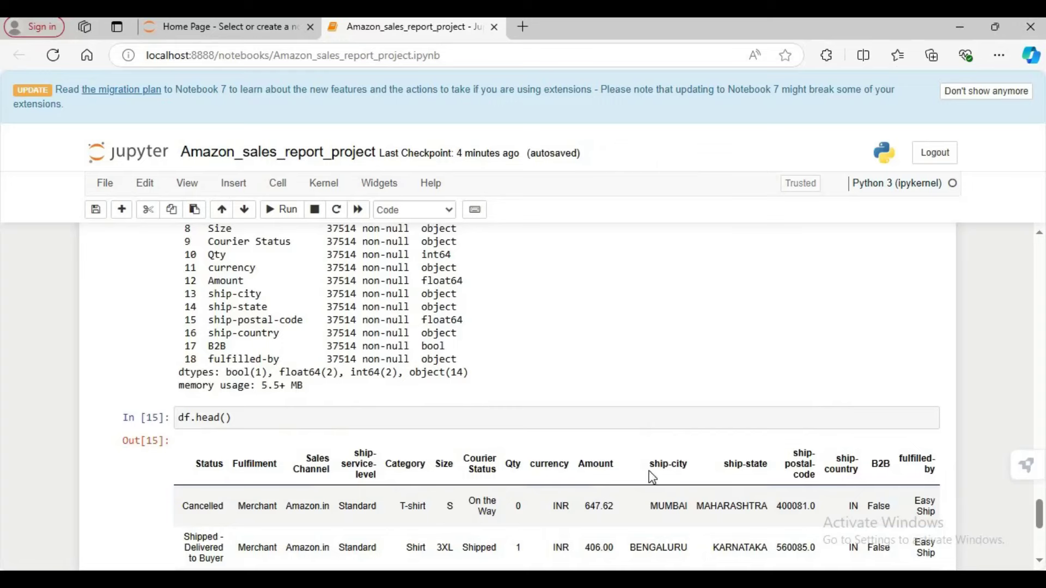
Start the empty cell below the df.head() output with the comment "#chnage data type" and a new line.
{"action": "scroll", "coordinate": [648, 488], "scroll_direction": "down", "scroll_amount": 2}
{"action": "scroll", "coordinate": [641, 491], "scroll_direction": "down", "scroll_amount": 2}
{"action": "left_click", "coordinate": [199, 447]}
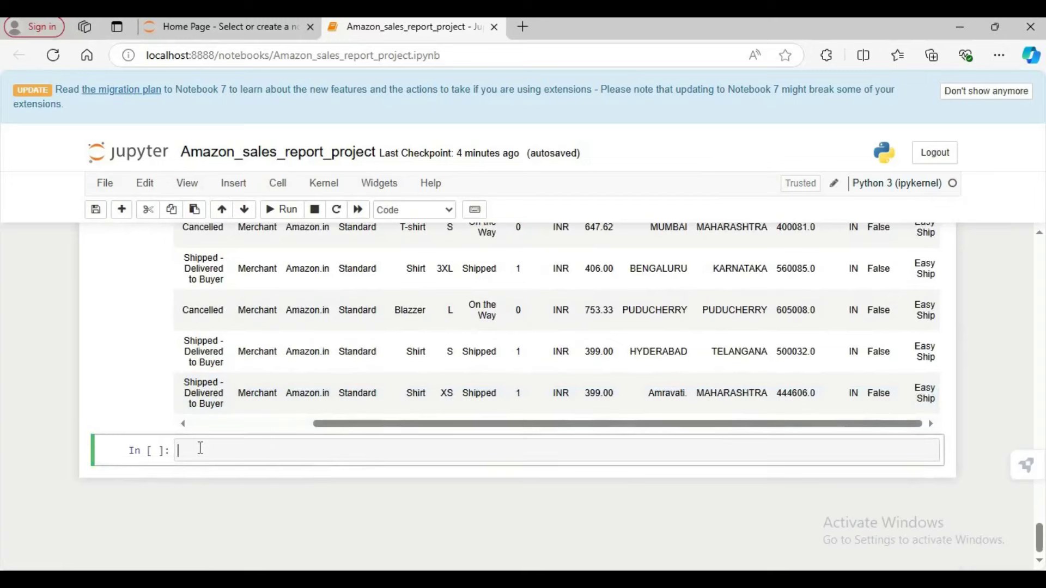
{"action": "type", "text": "#"}
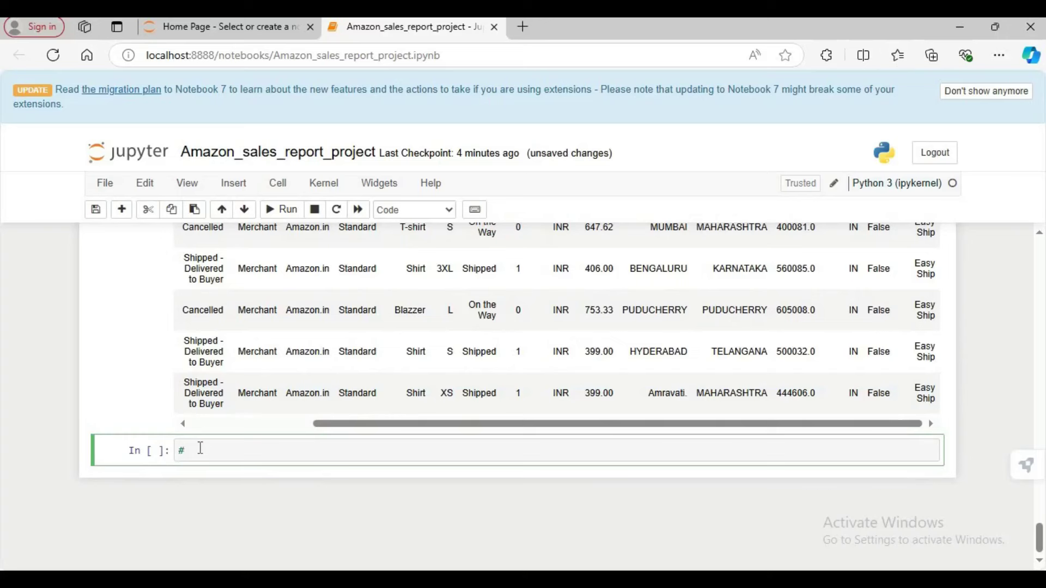
{"action": "type", "text": "change data type"}
{"action": "key", "text": "Return"}
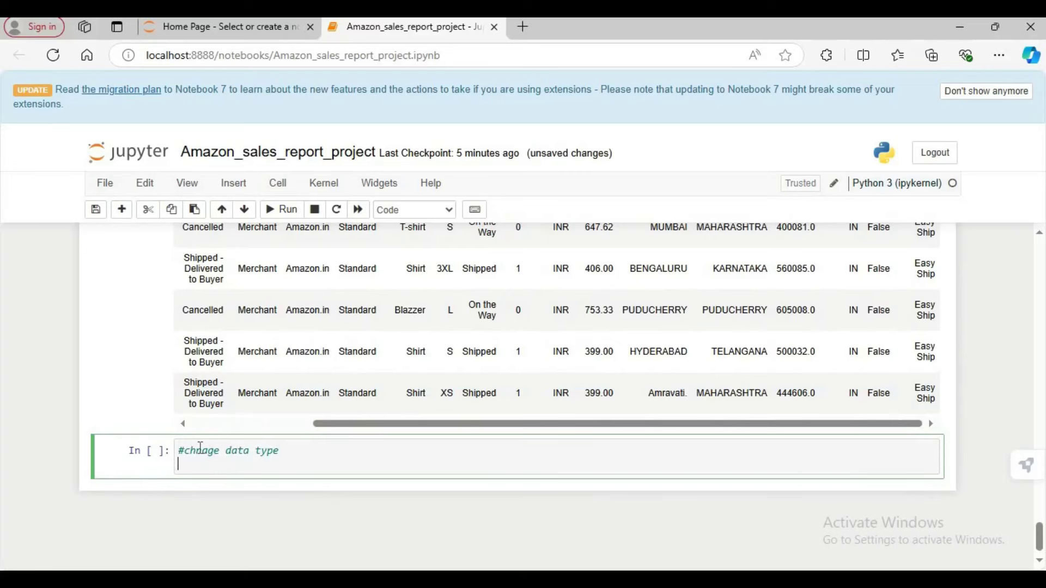
Reference the postal code column as df['ship-postal-code'] under the comment, taking the column name from the df.head() output.
{"action": "type", "text": "df['"}
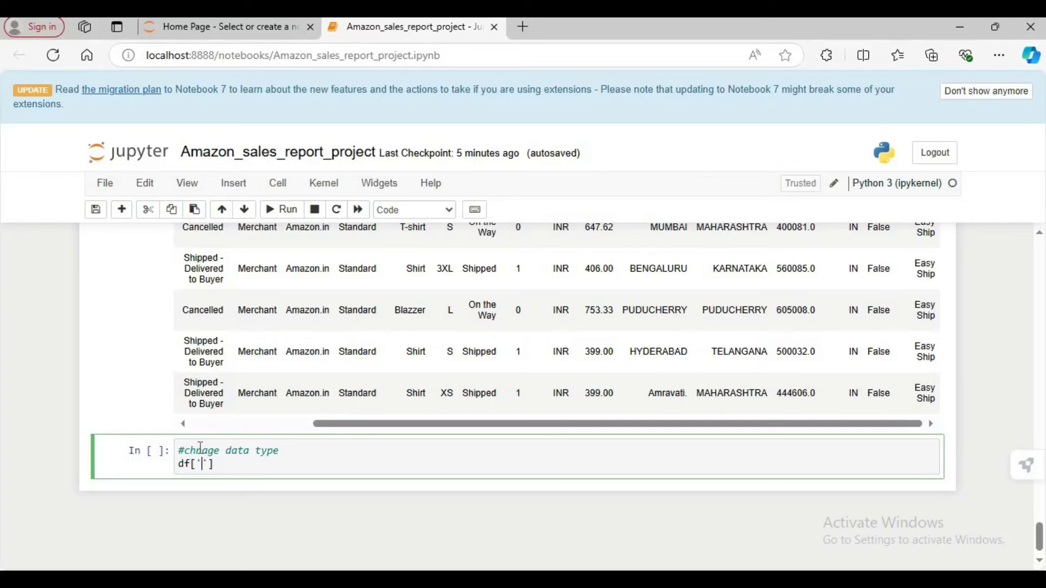
{"action": "scroll", "coordinate": [702, 375], "scroll_direction": "up", "scroll_amount": 4}
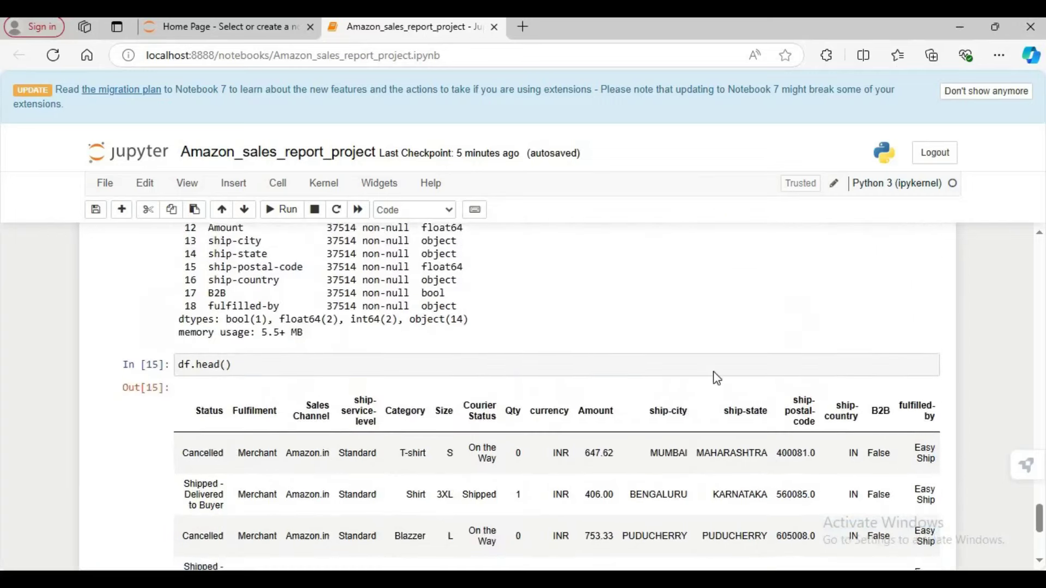
{"action": "scroll", "coordinate": [713, 371], "scroll_direction": "down", "scroll_amount": 1}
{"action": "left_click_drag", "start_coordinate": [793, 325], "coordinate": [817, 353]}
{"action": "key", "text": "ctrl+c"}
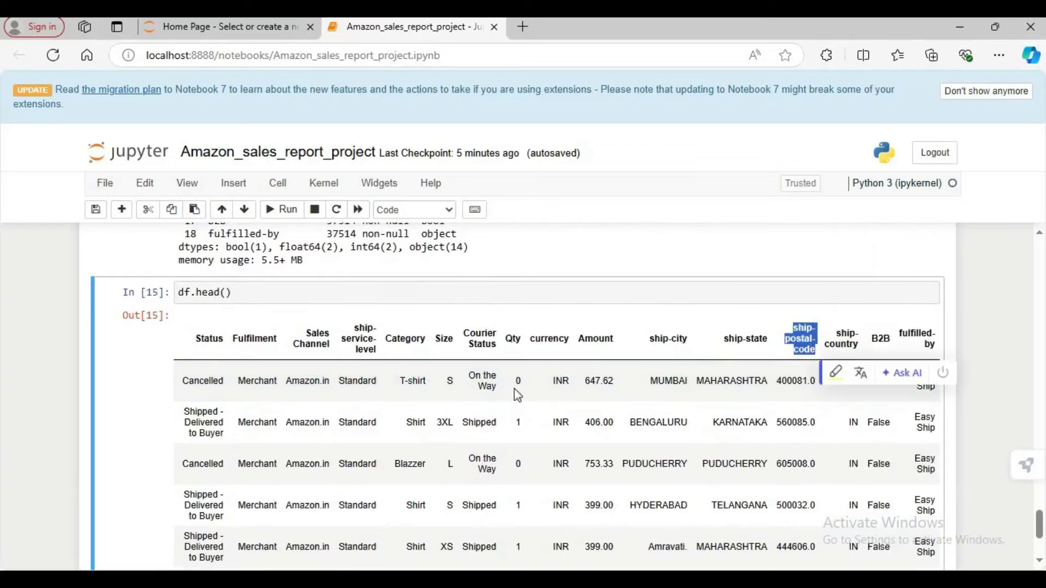
{"action": "scroll", "coordinate": [517, 395], "scroll_direction": "down", "scroll_amount": 3}
{"action": "left_click", "coordinate": [202, 451]}
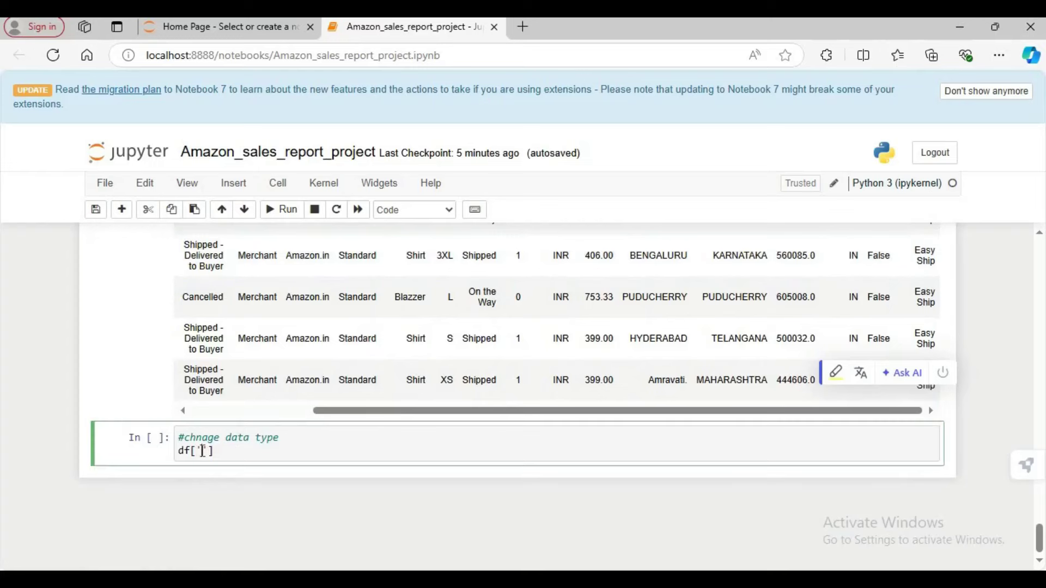
{"action": "type", "text": "ship-postal-code'"}
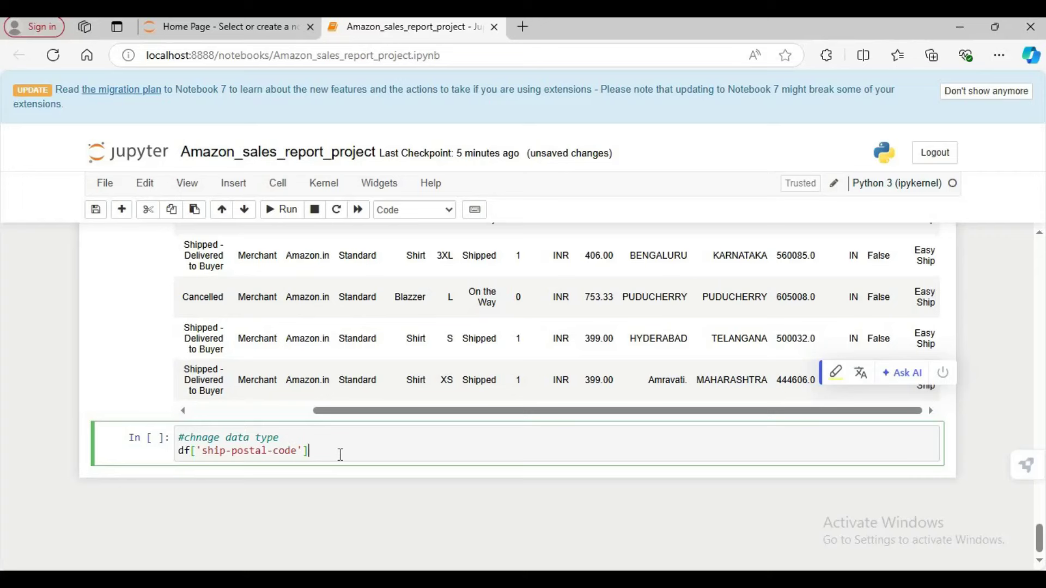
Complete the line with "= df['ship-postal-code'].astype('int')" and run the cell to convert the column to integers.
{"action": "type", "text": "= df['"}
{"action": "key", "text": "ctrl+v"}
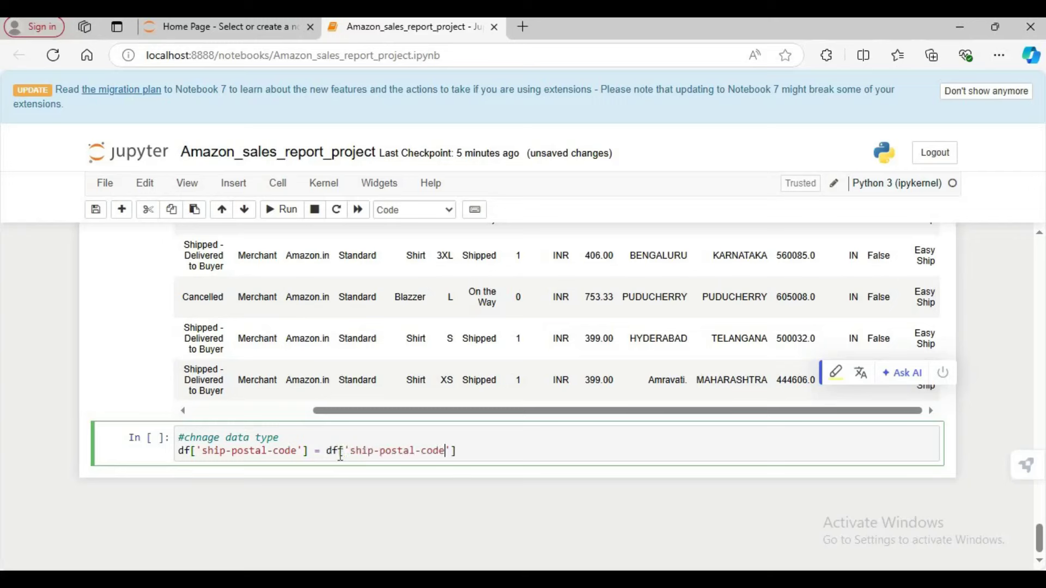
{"action": "key", "text": "Right"}
{"action": "type", "text": ".astype('int"}
{"action": "key", "text": "shift+Return"}
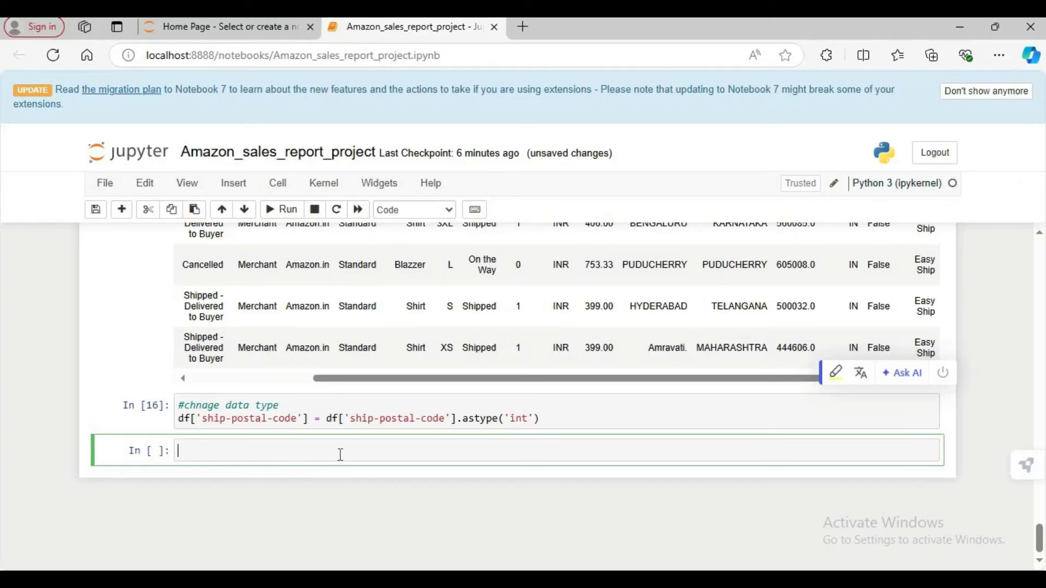
Start the next cell with the comment "#check data type is change or not" and a new line.
{"action": "type", "text": "#check data type is change"}
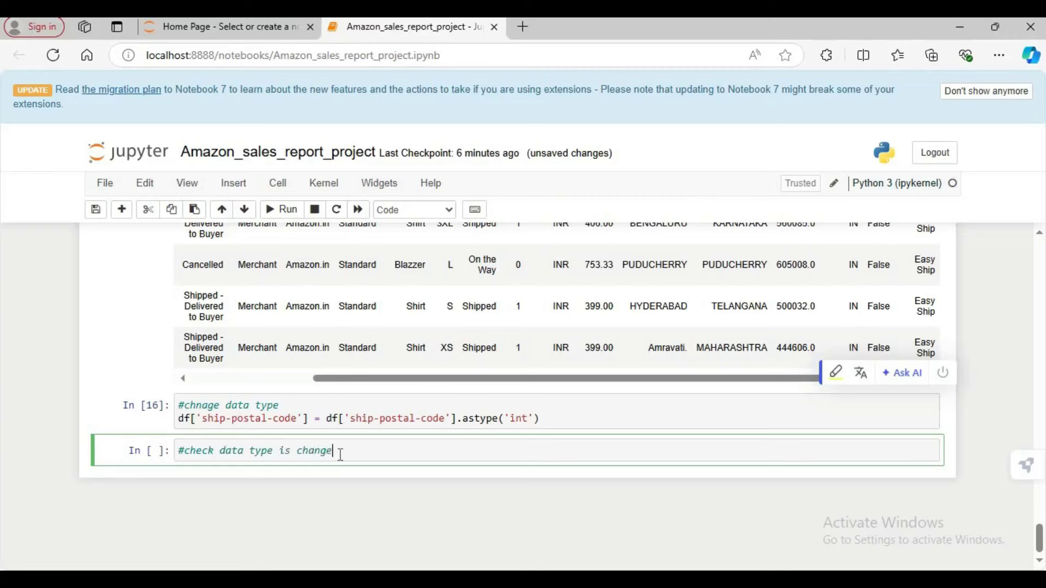
{"action": "type", "text": " or not"}
{"action": "key", "text": "Return"}
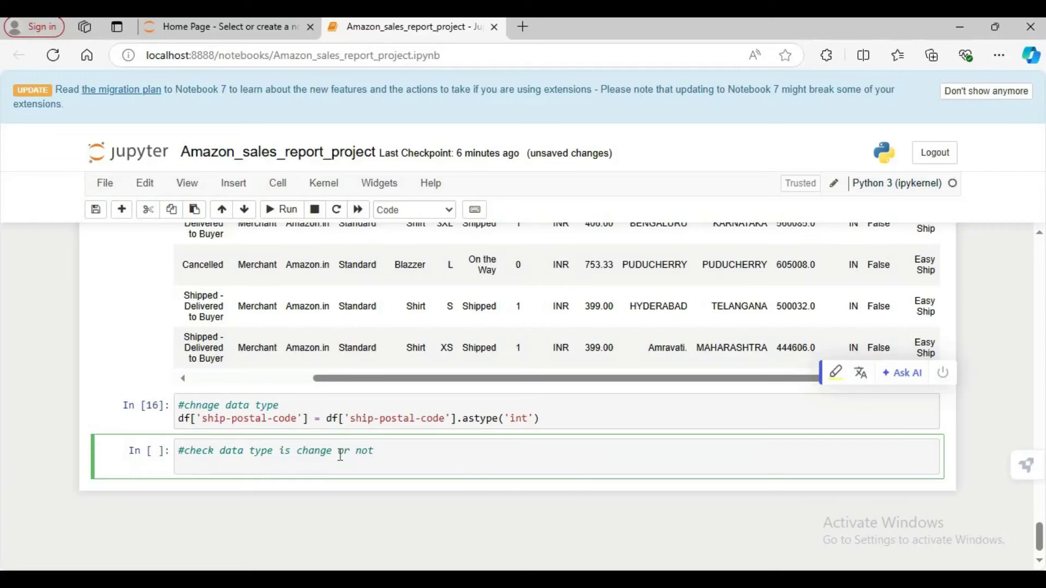
Add "df['ship-postal-code'].dtype" under the comment, run the cell and compare the result with the column's type in the df.info() output.
{"action": "type", "text": "df["}
{"action": "type", "text": "'"}
{"action": "type", "text": "ship-postal-code"}
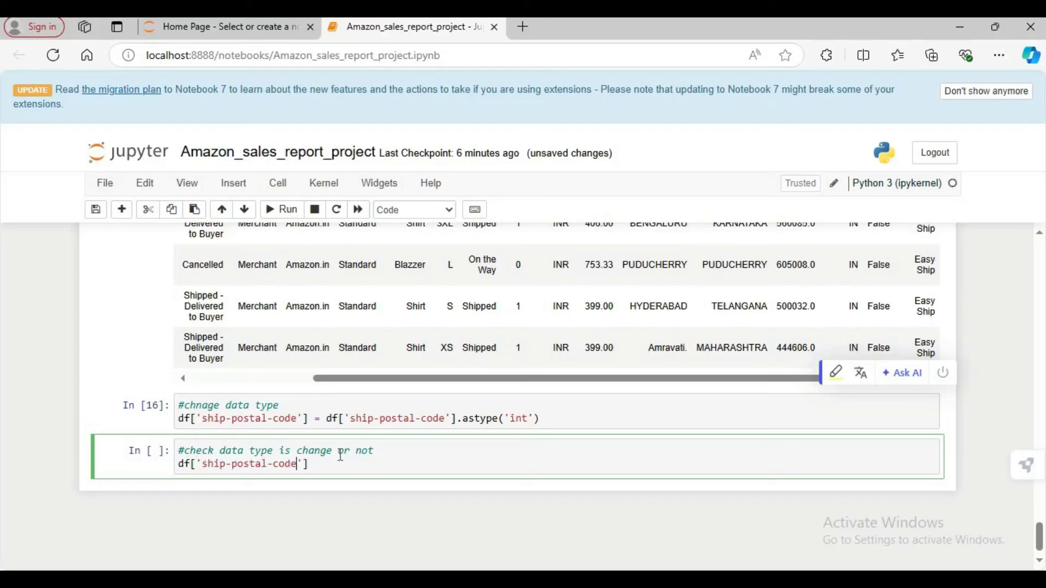
{"action": "key", "text": "Right"}
{"action": "key", "text": "Right"}
{"action": "type", "text": ".dtype"}
{"action": "key", "text": "shift+Return"}
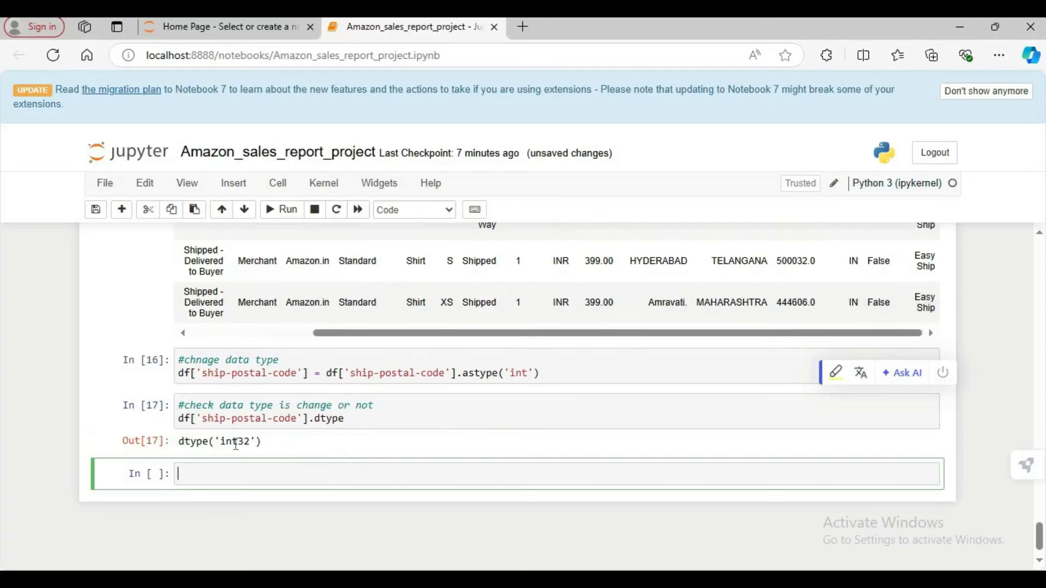
{"action": "scroll", "coordinate": [321, 455], "scroll_direction": "up", "scroll_amount": 10}
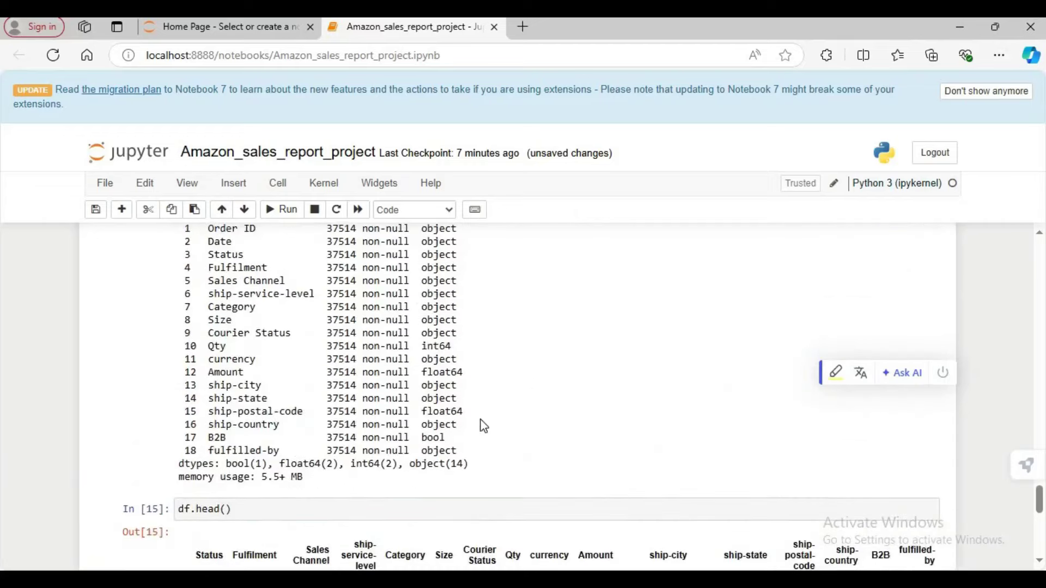
{"action": "scroll", "coordinate": [480, 424], "scroll_direction": "down", "scroll_amount": 10}
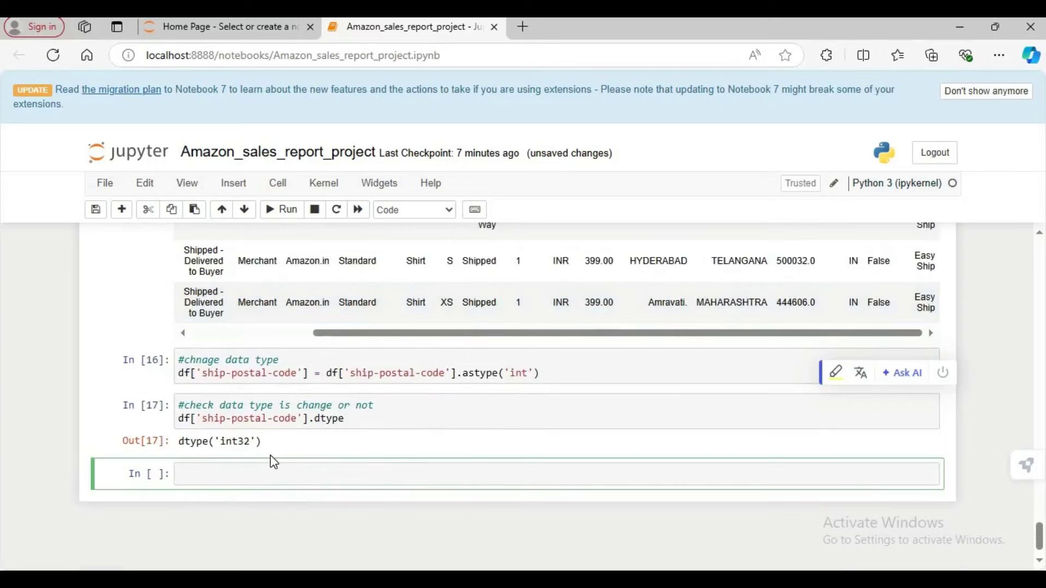
Check the Date column's data type in the df.info() output.
{"action": "scroll", "coordinate": [271, 455], "scroll_direction": "down", "scroll_amount": 1}
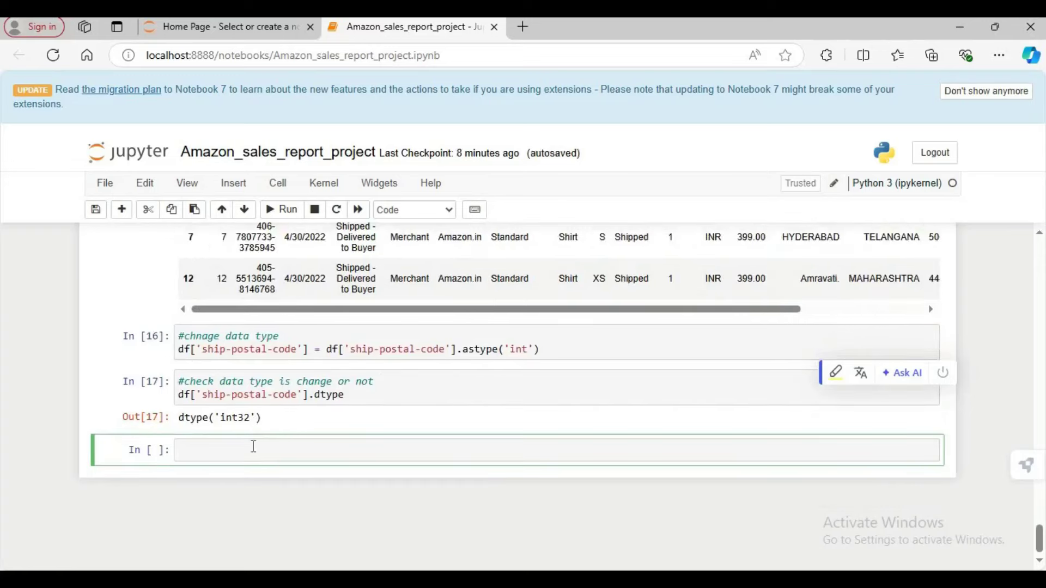
{"action": "scroll", "coordinate": [253, 446], "scroll_direction": "up", "scroll_amount": 6}
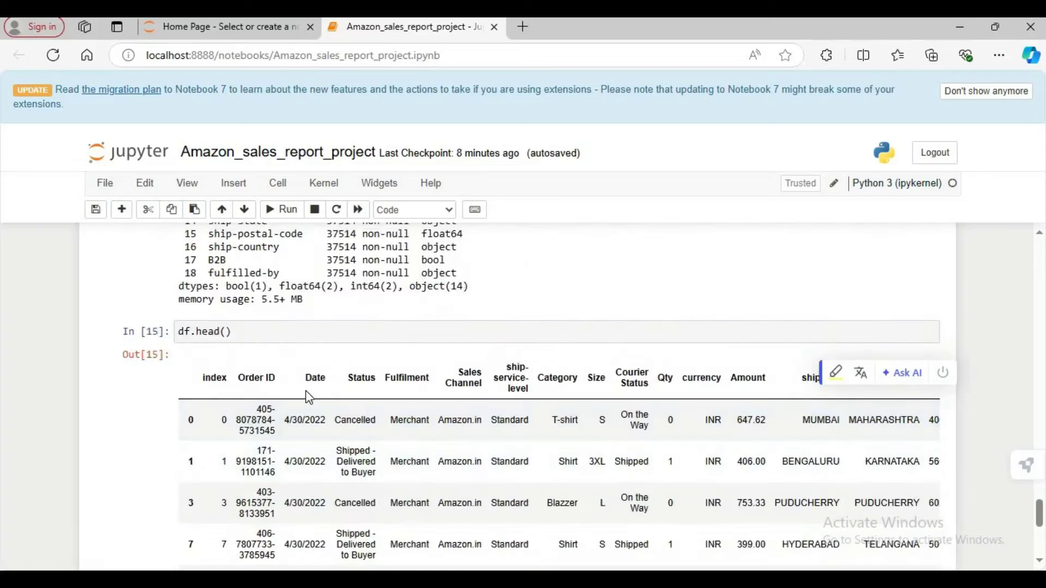
{"action": "scroll", "coordinate": [305, 390], "scroll_direction": "up", "scroll_amount": 4}
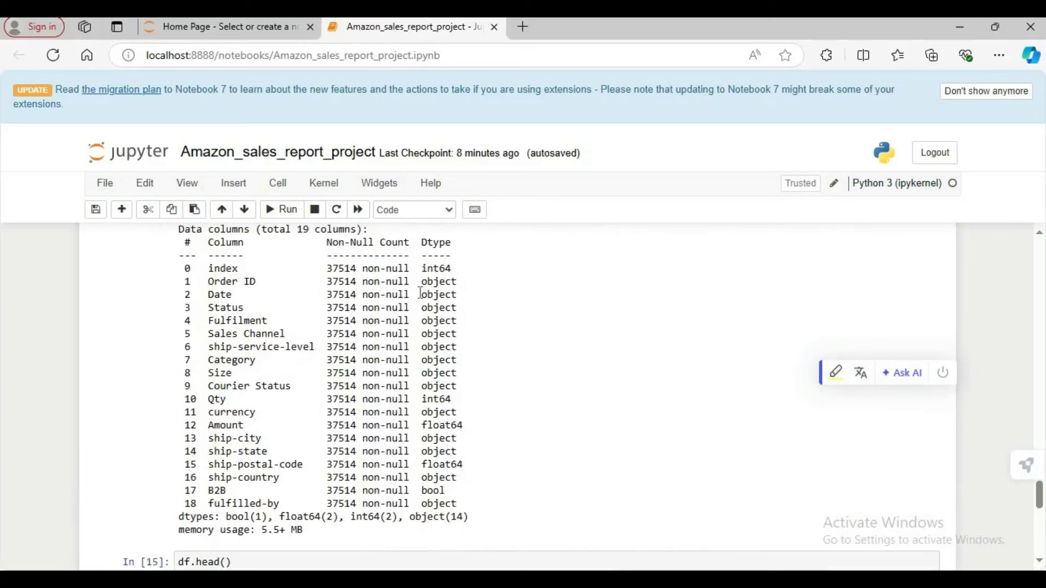
{"action": "left_click_drag", "start_coordinate": [420, 293], "coordinate": [178, 295]}
{"action": "left_click_drag", "start_coordinate": [462, 295], "coordinate": [184, 297]}
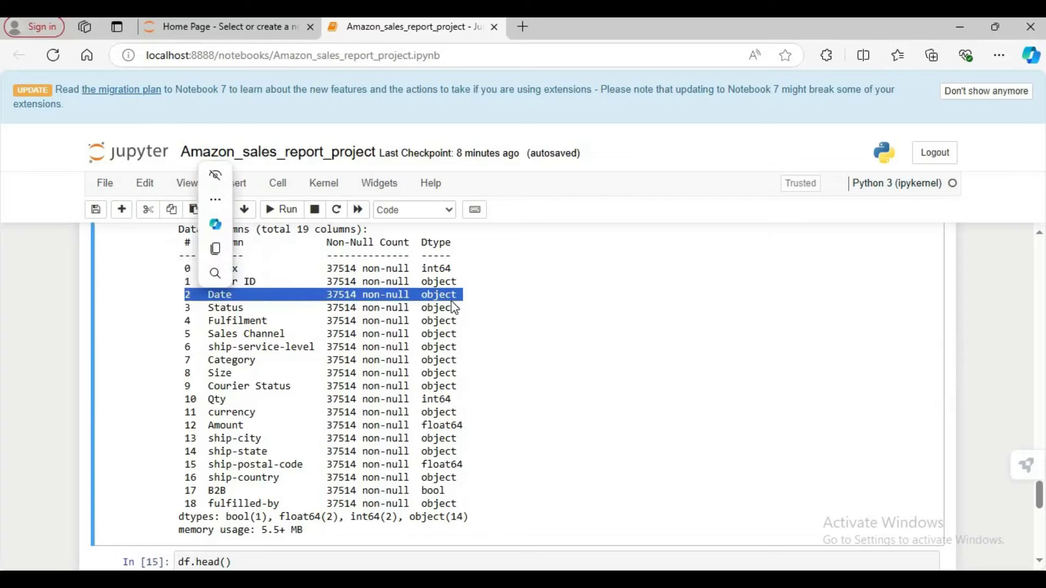
{"action": "left_click", "coordinate": [505, 309]}
{"action": "scroll", "coordinate": [456, 351], "scroll_direction": "down", "scroll_amount": 10}
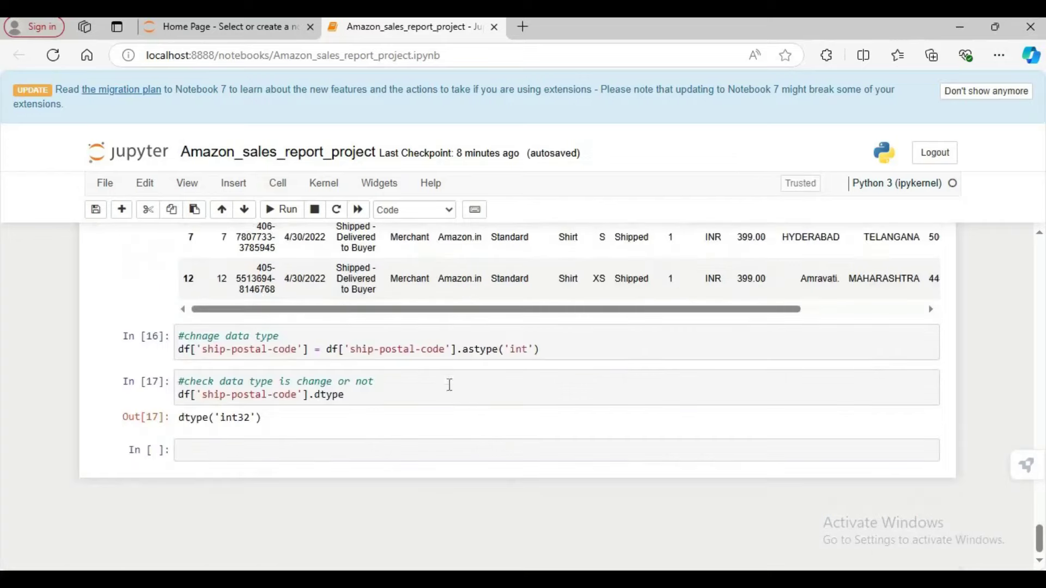
Reference the date column as df['Date'] in the next empty cell, copying the column name from the df.head() output.
{"action": "left_click", "coordinate": [314, 450]}
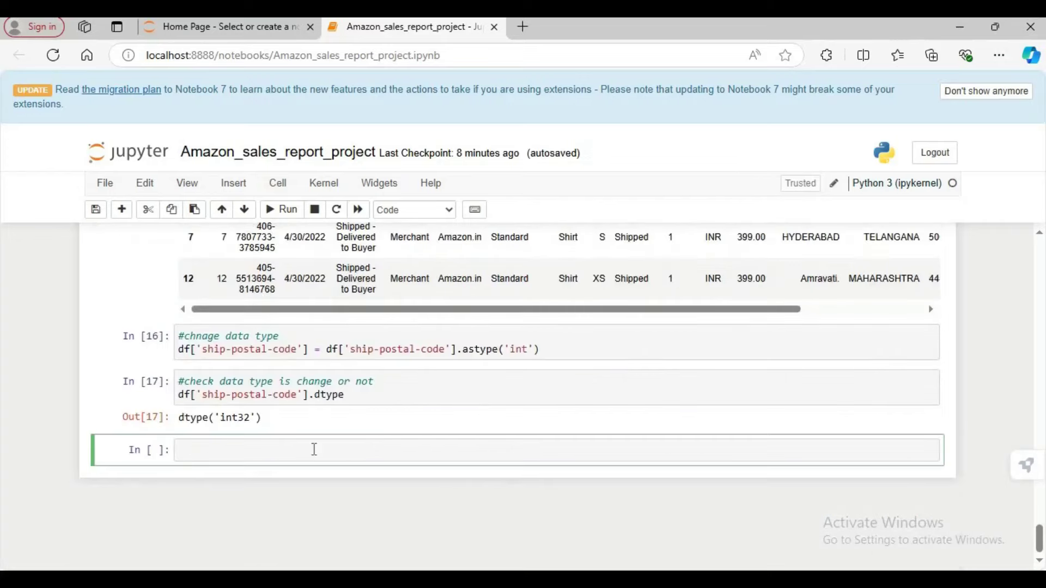
{"action": "type", "text": "df['"}
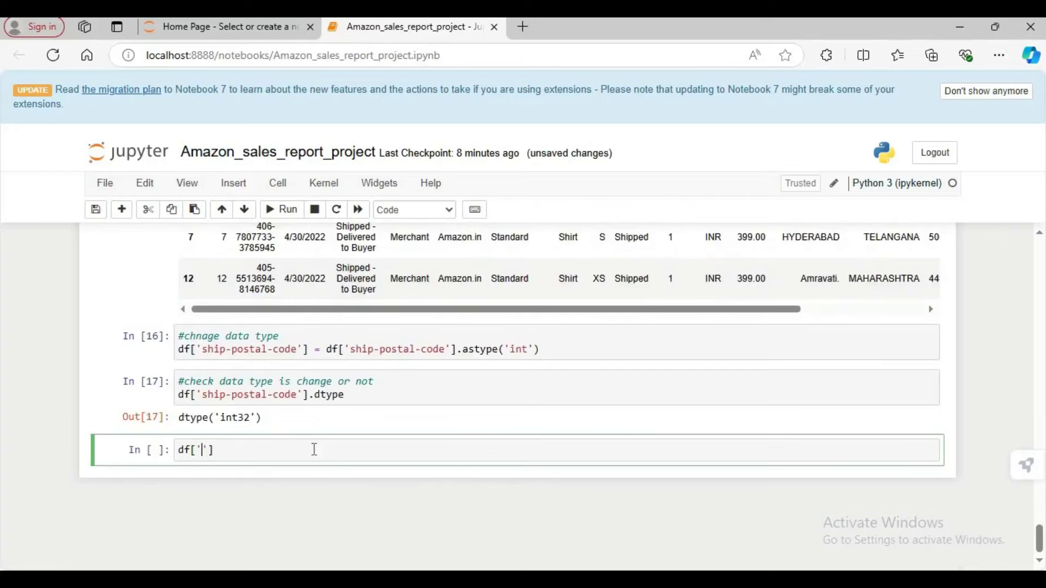
{"action": "scroll", "coordinate": [309, 449], "scroll_direction": "up", "scroll_amount": 8}
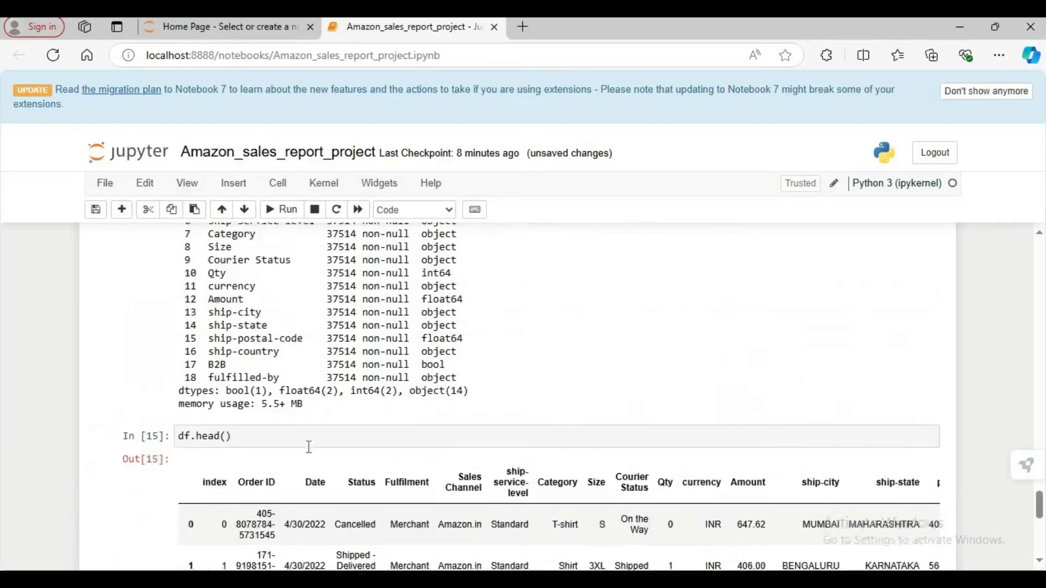
{"action": "scroll", "coordinate": [330, 308], "scroll_direction": "down", "scroll_amount": 4}
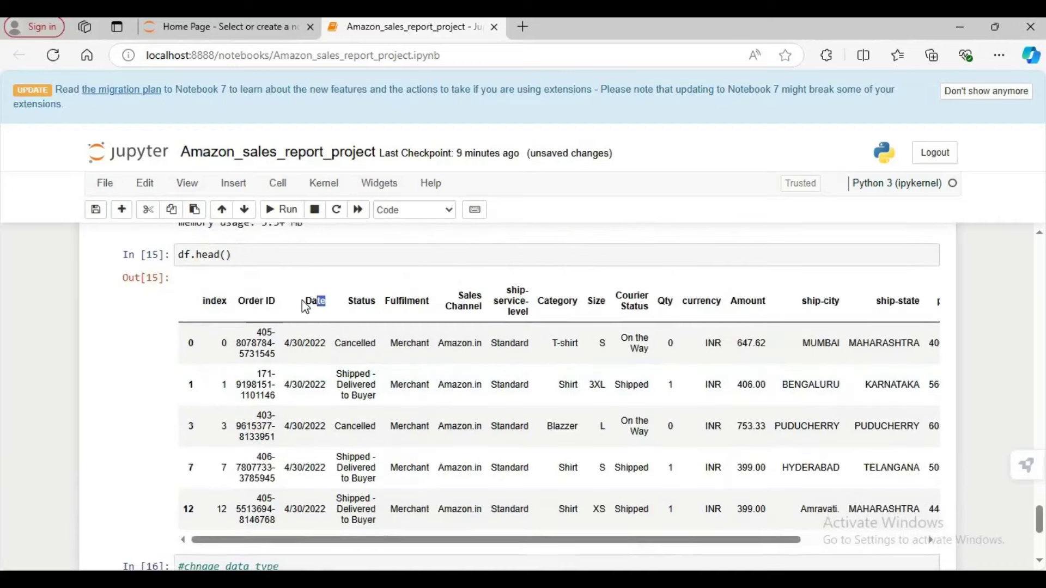
{"action": "left_click_drag", "start_coordinate": [302, 299], "coordinate": [327, 301]}
{"action": "key", "text": "ctrl+c"}
{"action": "left_click", "coordinate": [325, 256]}
{"action": "scroll", "coordinate": [272, 354], "scroll_direction": "down", "scroll_amount": 4}
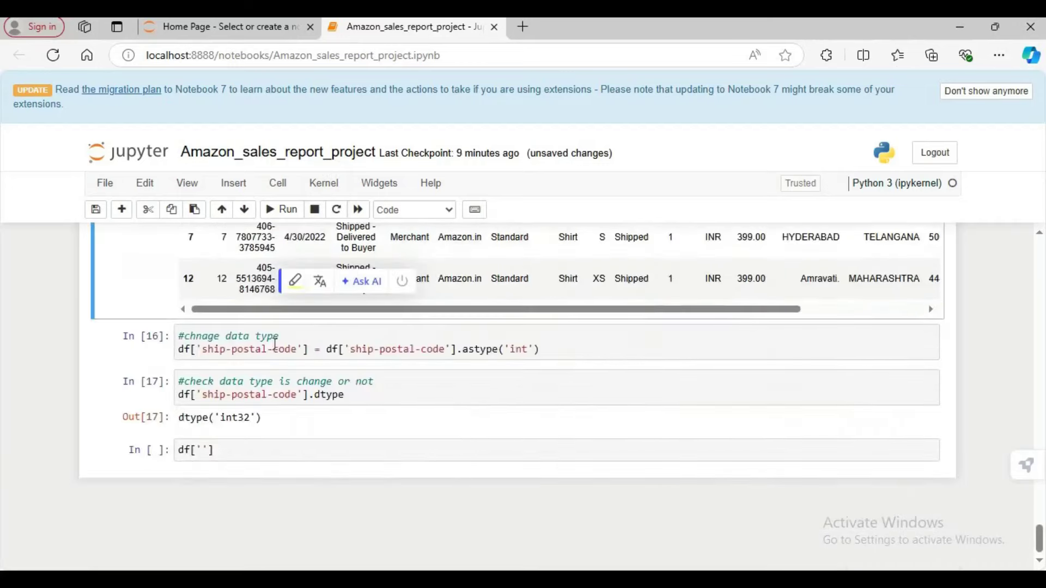
{"action": "left_click", "coordinate": [200, 450]}
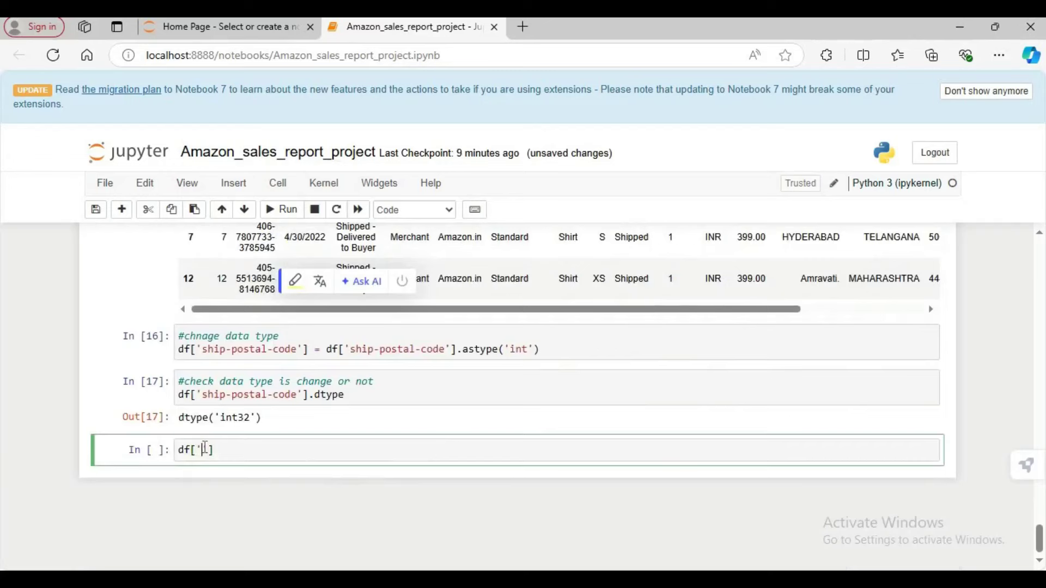
{"action": "key", "text": "ctrl+v"}
{"action": "scroll", "coordinate": [434, 365], "scroll_direction": "up", "scroll_amount": 5}
{"action": "scroll", "coordinate": [431, 397], "scroll_direction": "down", "scroll_amount": 5}
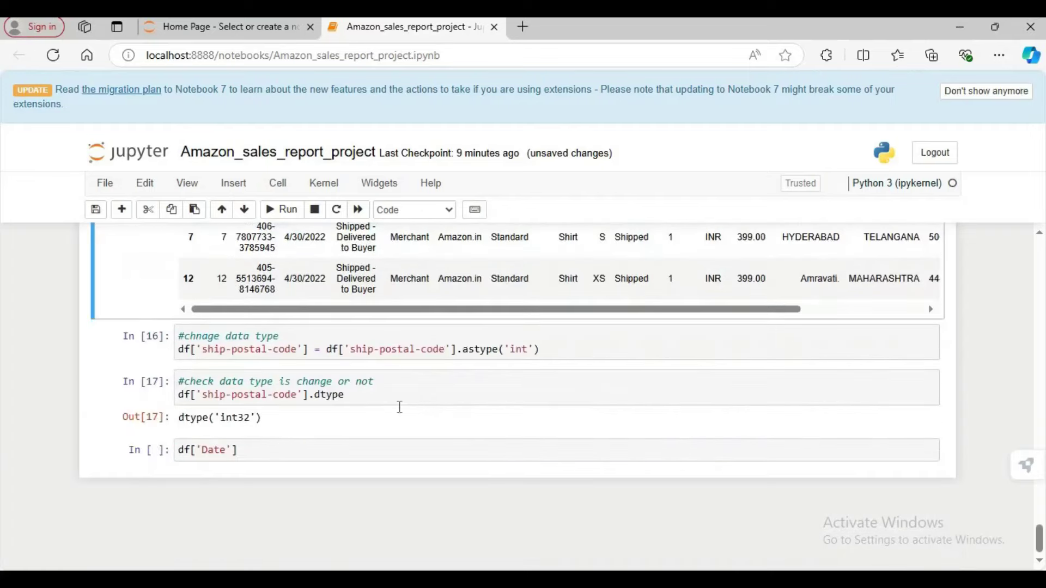
Complete the line with "= pd.to_datetime(df['Date'])" and run the cell to convert the column to datetime.
{"action": "left_click", "coordinate": [274, 448]}
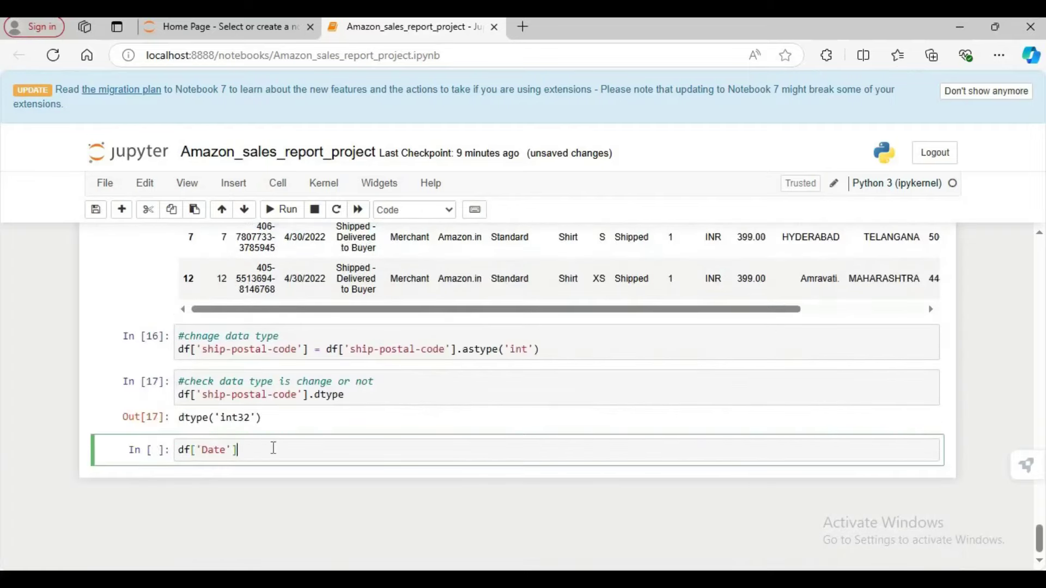
{"action": "type", "text": "="}
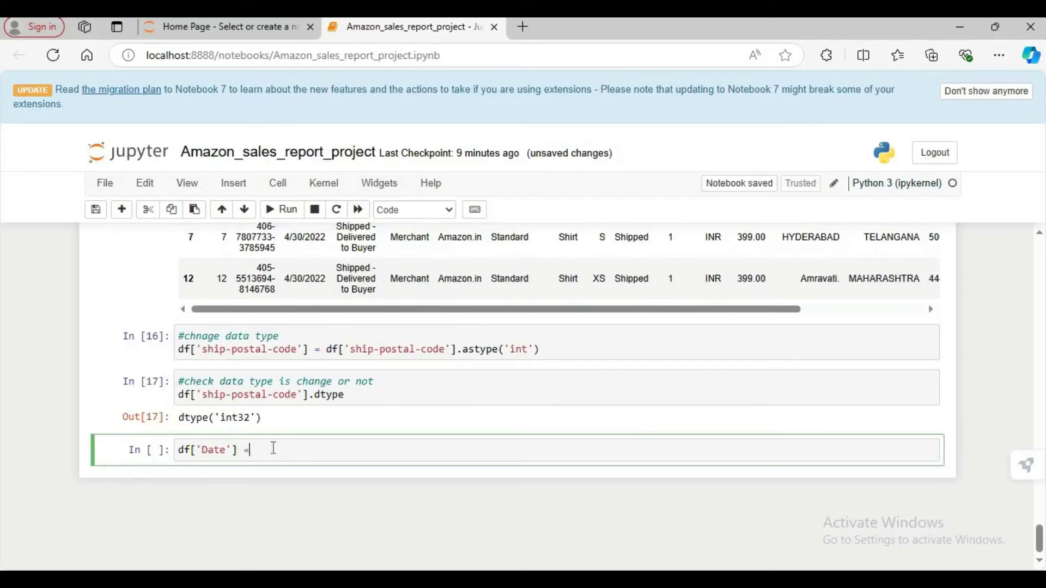
{"action": "type", "text": " pd"}
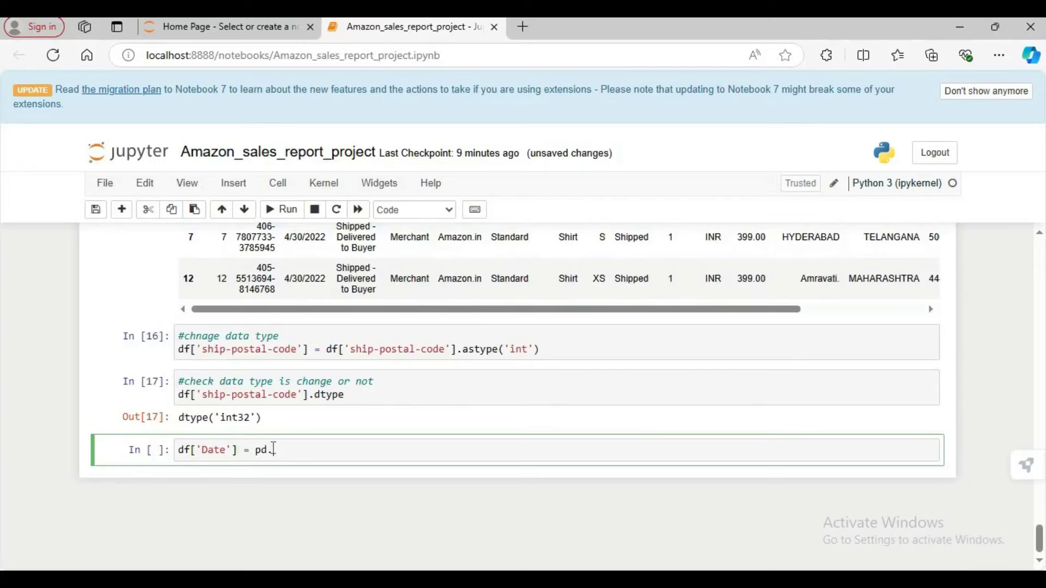
{"action": "type", "text": ".to_datea"}
{"action": "key", "text": "BackSpace"}
{"action": "type", "text": "time(df["}
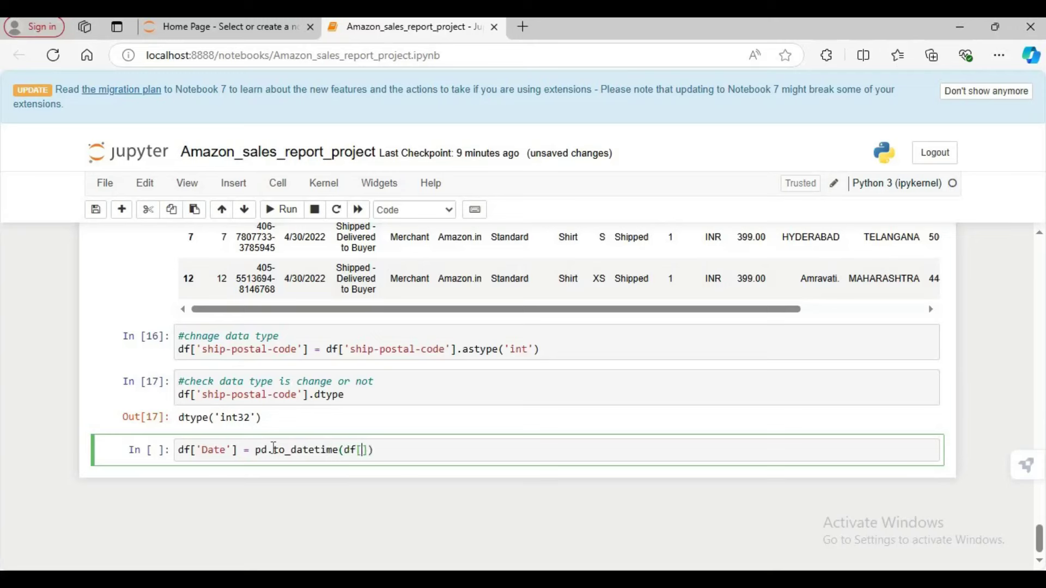
{"action": "type", "text": "'Date"}
{"action": "left_click", "coordinate": [442, 450]}
{"action": "key", "text": "shift+Return"}
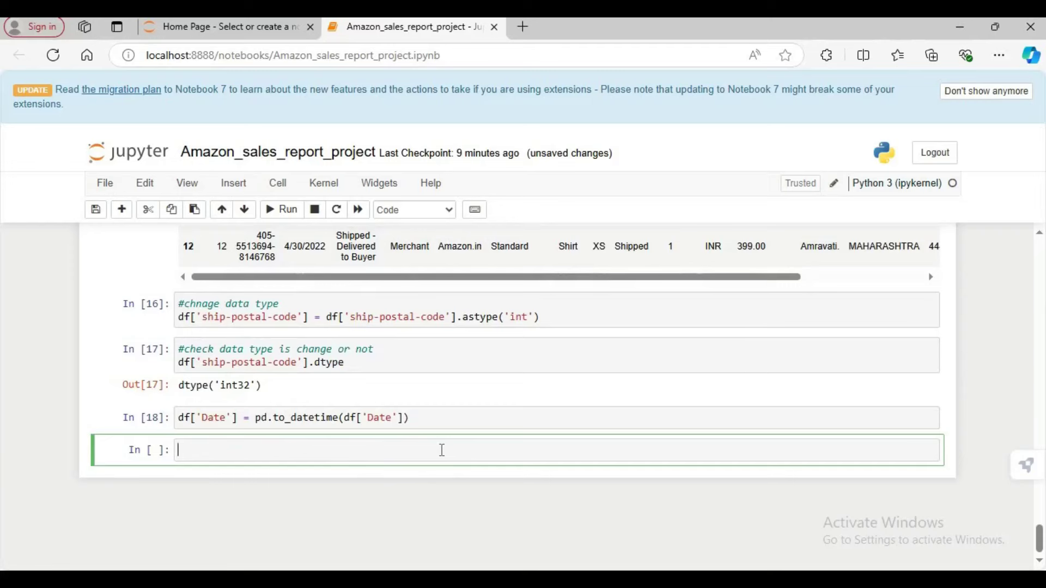
Copy the line df['ship-postal-code'].dtype from the data type check into the new empty cell.
{"action": "left_click_drag", "start_coordinate": [345, 363], "coordinate": [176, 370]}
{"action": "key", "text": "ctrl+c"}
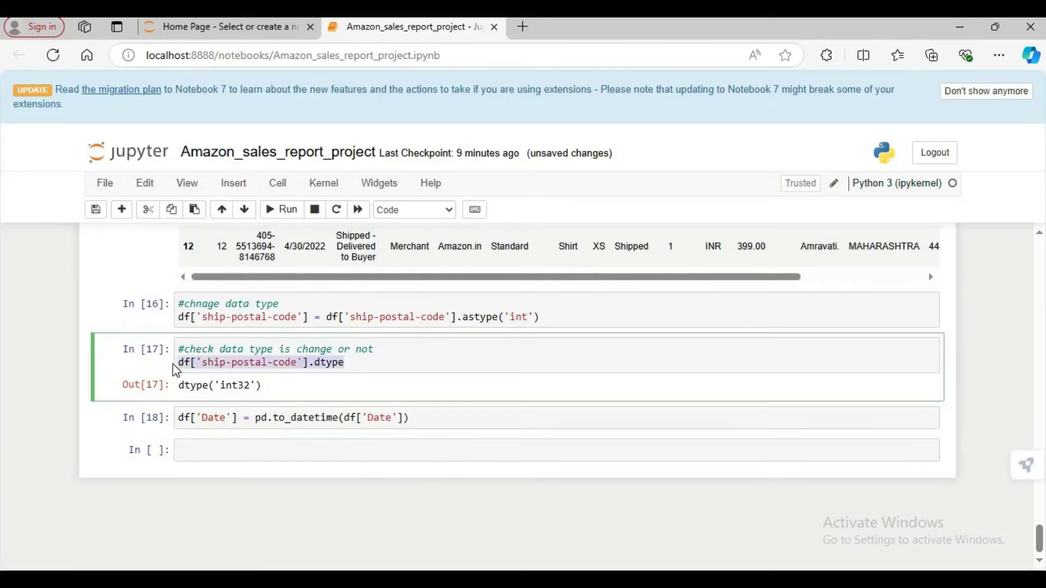
{"action": "left_click", "coordinate": [227, 450]}
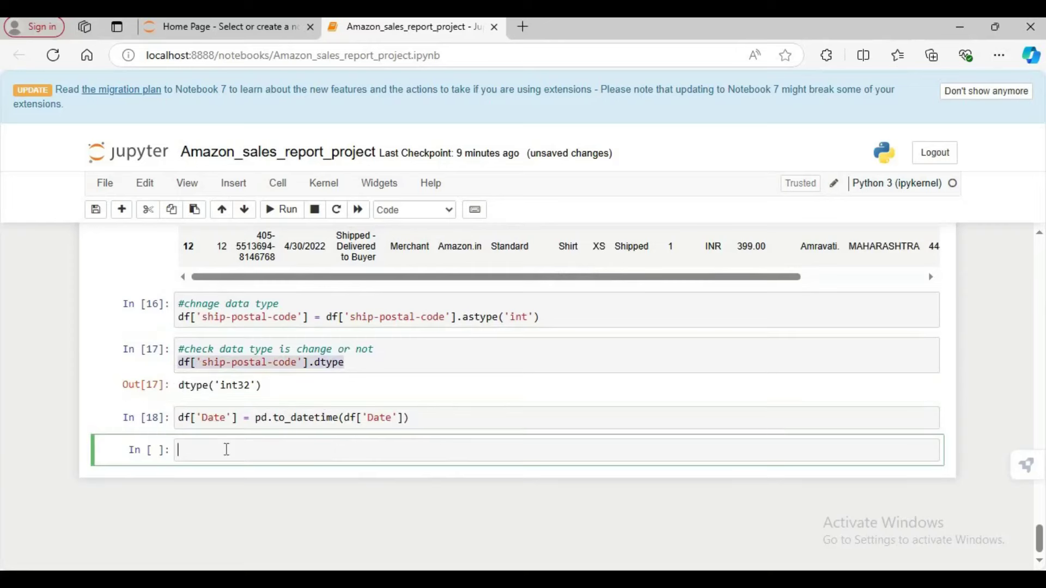
{"action": "key", "text": "ctrl+v"}
Clear the ship-postal-code column name from the copied dtype line.
{"action": "left_click_drag", "start_coordinate": [297, 449], "coordinate": [205, 450]}
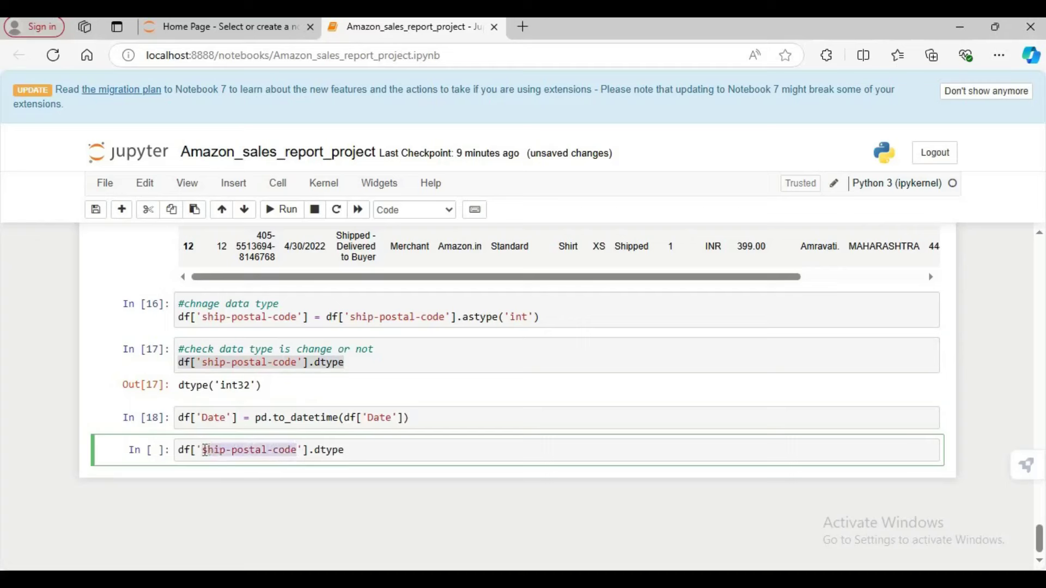
{"action": "key", "text": "ctrl+v"}
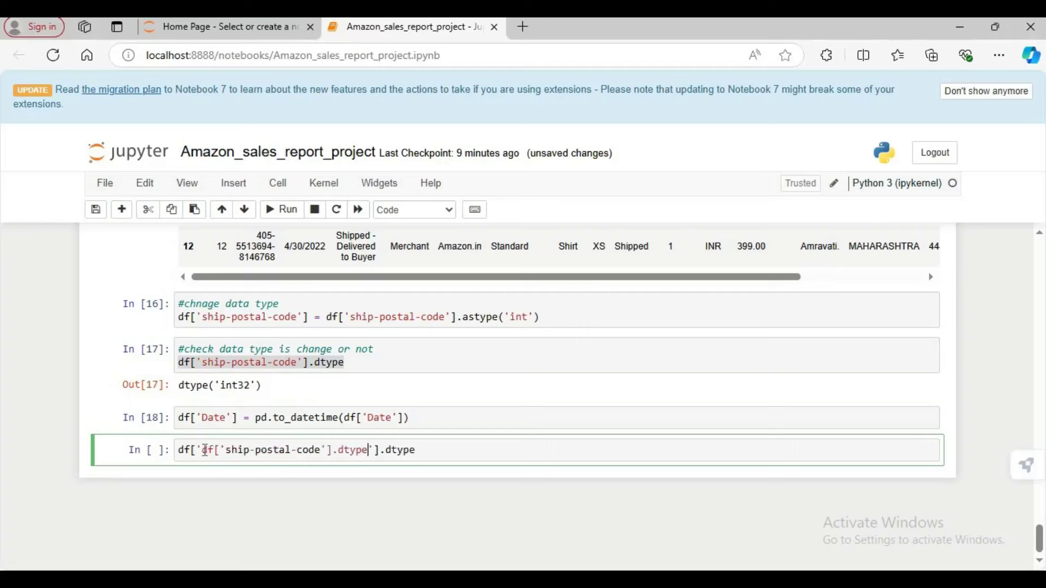
{"action": "key", "text": "BackSpace"}
{"action": "key", "text": "BackSpace"}
{"action": "key", "text": "BackSpace"}
{"action": "key", "text": "BackSpace"}
{"action": "key", "text": "BackSpace"}
{"action": "key", "text": "BackSpace"}
{"action": "key", "text": "BackSpace"}
{"action": "key", "text": "BackSpace"}
{"action": "key", "text": "BackSpace"}
{"action": "key", "text": "BackSpace"}
{"action": "key", "text": "BackSpace"}
{"action": "key", "text": "BackSpace"}
{"action": "key", "text": "BackSpace"}
{"action": "key", "text": "BackSpace"}
{"action": "key", "text": "BackSpace"}
{"action": "key", "text": "BackSpace"}
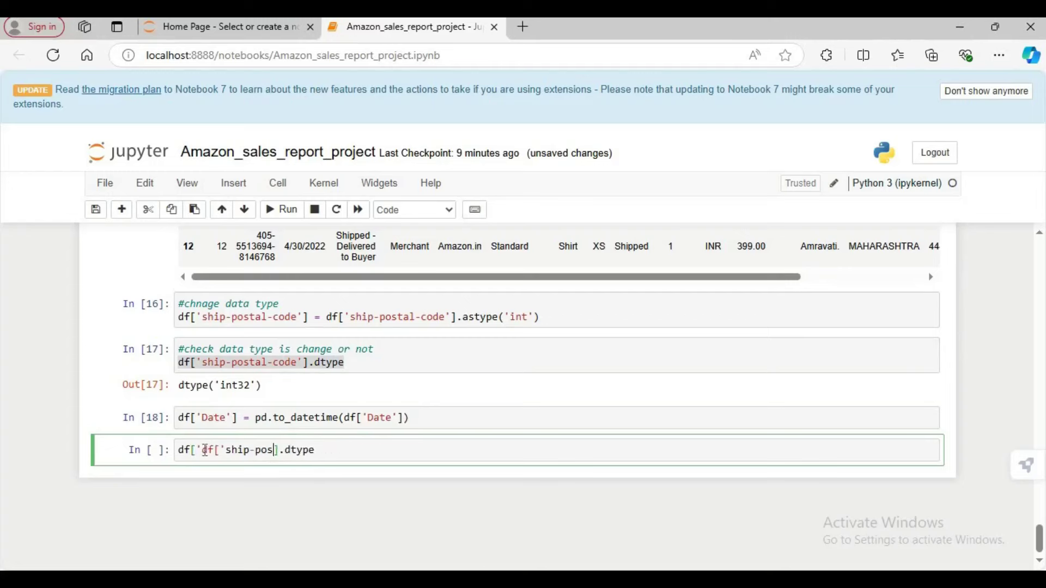
{"action": "key", "text": "BackSpace"}
{"action": "key", "text": "BackSpace"}
{"action": "key", "text": "BackSpace"}
{"action": "key", "text": "BackSpace"}
{"action": "key", "text": "BackSpace"}
{"action": "key", "text": "BackSpace"}
{"action": "key", "text": "BackSpace"}
{"action": "key", "text": "BackSpace"}
{"action": "key", "text": "BackSpace"}
{"action": "key", "text": "BackSpace"}
{"action": "key", "text": "BackSpace"}
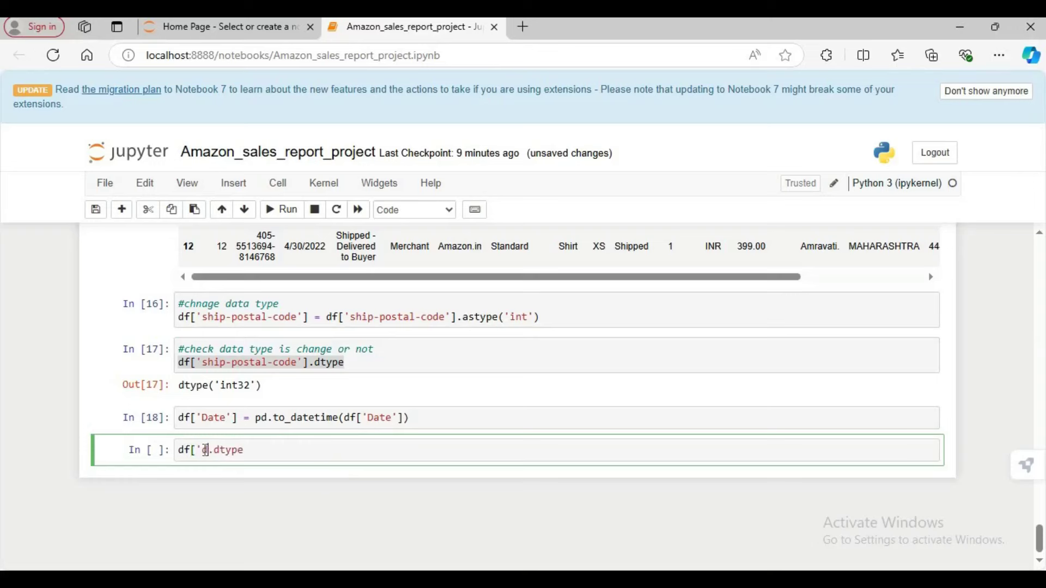
{"action": "key", "text": "BackSpace"}
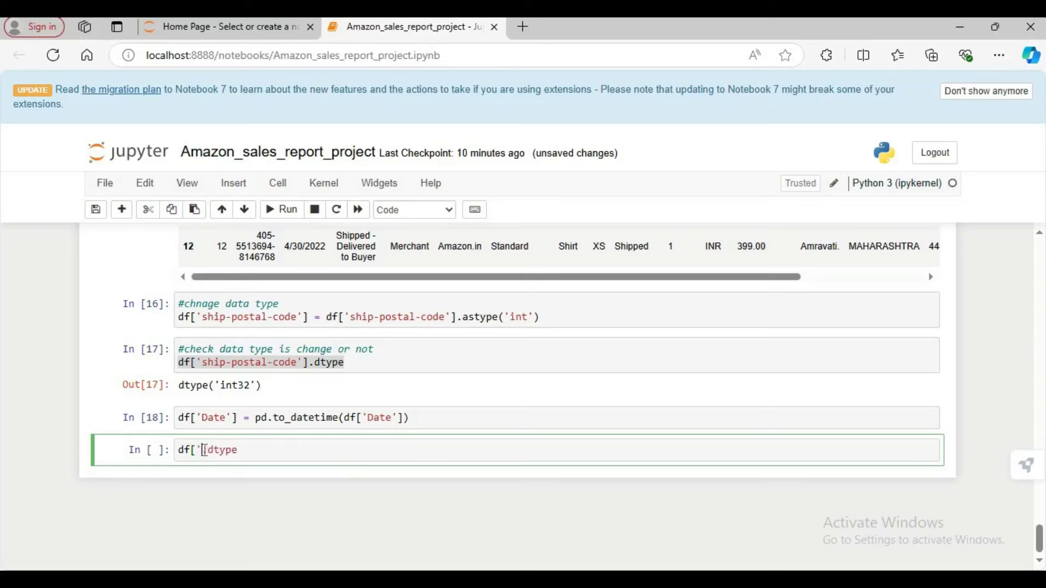
Complete the line as df['Date'].dtype, run the cell and compare the result with the earlier outputs.
{"action": "type", "text": "]"}
{"action": "type", "text": "]"}
{"action": "type", "text": "Da"}
{"action": "type", "text": "te"}
{"action": "key", "text": "shift+Return"}
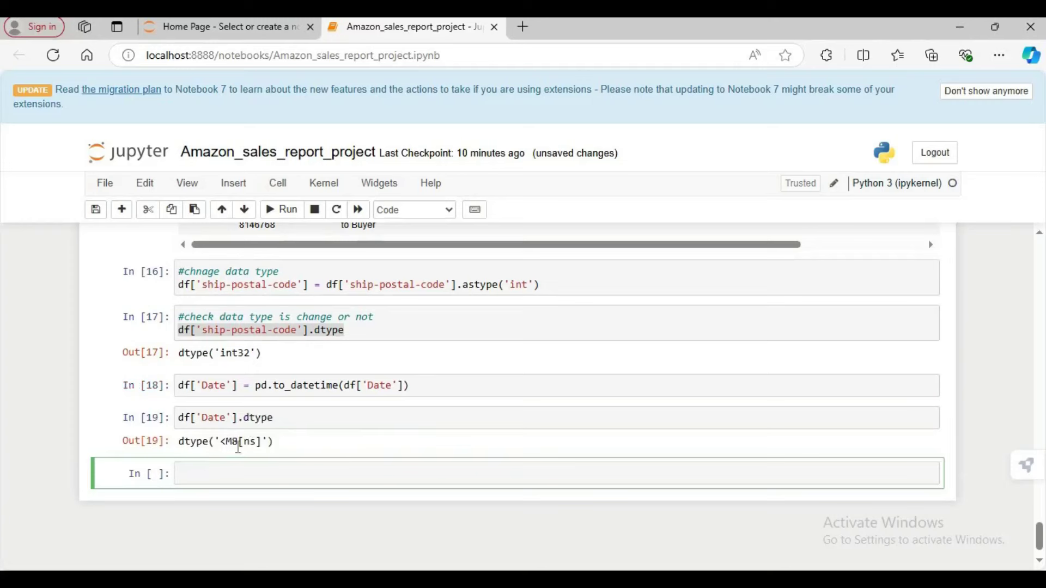
{"action": "scroll", "coordinate": [238, 462], "scroll_direction": "up", "scroll_amount": 15}
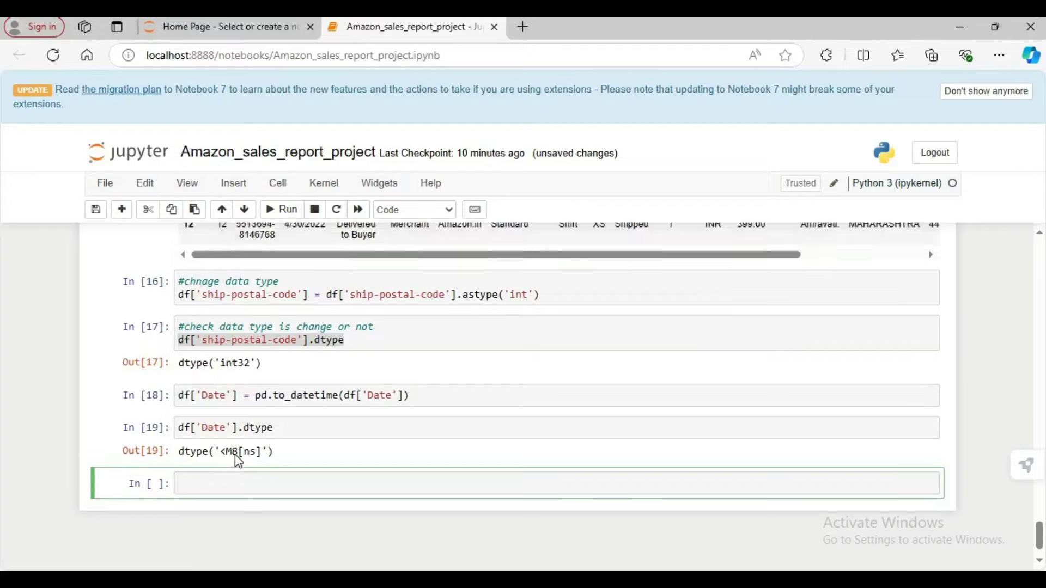
{"action": "scroll", "coordinate": [234, 455], "scroll_direction": "down", "scroll_amount": 15}
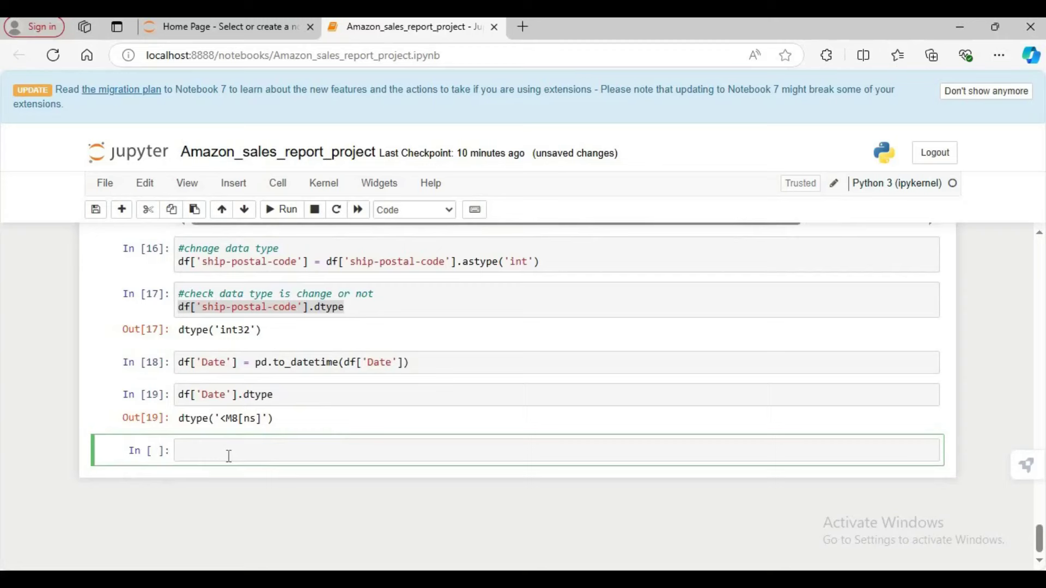
Run df.describe() in the next cell and review the summary statistics of the numeric and date columns.
{"action": "type", "text": "df.describe("}
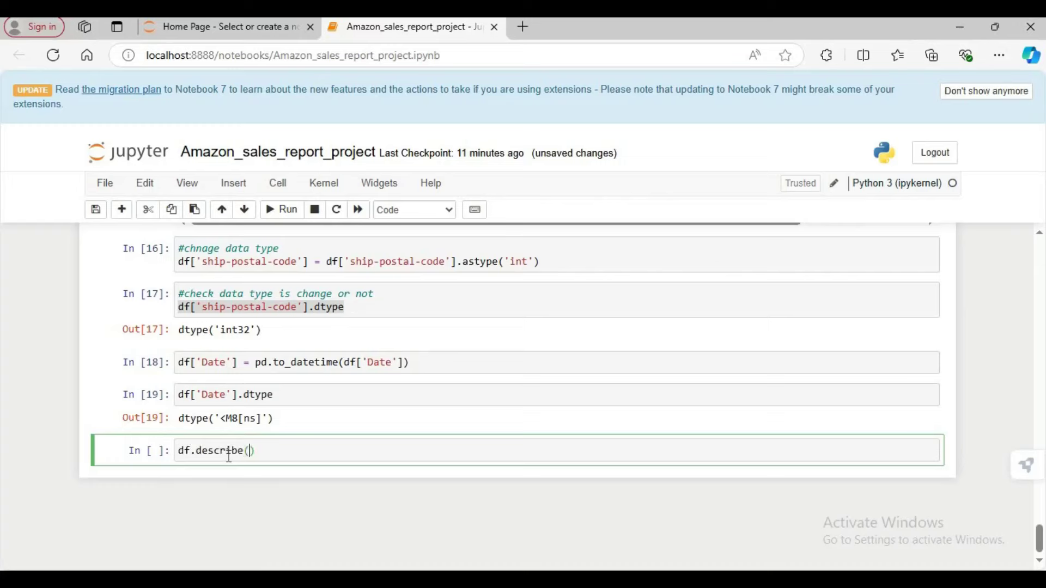
{"action": "key", "text": "shift+Return"}
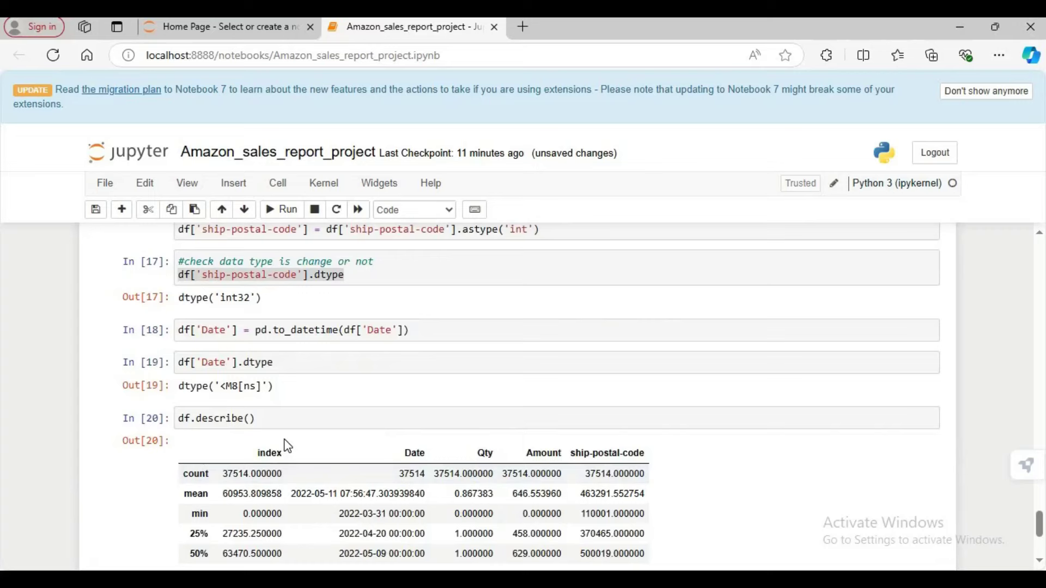
{"action": "scroll", "coordinate": [256, 455], "scroll_direction": "down", "scroll_amount": 1}
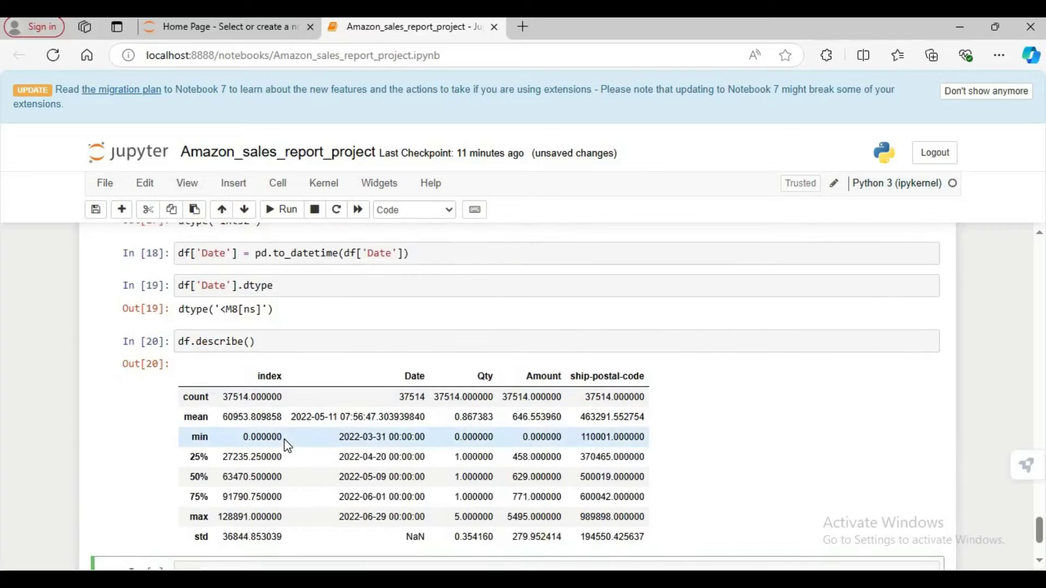
{"action": "scroll", "coordinate": [288, 446], "scroll_direction": "down", "scroll_amount": 1}
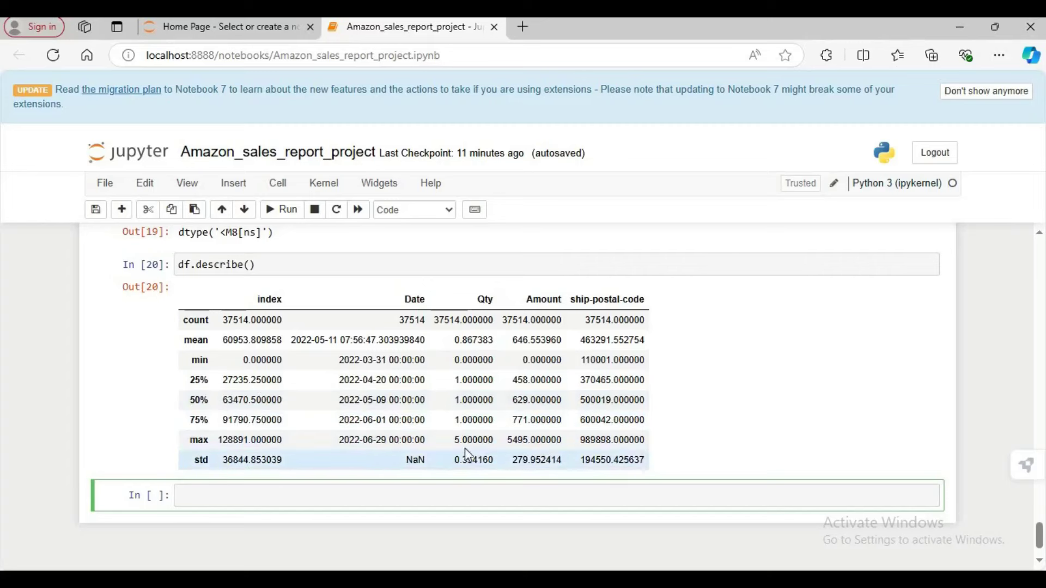
{"action": "scroll", "coordinate": [444, 421], "scroll_direction": "up", "scroll_amount": 2}
{"action": "scroll", "coordinate": [444, 421], "scroll_direction": "up", "scroll_amount": 1}
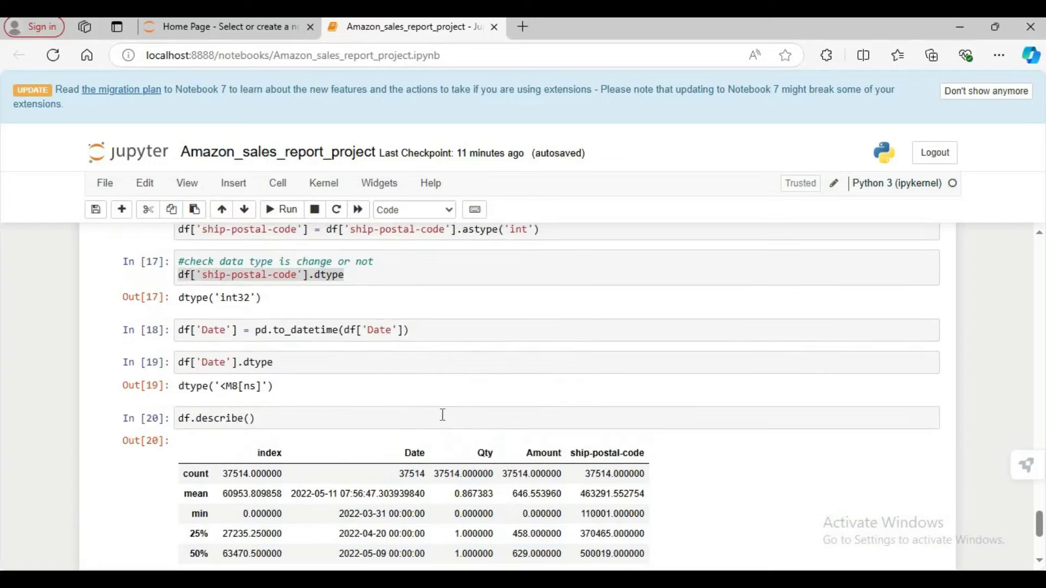
{"action": "scroll", "coordinate": [442, 415], "scroll_direction": "down", "scroll_amount": 3}
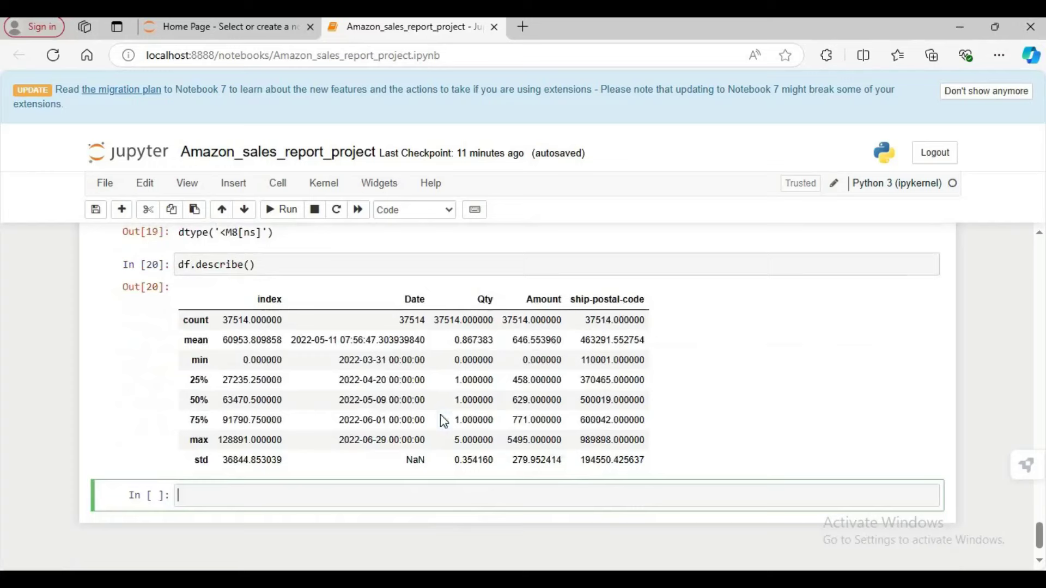
{"action": "scroll", "coordinate": [438, 415], "scroll_direction": "up", "scroll_amount": 2}
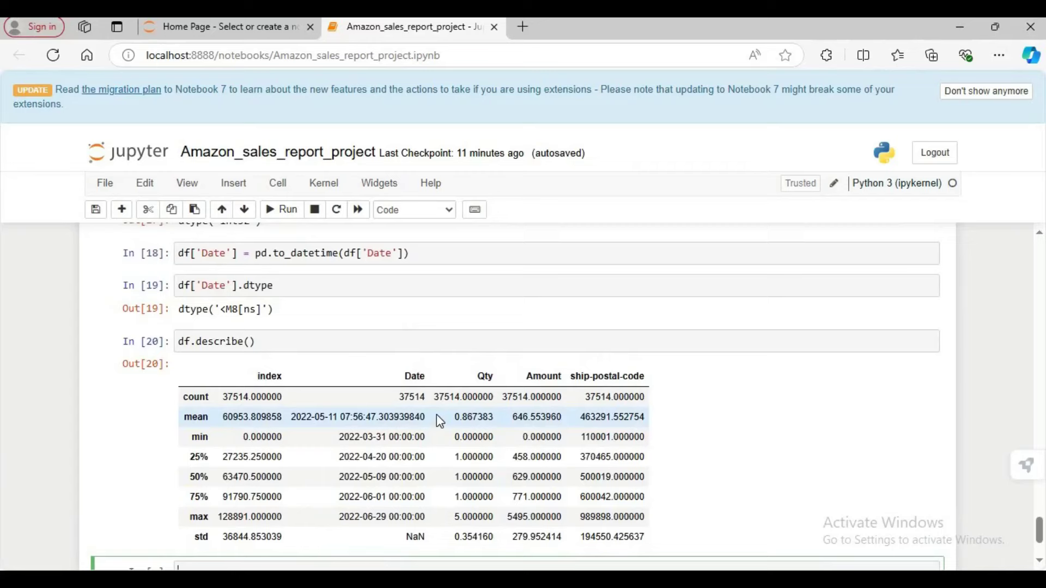
{"action": "scroll", "coordinate": [437, 417], "scroll_direction": "down", "scroll_amount": 2}
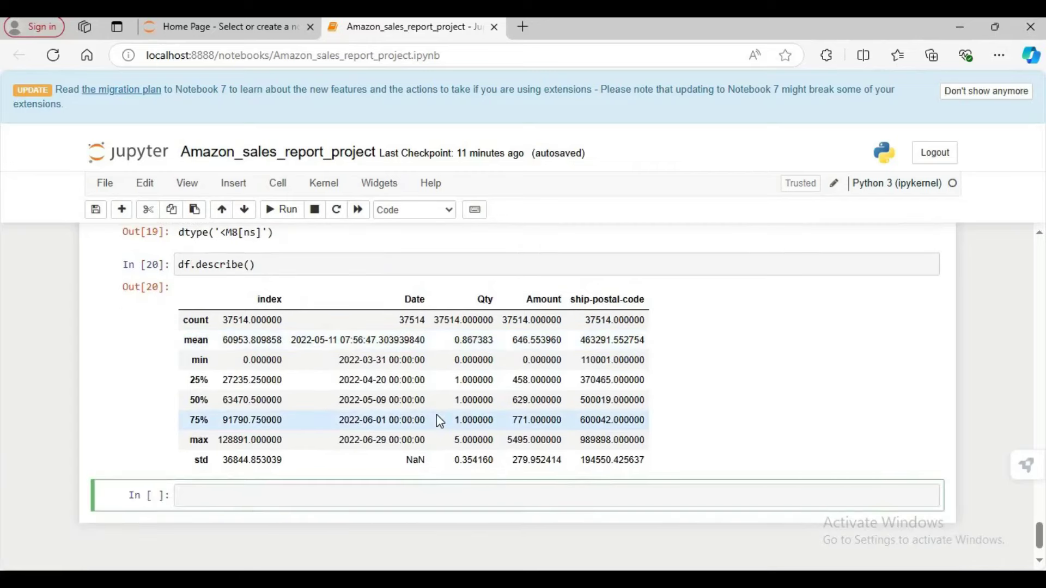
Copy the df.describe() line from the summary statistics cell into the new empty cell.
{"action": "scroll", "coordinate": [439, 420], "scroll_direction": "up", "scroll_amount": 3}
{"action": "scroll", "coordinate": [438, 419], "scroll_direction": "down", "scroll_amount": 3}
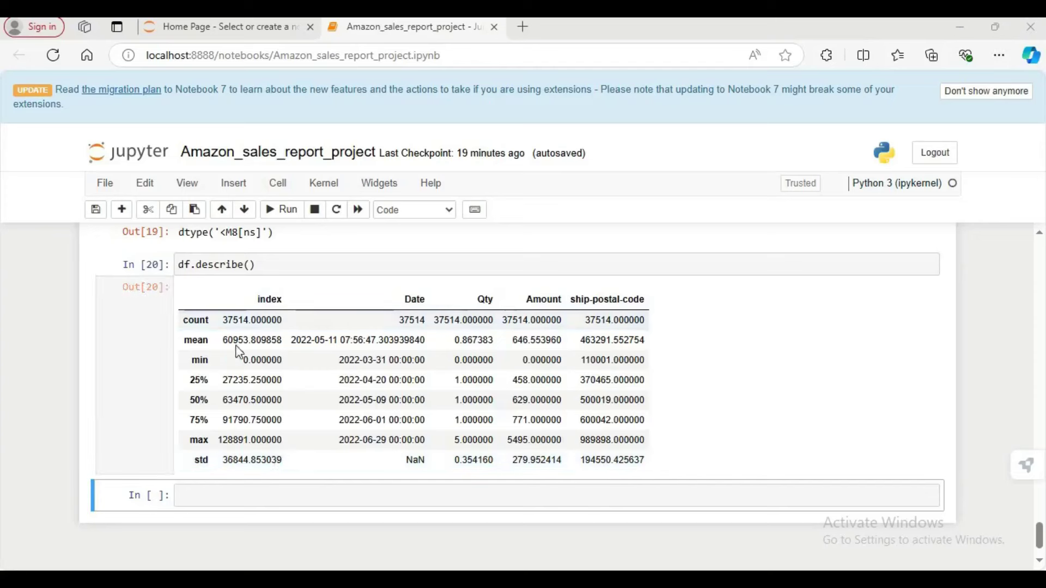
{"action": "left_click", "coordinate": [205, 492]}
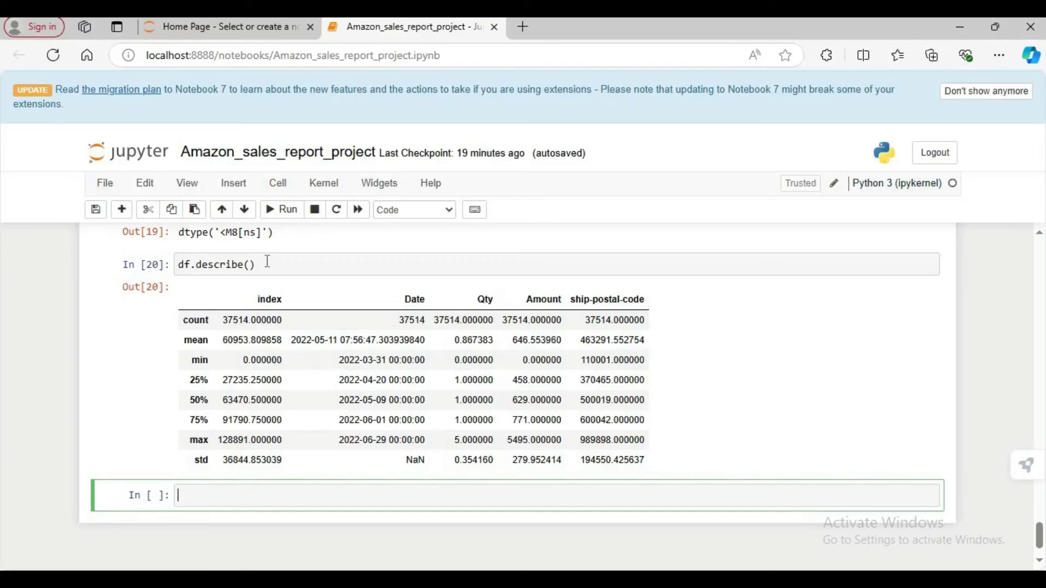
{"action": "left_click_drag", "start_coordinate": [266, 264], "coordinate": [180, 262]}
{"action": "key", "text": "ctrl+c"}
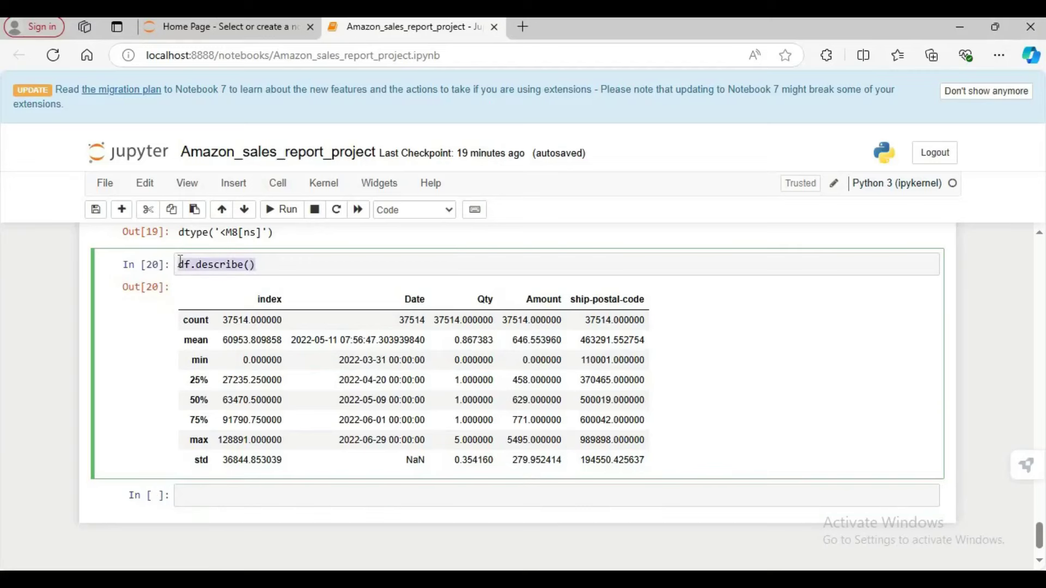
{"action": "left_click", "coordinate": [200, 493]}
{"action": "key", "text": "ctrl+v"}
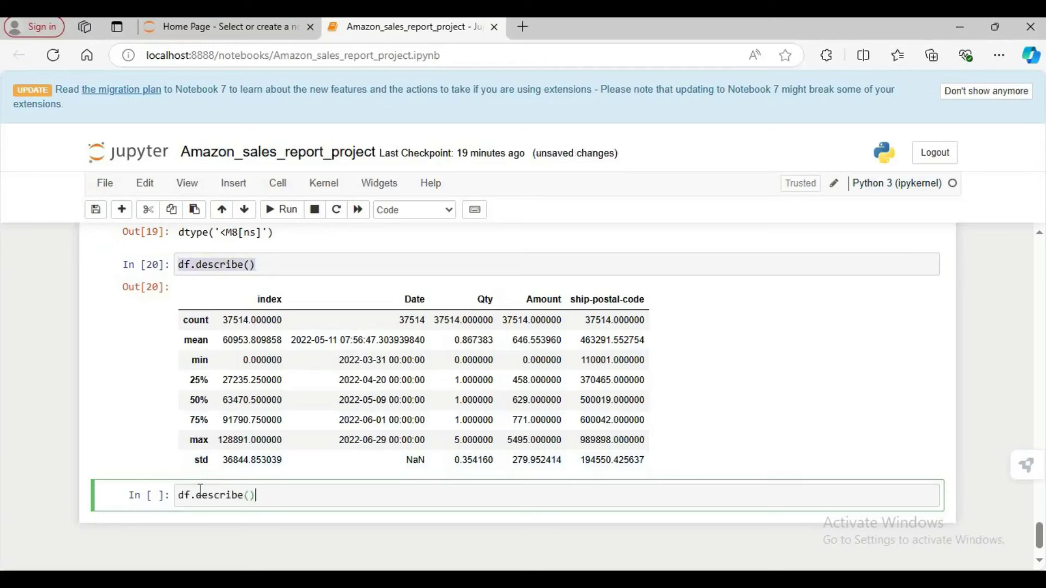
Add the argument inculde='object' inside the parentheses of the copied describe call and run the cell.
{"action": "key", "text": "Left"}
{"action": "type", "text": "inculde"}
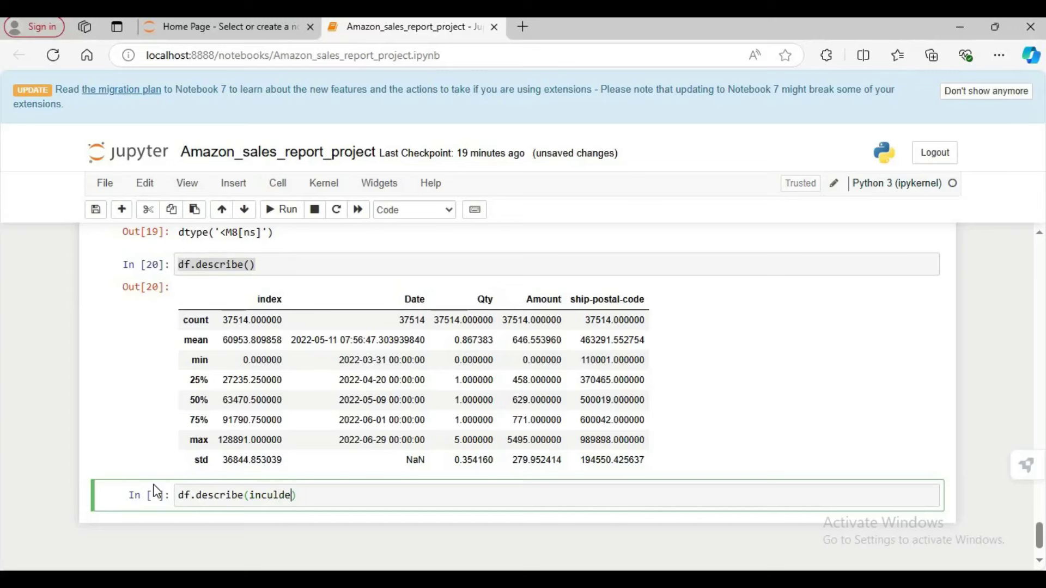
{"action": "type", "text": "='object"}
{"action": "key", "text": "shift+Return"}
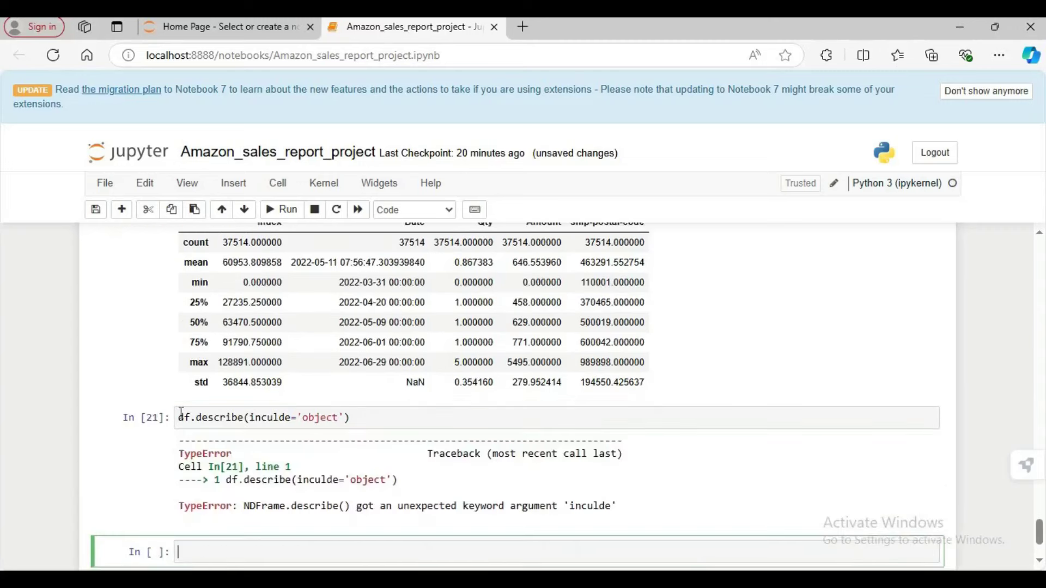
Correct the misspelled keyword to include, rerun df.describe(include='object') and view the summary of the object columns.
{"action": "left_click", "coordinate": [280, 417]}
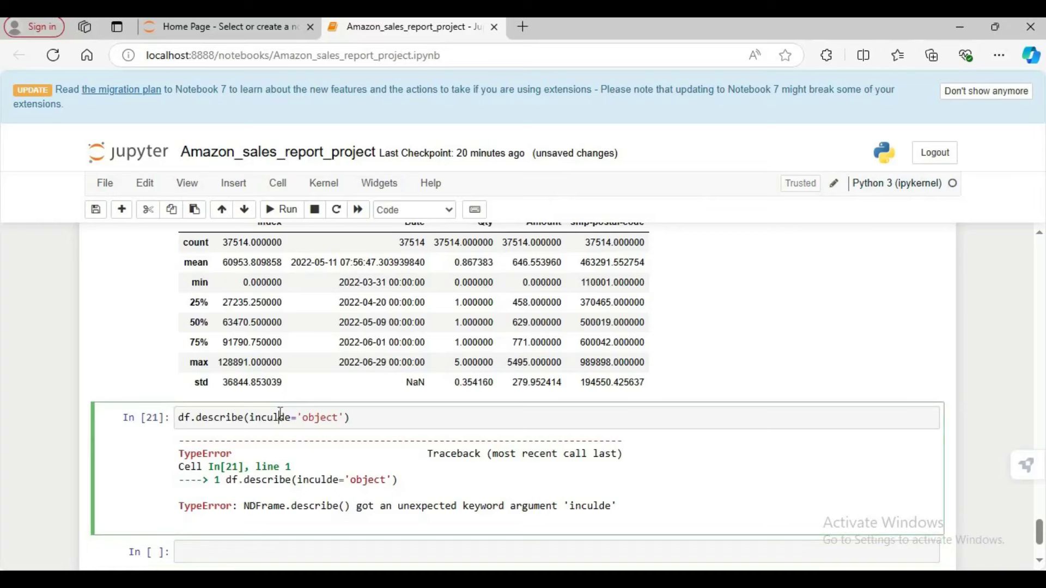
{"action": "key", "text": "BackSpace"}
{"action": "key", "text": "BackSpace"}
{"action": "type", "text": "lu"}
{"action": "key", "text": "shift+Return"}
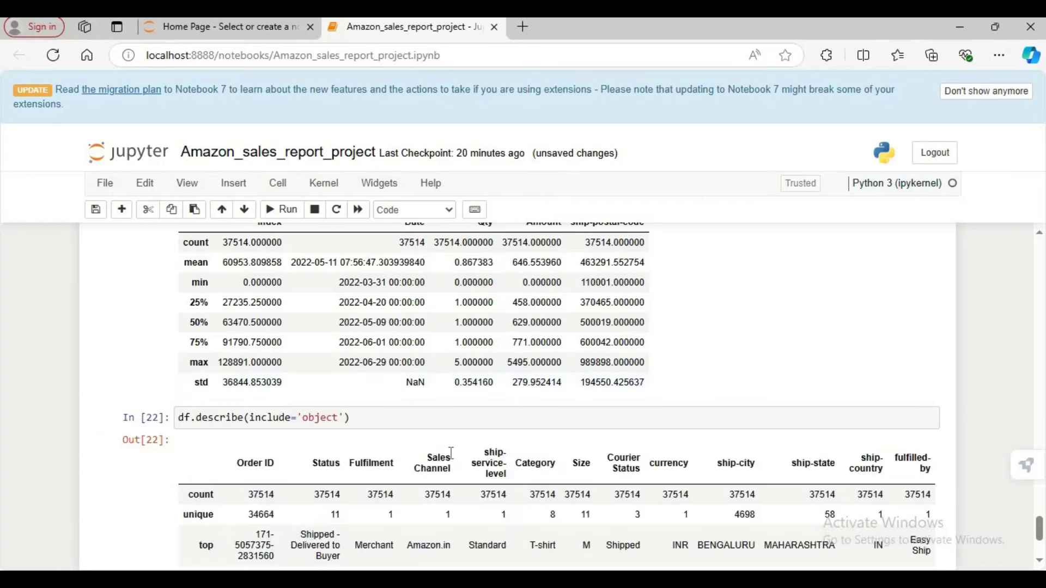
{"action": "scroll", "coordinate": [451, 453], "scroll_direction": "down", "scroll_amount": 3}
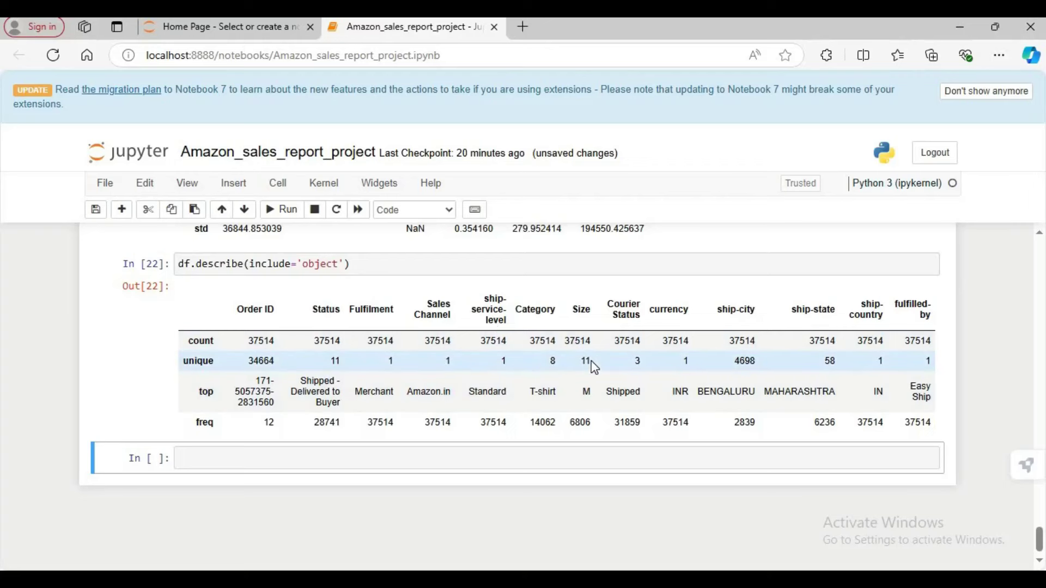
Insert the comment "#describe our data with objects datatypes" on a new line above the df.describe(include='object') call.
{"action": "left_click", "coordinate": [361, 264]}
{"action": "left_click", "coordinate": [179, 264]}
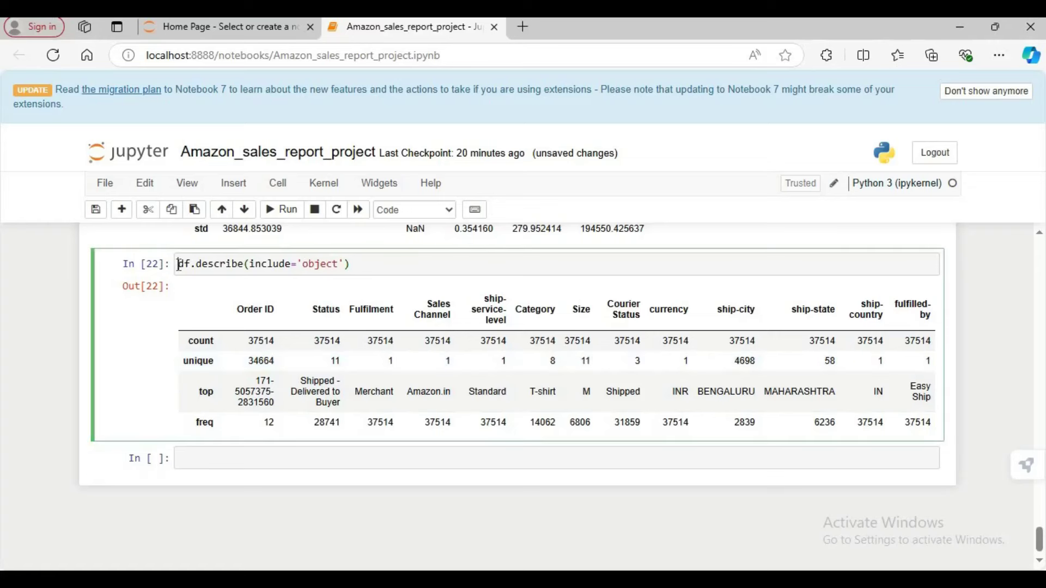
{"action": "key", "text": "Return"}
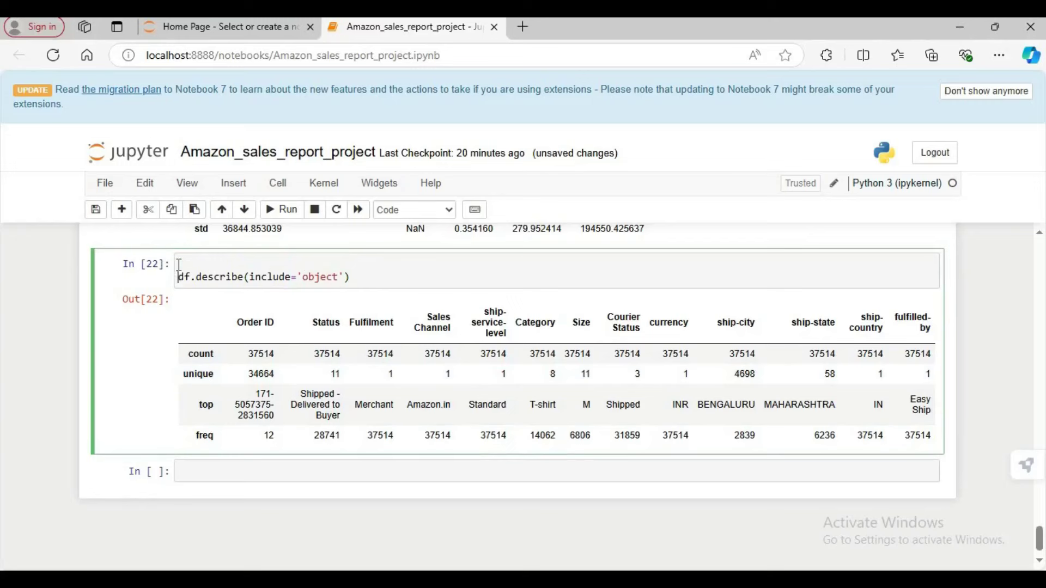
{"action": "left_click", "coordinate": [179, 265]}
{"action": "type", "text": "#describe our data "}
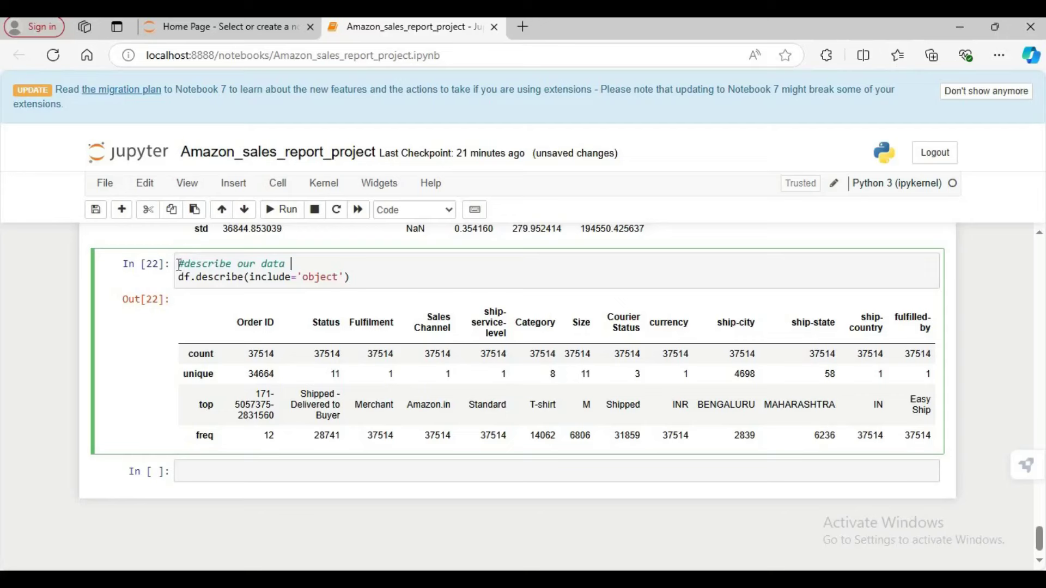
{"action": "type", "text": "i"}
{"action": "key", "text": "BackSpace"}
{"action": "type", "text": "with objects v"}
{"action": "key", "text": "BackSpace"}
{"action": "type", "text": "datatypes"}
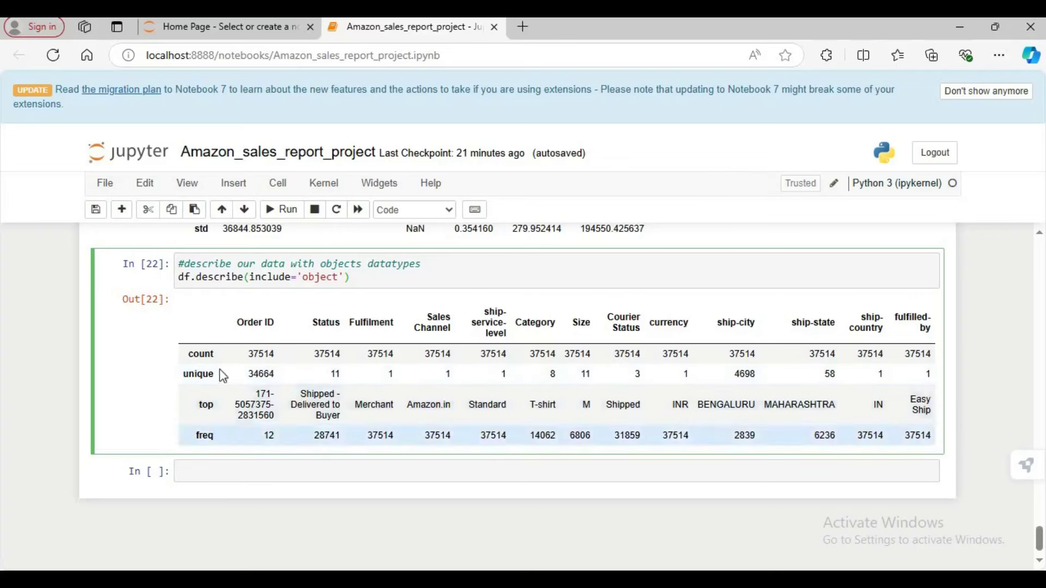
Start the next empty cell with the comment line "#describe for specific columns".
{"action": "left_click", "coordinate": [298, 464]}
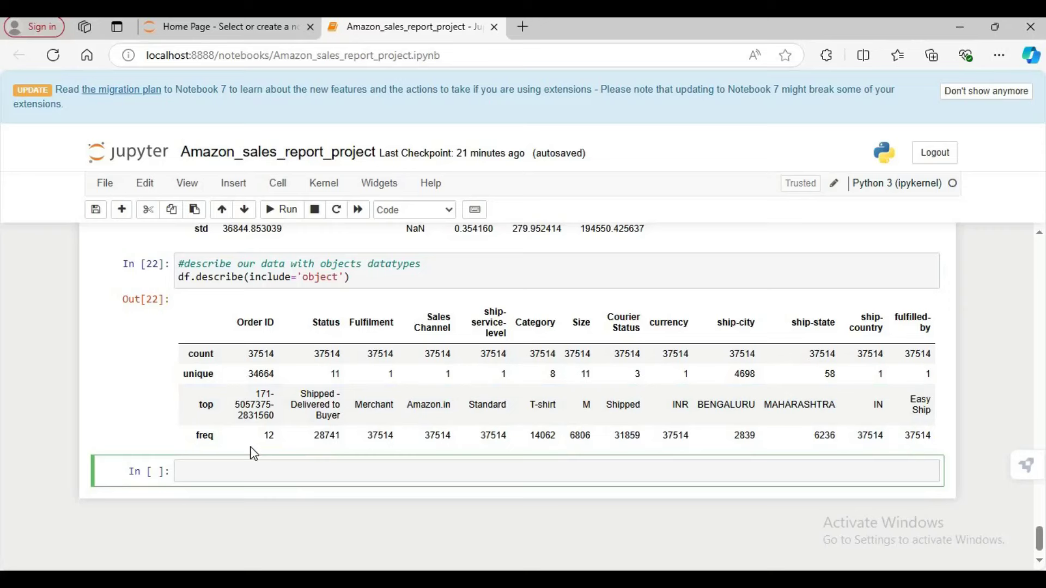
{"action": "type", "text": "#desc"}
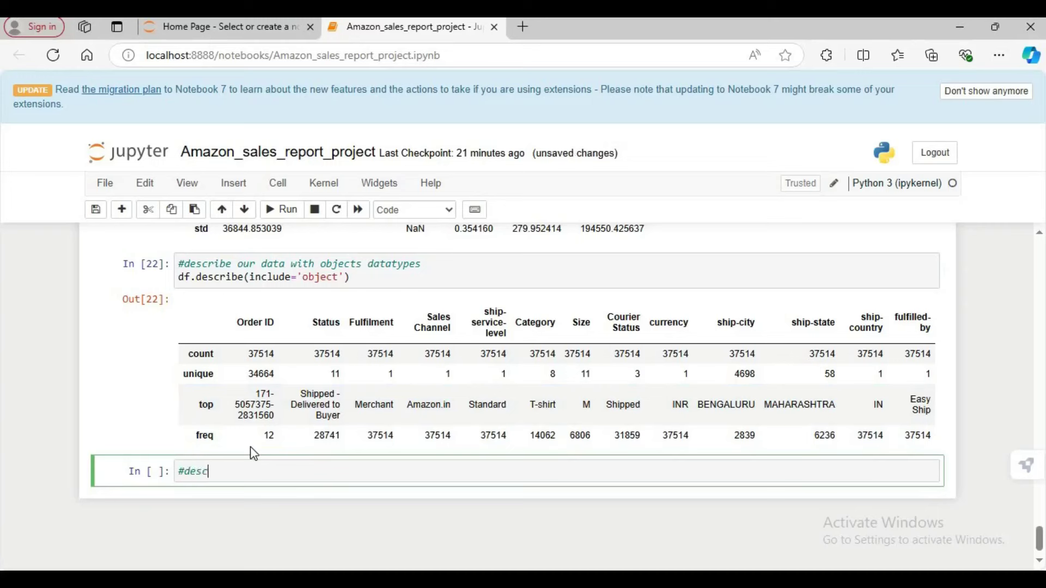
{"action": "type", "text": "ribe for specific "}
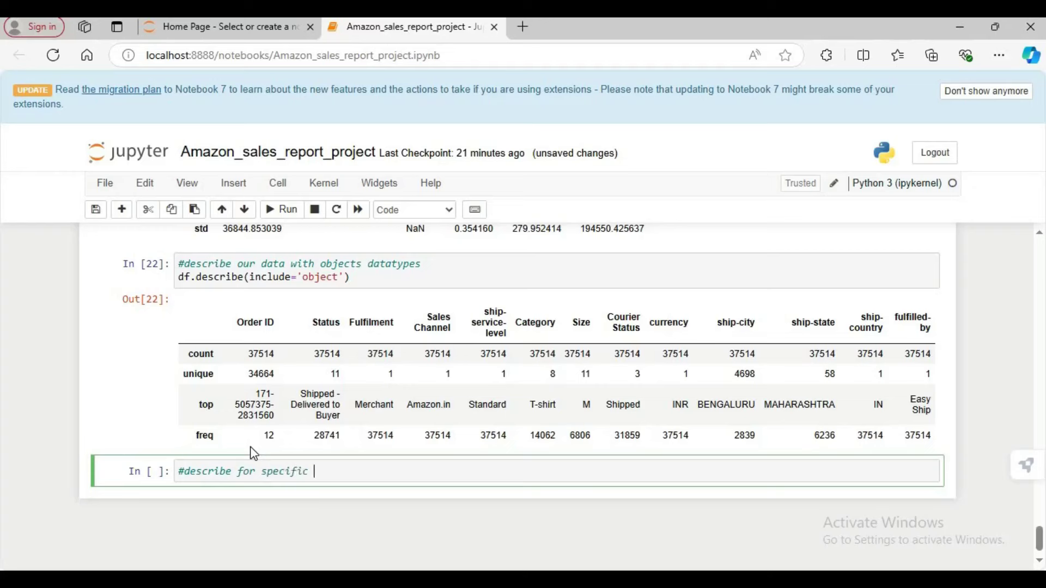
{"action": "type", "text": "columns"}
{"action": "key", "text": "Return"}
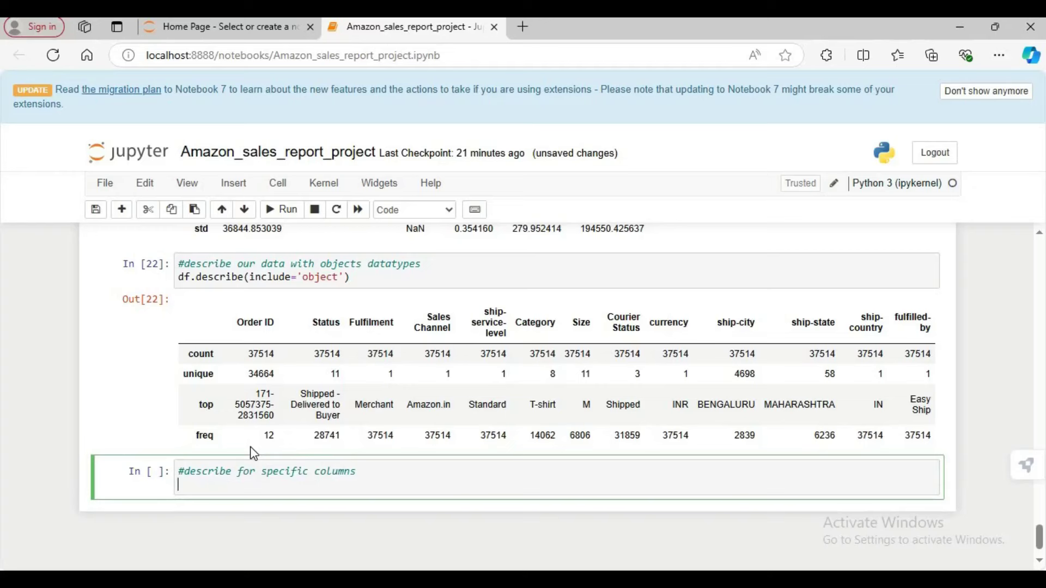
Below the comment, write the two-column selection df[['Qty','Amount']].
{"action": "type", "text": "df[['"}
{"action": "type", "text": "Qty"}
{"action": "key", "text": "Right"}
{"action": "type", "text": ",'Amount"}
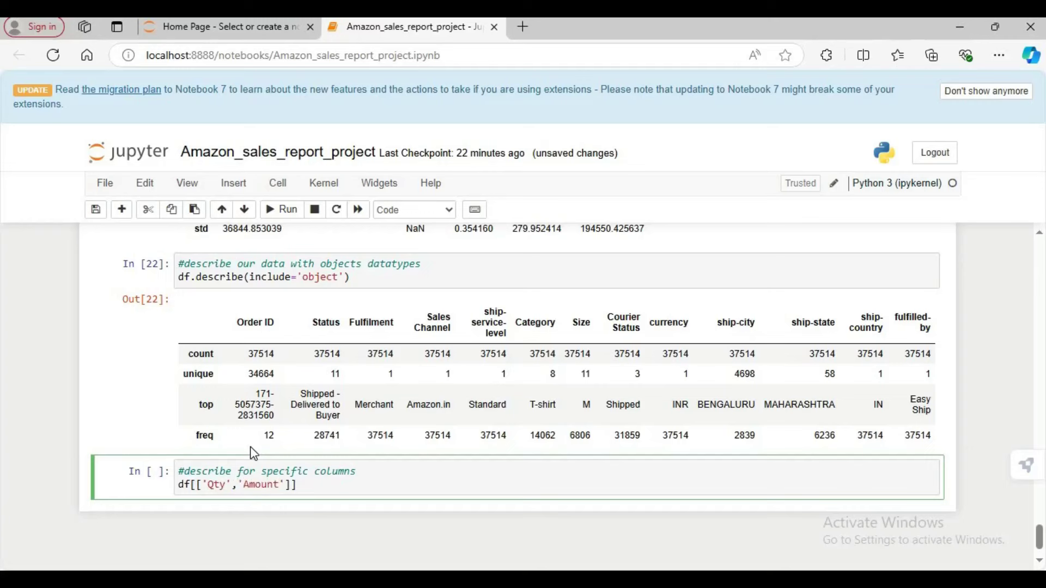
Append .describe() to the Qty and Amount selection, run the cell and compare its statistics with the earlier outputs.
{"action": "key", "text": "Right"}
{"action": "key", "text": "Right"}
{"action": "type", "text": ".describe("}
{"action": "key", "text": "shift+Return"}
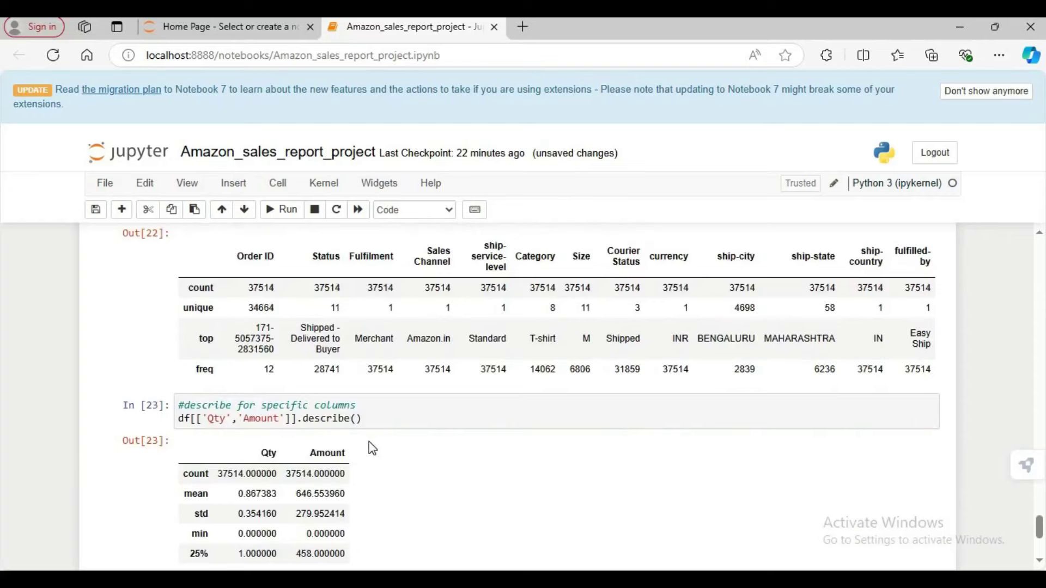
{"action": "scroll", "coordinate": [358, 454], "scroll_direction": "down", "scroll_amount": 1}
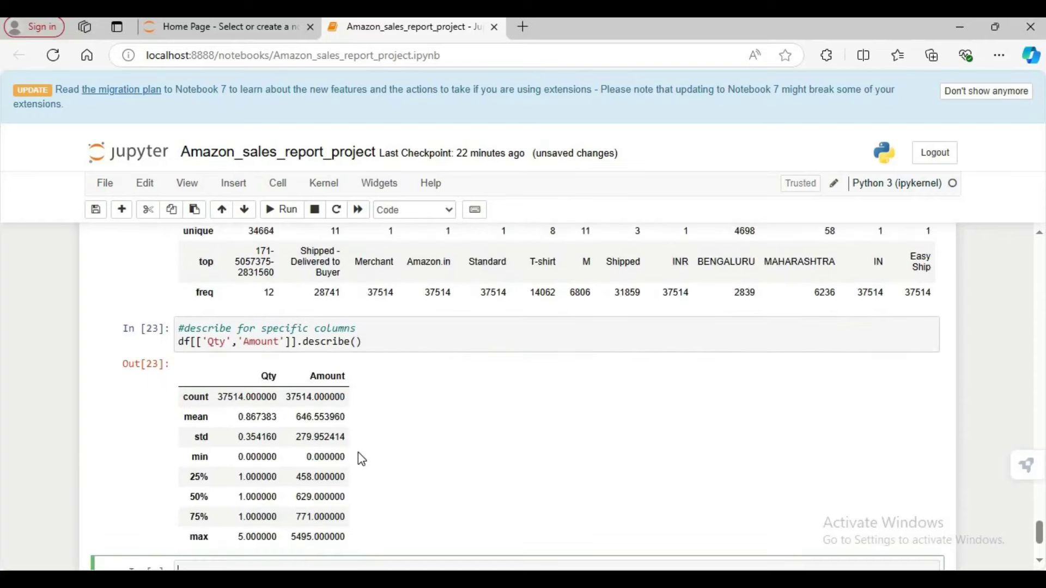
{"action": "scroll", "coordinate": [359, 455], "scroll_direction": "up", "scroll_amount": 2}
{"action": "scroll", "coordinate": [350, 501], "scroll_direction": "down", "scroll_amount": 4}
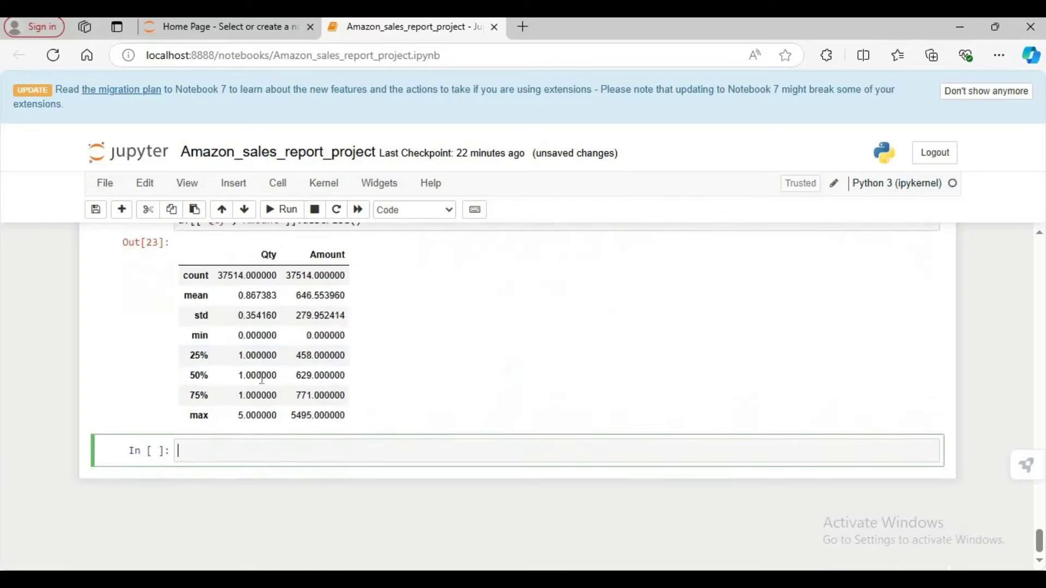
{"action": "scroll", "coordinate": [369, 410], "scroll_direction": "up", "scroll_amount": 2}
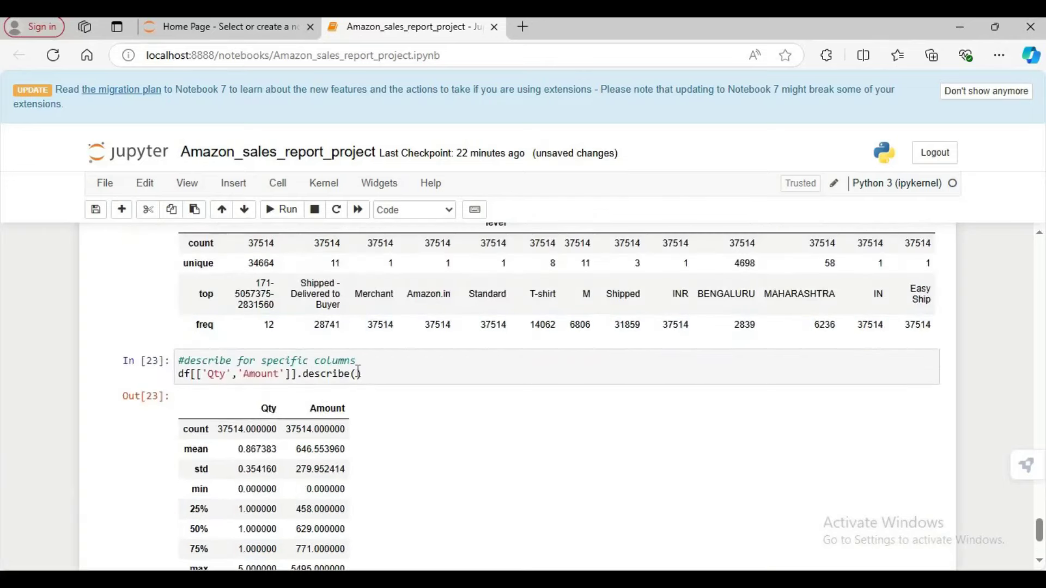
{"action": "scroll", "coordinate": [358, 373], "scroll_direction": "up", "scroll_amount": 5}
{"action": "scroll", "coordinate": [363, 382], "scroll_direction": "down", "scroll_amount": 7}
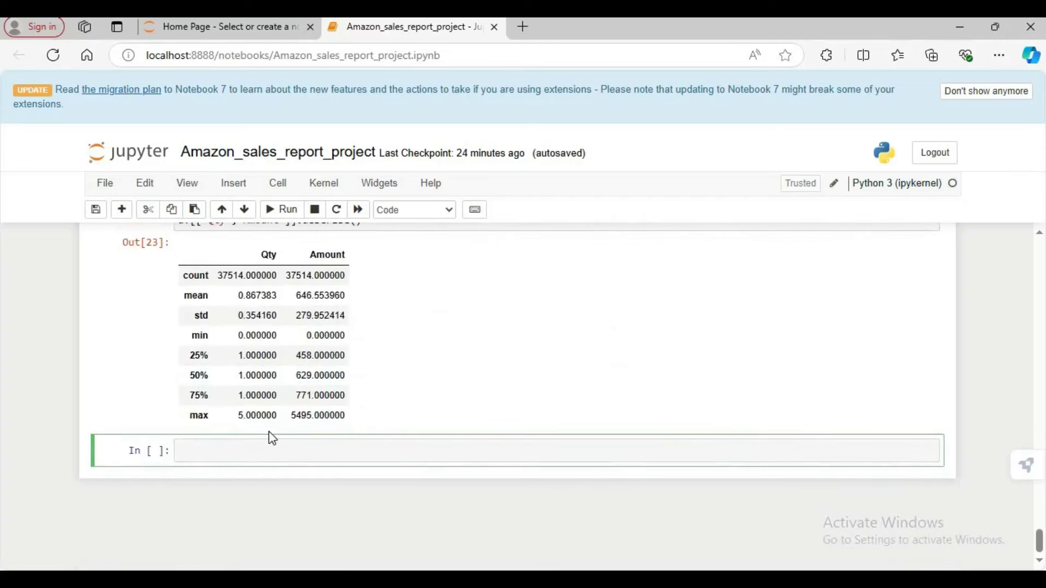
Run df.head() in the next cell and look over the columns of the first rows.
{"action": "type", "text": "df.head("}
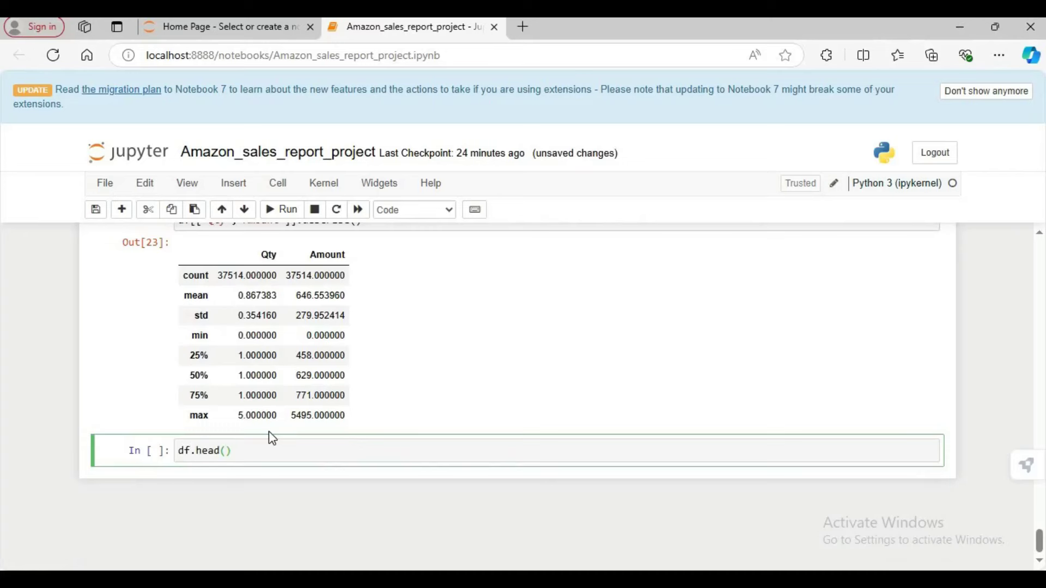
{"action": "key", "text": "shift+Return"}
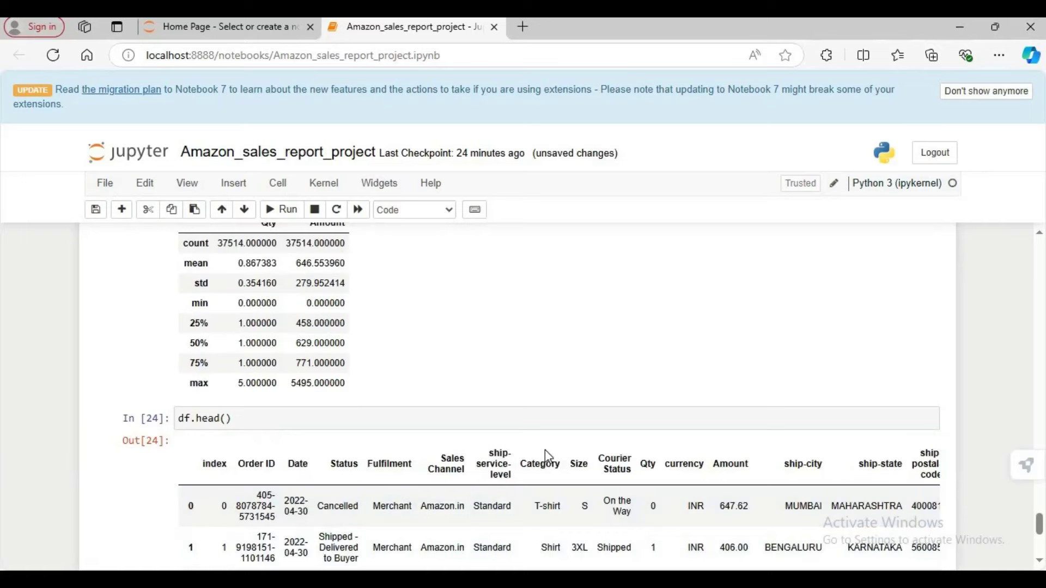
{"action": "scroll", "coordinate": [626, 500], "scroll_direction": "down", "scroll_amount": 3}
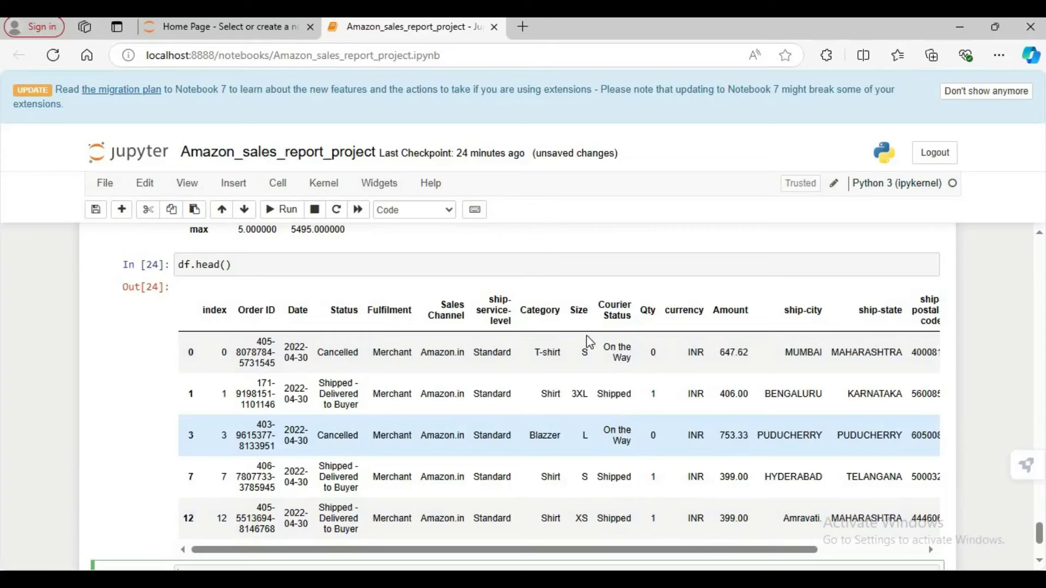
{"action": "scroll", "coordinate": [571, 381], "scroll_direction": "down", "scroll_amount": 2}
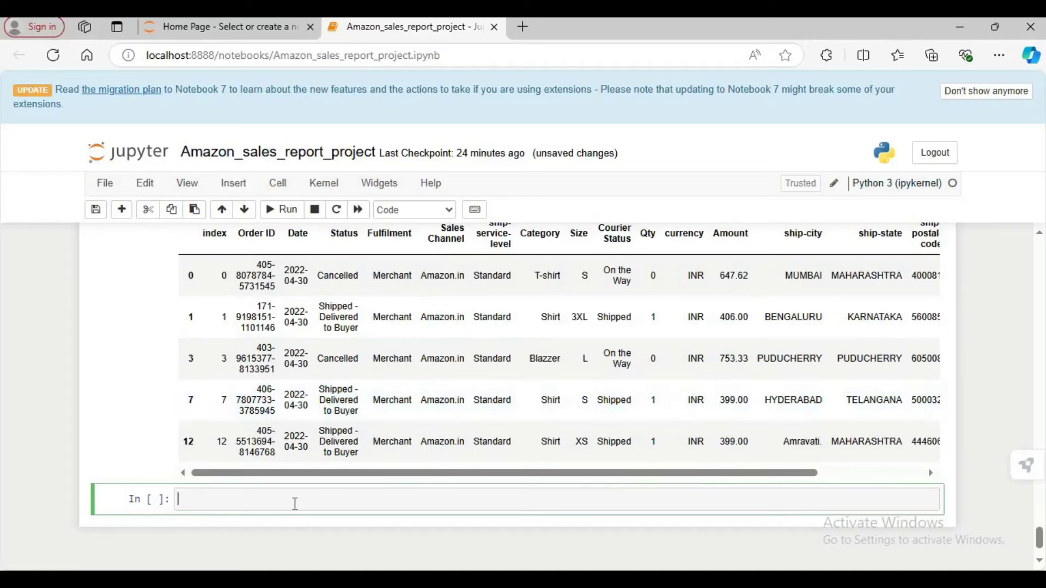
Plot the counts per size by running ax=sns.countplot(x='Size',data=df) in the new cell.
{"action": "type", "text": "ax=sns.countplot"}
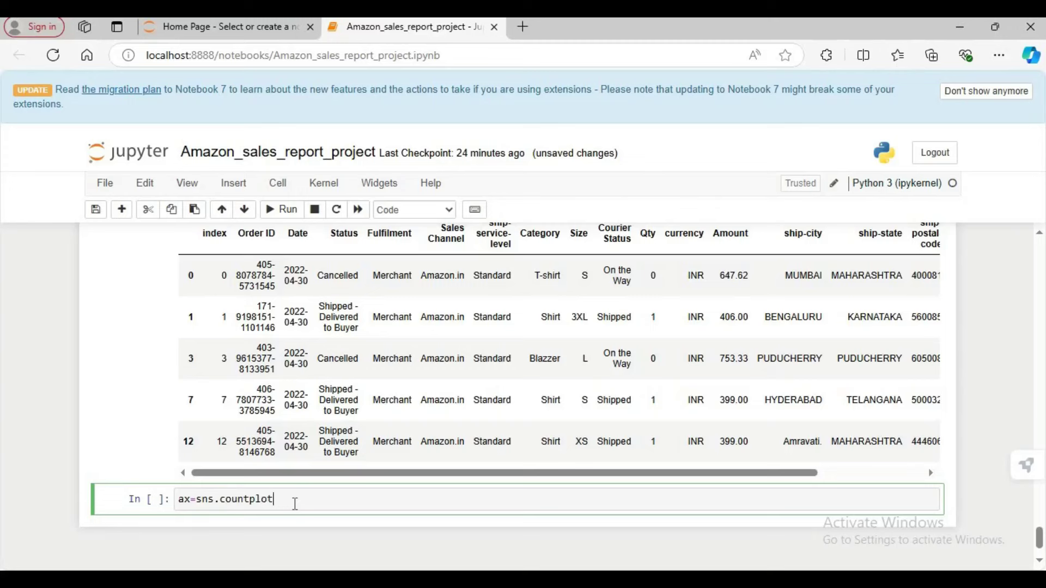
{"action": "type", "text": "(z"}
{"action": "key", "text": "BackSpace"}
{"action": "type", "text": "x='Six"}
{"action": "key", "text": "BackSpace"}
{"action": "type", "text": "ze"}
{"action": "key", "text": "Right"}
{"action": "type", "text": ",data=df"}
{"action": "key", "text": "shift+Return"}
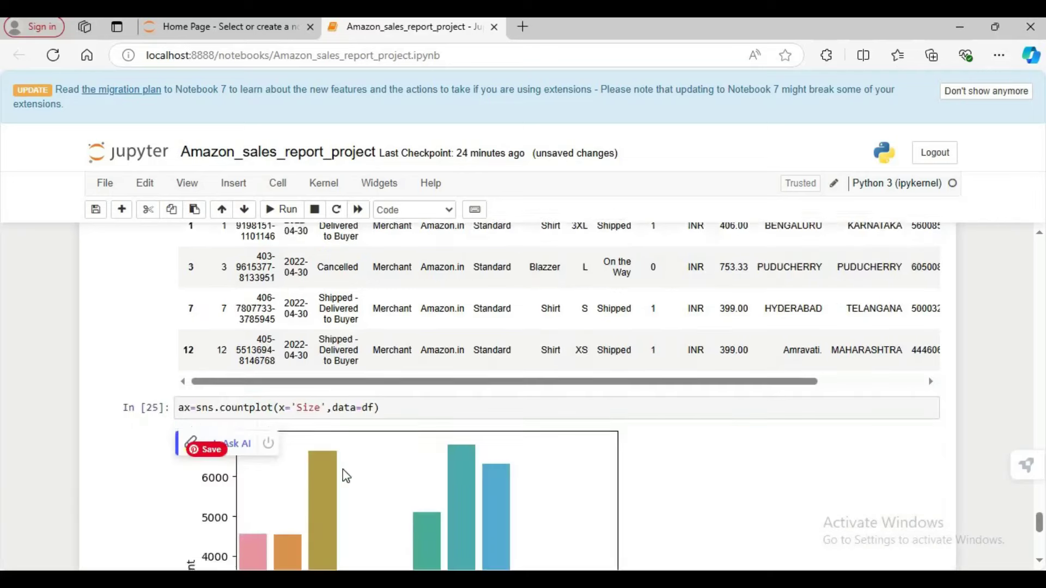
Examine the Size count plot and compare the bar heights of the different sizes.
{"action": "scroll", "coordinate": [349, 475], "scroll_direction": "down", "scroll_amount": 5}
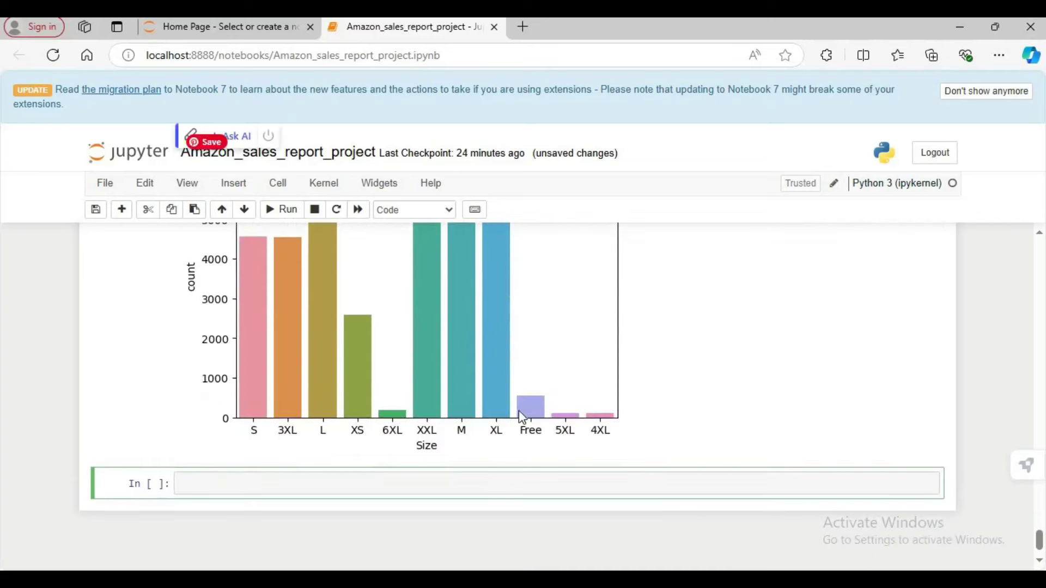
{"action": "scroll", "coordinate": [431, 422], "scroll_direction": "up", "scroll_amount": 1}
{"action": "scroll", "coordinate": [329, 440], "scroll_direction": "up", "scroll_amount": 1}
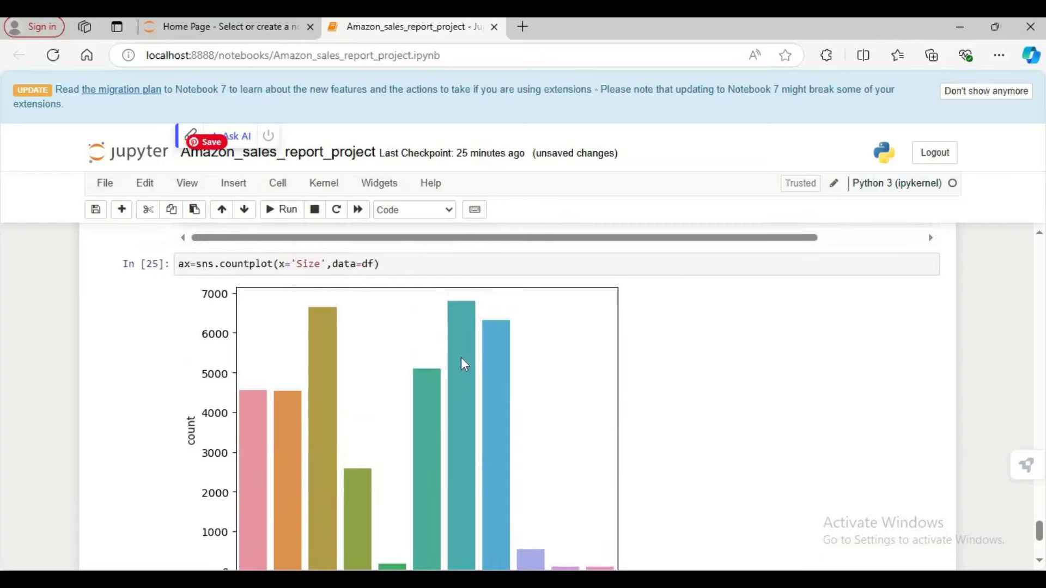
{"action": "scroll", "coordinate": [462, 363], "scroll_direction": "down", "scroll_amount": 2}
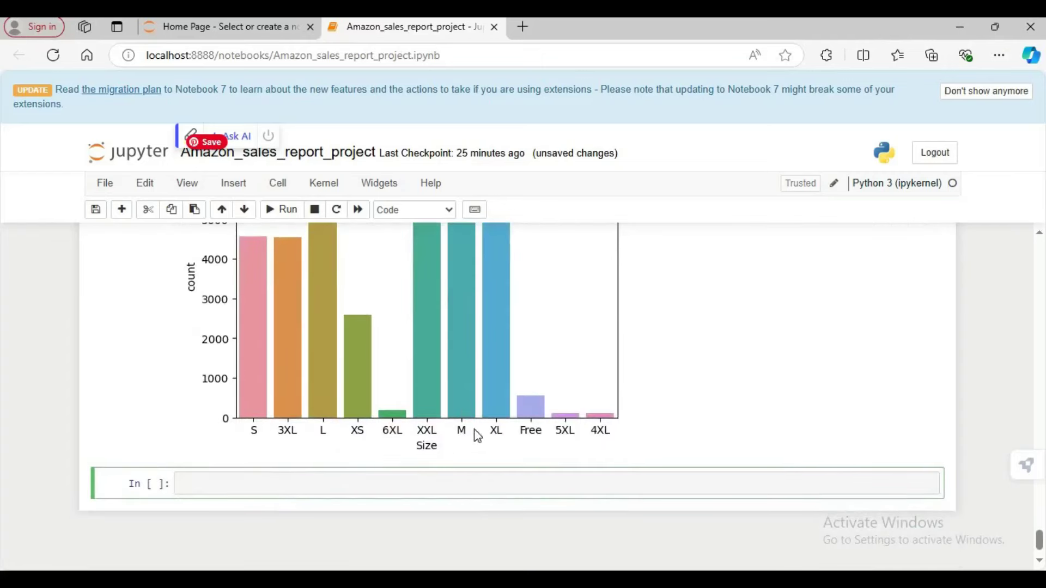
{"action": "scroll", "coordinate": [470, 435], "scroll_direction": "up", "scroll_amount": 2}
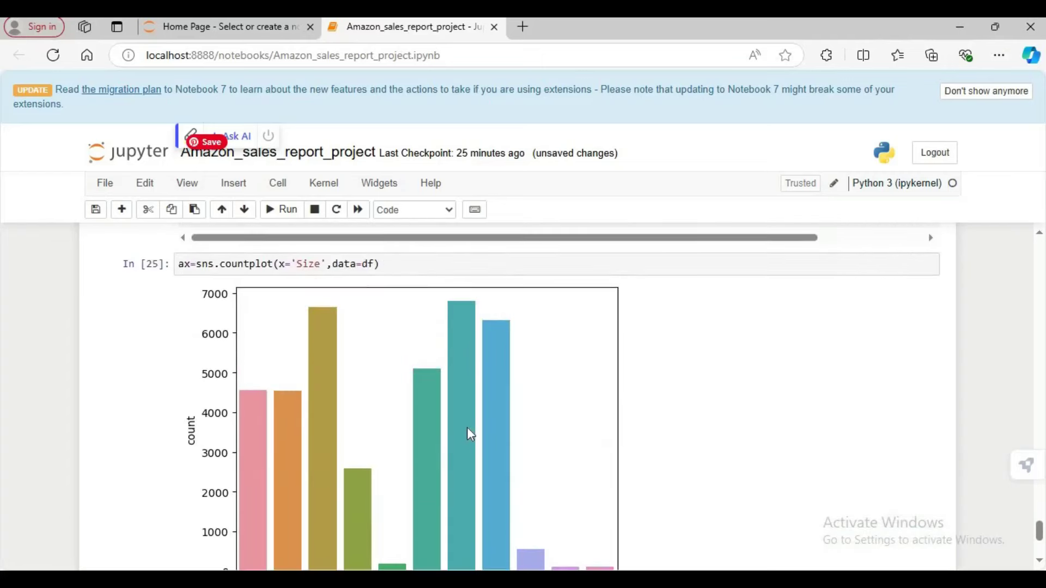
{"action": "scroll", "coordinate": [458, 422], "scroll_direction": "up", "scroll_amount": 1}
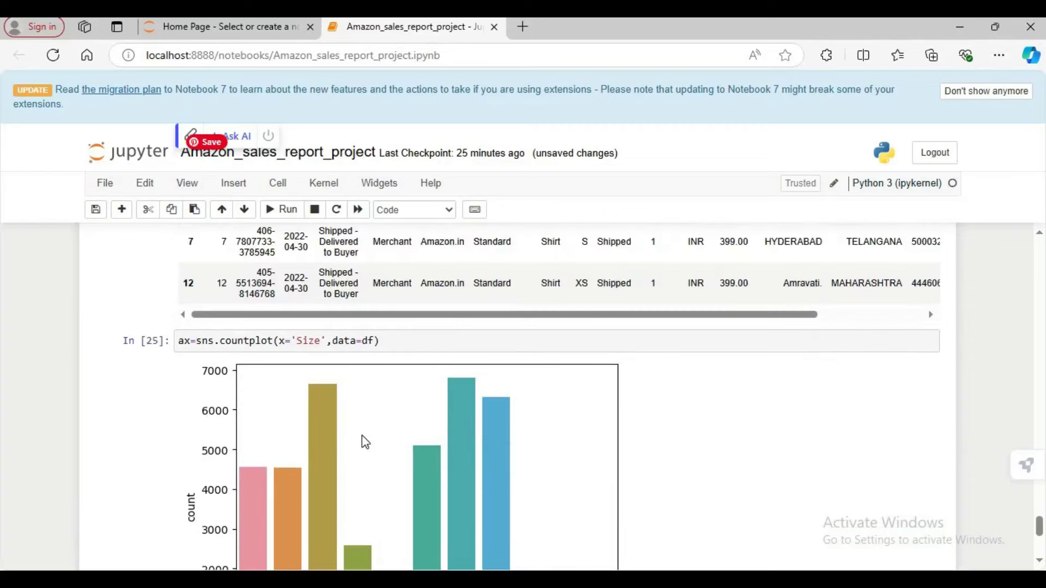
{"action": "scroll", "coordinate": [395, 440], "scroll_direction": "down", "scroll_amount": 2}
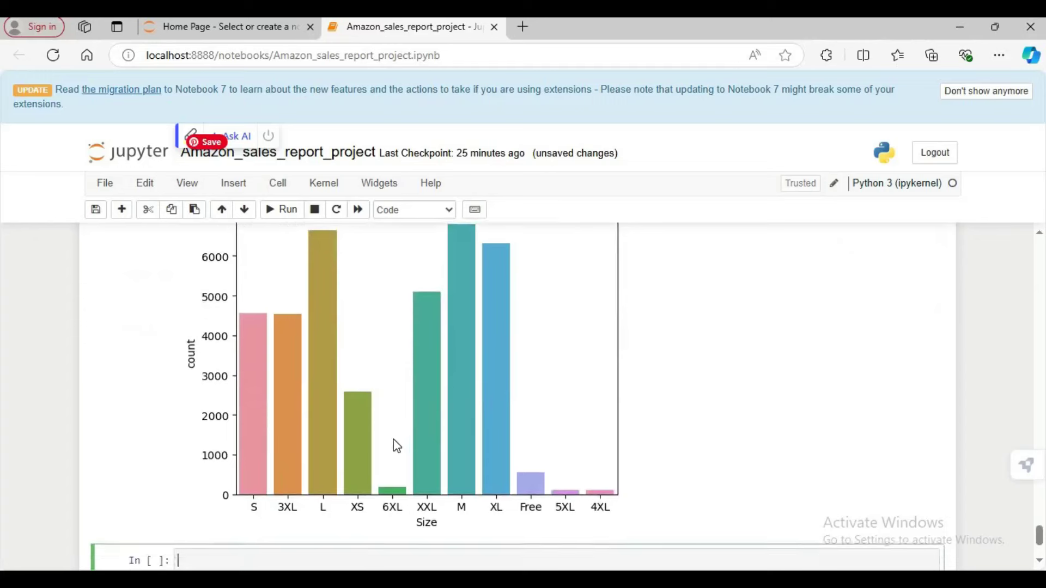
Add the comment line "# checking for data labels" below the countplot call in the Size count plot cell.
{"action": "scroll", "coordinate": [403, 444], "scroll_direction": "up", "scroll_amount": 1}
{"action": "left_click", "coordinate": [417, 264]}
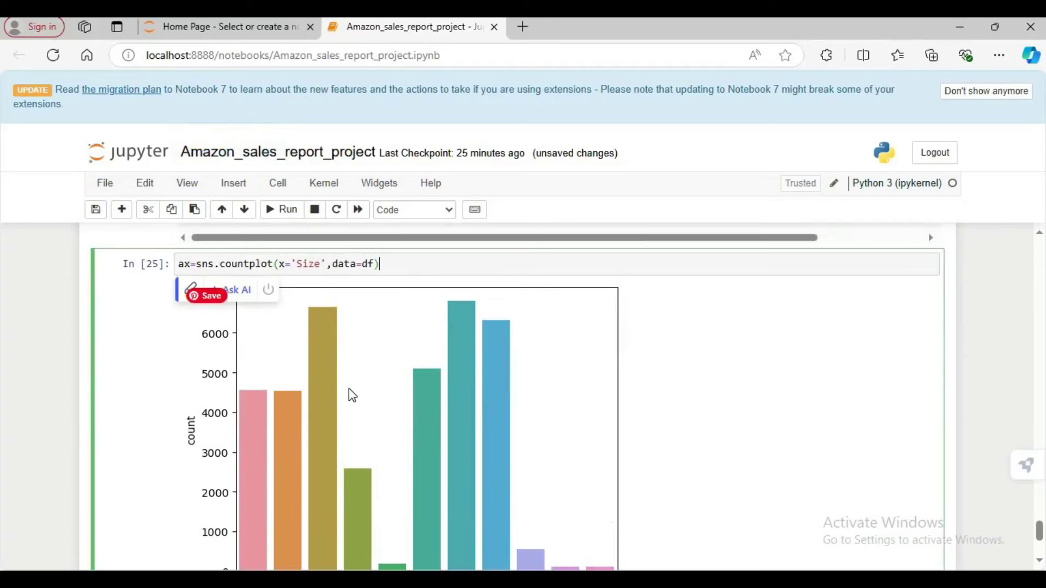
{"action": "key", "text": "Return"}
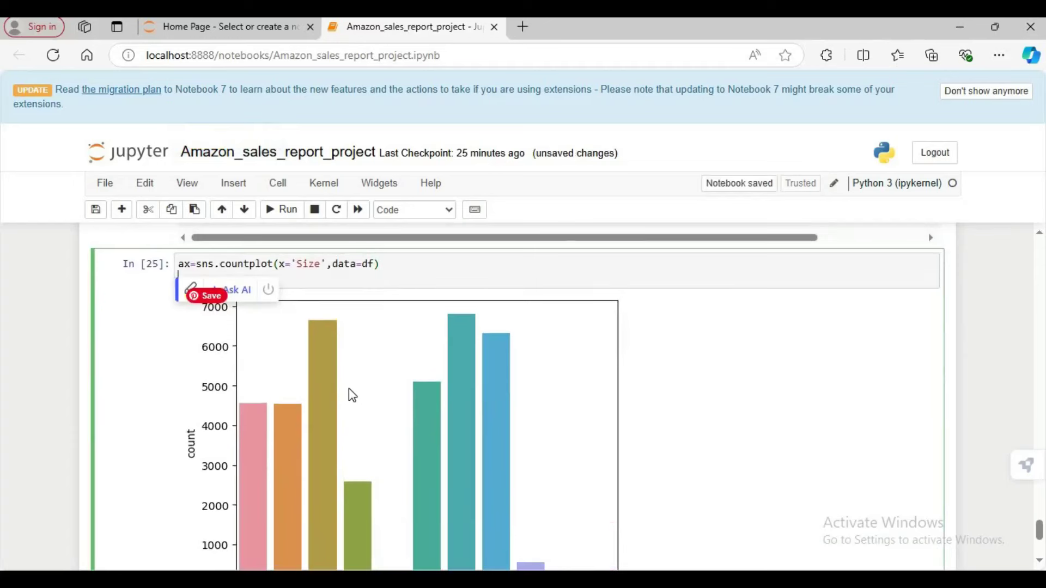
{"action": "key", "text": "Return"}
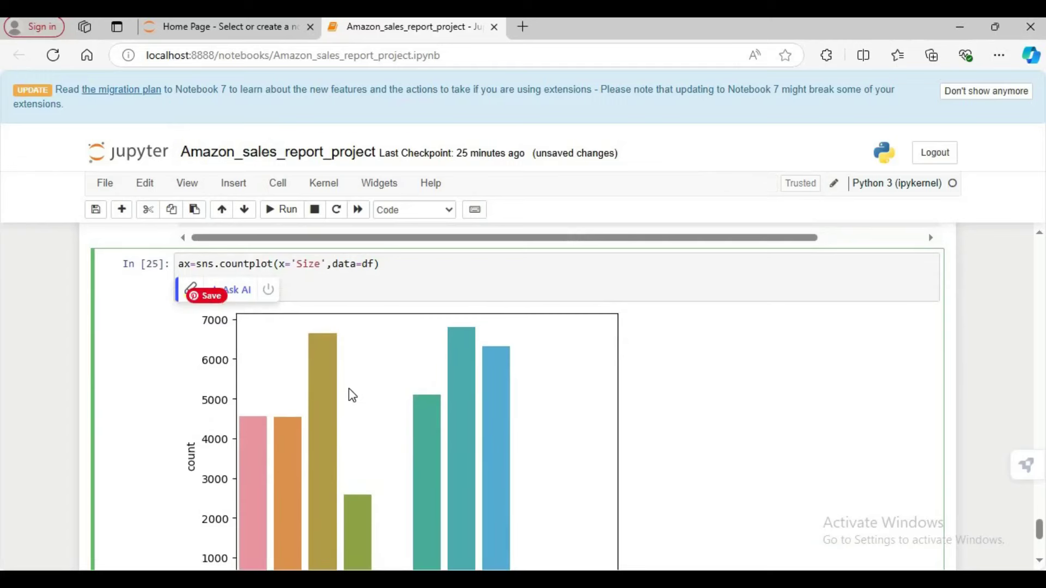
{"action": "key", "text": "BackSpace"}
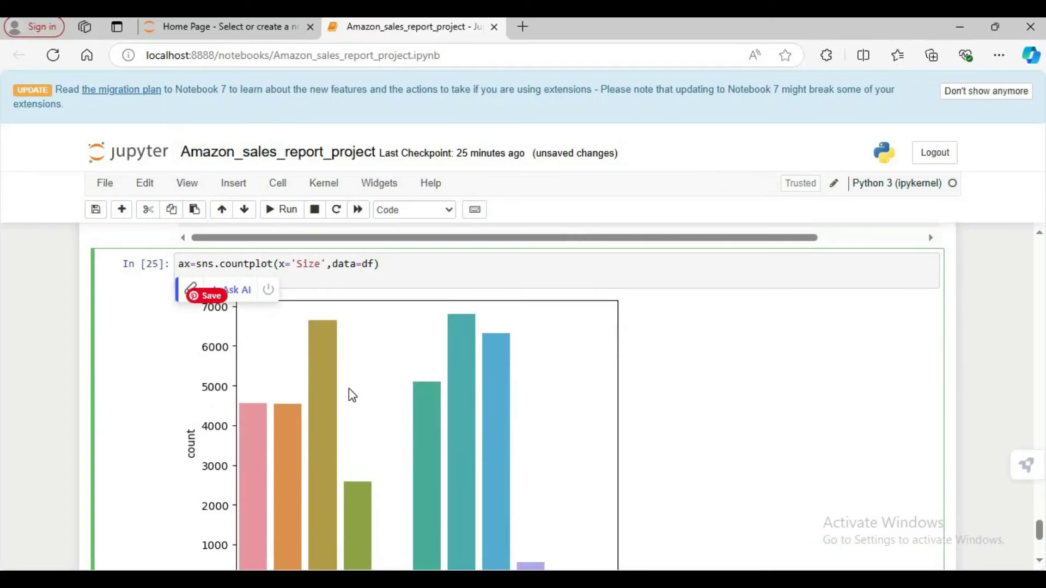
{"action": "type", "text": "# check for data"}
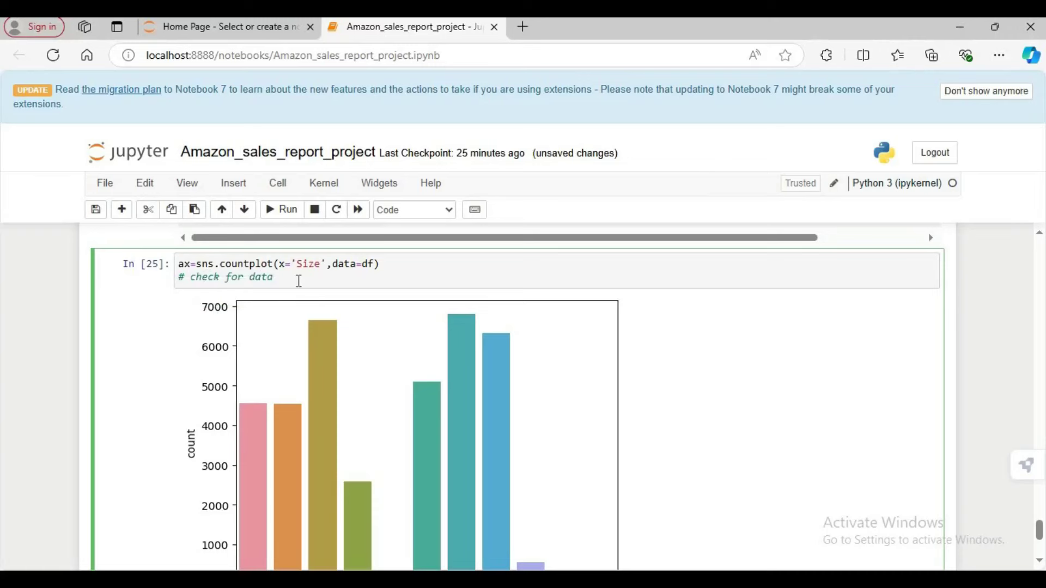
{"action": "type", "text": "labels"}
{"action": "key", "text": "Left"}
{"action": "key", "text": "Left"}
{"action": "key", "text": "Left"}
{"action": "key", "text": "Left"}
{"action": "key", "text": "Left"}
{"action": "key", "text": "Left"}
{"action": "key", "text": "Left"}
{"action": "key", "text": "Left"}
{"action": "key", "text": "Left"}
{"action": "key", "text": "Left"}
{"action": "key", "text": "Left"}
{"action": "key", "text": "Left"}
{"action": "key", "text": "Left"}
{"action": "key", "text": "Left"}
{"action": "key", "text": "Left"}
{"action": "type", "text": "ing"}
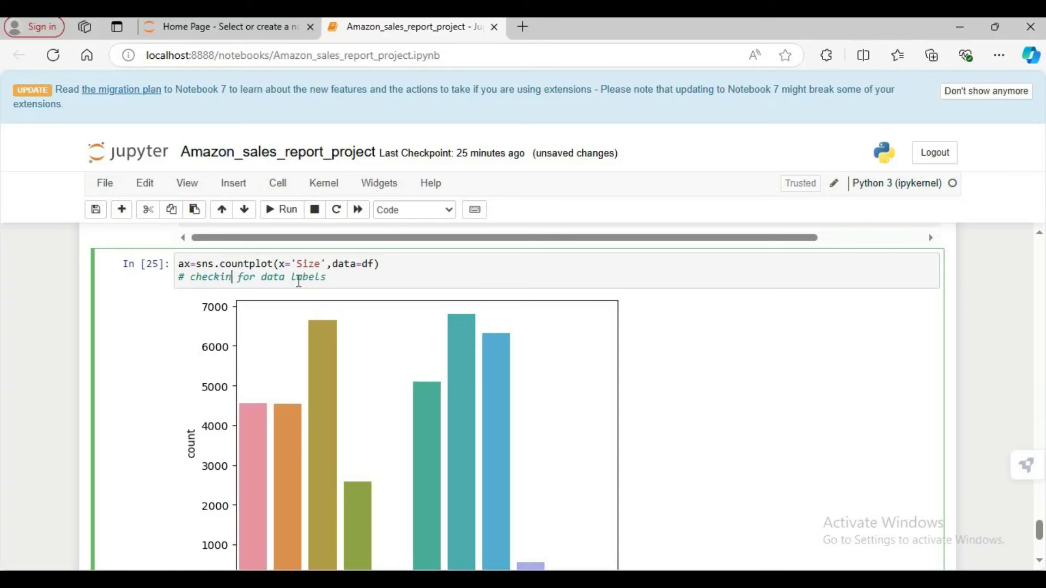
{"action": "left_click", "coordinate": [346, 279]}
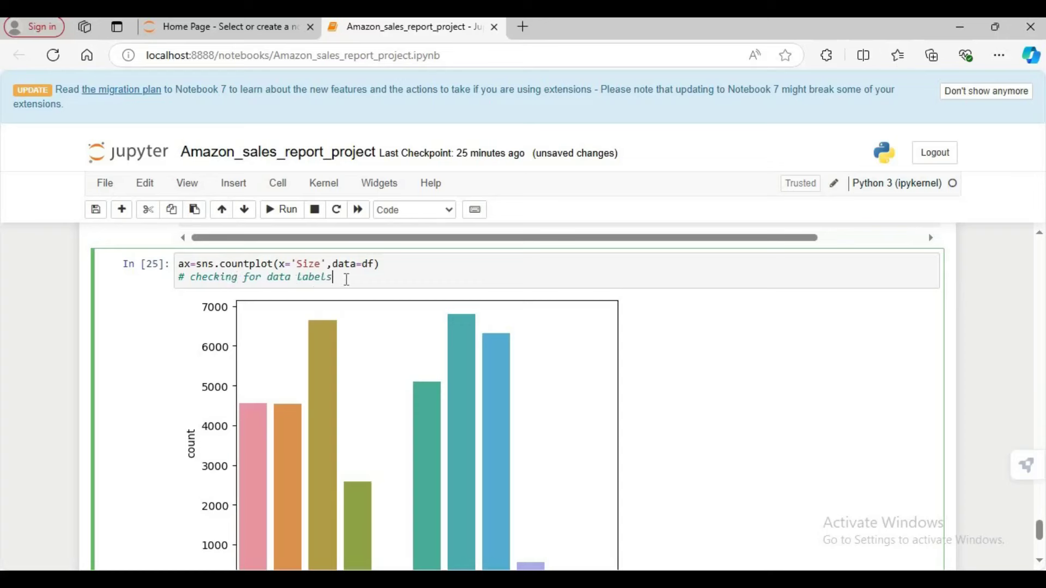
Label the bars with a loop, for bars in ax.containers: ax.bar_label(bars), under the comment and run the cell.
{"action": "key", "text": "Return"}
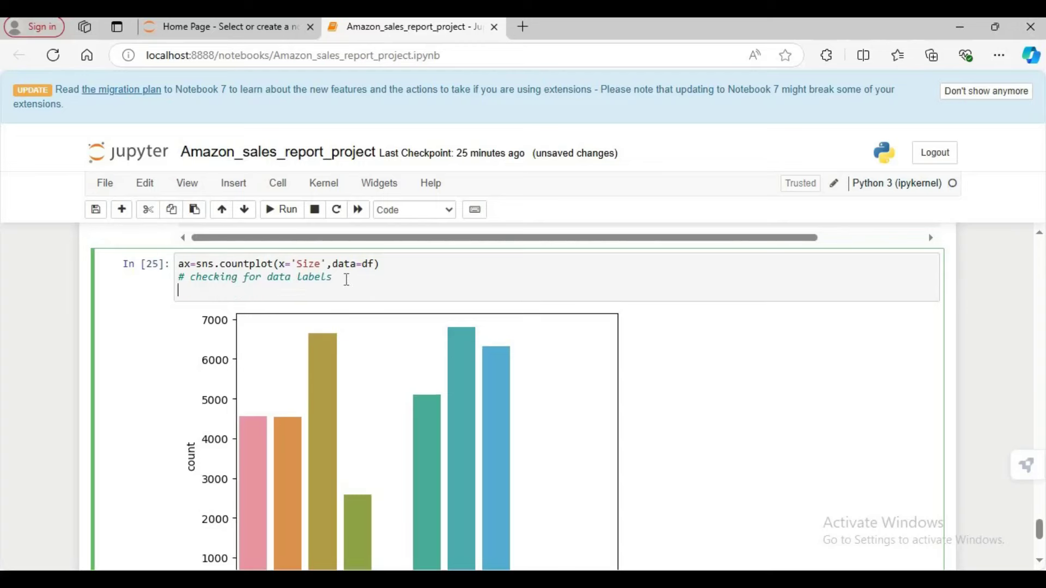
{"action": "type", "text": "for bars in ax.conta"}
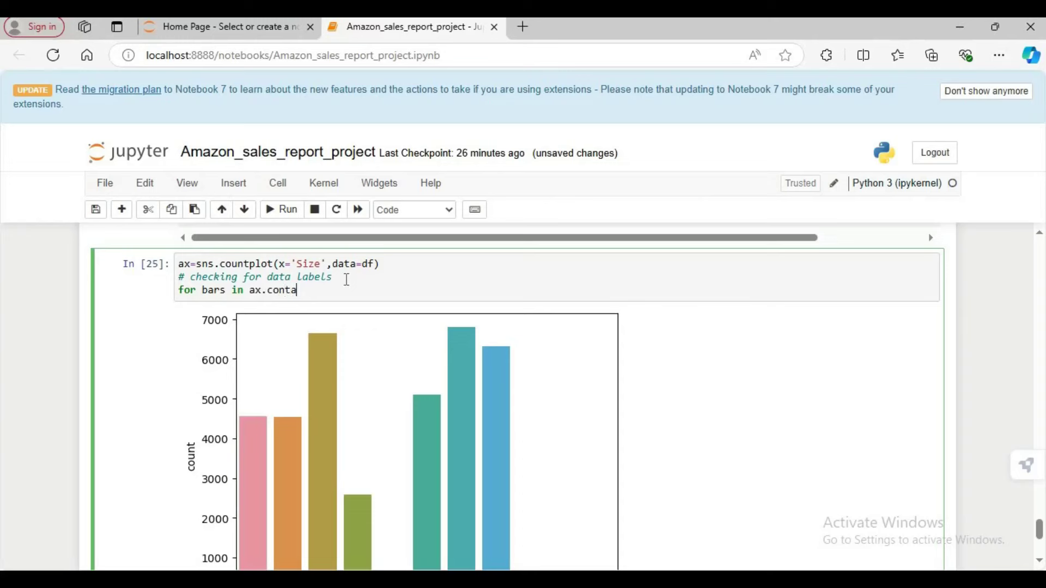
{"action": "type", "text": "iners:"}
{"action": "key", "text": "Return"}
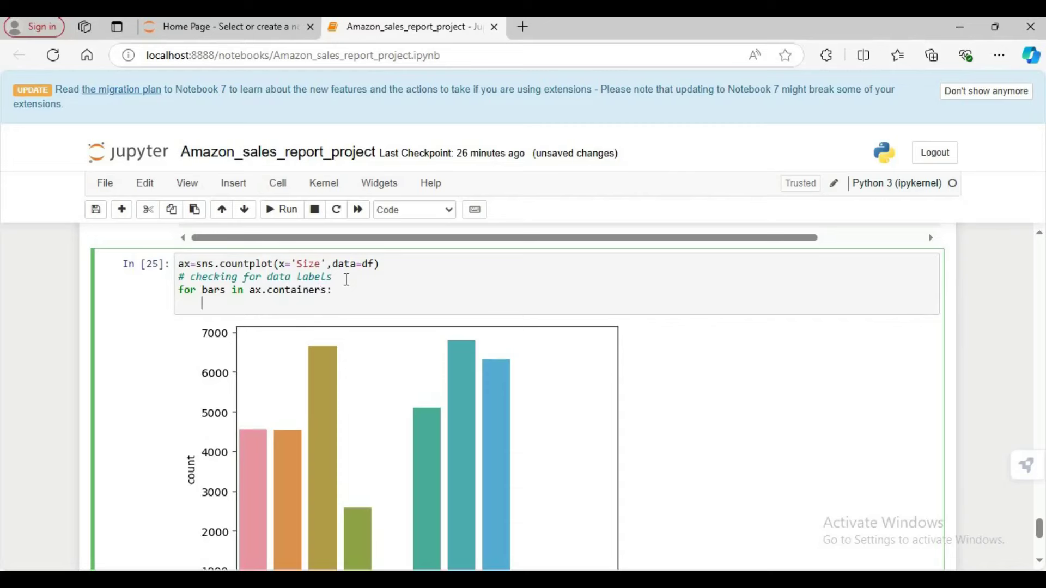
{"action": "type", "text": "ax.bar_label(bars"}
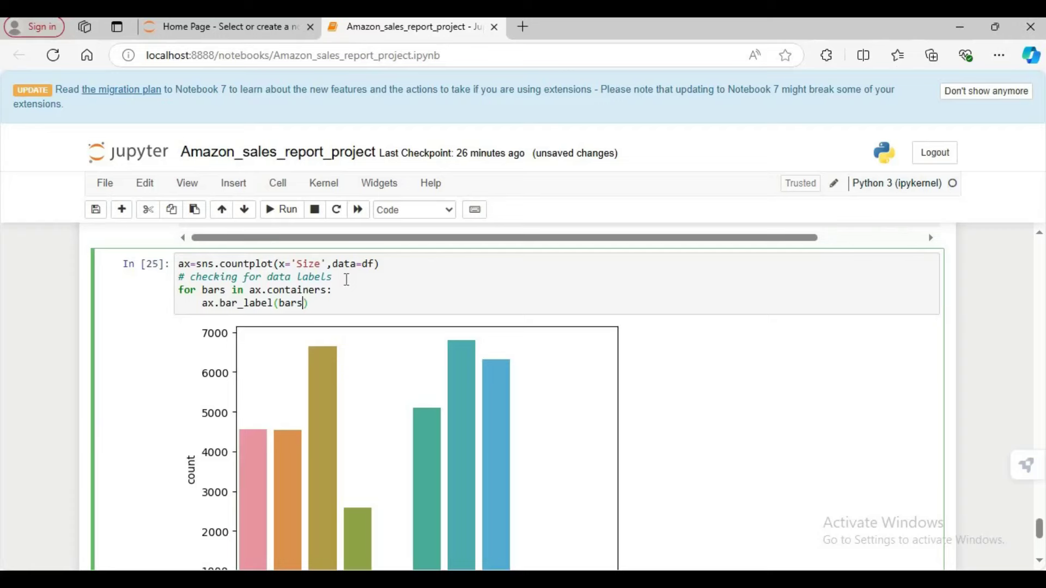
{"action": "key", "text": "shift+Return"}
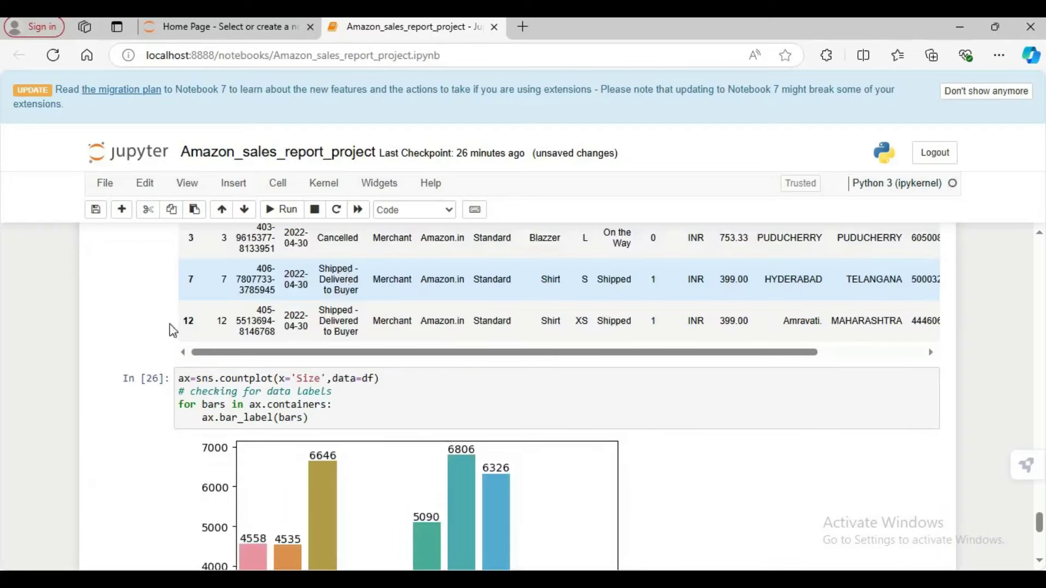
Examine the Size countplot and its bar labels to compare how often each size was ordered.
{"action": "scroll", "coordinate": [317, 414], "scroll_direction": "down", "scroll_amount": 2}
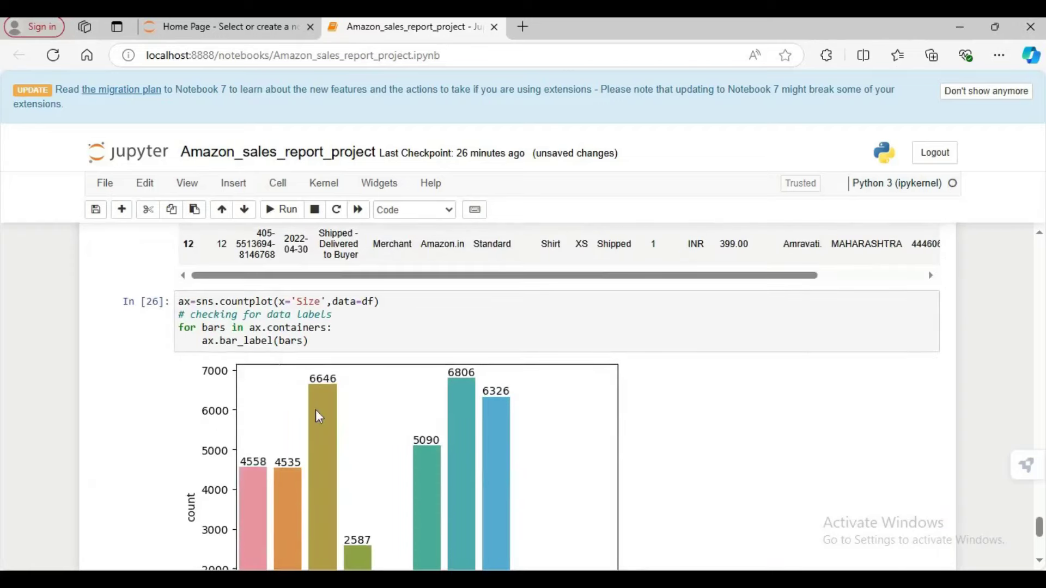
{"action": "scroll", "coordinate": [350, 374], "scroll_direction": "down", "scroll_amount": 3}
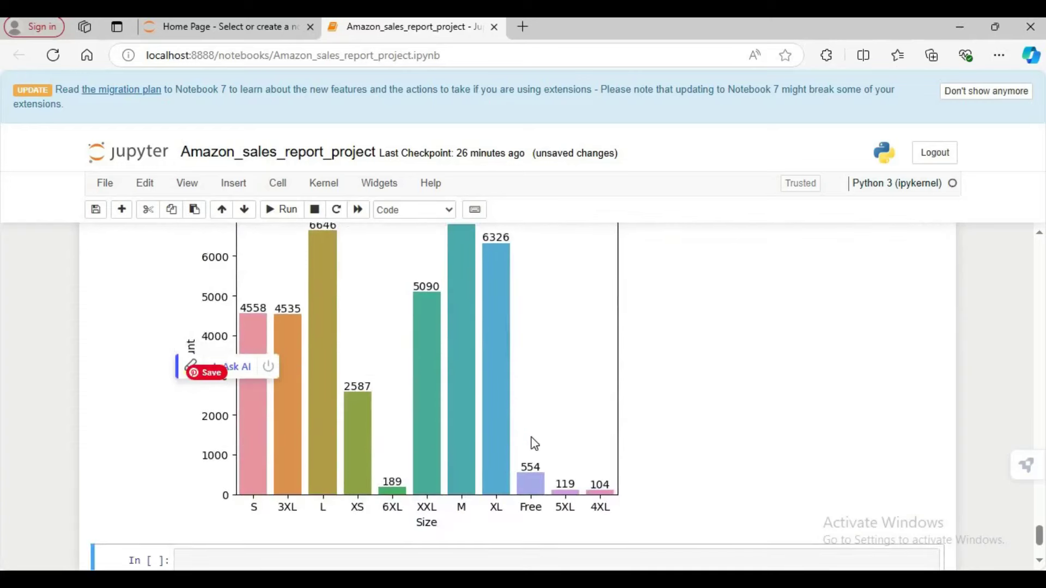
{"action": "scroll", "coordinate": [533, 442], "scroll_direction": "up", "scroll_amount": 2}
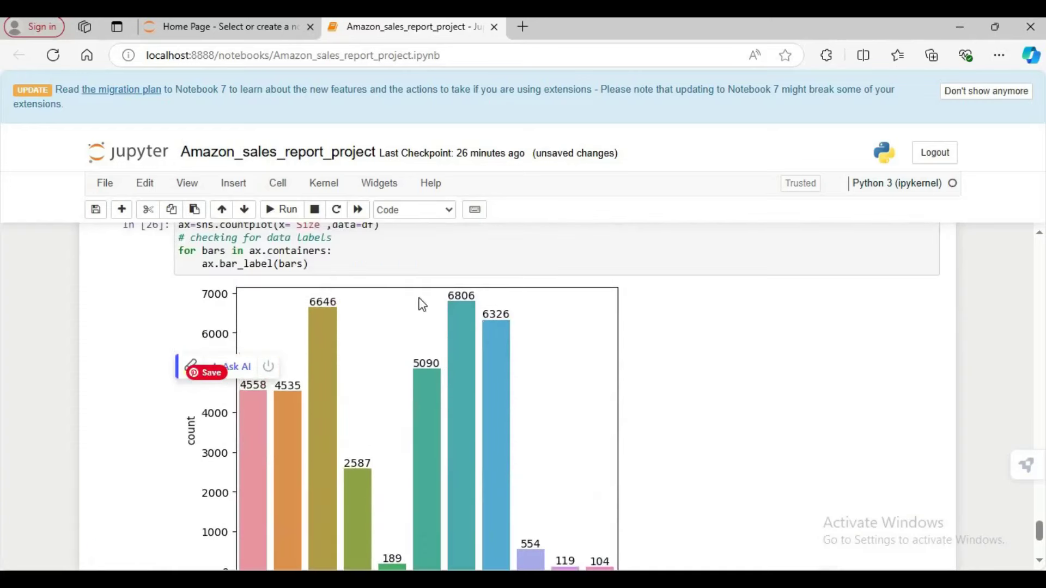
{"action": "scroll", "coordinate": [461, 316], "scroll_direction": "down", "scroll_amount": 4}
{"action": "scroll", "coordinate": [471, 357], "scroll_direction": "up", "scroll_amount": 4}
{"action": "scroll", "coordinate": [490, 428], "scroll_direction": "down", "scroll_amount": 4}
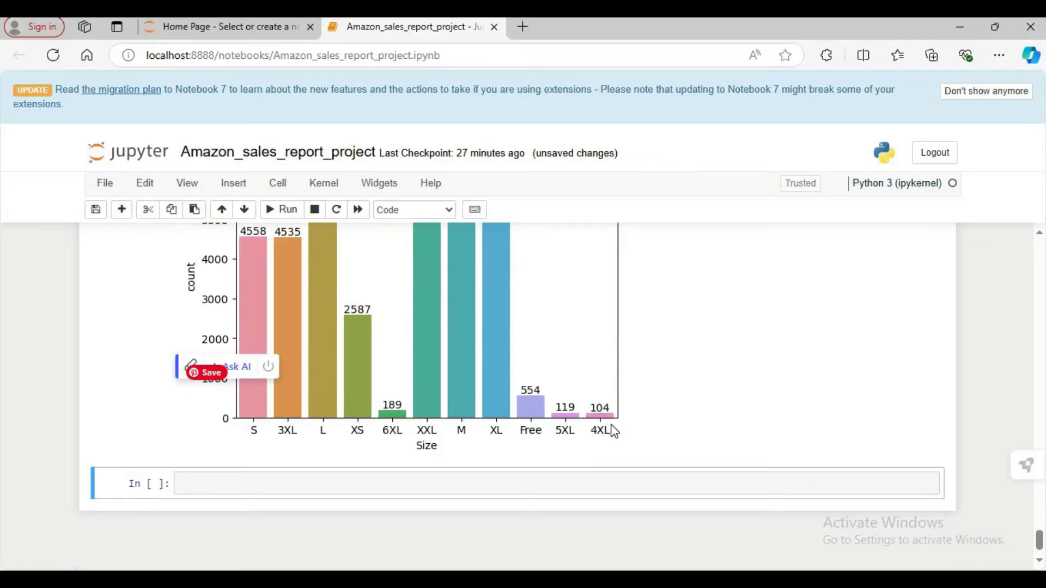
{"action": "scroll", "coordinate": [614, 432], "scroll_direction": "up", "scroll_amount": 2}
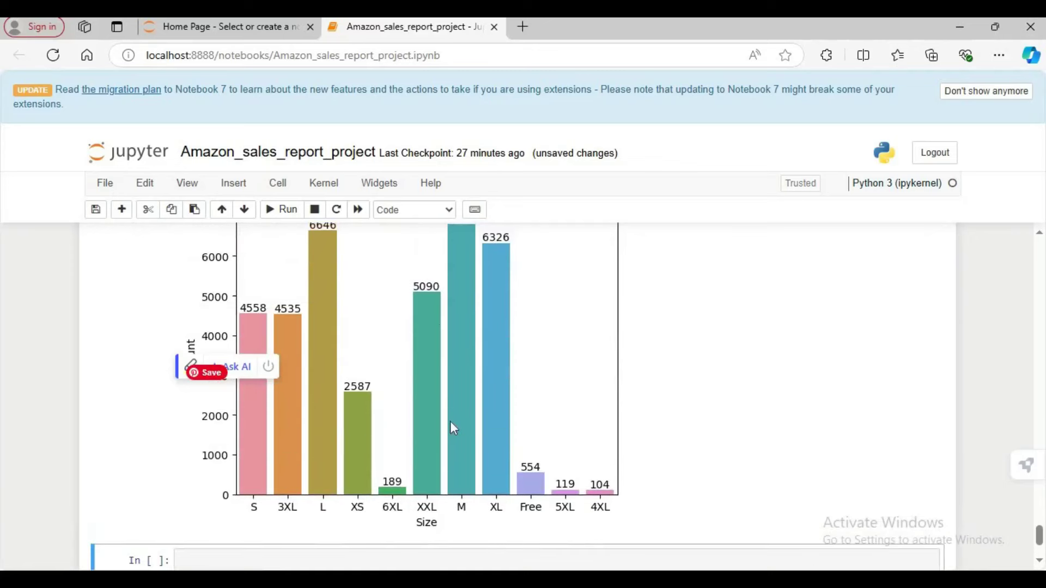
{"action": "scroll", "coordinate": [443, 416], "scroll_direction": "up", "scroll_amount": 4}
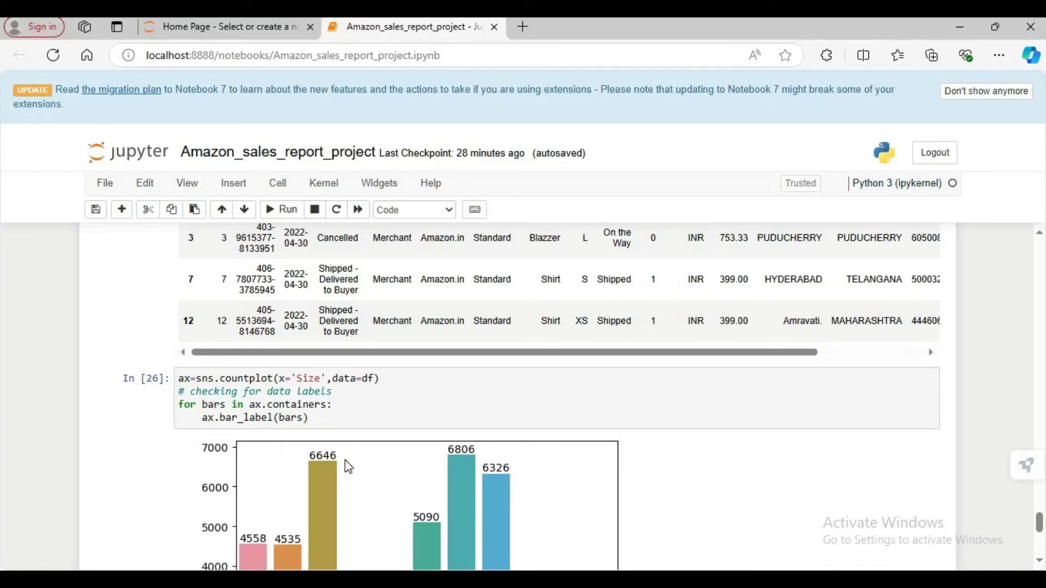
{"action": "scroll", "coordinate": [353, 468], "scroll_direction": "down", "scroll_amount": 2}
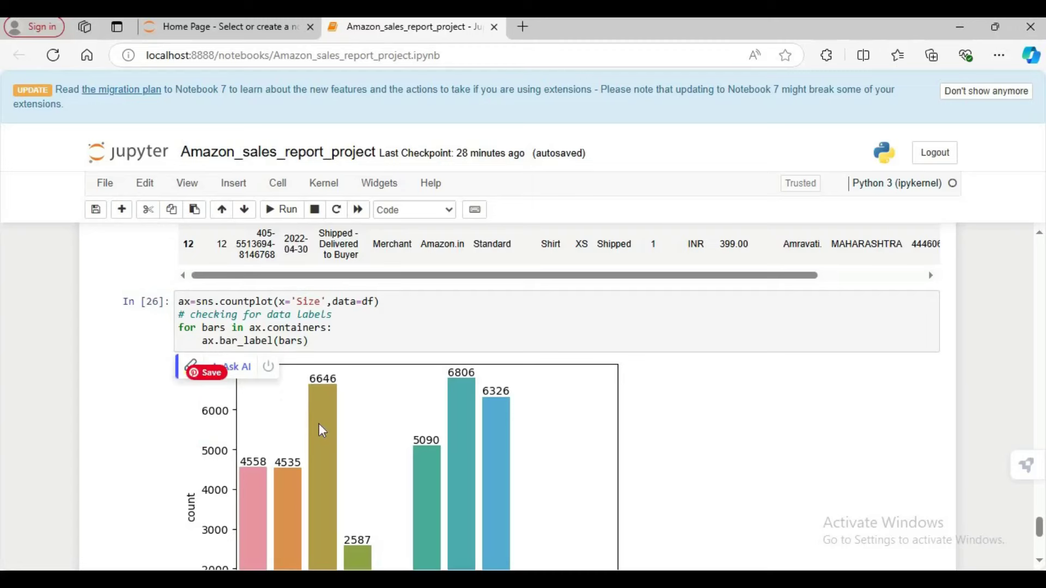
Write "Most of the people buy M-size" in the empty cell below the Size countplot.
{"action": "scroll", "coordinate": [322, 427], "scroll_direction": "down", "scroll_amount": 4}
{"action": "scroll", "coordinate": [322, 431], "scroll_direction": "down", "scroll_amount": 1}
{"action": "left_click", "coordinate": [325, 443]}
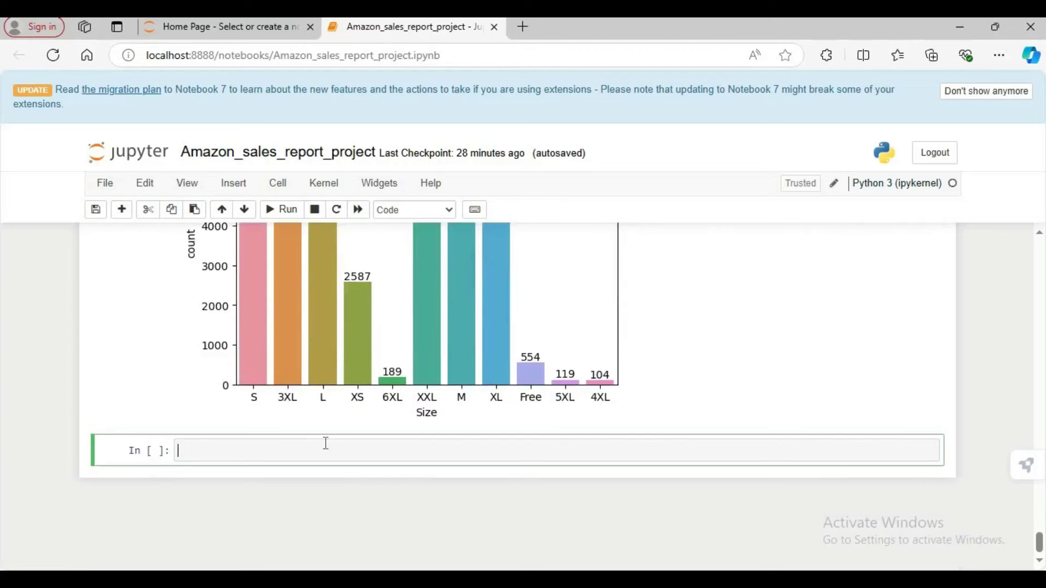
{"action": "type", "text": "most"}
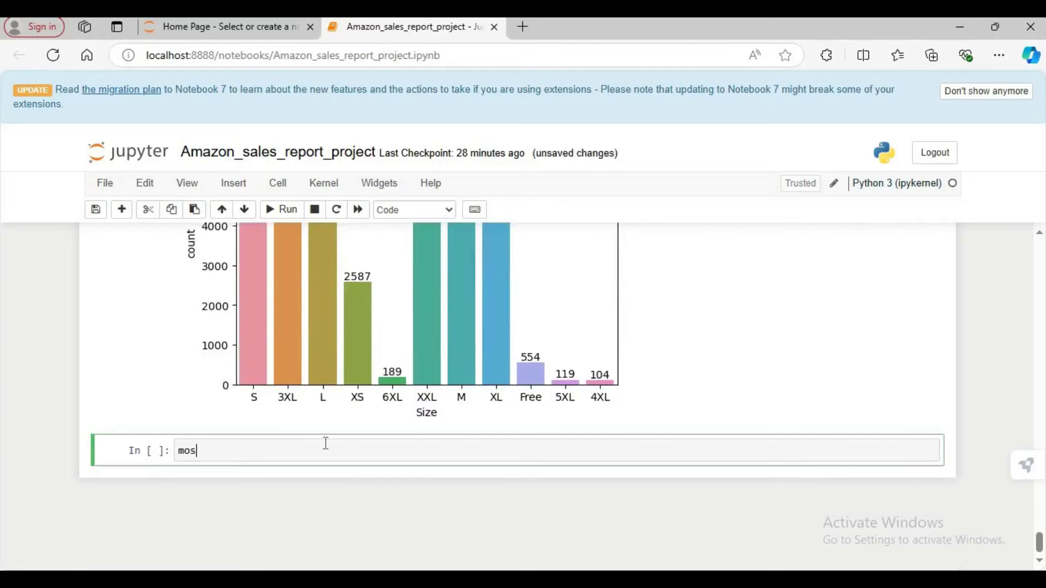
{"action": "key", "text": "BackSpace"}
{"action": "key", "text": "BackSpace"}
{"action": "key", "text": "BackSpace"}
{"action": "key", "text": "BackSpace"}
{"action": "type", "text": "Mpos"}
{"action": "key", "text": "BackSpace"}
{"action": "key", "text": "BackSpace"}
{"action": "key", "text": "BackSpace"}
{"action": "type", "text": "ost of the people buy"}
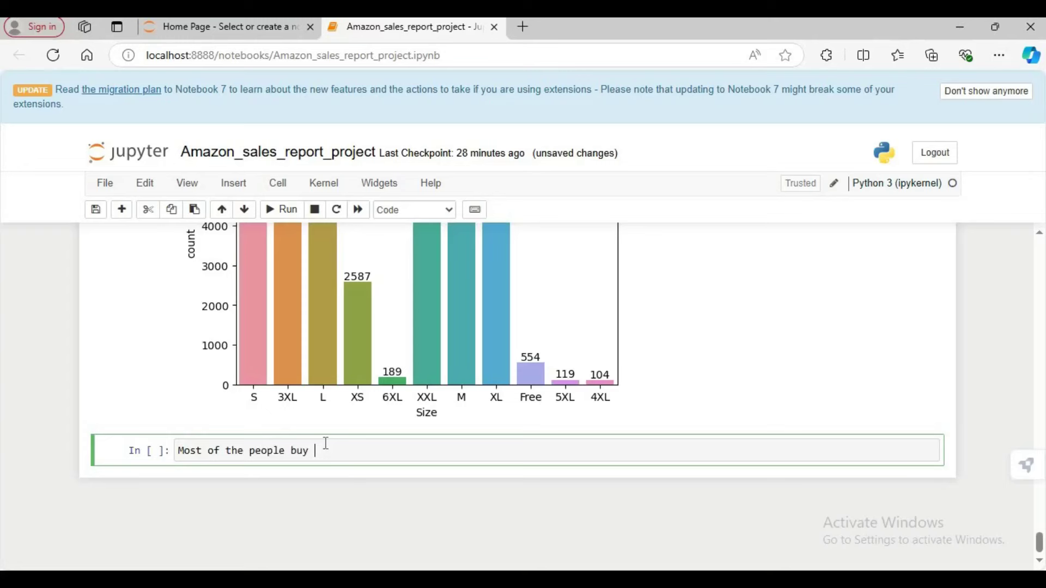
{"action": "type", "text": " M-size"}
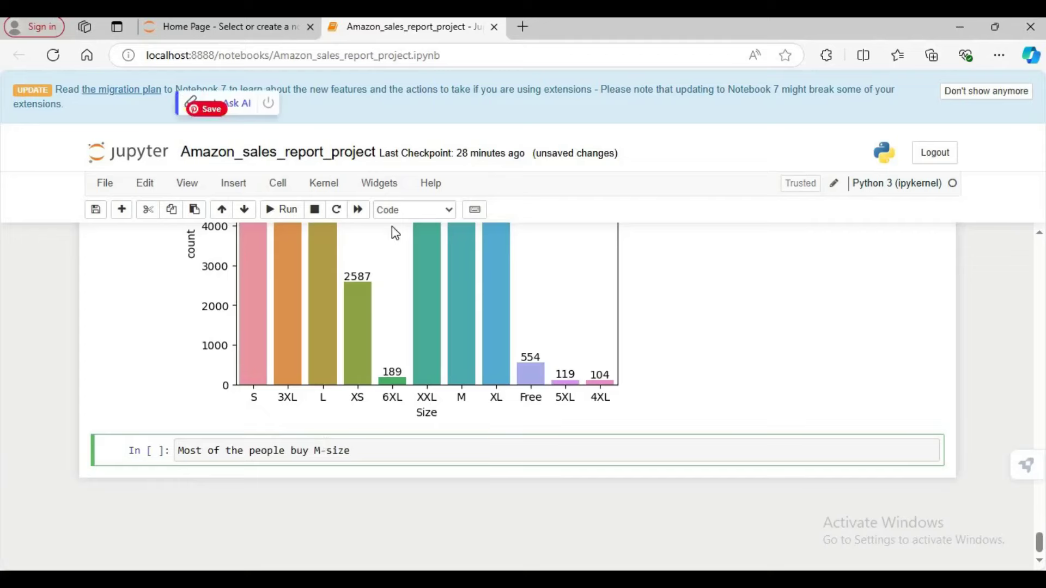
Convert the M-size note cell to Markdown and run it as a rendered heading.
{"action": "left_click", "coordinate": [448, 208]}
{"action": "left_click", "coordinate": [410, 284]}
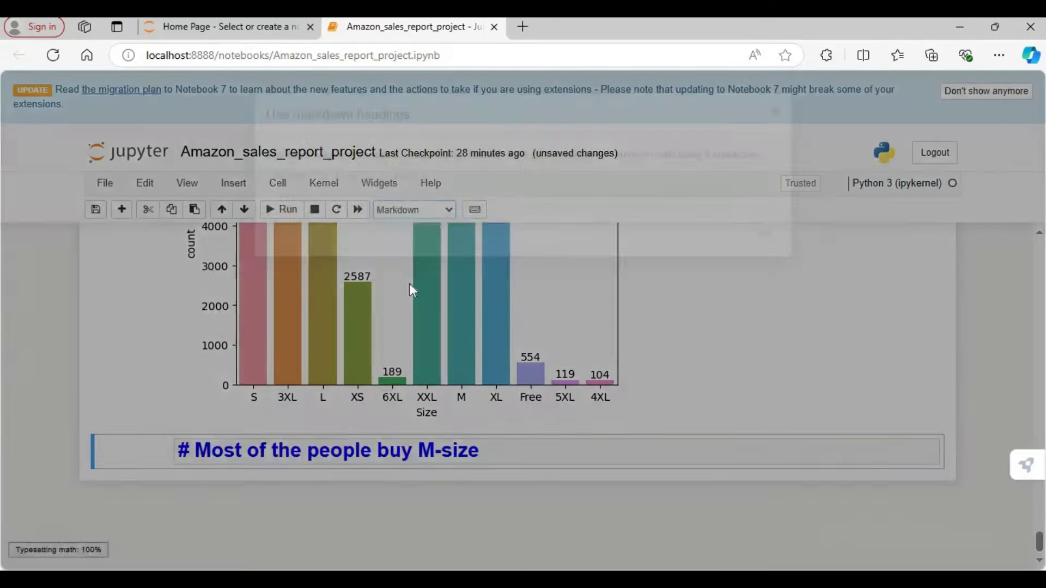
{"action": "left_click", "coordinate": [765, 234]}
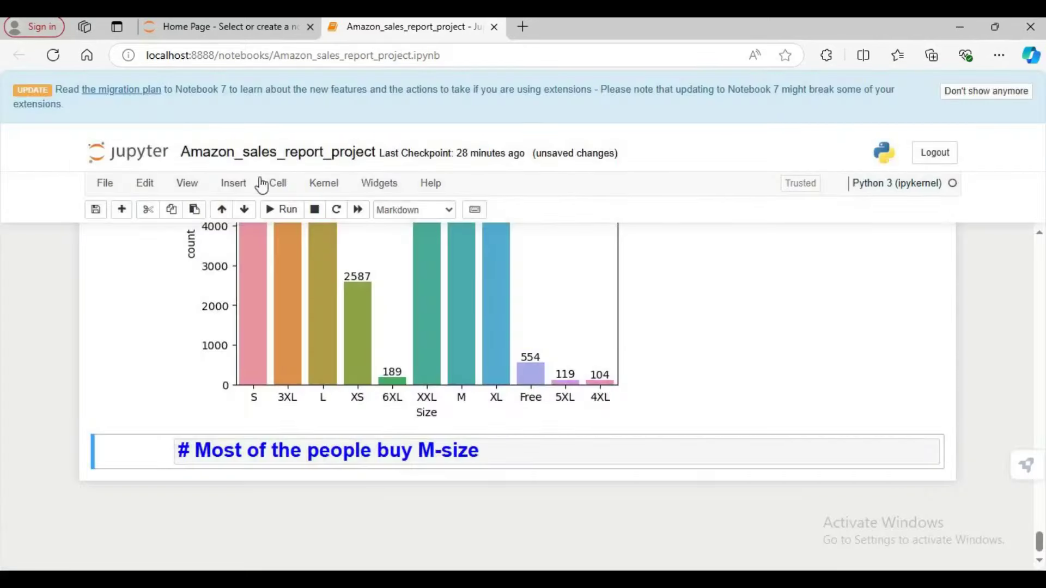
{"action": "left_click", "coordinate": [278, 209]}
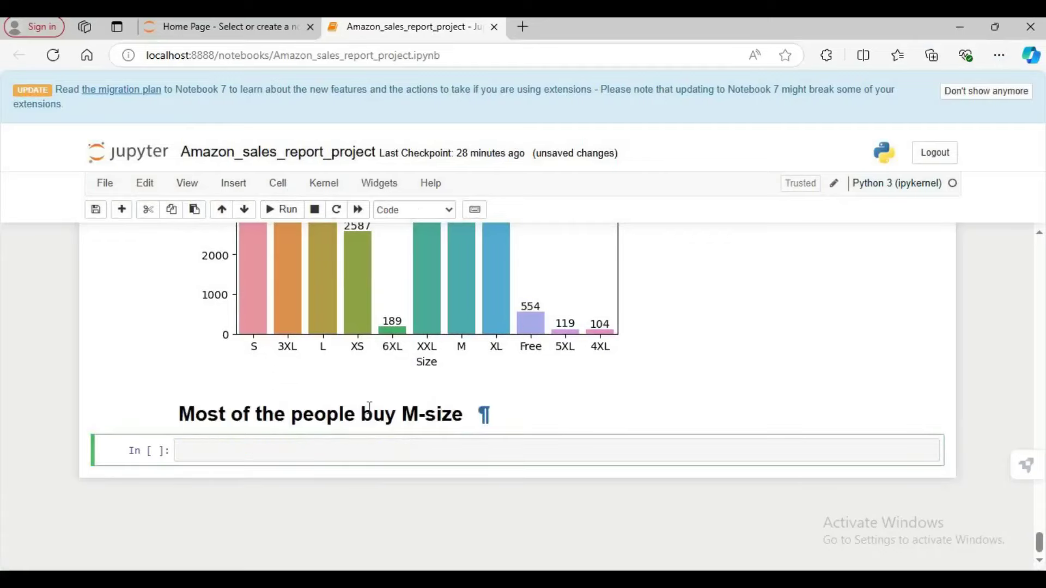
Change "buy" to "buys" in the M-size heading below the Size chart and render the cell again.
{"action": "scroll", "coordinate": [369, 407], "scroll_direction": "up", "scroll_amount": 7}
{"action": "scroll", "coordinate": [369, 408], "scroll_direction": "down", "scroll_amount": 8}
{"action": "scroll", "coordinate": [369, 407], "scroll_direction": "up", "scroll_amount": 3}
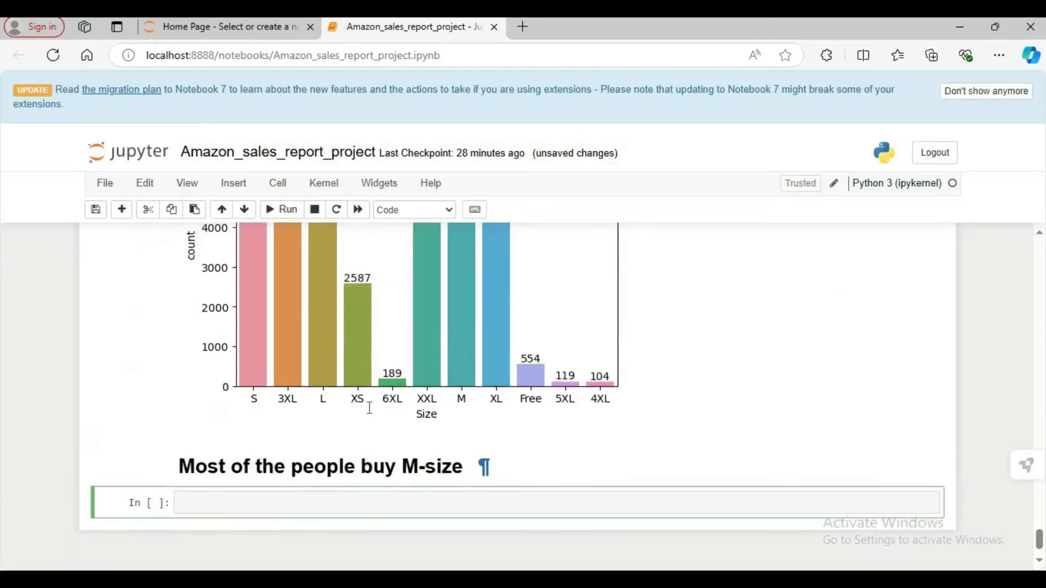
{"action": "scroll", "coordinate": [369, 414], "scroll_direction": "down", "scroll_amount": 3}
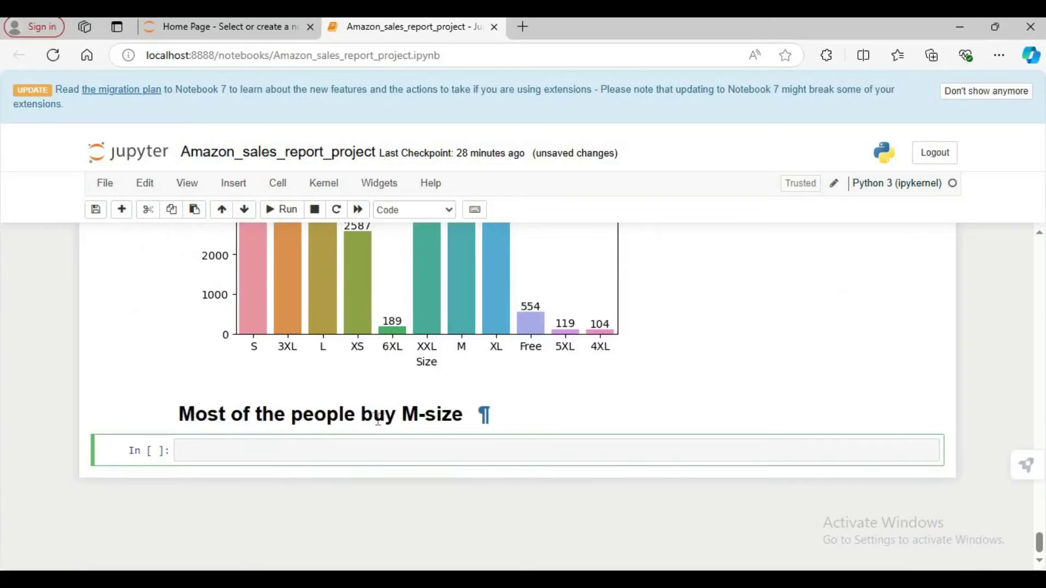
{"action": "left_click", "coordinate": [399, 418]}
{"action": "double_click", "coordinate": [400, 417]}
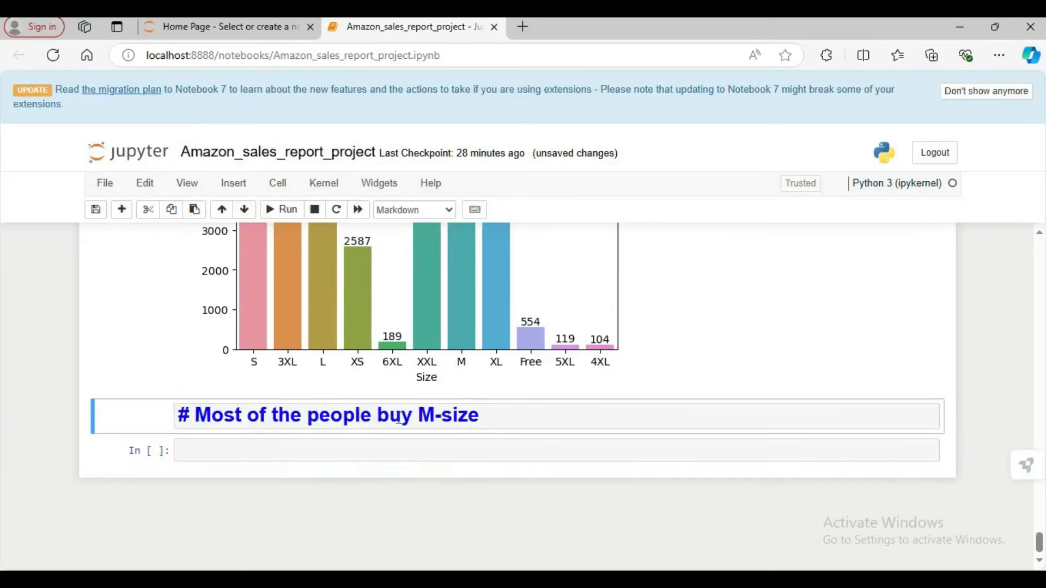
{"action": "left_click", "coordinate": [415, 416]}
{"action": "type", "text": "s"}
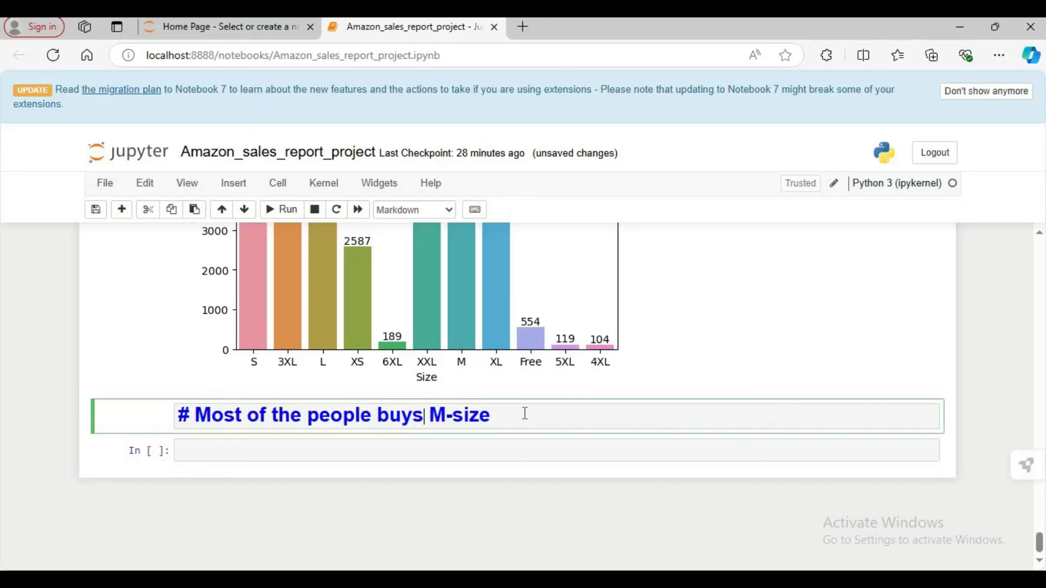
{"action": "left_click", "coordinate": [524, 414]}
{"action": "key", "text": "shift+Return"}
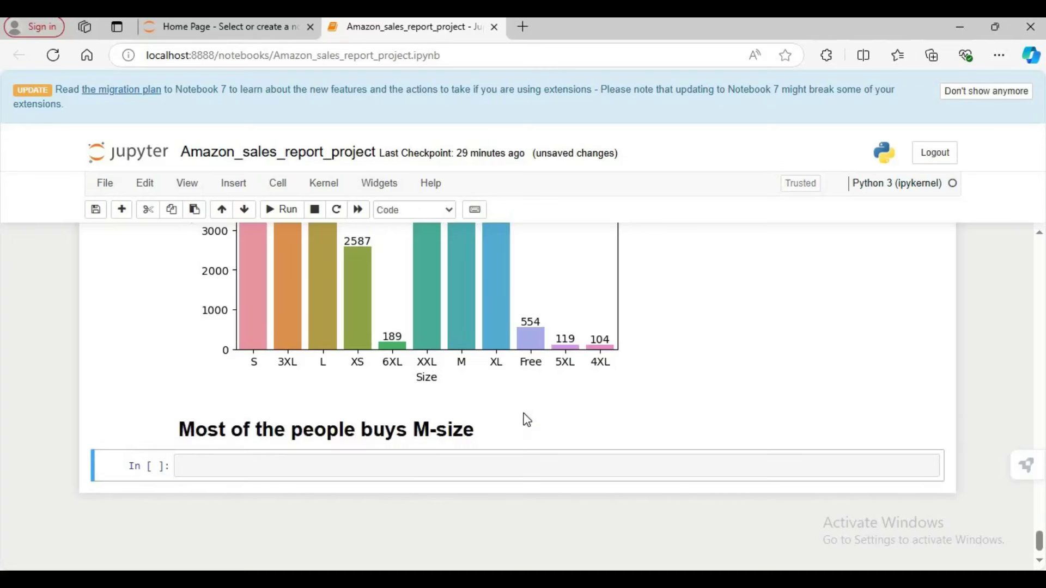
Add the comment "#courier Status" to the empty code cell below the M-size heading.
{"action": "scroll", "coordinate": [403, 401], "scroll_direction": "up", "scroll_amount": 3}
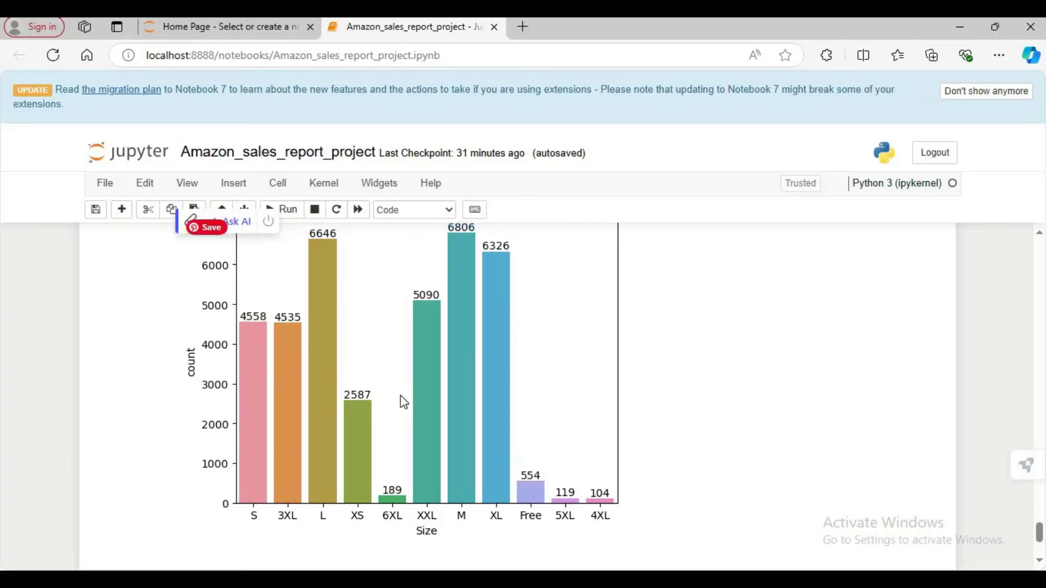
{"action": "scroll", "coordinate": [403, 402], "scroll_direction": "down", "scroll_amount": 3}
{"action": "left_click", "coordinate": [354, 450]}
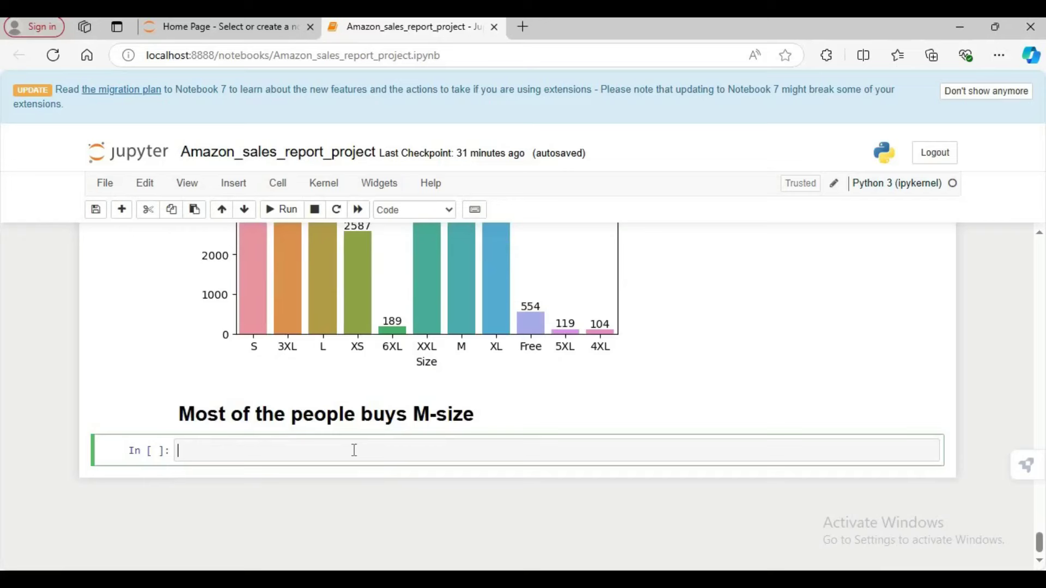
{"action": "type", "text": "#co"}
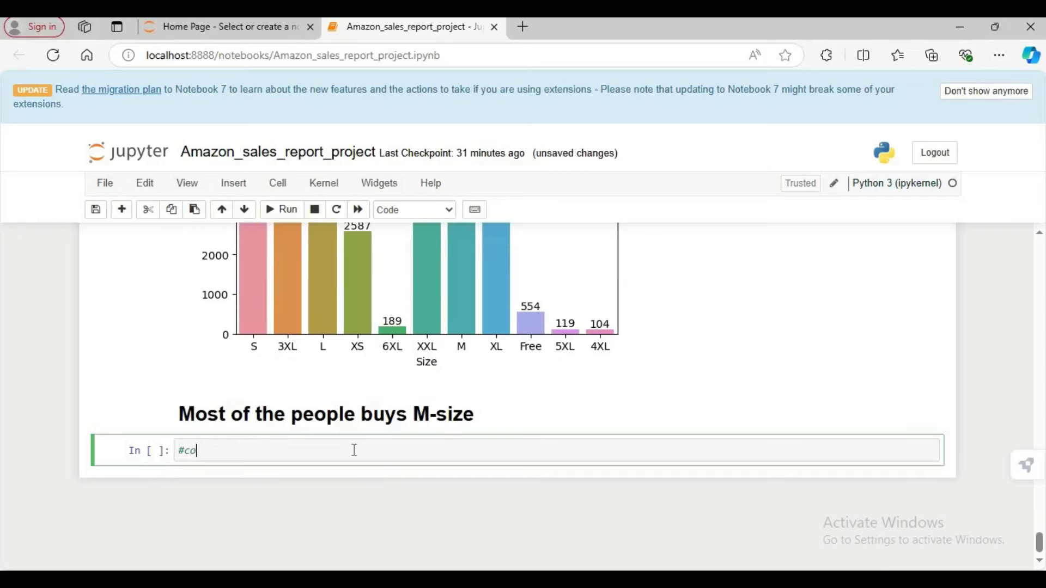
{"action": "type", "text": "urier Status"}
Check the columns in the df.head() output and begin sns.countplot(data=df,x='') on a new line below the courier comment.
{"action": "scroll", "coordinate": [427, 420], "scroll_direction": "up", "scroll_amount": 8}
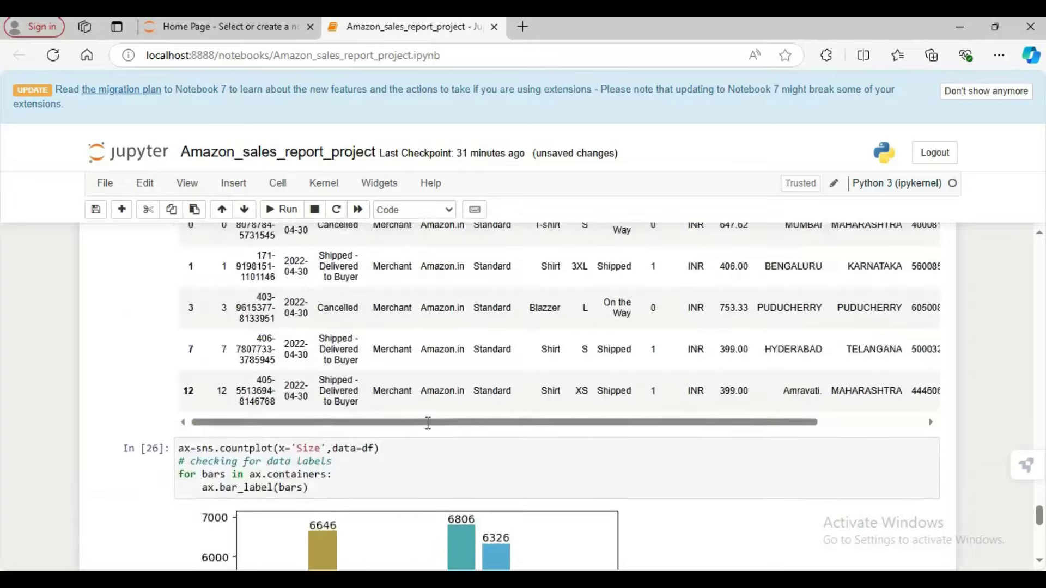
{"action": "scroll", "coordinate": [428, 423], "scroll_direction": "up", "scroll_amount": 3}
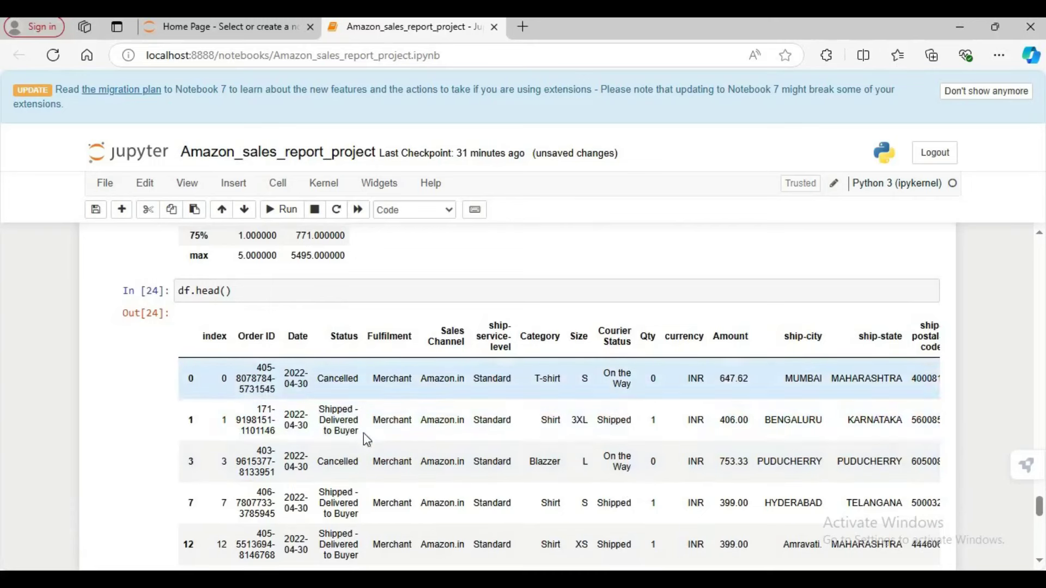
{"action": "scroll", "coordinate": [504, 449], "scroll_direction": "down", "scroll_amount": 8}
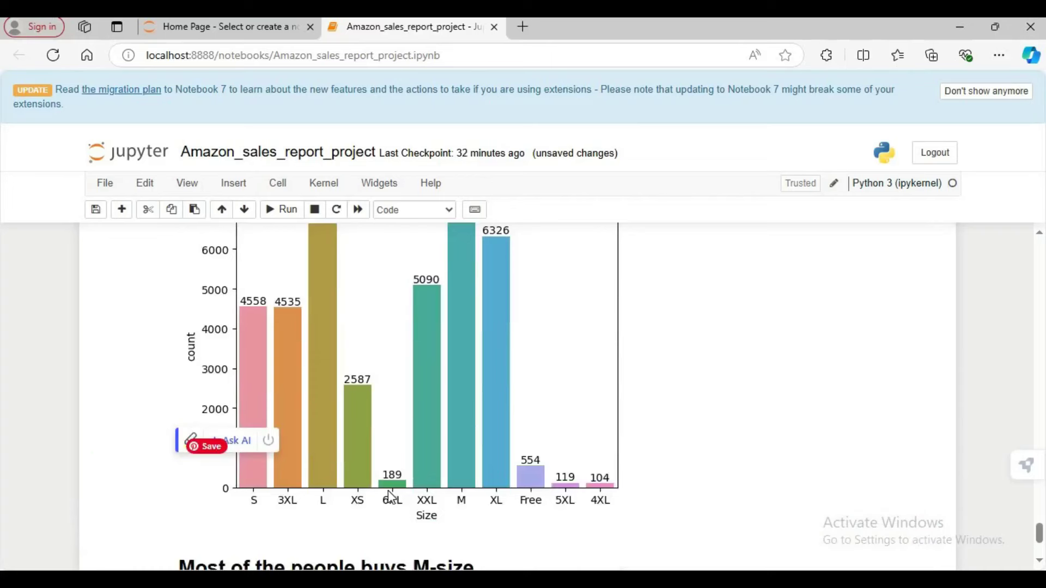
{"action": "scroll", "coordinate": [390, 496], "scroll_direction": "down", "scroll_amount": 3}
{"action": "left_click", "coordinate": [372, 452]}
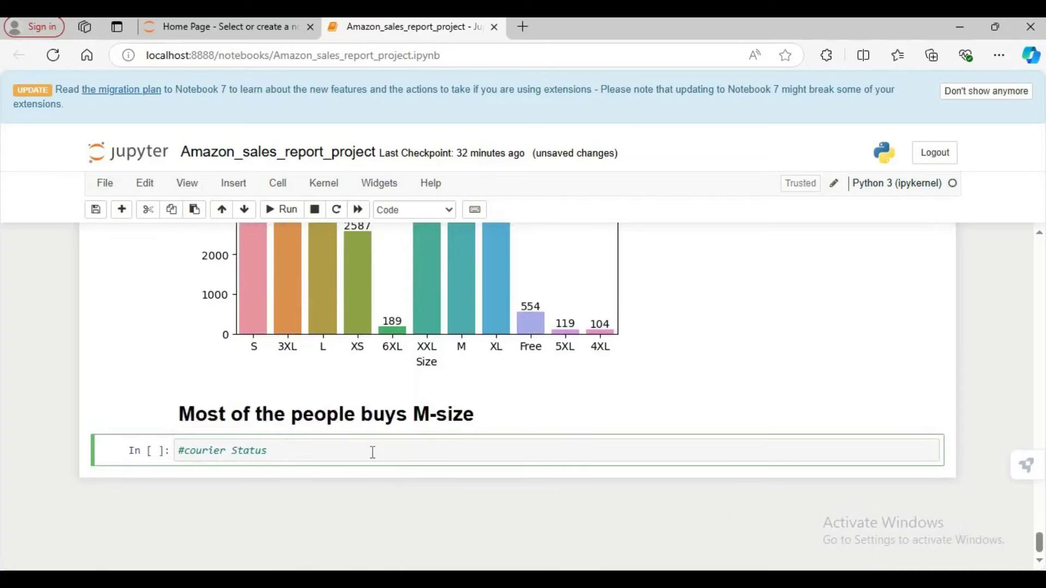
{"action": "key", "text": "Return"}
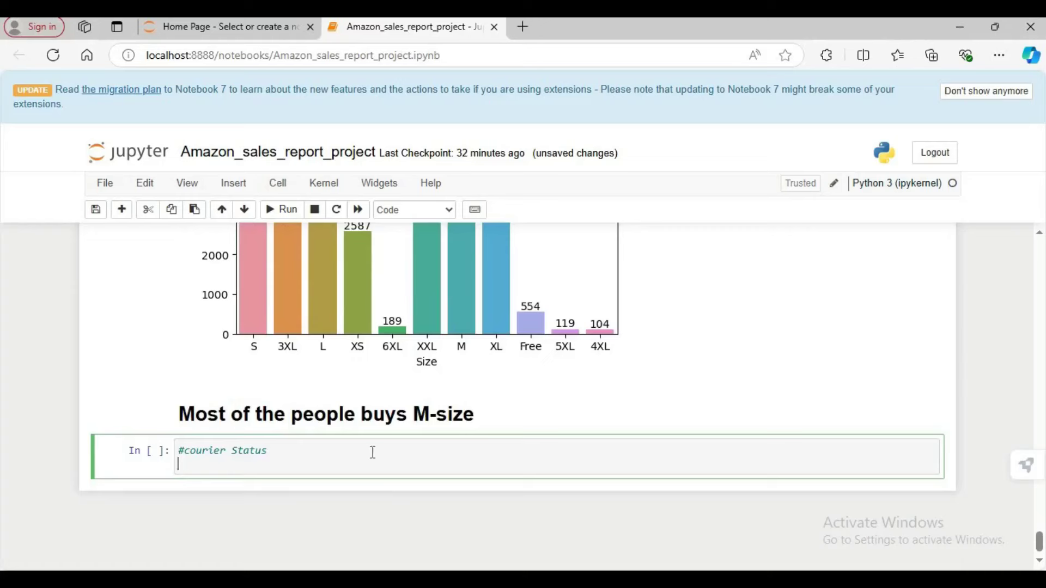
{"action": "type", "text": "sns.countplot(data"}
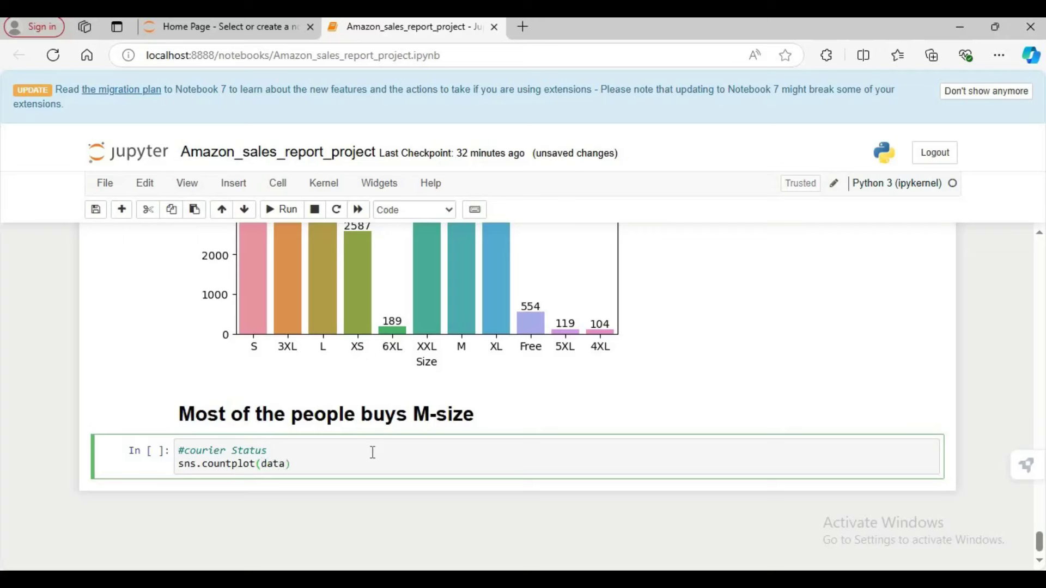
{"action": "type", "text": "=df,x='"}
Copy the Courier Status column name from the df.head() output into the countplot's x argument.
{"action": "scroll", "coordinate": [672, 439], "scroll_direction": "up", "scroll_amount": 15}
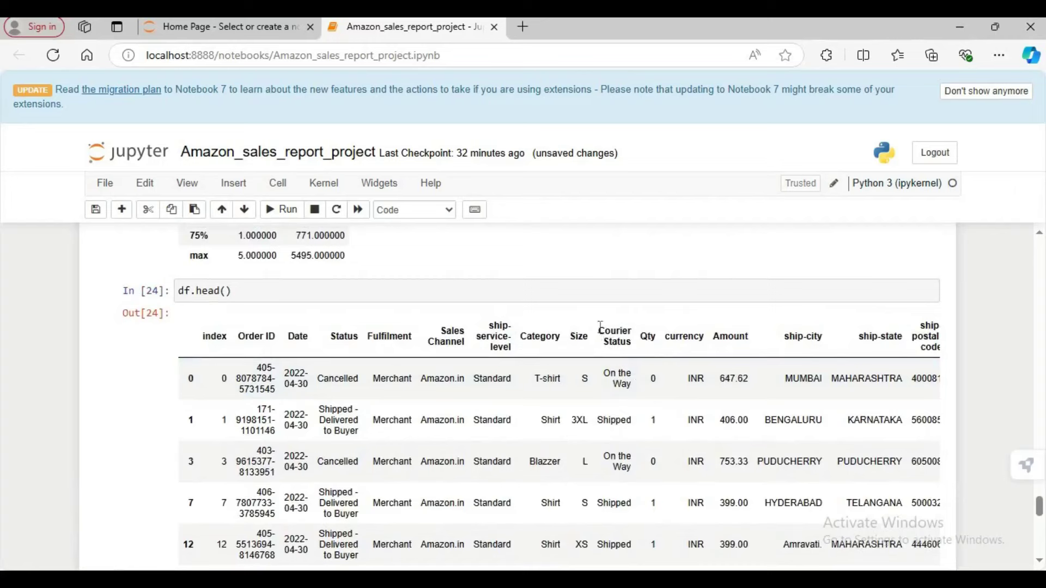
{"action": "left_click_drag", "start_coordinate": [600, 326], "coordinate": [633, 354]}
{"action": "key", "text": "ctrl+c"}
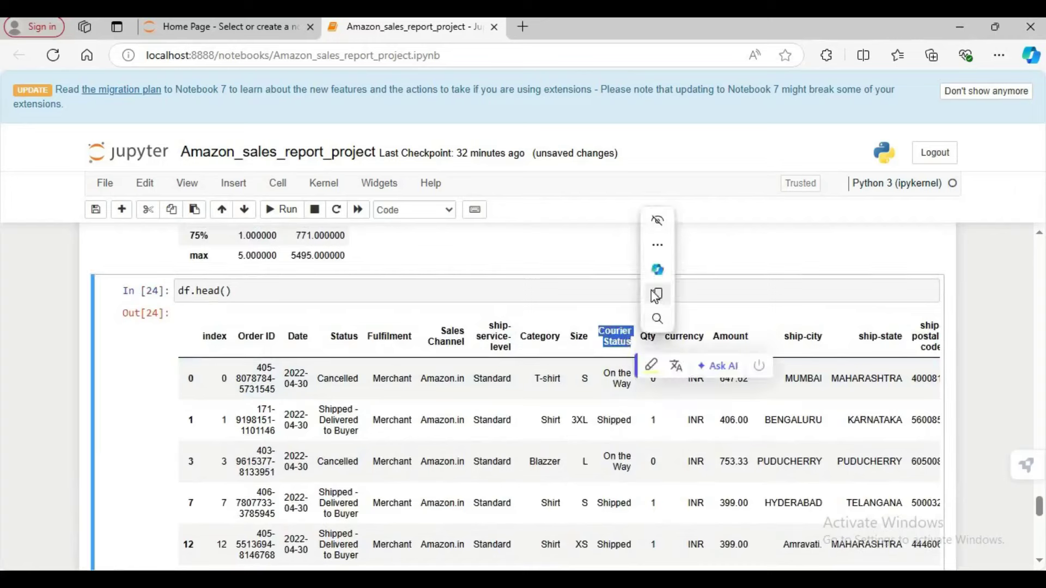
{"action": "left_click", "coordinate": [656, 296]}
{"action": "scroll", "coordinate": [406, 456], "scroll_direction": "down", "scroll_amount": 15}
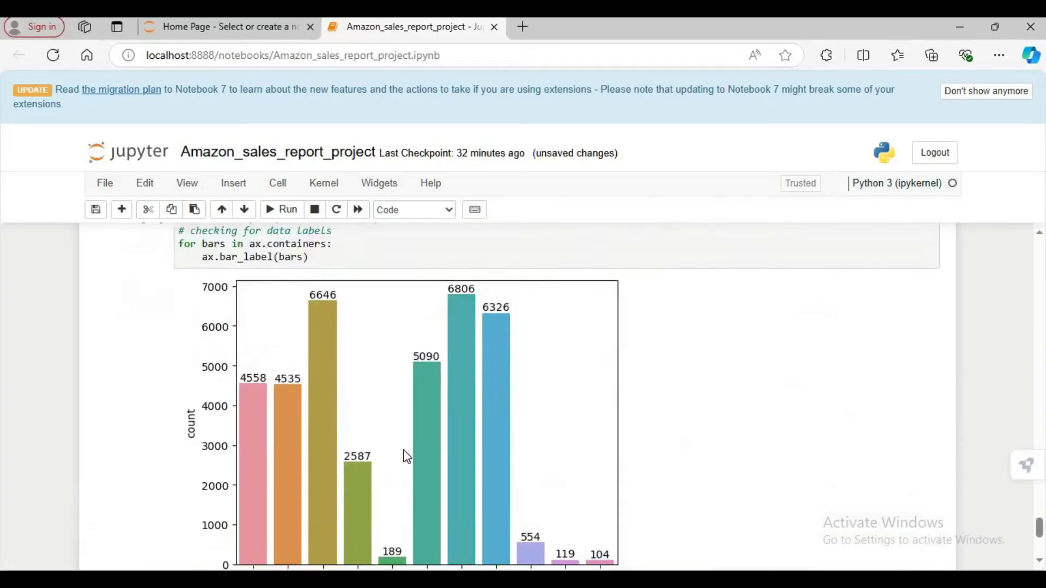
{"action": "scroll", "coordinate": [406, 457], "scroll_direction": "down", "scroll_amount": 5}
{"action": "left_click", "coordinate": [327, 451]}
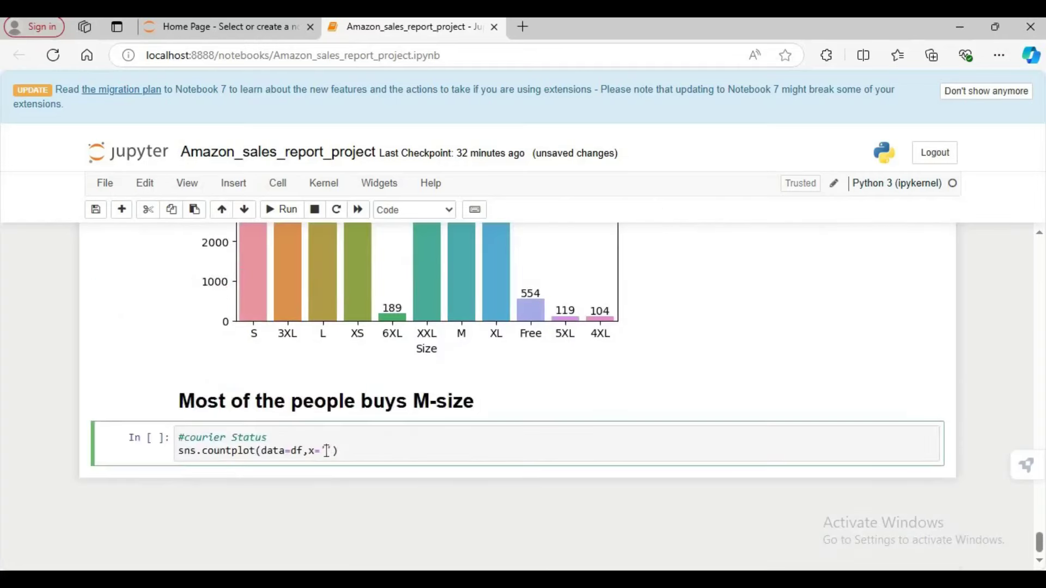
{"action": "key", "text": "ctrl+v"}
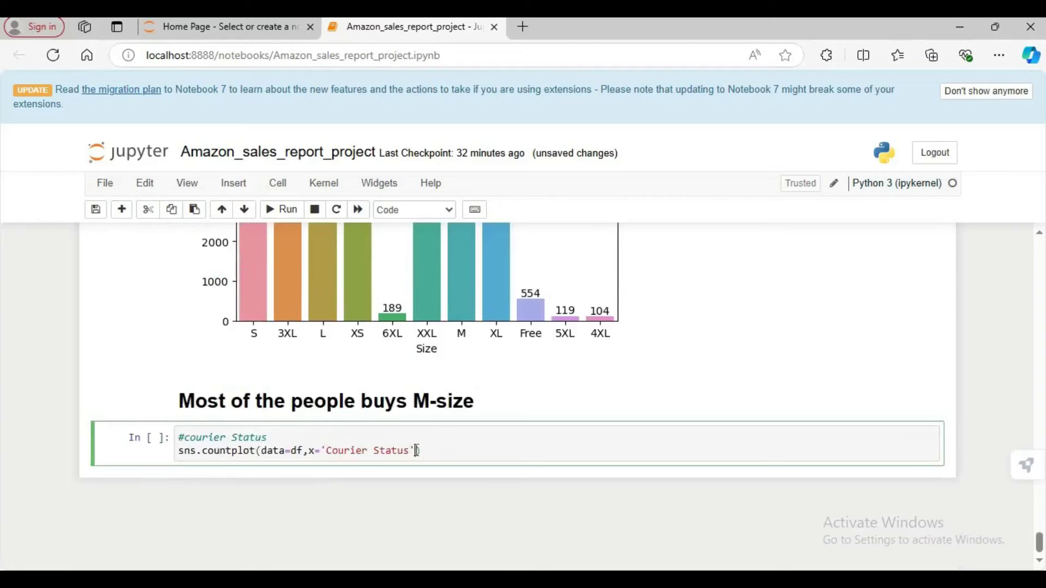
Add hue='Status' to the Courier Status countplot and run the cell to view the chart.
{"action": "type", "text": ",hue=s"}
{"action": "key", "text": "BackSpace"}
{"action": "type", "text": "'Status"}
{"action": "key", "text": "shift+Return"}
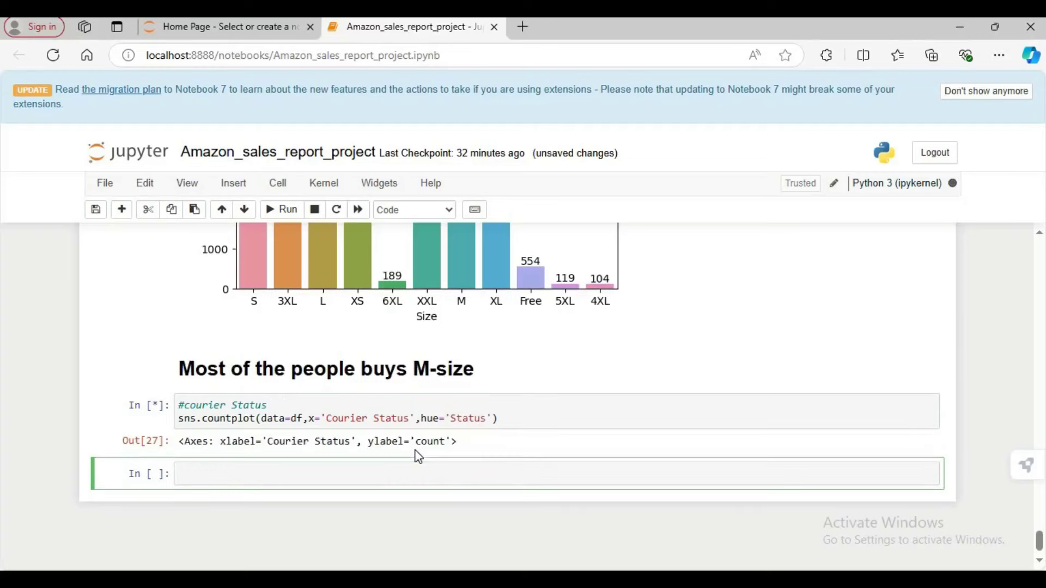
{"action": "scroll", "coordinate": [419, 457], "scroll_direction": "down", "scroll_amount": 3}
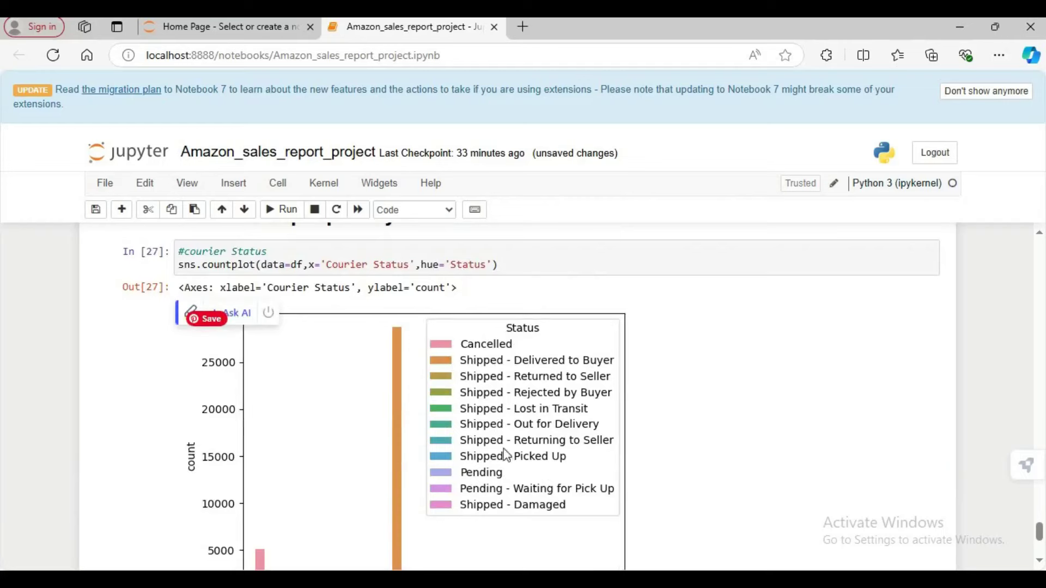
Add plt.figure(figsize=(10,6)) on a new line below the #courier Status comment and rerun the cell.
{"action": "scroll", "coordinate": [500, 417], "scroll_direction": "down", "scroll_amount": 3}
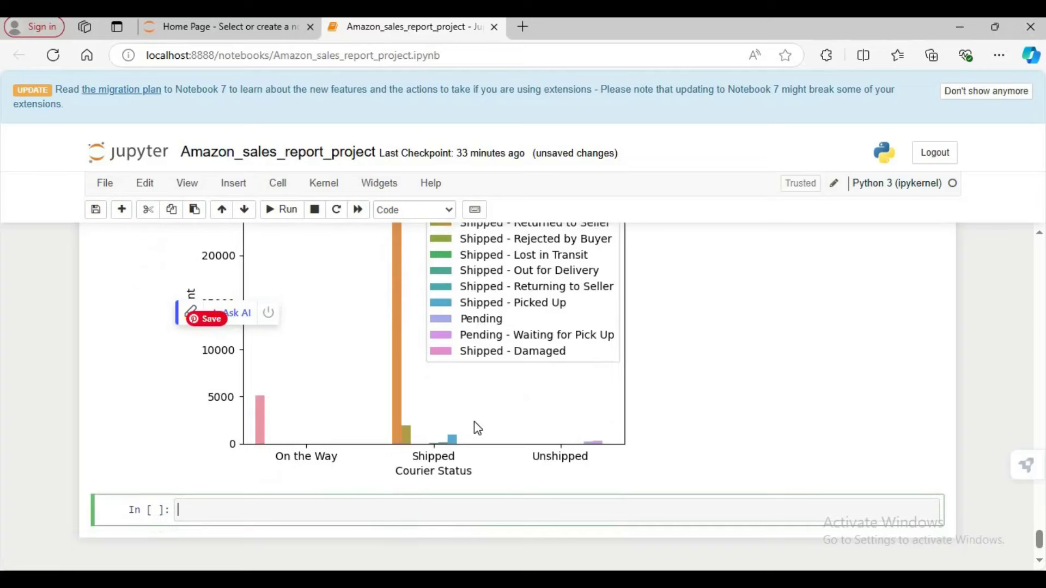
{"action": "scroll", "coordinate": [478, 427], "scroll_direction": "up", "scroll_amount": 1}
{"action": "scroll", "coordinate": [477, 441], "scroll_direction": "up", "scroll_amount": 4}
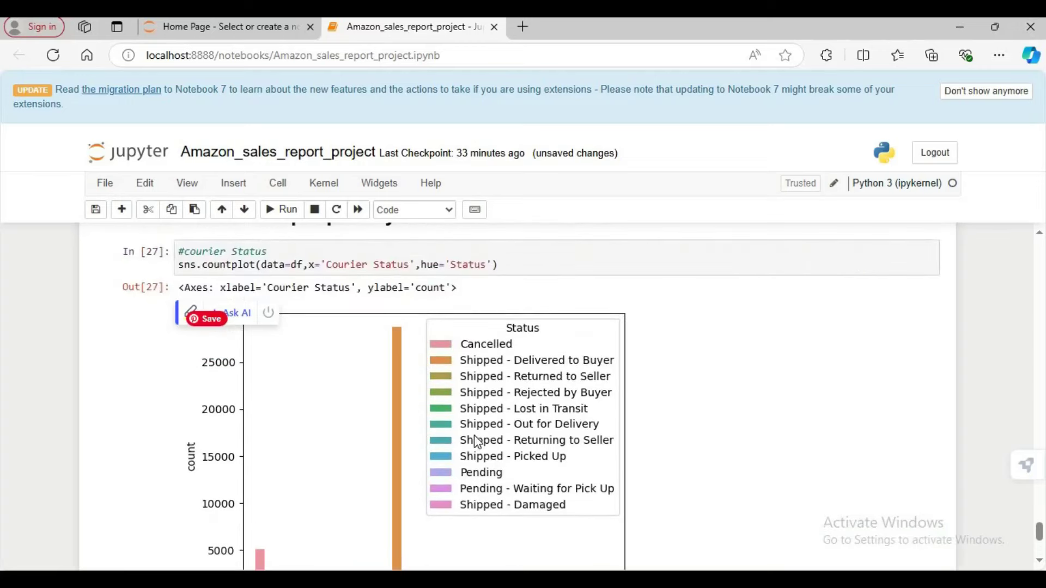
{"action": "left_click", "coordinate": [317, 407]}
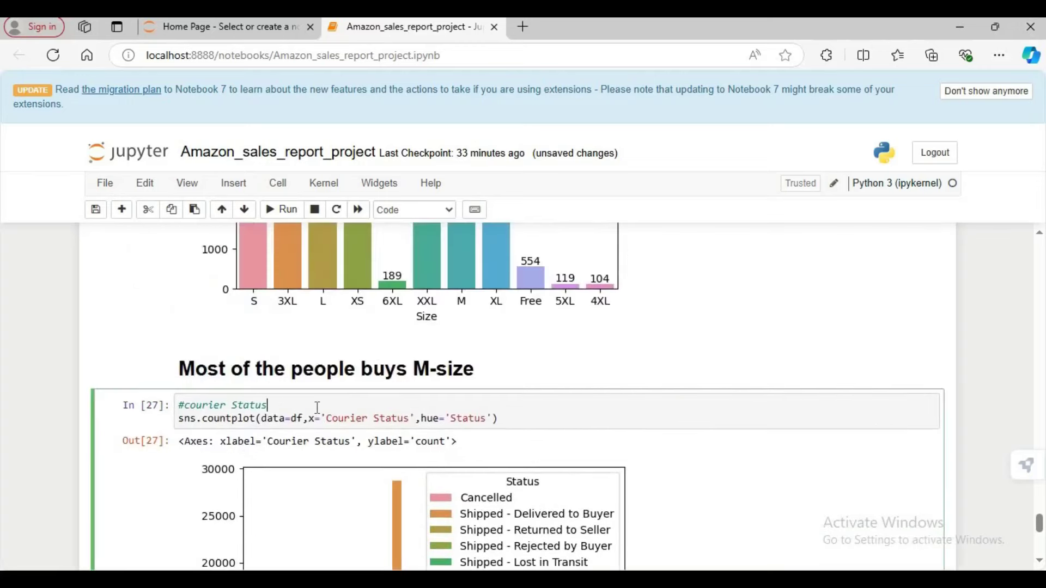
{"action": "key", "text": "Return"}
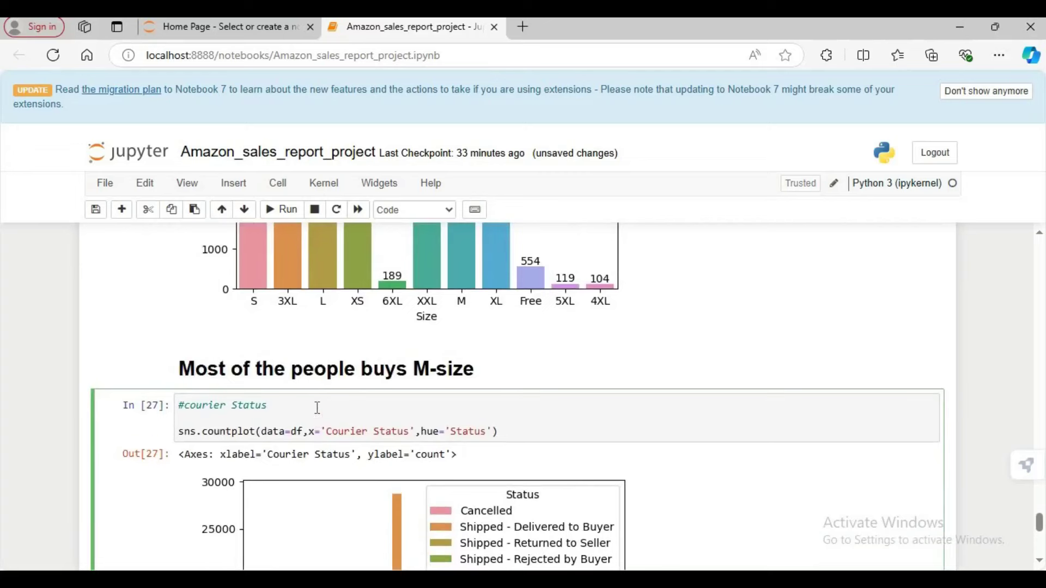
{"action": "type", "text": "plt.figure"}
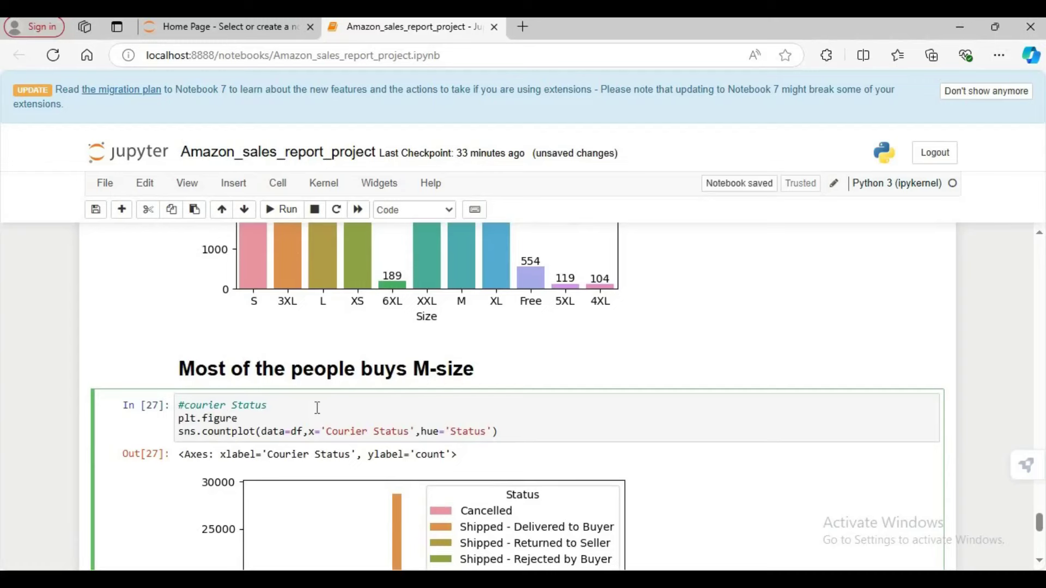
{"action": "type", "text": "("}
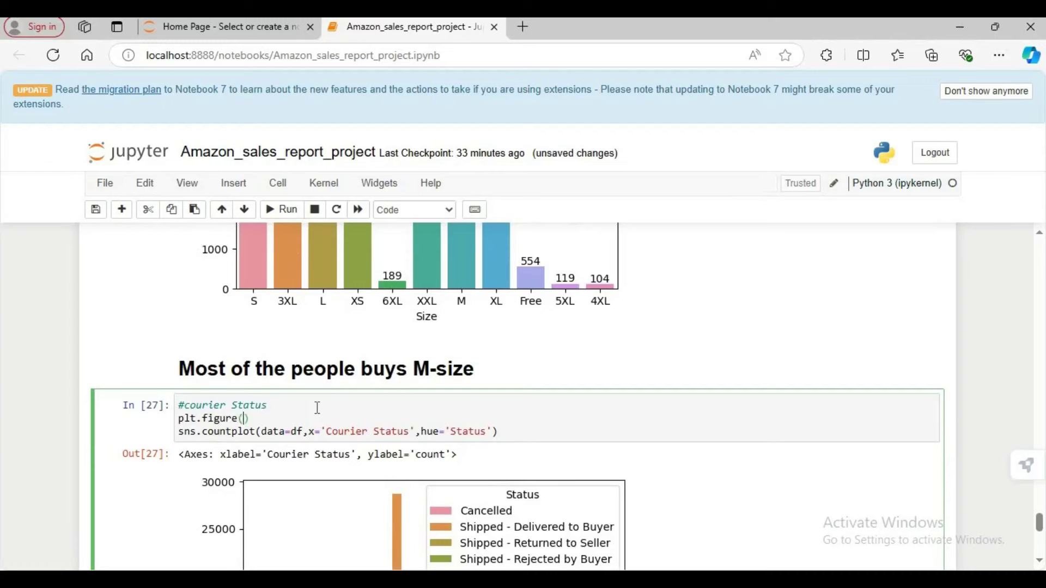
{"action": "type", "text": "figsize=(10,6"}
{"action": "key", "text": "shift+Return"}
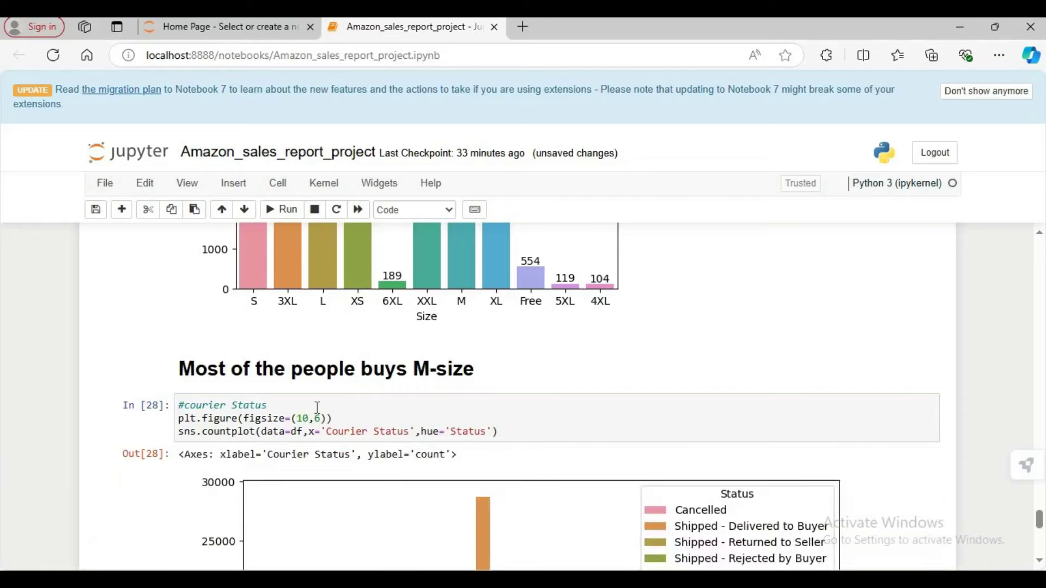
Add plt.show() on a new line after the Courier Status countplot and rerun the cell.
{"action": "scroll", "coordinate": [426, 407], "scroll_direction": "down", "scroll_amount": 5}
{"action": "scroll", "coordinate": [426, 407], "scroll_direction": "up", "scroll_amount": 4}
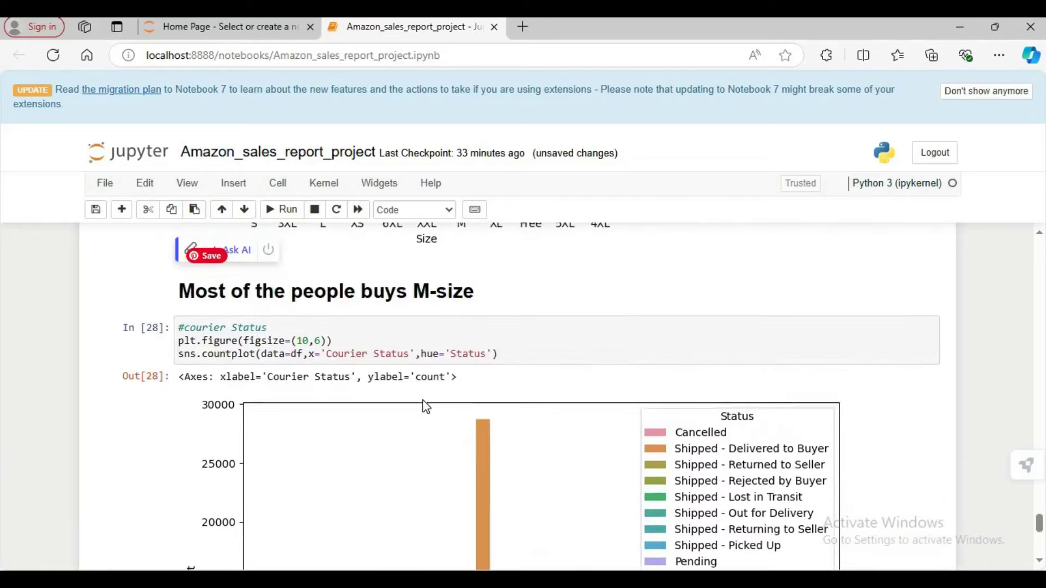
{"action": "left_click", "coordinate": [524, 354]}
{"action": "key", "text": "Return"}
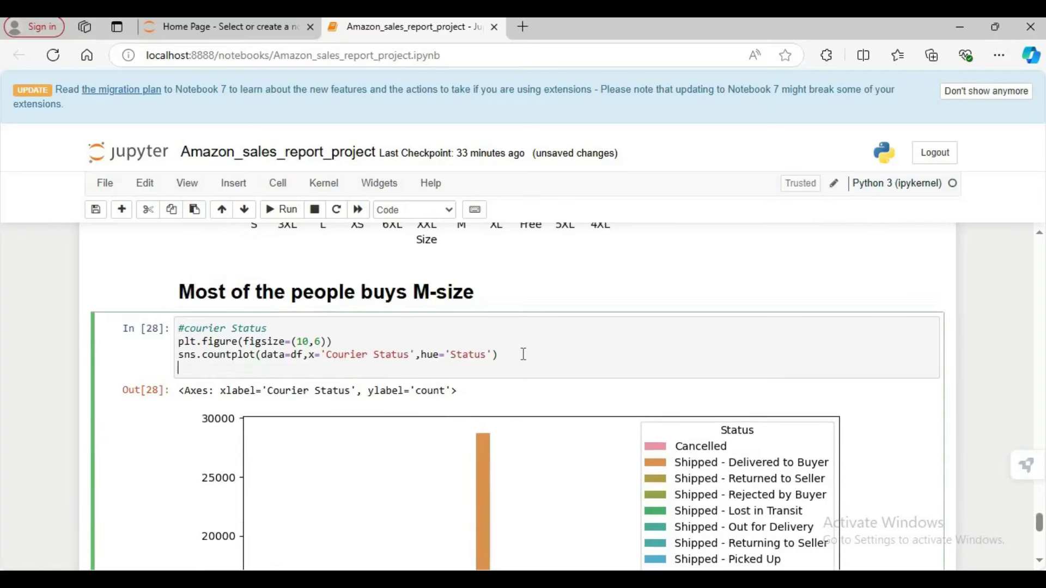
{"action": "type", "text": "plt.show()"}
{"action": "key", "text": "shift+Return"}
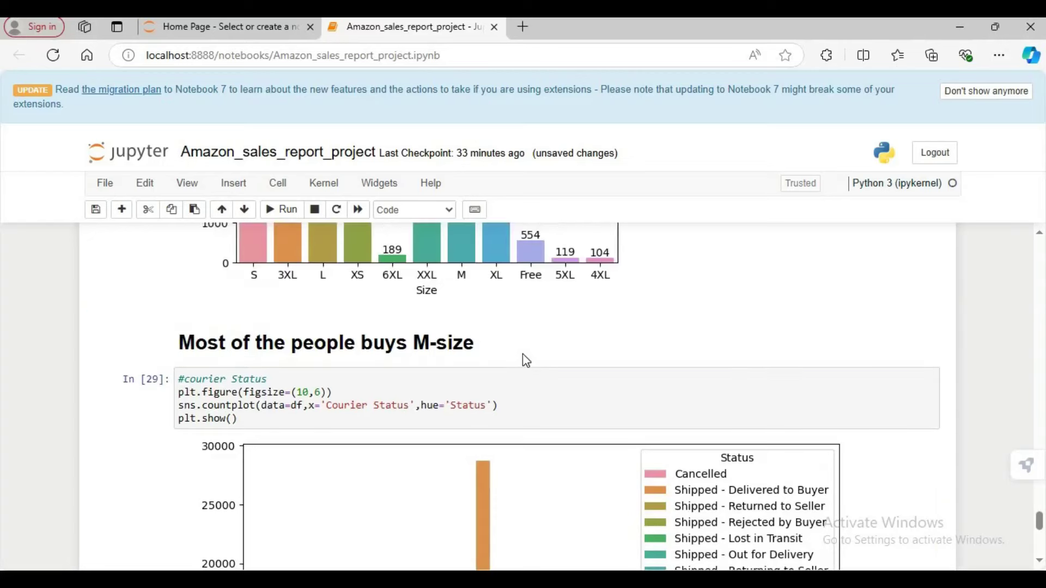
Examine the Courier Status chart's bars against the Status legend and look back at the labelled Size chart.
{"action": "scroll", "coordinate": [523, 360], "scroll_direction": "down", "scroll_amount": 6}
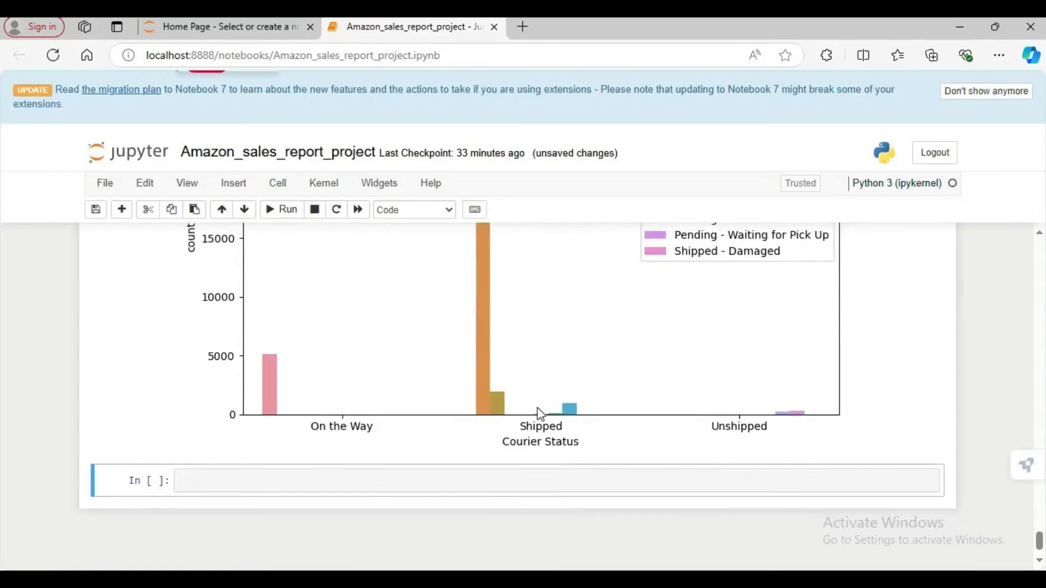
{"action": "scroll", "coordinate": [537, 408], "scroll_direction": "up", "scroll_amount": 5}
{"action": "scroll", "coordinate": [602, 400], "scroll_direction": "down", "scroll_amount": 4}
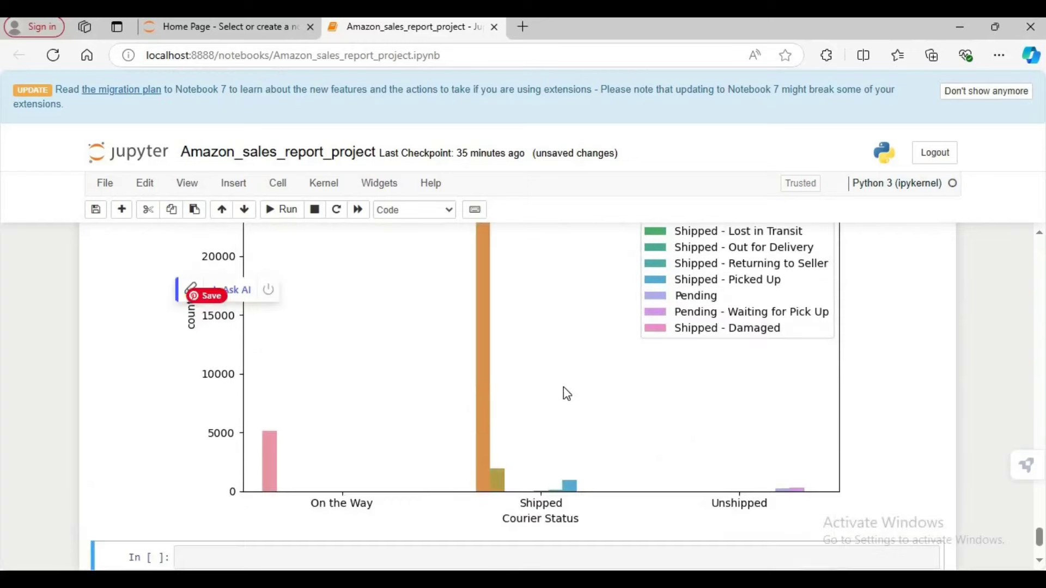
{"action": "scroll", "coordinate": [564, 420], "scroll_direction": "down", "scroll_amount": 2}
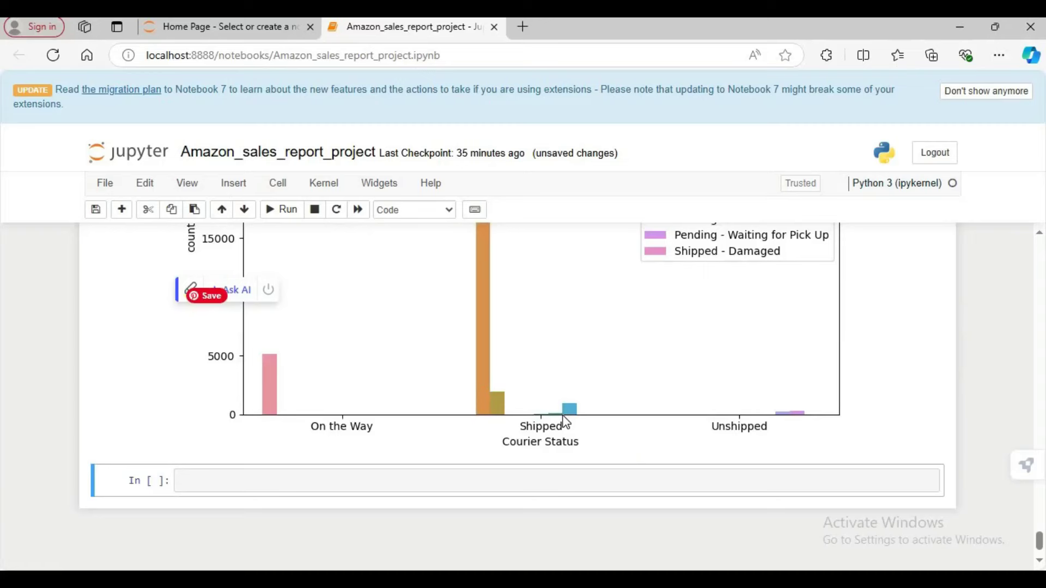
{"action": "scroll", "coordinate": [565, 422], "scroll_direction": "up", "scroll_amount": 5}
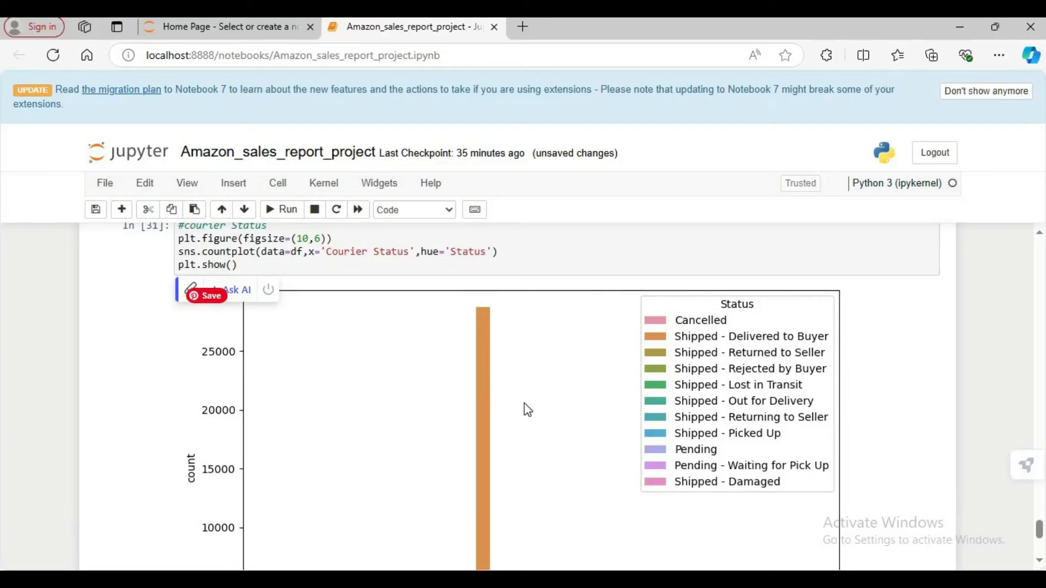
{"action": "scroll", "coordinate": [524, 403], "scroll_direction": "down", "scroll_amount": 3}
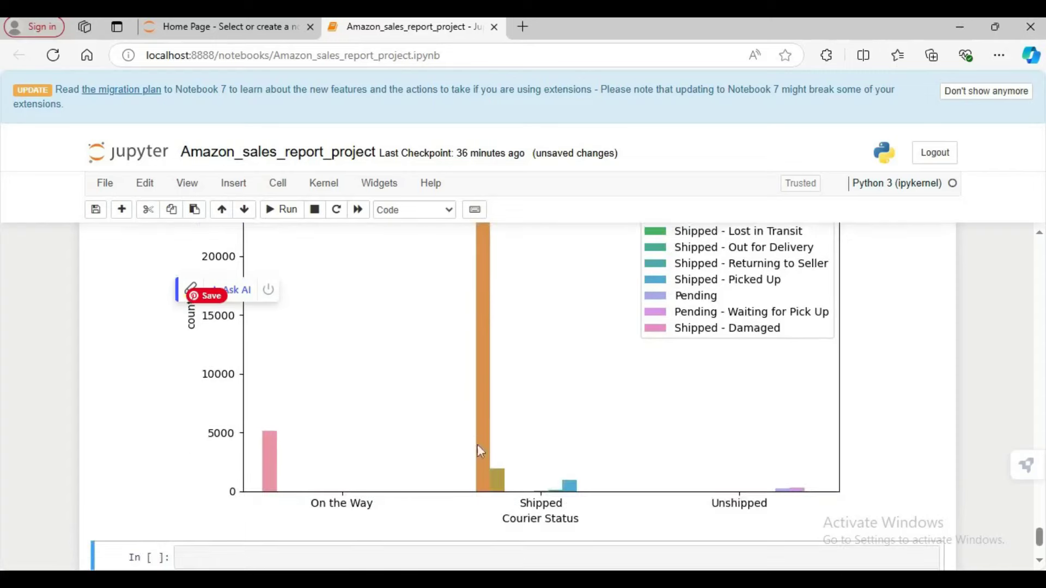
{"action": "scroll", "coordinate": [487, 467], "scroll_direction": "up", "scroll_amount": 3}
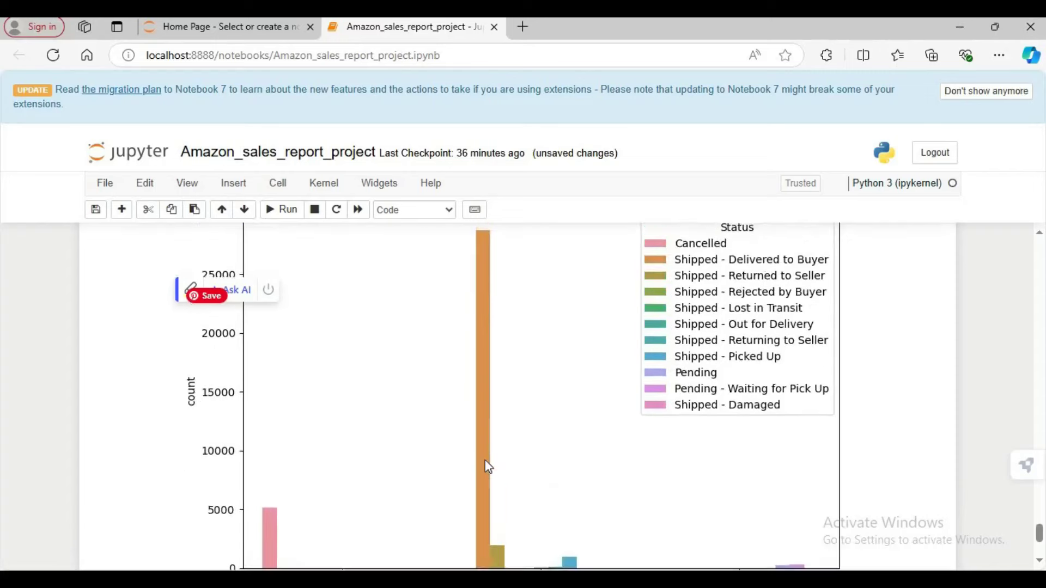
{"action": "scroll", "coordinate": [488, 467], "scroll_direction": "up", "scroll_amount": 2}
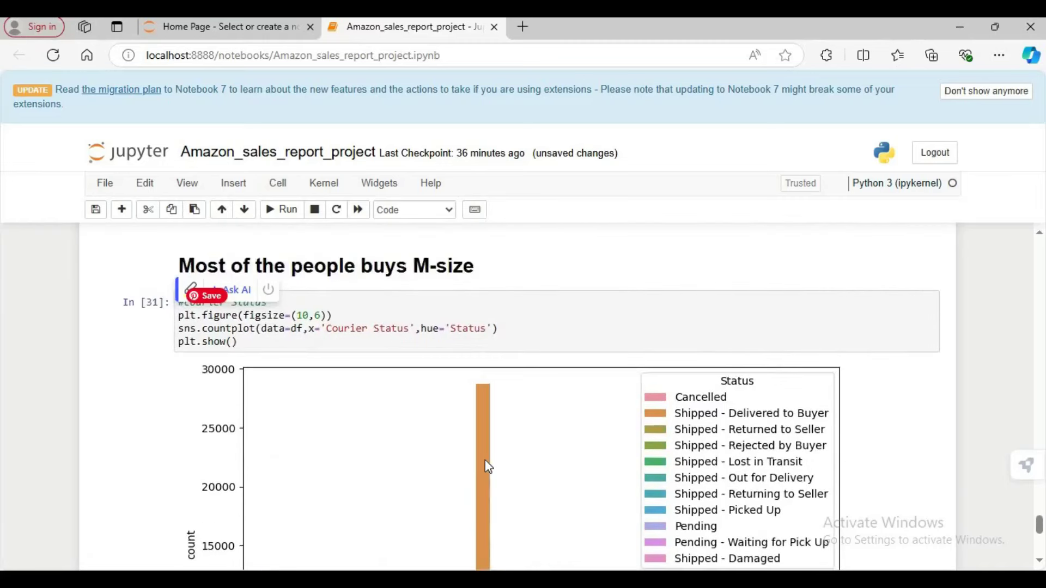
{"action": "scroll", "coordinate": [488, 467], "scroll_direction": "down", "scroll_amount": 5}
{"action": "scroll", "coordinate": [487, 467], "scroll_direction": "up", "scroll_amount": 15}
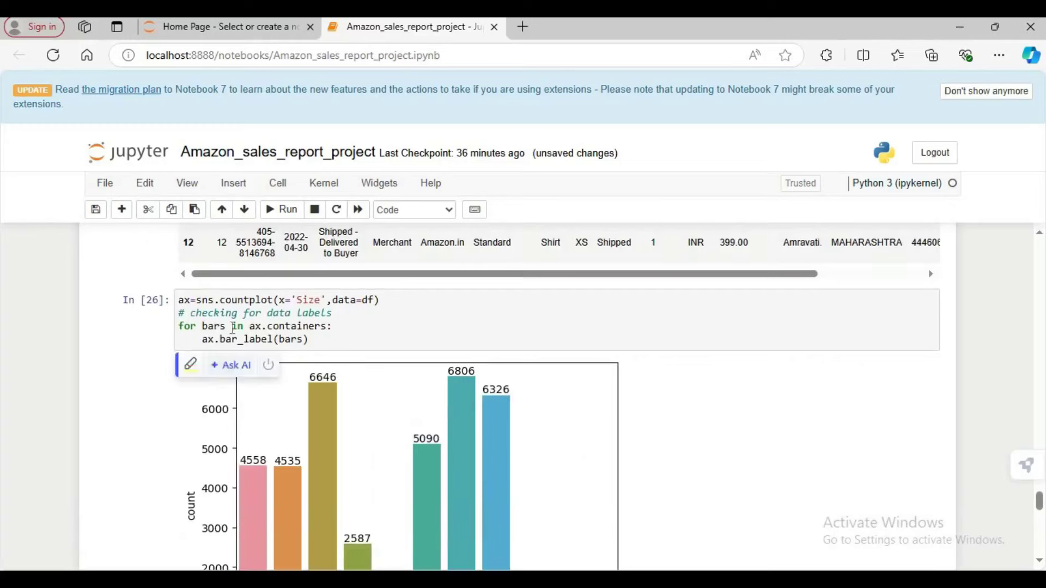
{"action": "scroll", "coordinate": [401, 348], "scroll_direction": "down", "scroll_amount": 7}
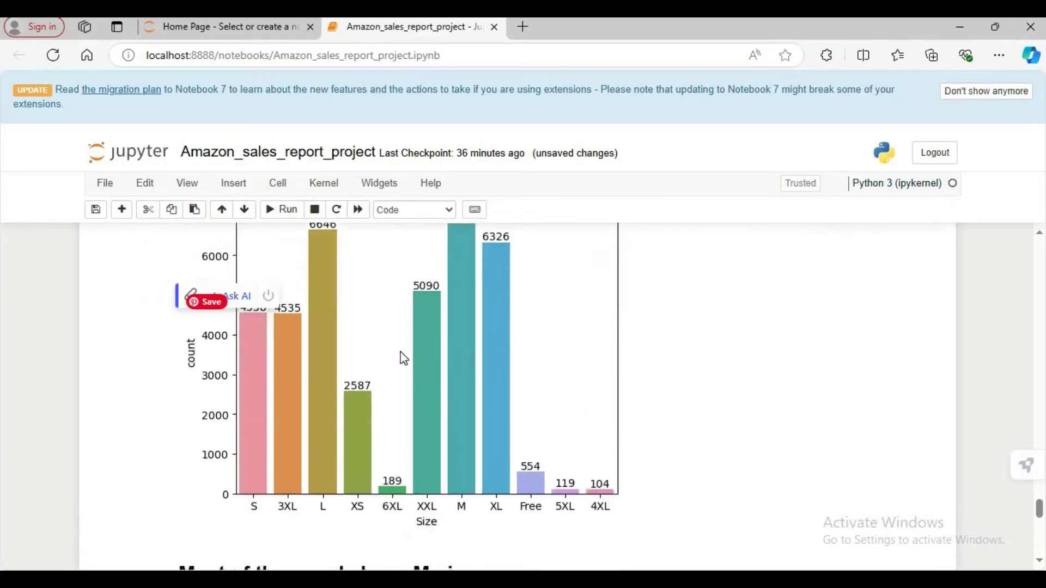
{"action": "scroll", "coordinate": [493, 406], "scroll_direction": "down", "scroll_amount": 1}
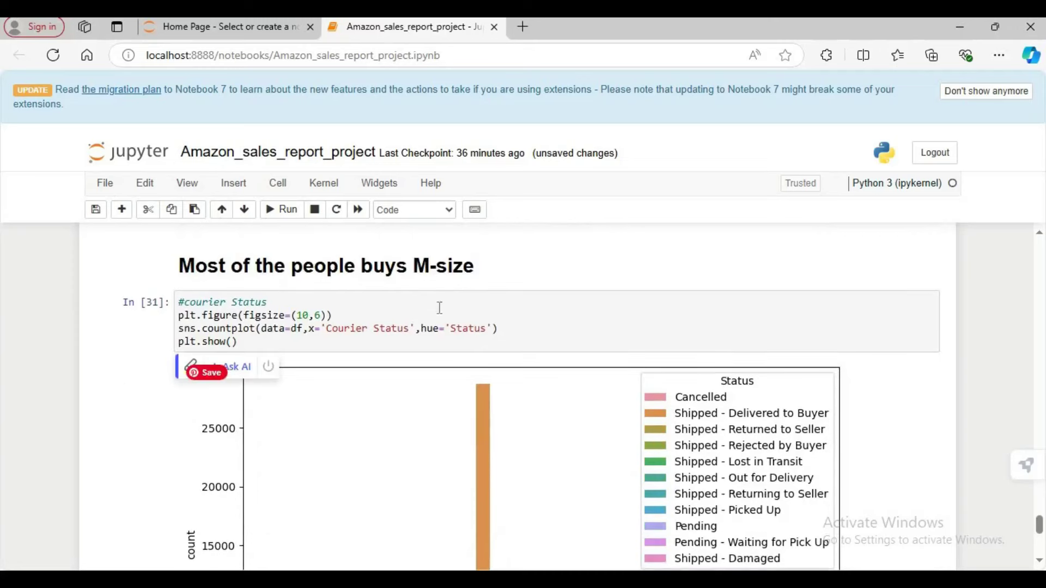
{"action": "scroll", "coordinate": [493, 408], "scroll_direction": "down", "scroll_amount": 3}
{"action": "scroll", "coordinate": [493, 412], "scroll_direction": "down", "scroll_amount": 1}
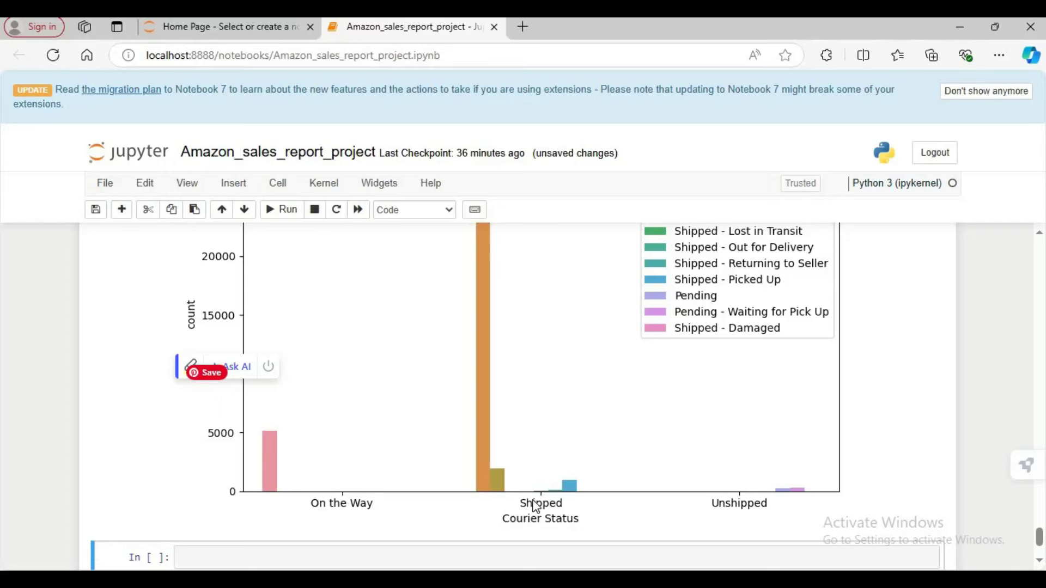
{"action": "scroll", "coordinate": [613, 347], "scroll_direction": "up", "scroll_amount": 3}
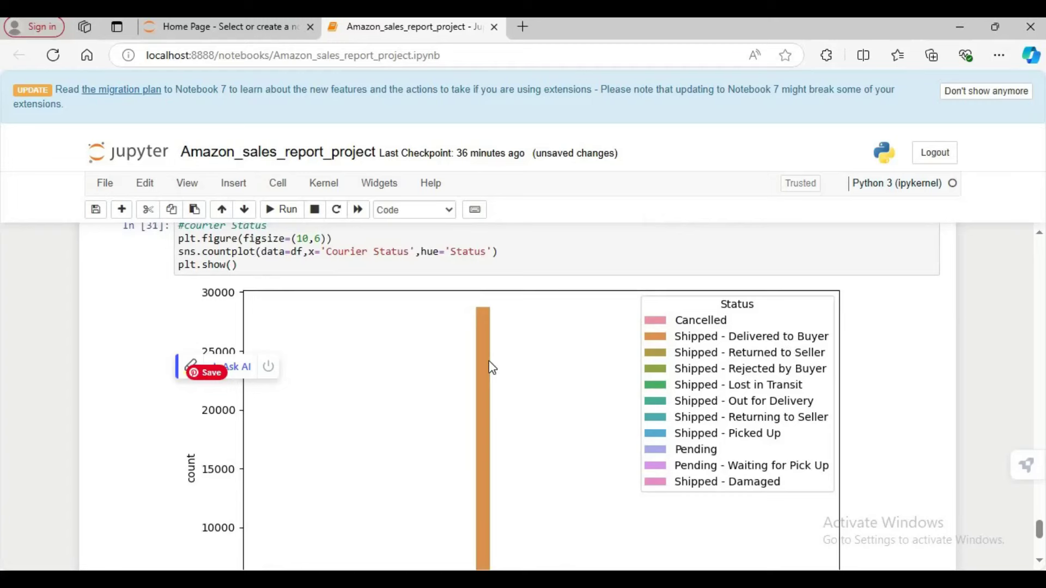
{"action": "scroll", "coordinate": [491, 367], "scroll_direction": "down", "scroll_amount": 4}
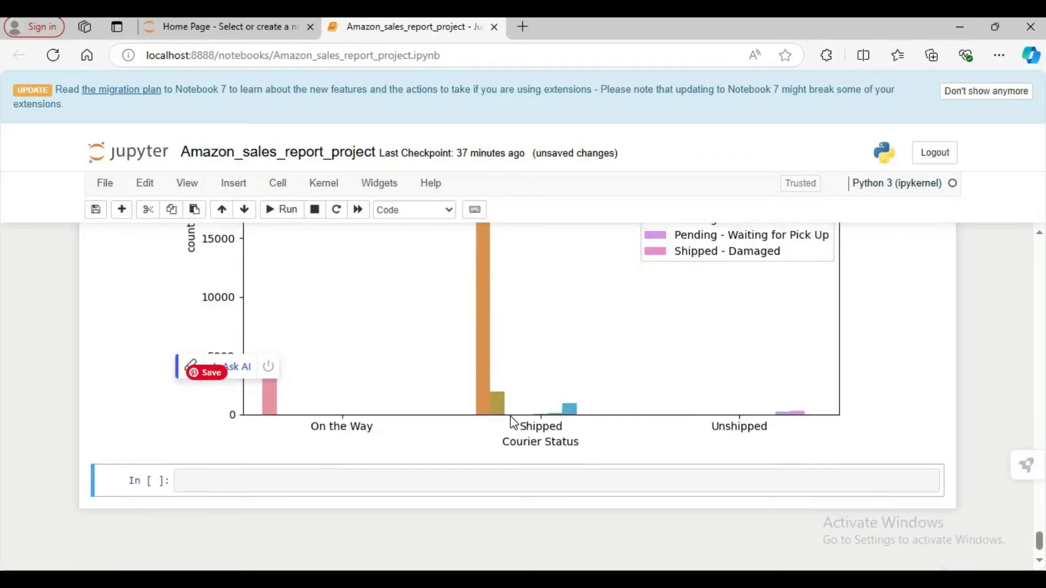
Try replacing the courier chart's figsize values with 20.16 and rerun the cell.
{"action": "scroll", "coordinate": [513, 423], "scroll_direction": "up", "scroll_amount": 7}
{"action": "left_click", "coordinate": [321, 392]}
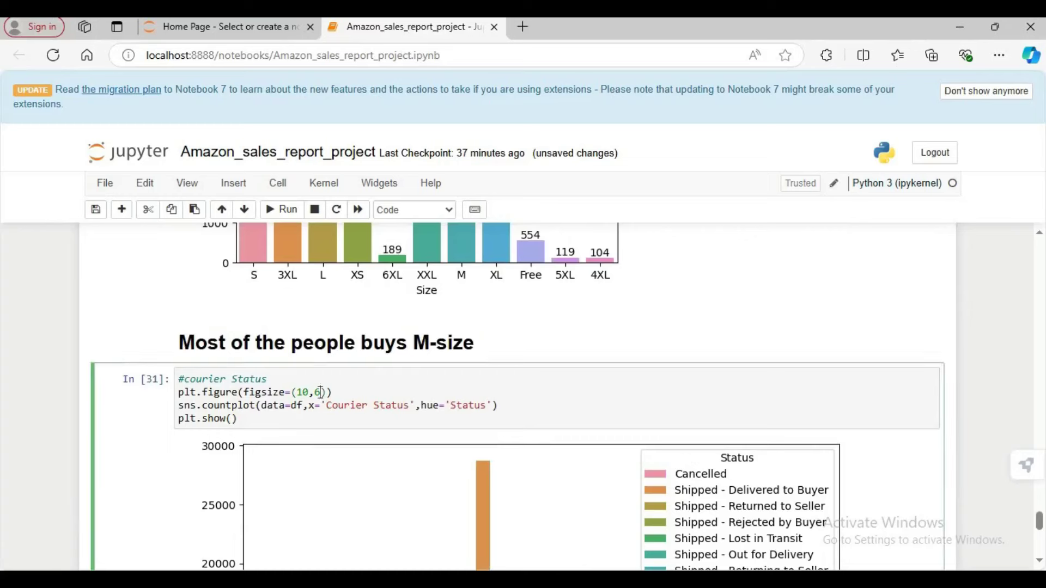
{"action": "key", "text": "BackSpace"}
{"action": "key", "text": "BackSpace"}
{"action": "key", "text": "BackSpace"}
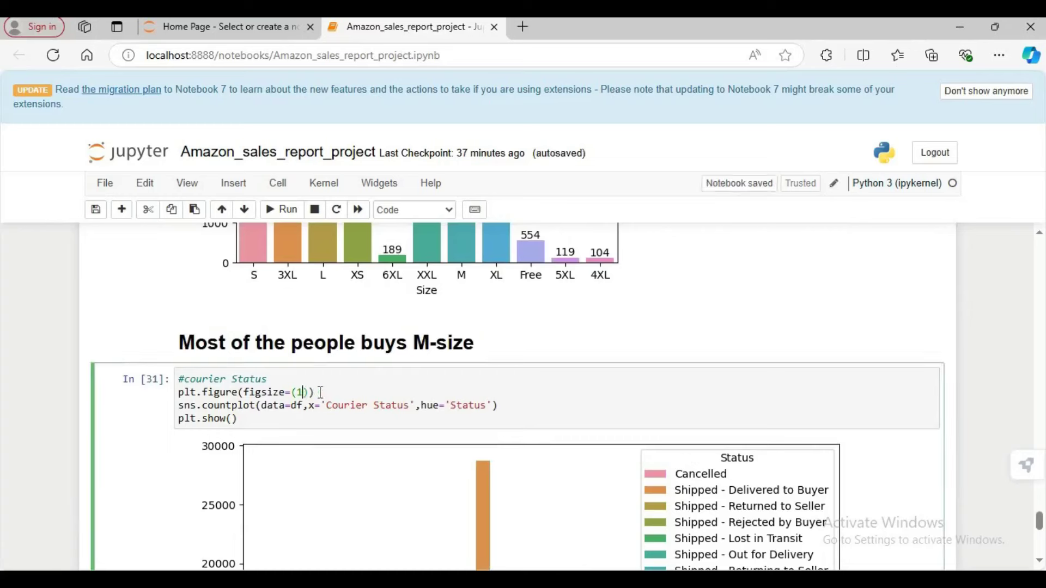
{"action": "key", "text": "BackSpace"}
{"action": "type", "text": "20"}
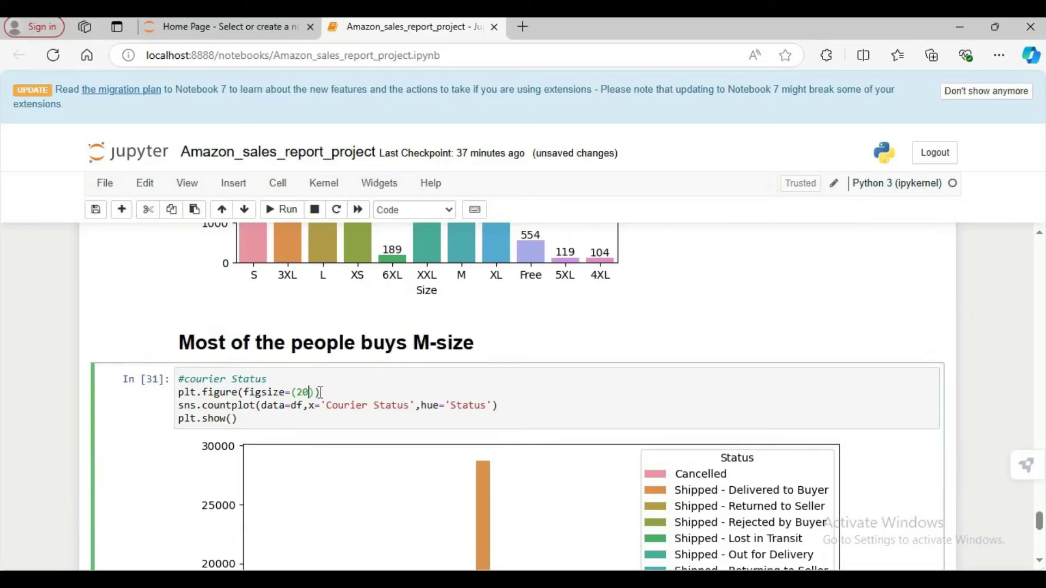
{"action": "type", "text": ".16"}
{"action": "key", "text": "shift+Return"}
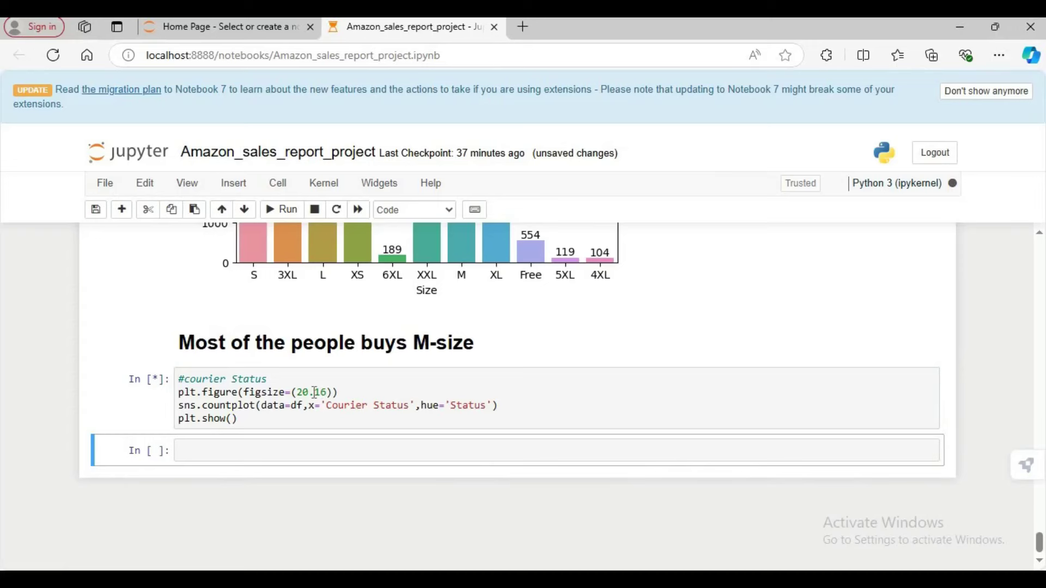
Correct the courier chart's figsize to (20,16), rerun the cell and look over the enlarged chart.
{"action": "left_click", "coordinate": [314, 393]}
{"action": "key", "text": "BackSpace"}
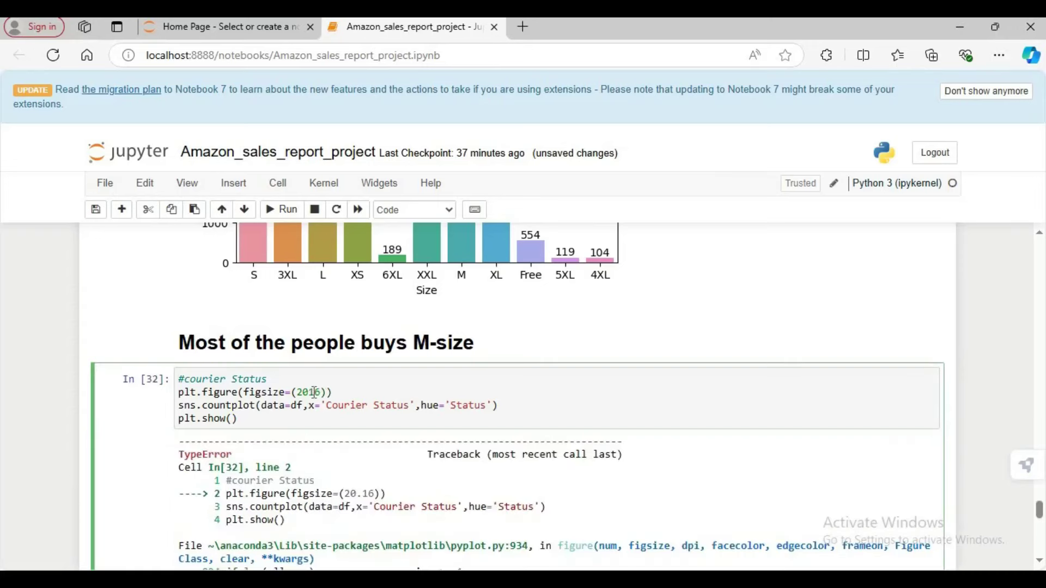
{"action": "type", "text": ","}
{"action": "key", "text": "shift+Return"}
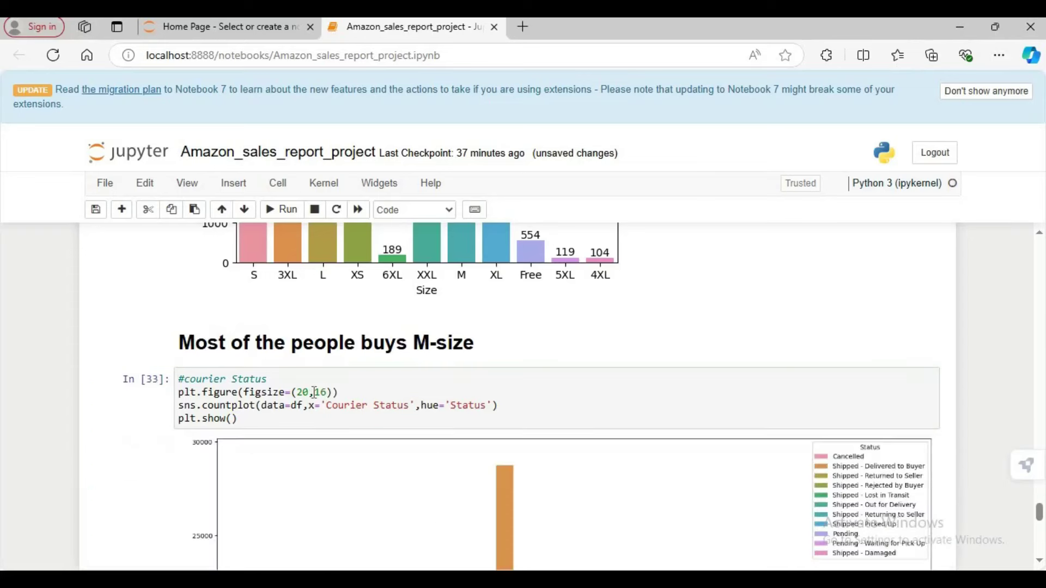
{"action": "scroll", "coordinate": [320, 399], "scroll_direction": "down", "scroll_amount": 4}
{"action": "scroll", "coordinate": [381, 380], "scroll_direction": "down", "scroll_amount": 5}
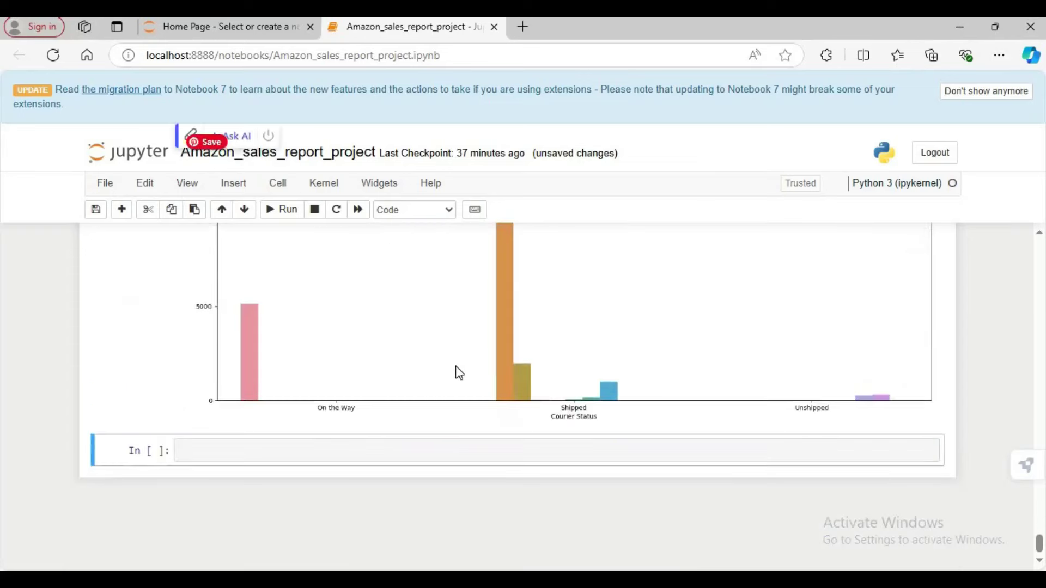
{"action": "scroll", "coordinate": [457, 371], "scroll_direction": "up", "scroll_amount": 8}
{"action": "scroll", "coordinate": [459, 372], "scroll_direction": "up", "scroll_amount": 2}
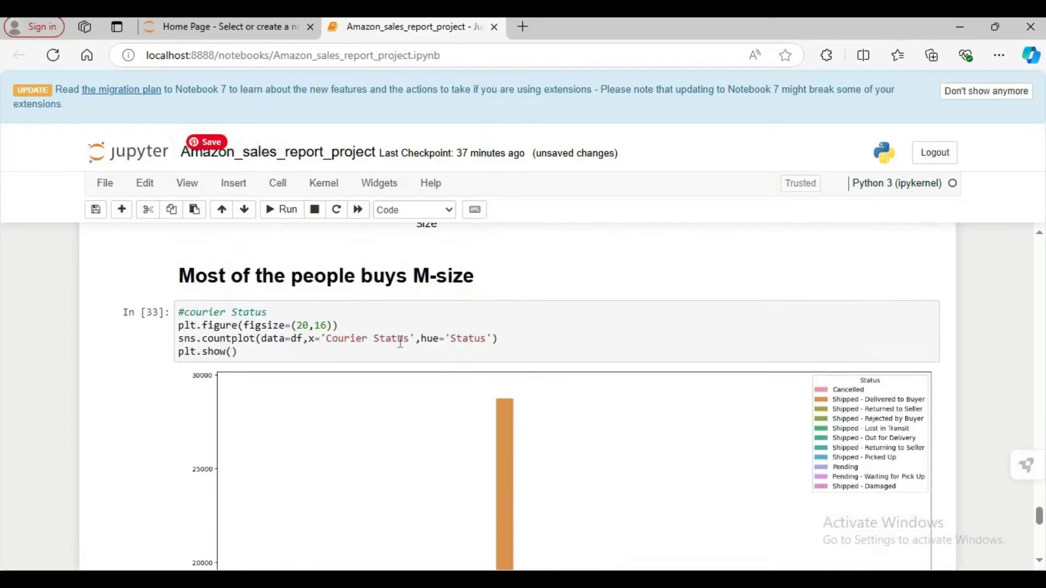
Set the courier chart's figsize to (14,20), rerun the cell and look over the resized chart.
{"action": "left_click", "coordinate": [311, 325]}
{"action": "key", "text": "BackSpace"}
{"action": "key", "text": "BackSpace"}
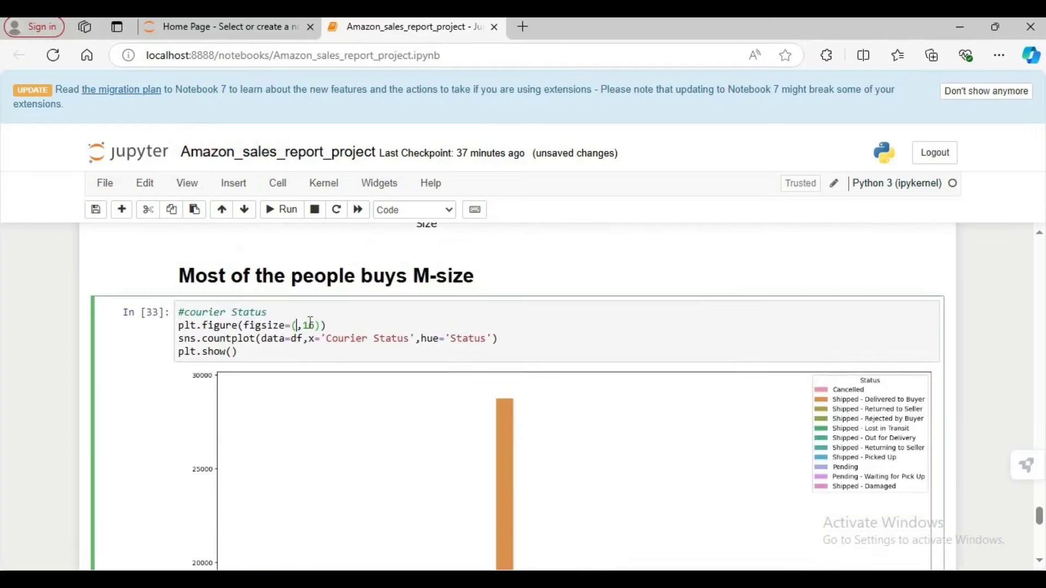
{"action": "type", "text": "14"}
{"action": "left_click", "coordinate": [327, 325]}
{"action": "key", "text": "BackSpace"}
{"action": "key", "text": "BackSpace"}
{"action": "type", "text": "20"}
{"action": "key", "text": "shift+Return"}
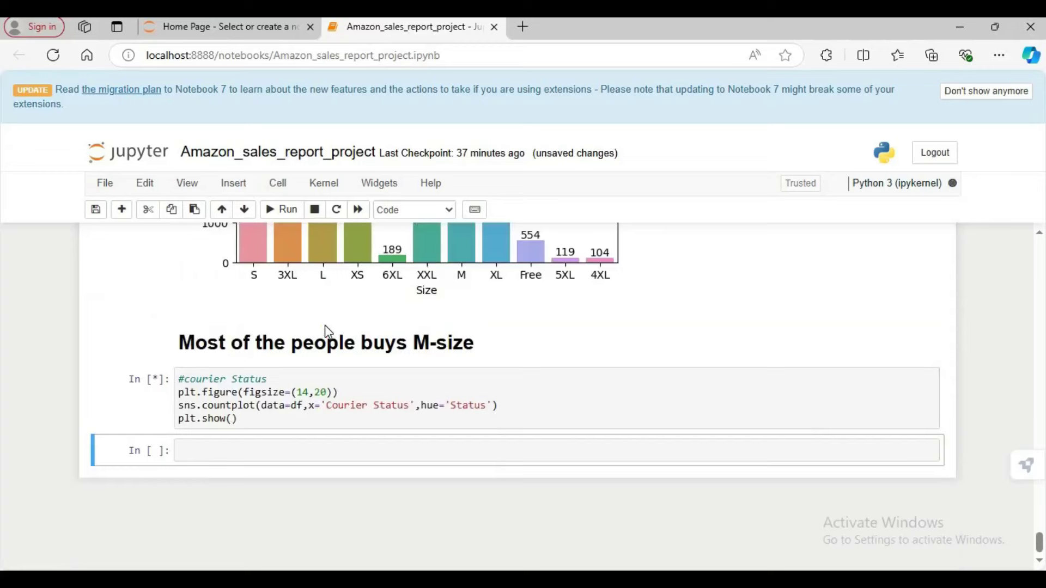
{"action": "scroll", "coordinate": [338, 349], "scroll_direction": "down", "scroll_amount": 15}
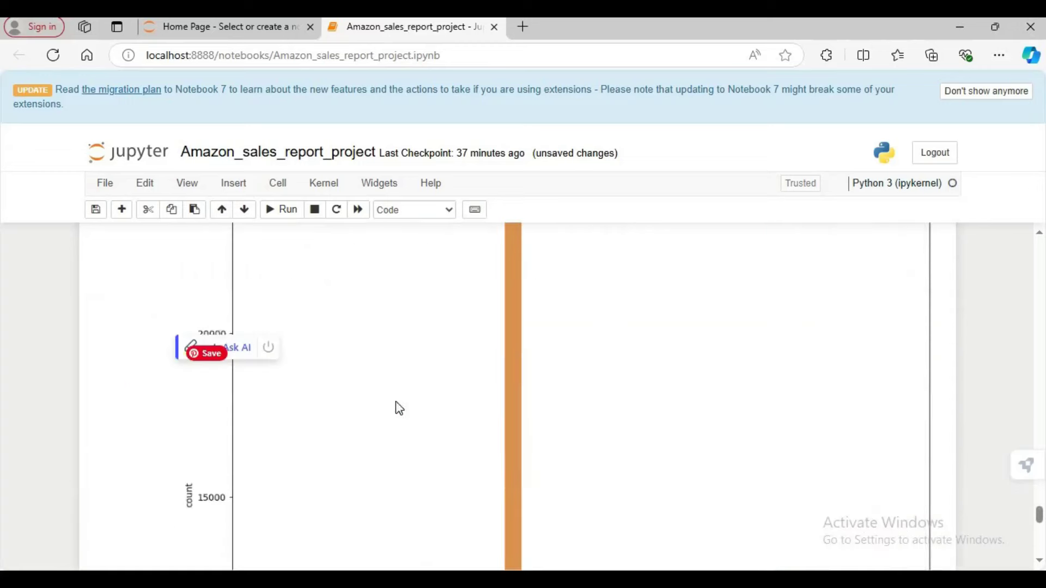
{"action": "scroll", "coordinate": [404, 423], "scroll_direction": "up", "scroll_amount": 15}
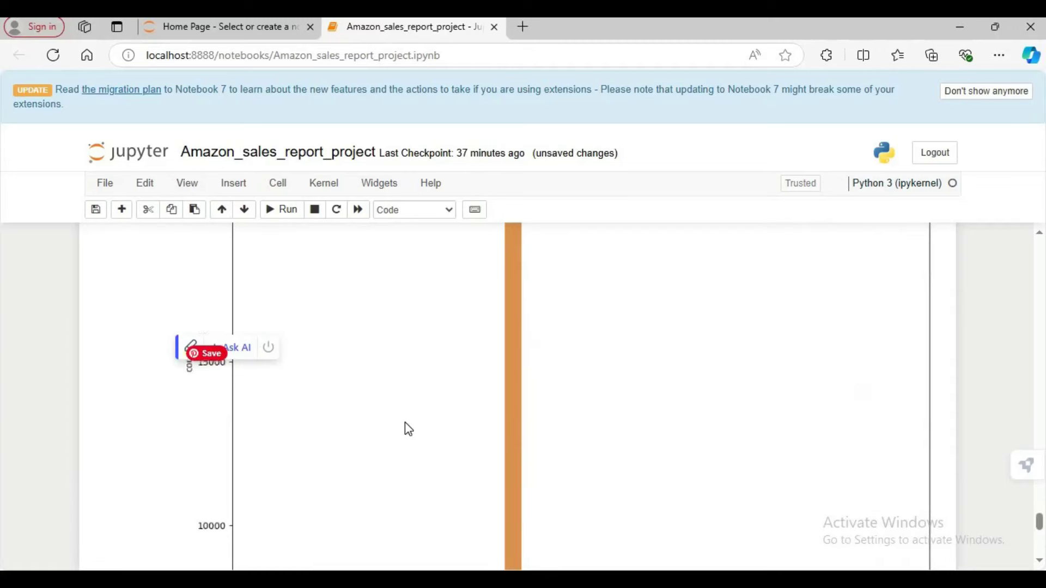
Set the courier chart's figsize to (10,6), rerun the cell and look over the resized chart.
{"action": "scroll", "coordinate": [336, 506], "scroll_direction": "down", "scroll_amount": 4}
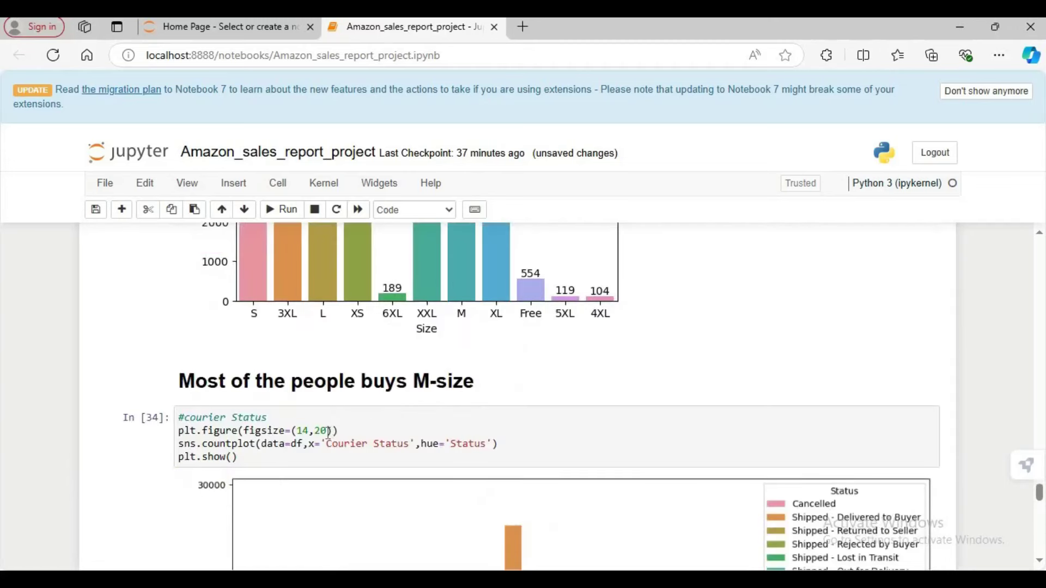
{"action": "left_click", "coordinate": [328, 431]}
{"action": "key", "text": "BackSpace"}
{"action": "key", "text": "BackSpace"}
{"action": "key", "text": "BackSpace"}
{"action": "key", "text": "BackSpace"}
{"action": "key", "text": "BackSpace"}
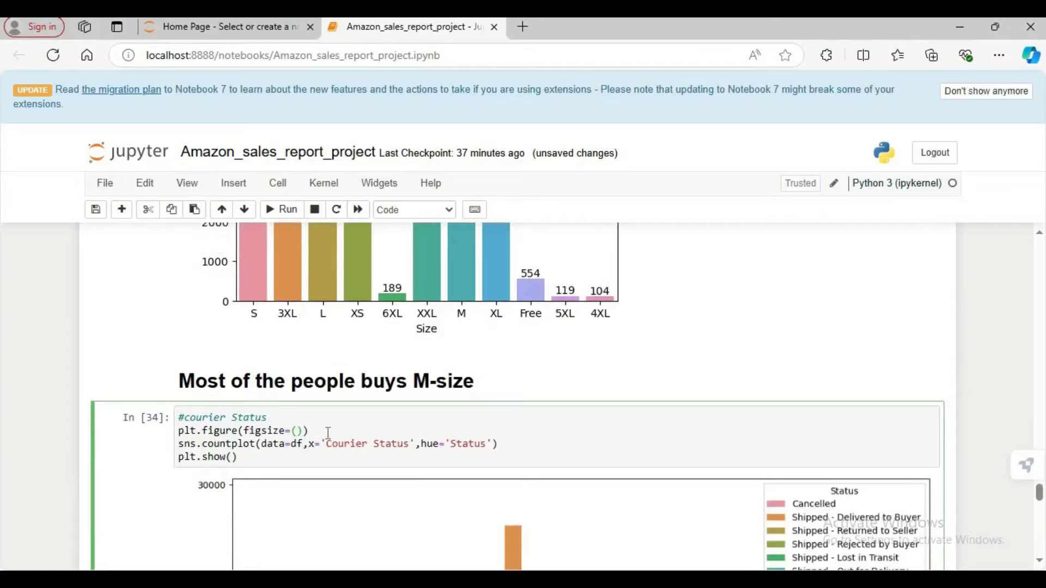
{"action": "type", "text": "10,6"}
{"action": "key", "text": "shift+Return"}
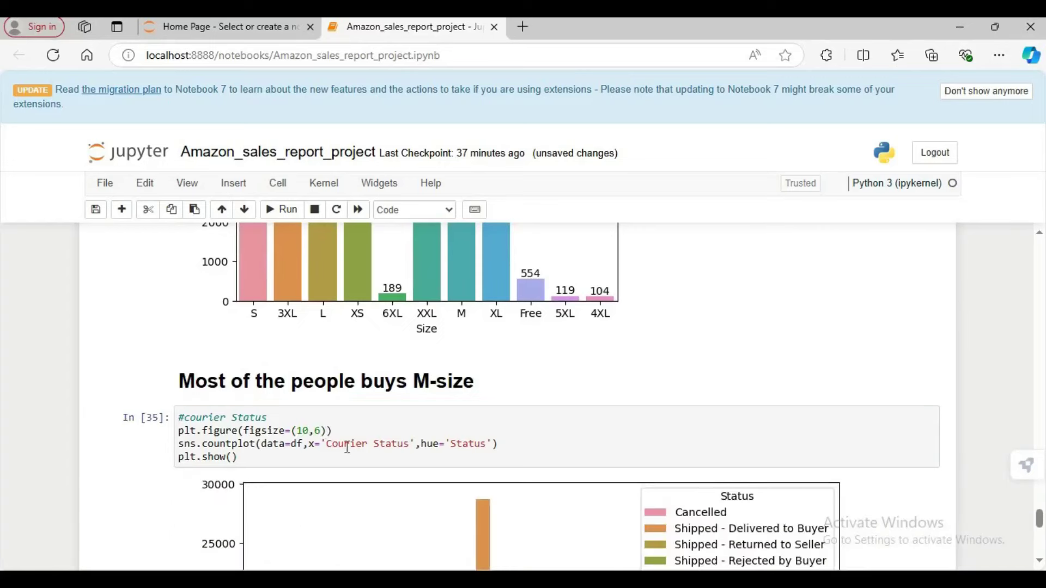
{"action": "scroll", "coordinate": [349, 453], "scroll_direction": "down", "scroll_amount": 5}
{"action": "scroll", "coordinate": [492, 433], "scroll_direction": "up", "scroll_amount": 1}
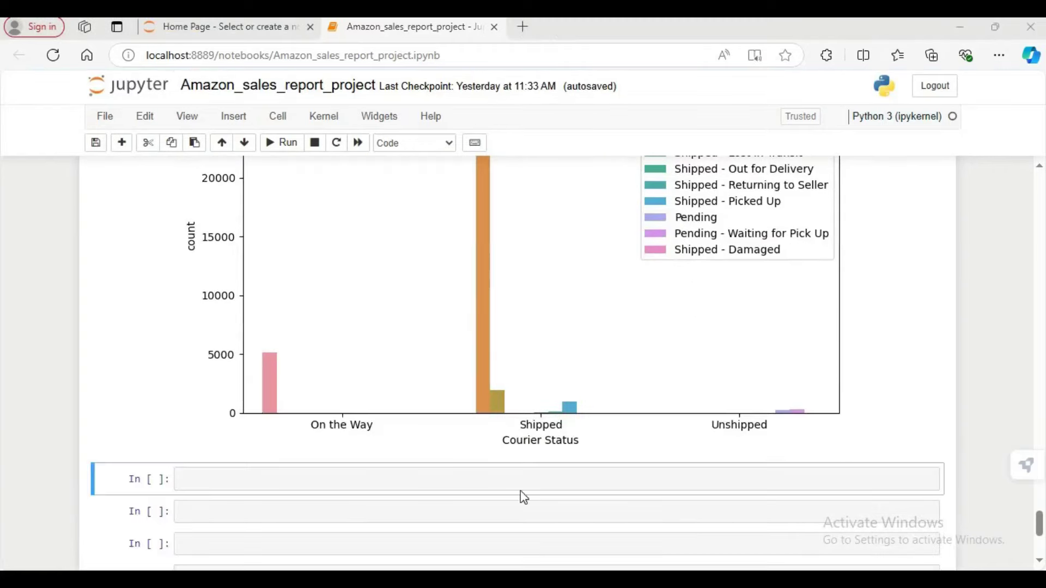
Write the finding "Majority to the orders are shipped through the courier" in the empty cell below the courier chart.
{"action": "scroll", "coordinate": [521, 490], "scroll_direction": "up", "scroll_amount": 8}
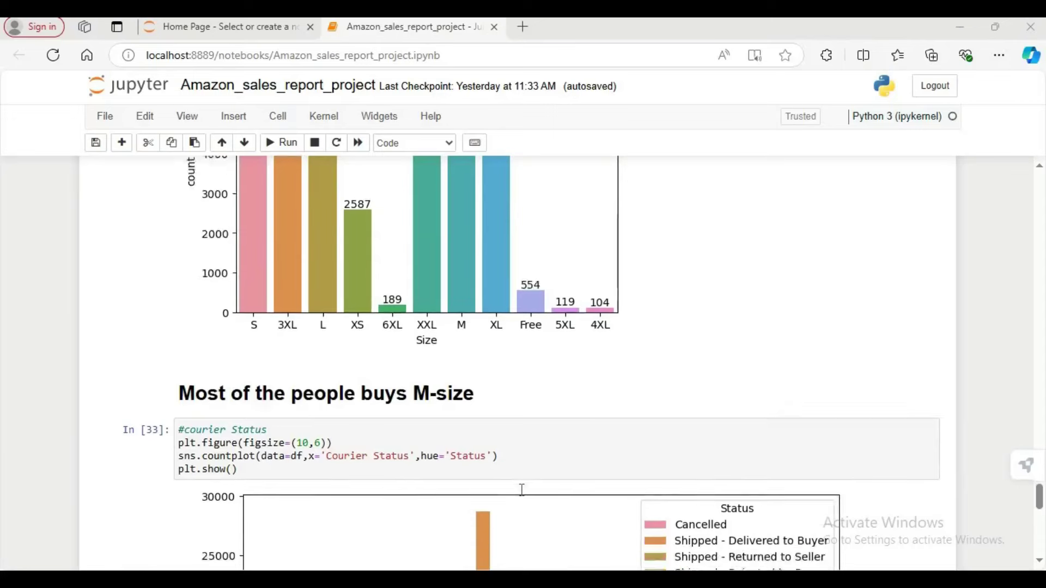
{"action": "scroll", "coordinate": [521, 490], "scroll_direction": "down", "scroll_amount": 8}
{"action": "left_click", "coordinate": [391, 397]}
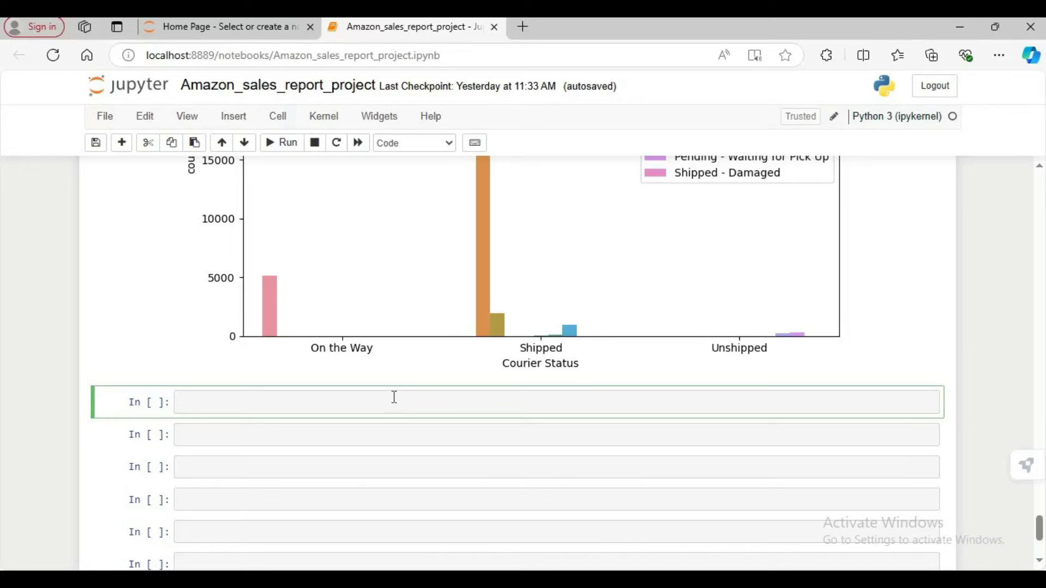
{"action": "type", "text": "MA"}
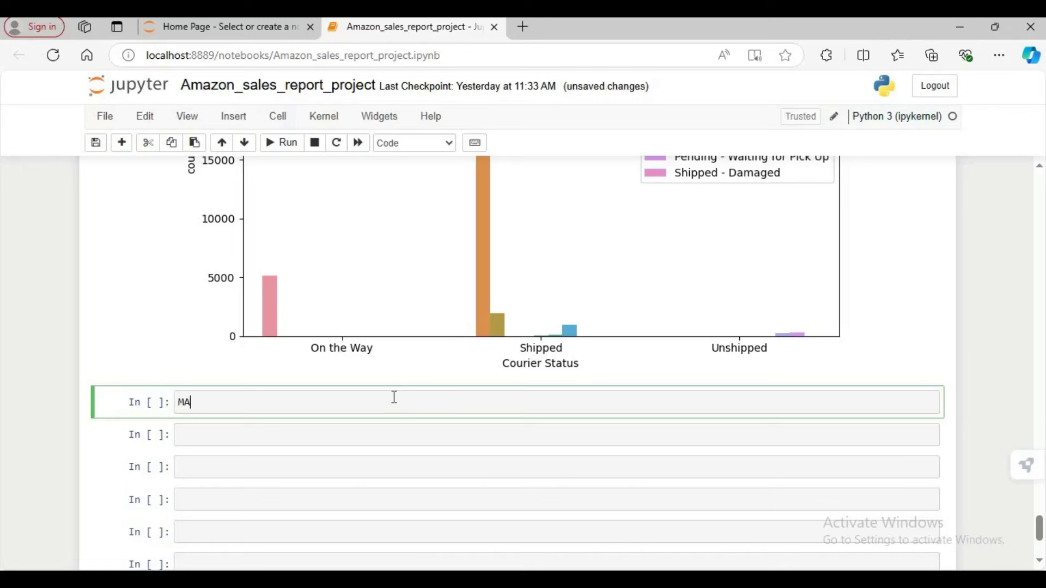
{"action": "key", "text": "BackSpace"}
{"action": "key", "text": "BackSpace"}
{"action": "type", "text": "Majority to the orders "}
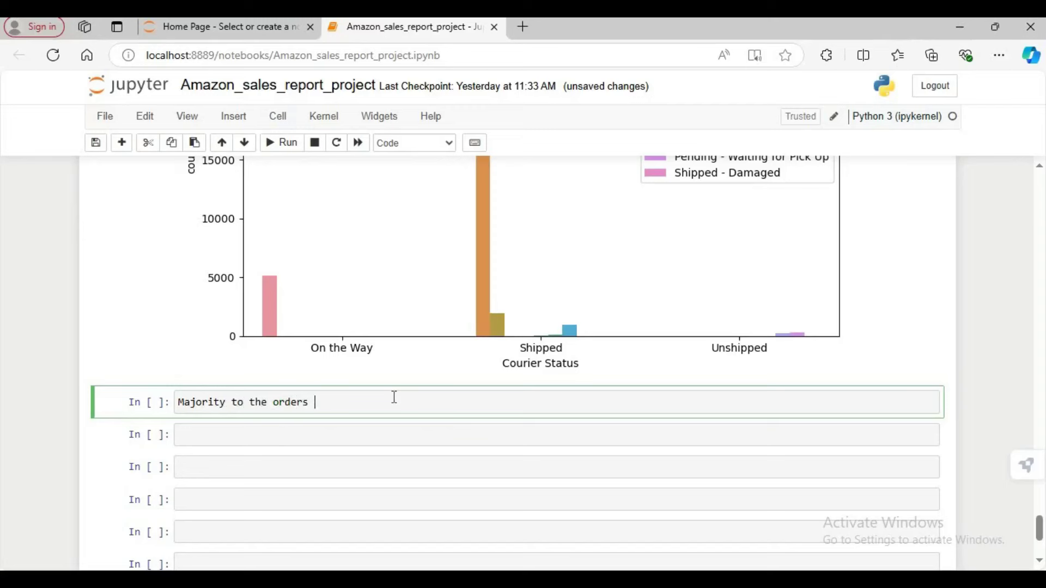
{"action": "type", "text": "are shipped thro"}
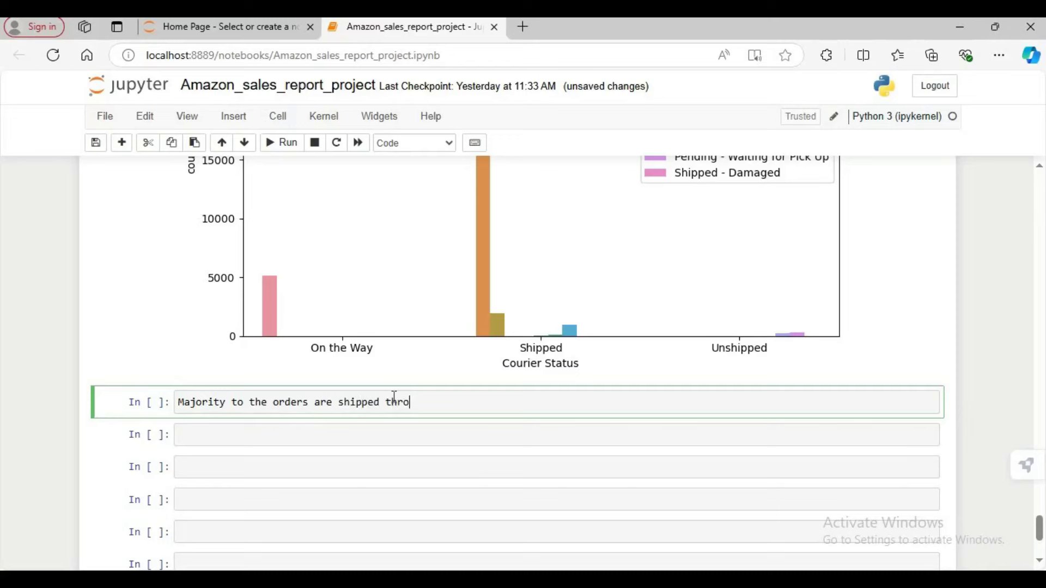
{"action": "type", "text": "ugh"}
{"action": "type", "text": "the courier"}
Convert the courier finding's cell to a heading, accept the Markdown headings notice and run the cell to render it.
{"action": "left_click", "coordinate": [446, 145]}
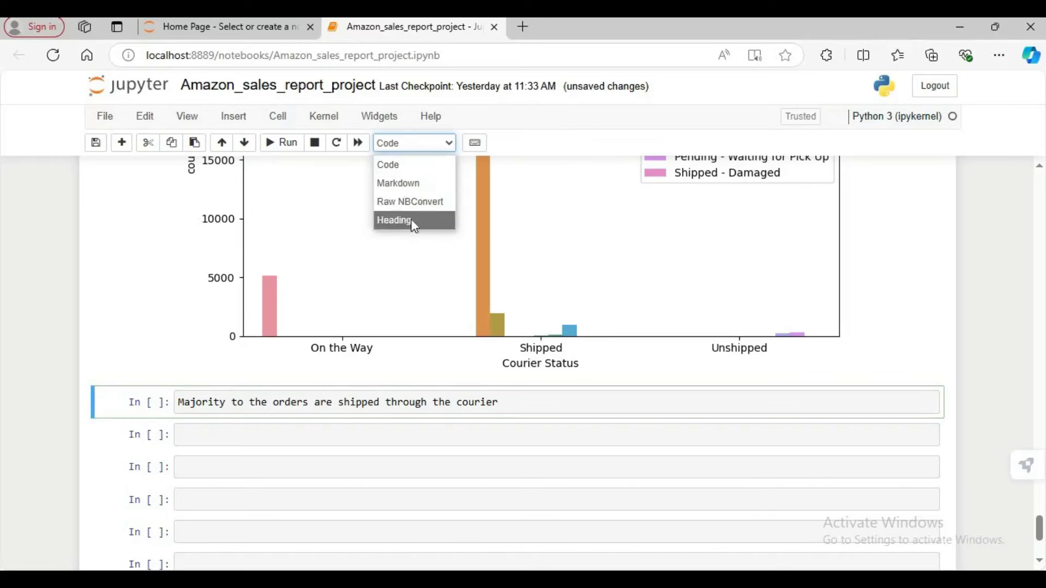
{"action": "left_click", "coordinate": [413, 223]}
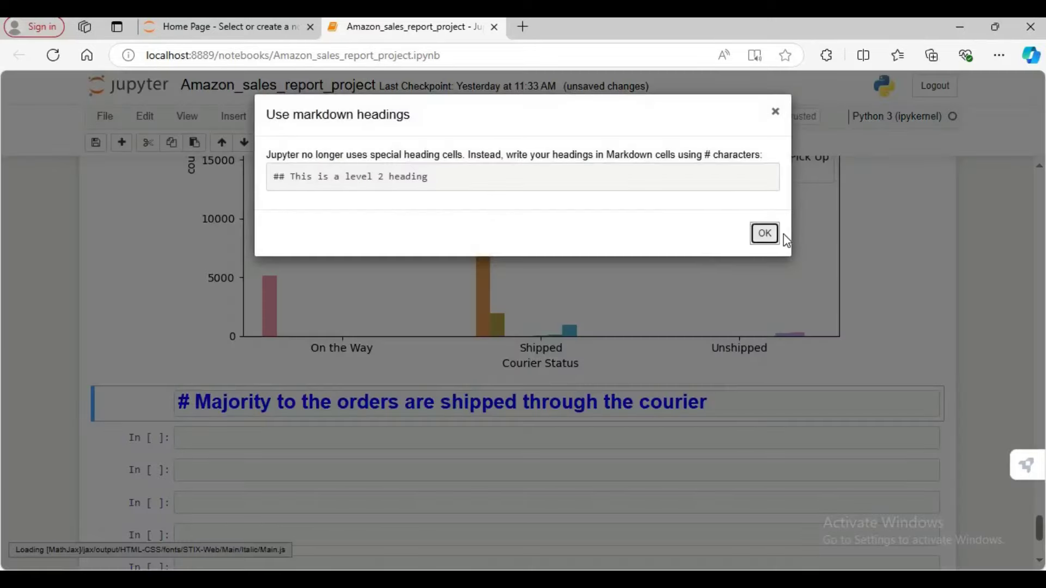
{"action": "left_click", "coordinate": [766, 235]}
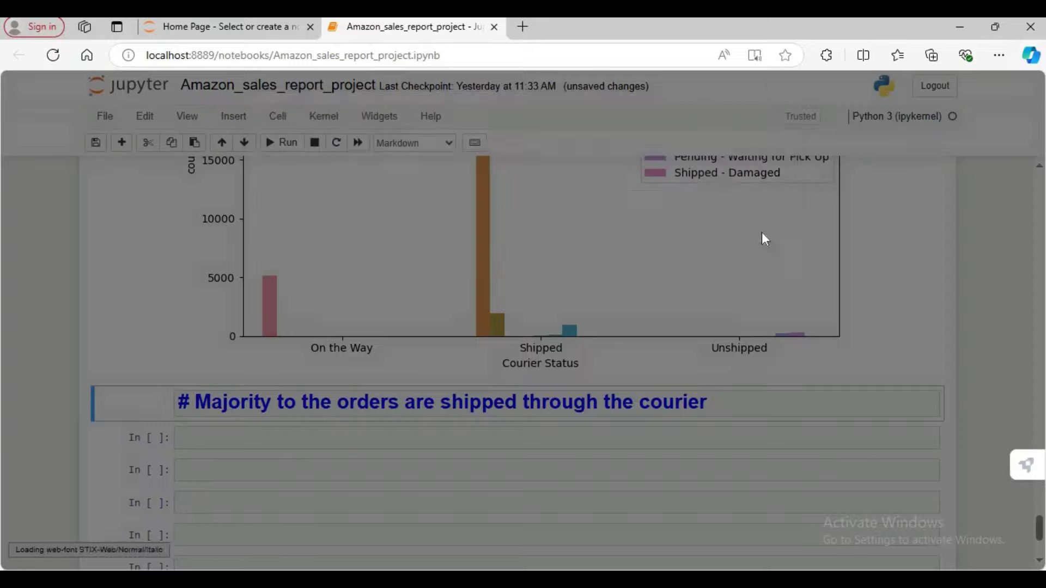
{"action": "left_click", "coordinate": [264, 144]}
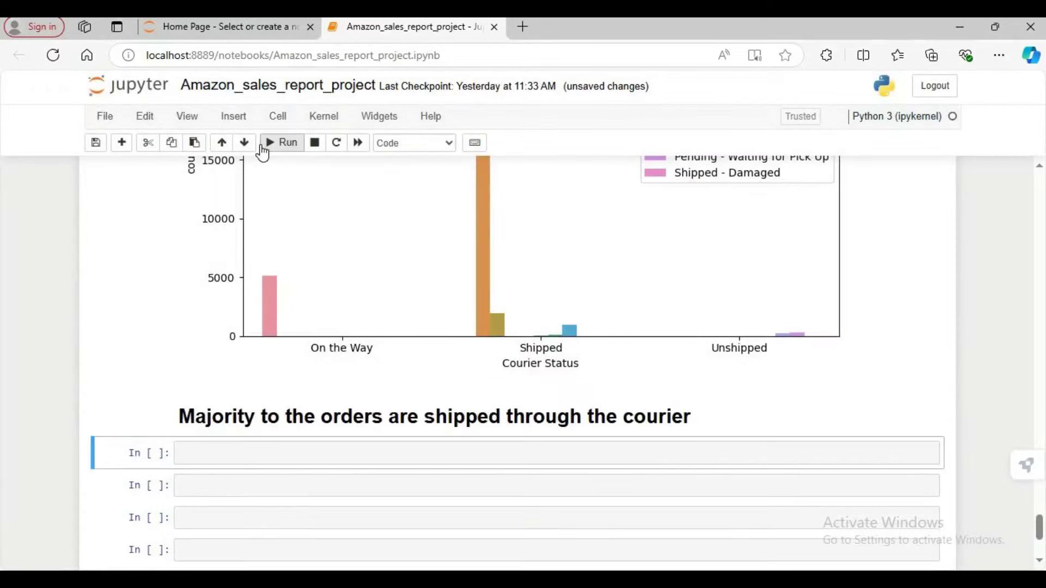
Recheck the courier chart, run df.head() in the cell below the courier heading and look across all the table's columns.
{"action": "scroll", "coordinate": [479, 364], "scroll_direction": "up", "scroll_amount": 7}
{"action": "scroll", "coordinate": [485, 391], "scroll_direction": "down", "scroll_amount": 3}
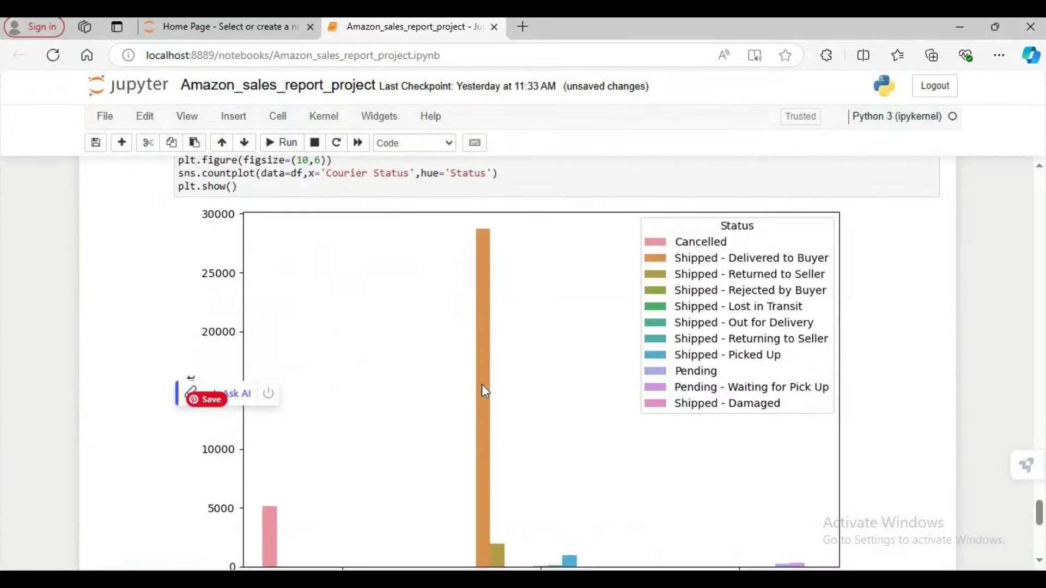
{"action": "scroll", "coordinate": [482, 385], "scroll_direction": "down", "scroll_amount": 4}
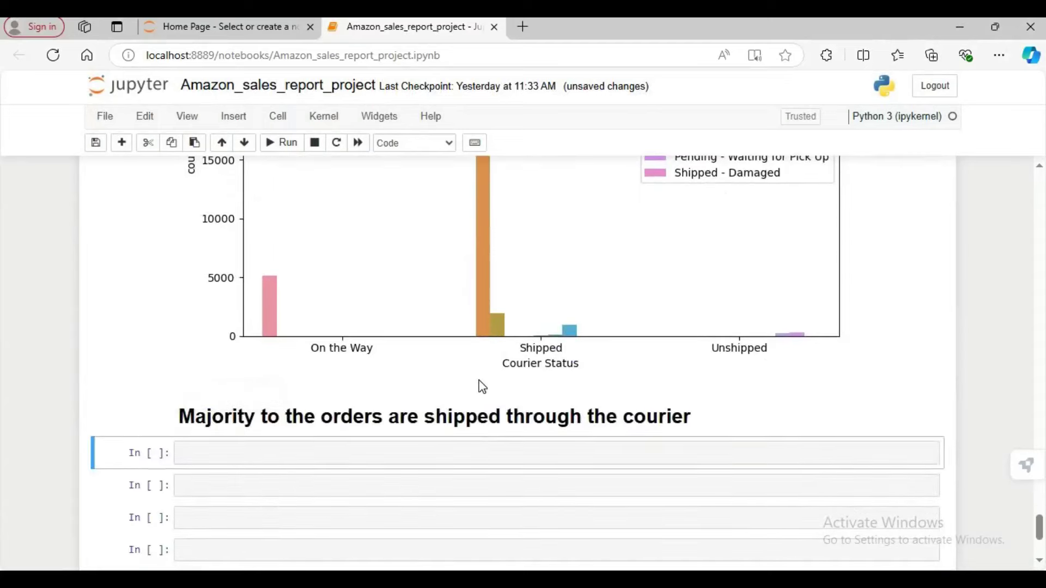
{"action": "scroll", "coordinate": [482, 387], "scroll_direction": "up", "scroll_amount": 6}
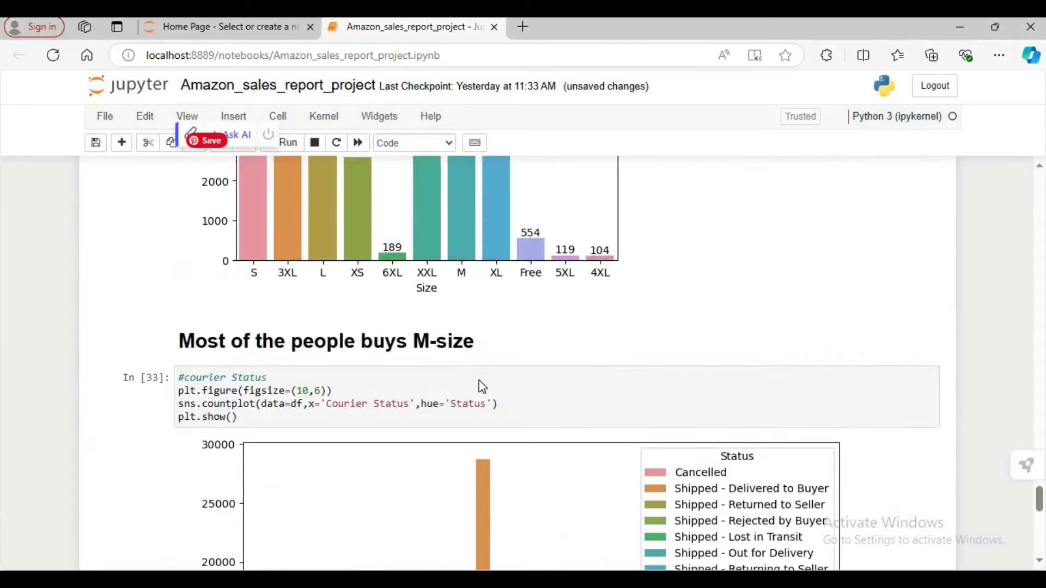
{"action": "scroll", "coordinate": [482, 387], "scroll_direction": "down", "scroll_amount": 3}
{"action": "scroll", "coordinate": [482, 387], "scroll_direction": "down", "scroll_amount": 5}
{"action": "left_click", "coordinate": [447, 386]}
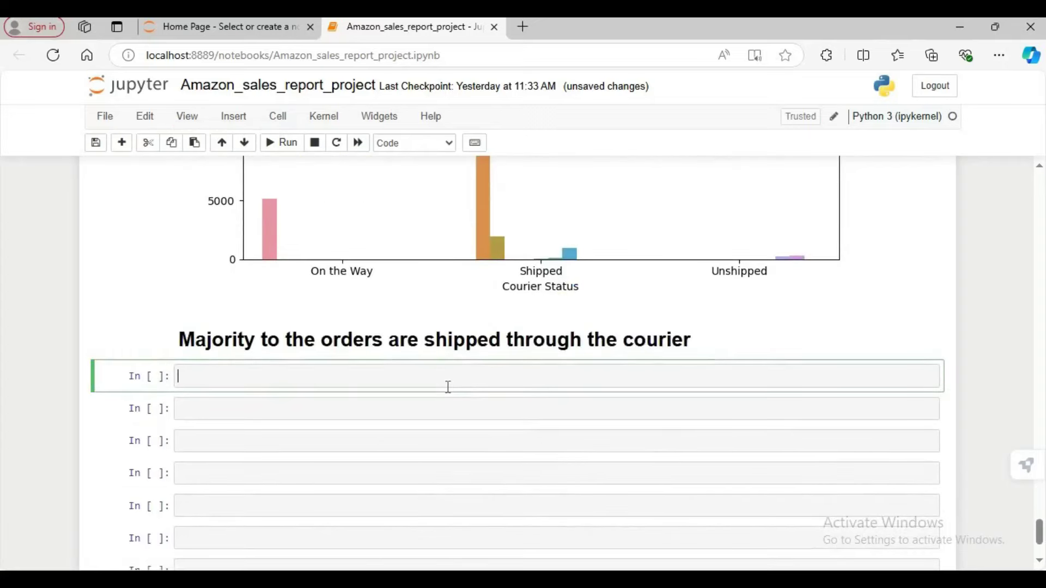
{"action": "type", "text": "df.head("}
{"action": "key", "text": "shift+Return"}
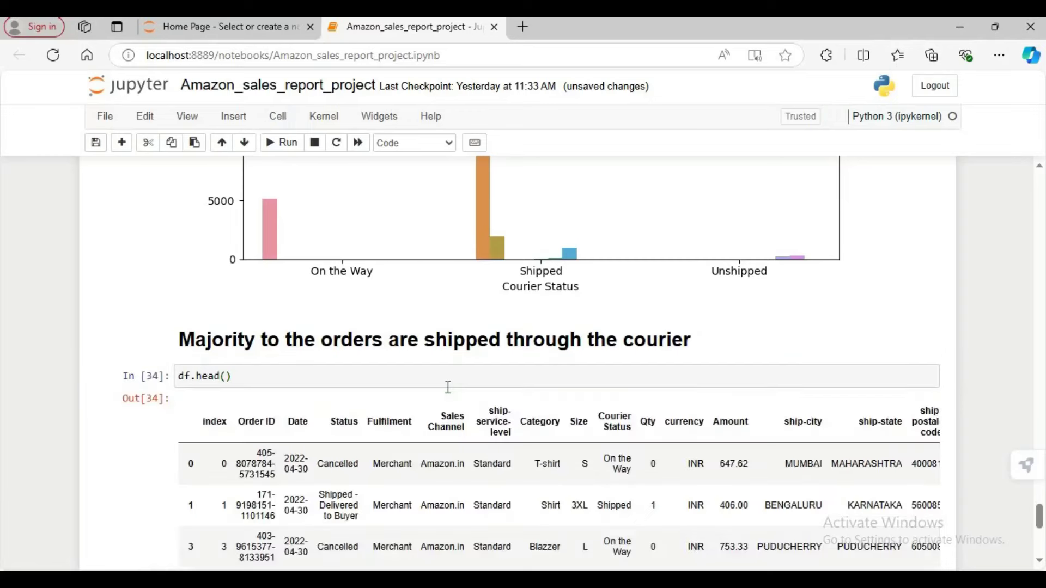
{"action": "scroll", "coordinate": [452, 418], "scroll_direction": "down", "scroll_amount": 4}
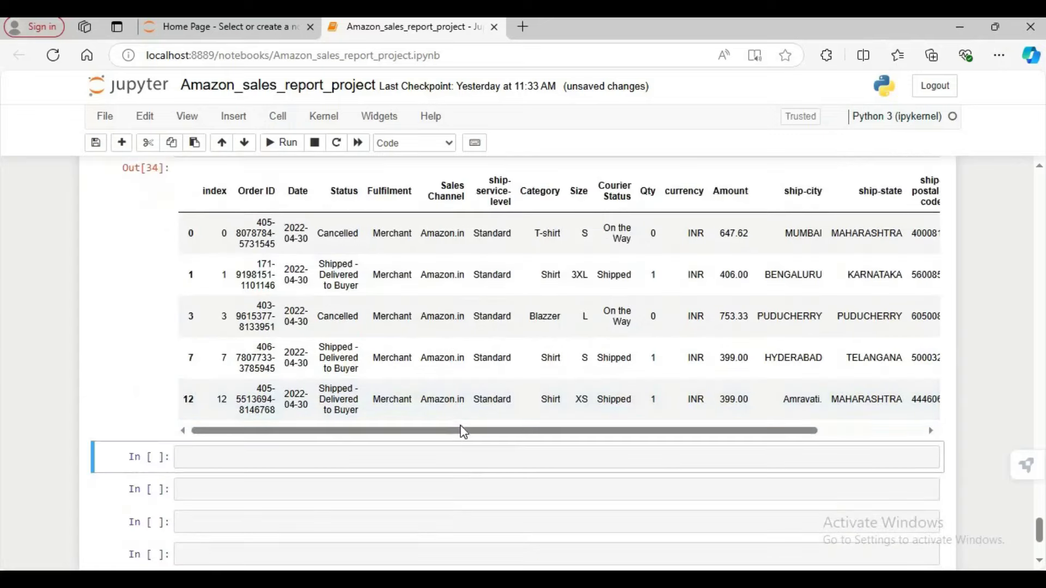
{"action": "left_click_drag", "start_coordinate": [463, 432], "coordinate": [613, 440]}
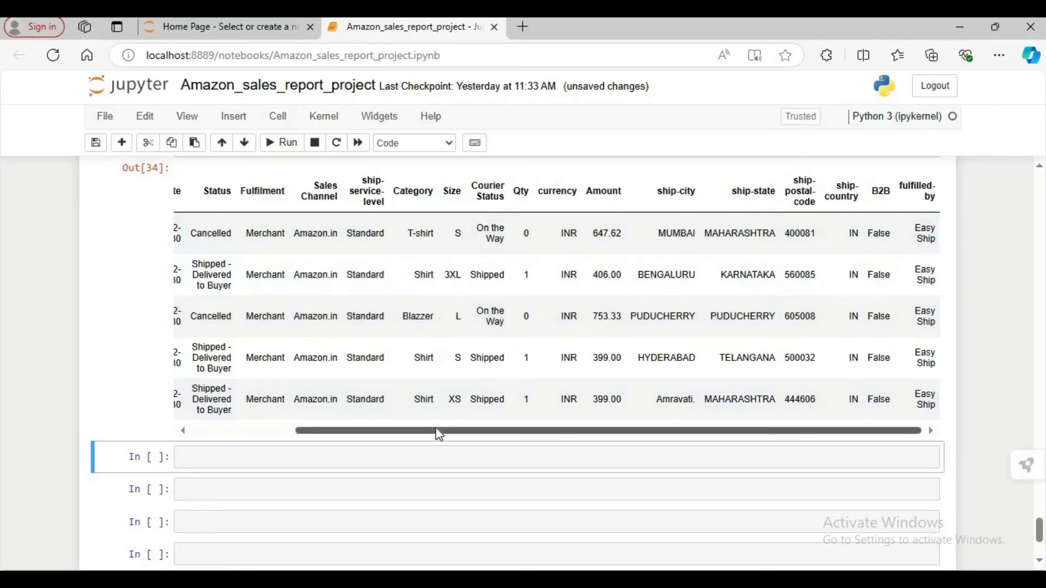
{"action": "left_click_drag", "start_coordinate": [439, 435], "coordinate": [316, 439]}
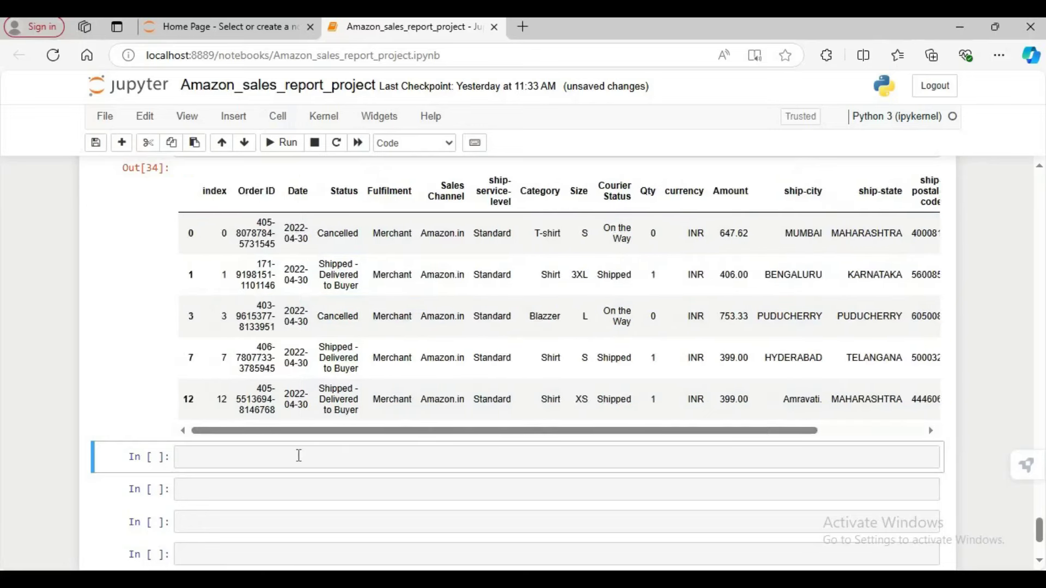
Run df.info() in the next empty cell and review its column list against the df.head() table.
{"action": "left_click", "coordinate": [299, 455]}
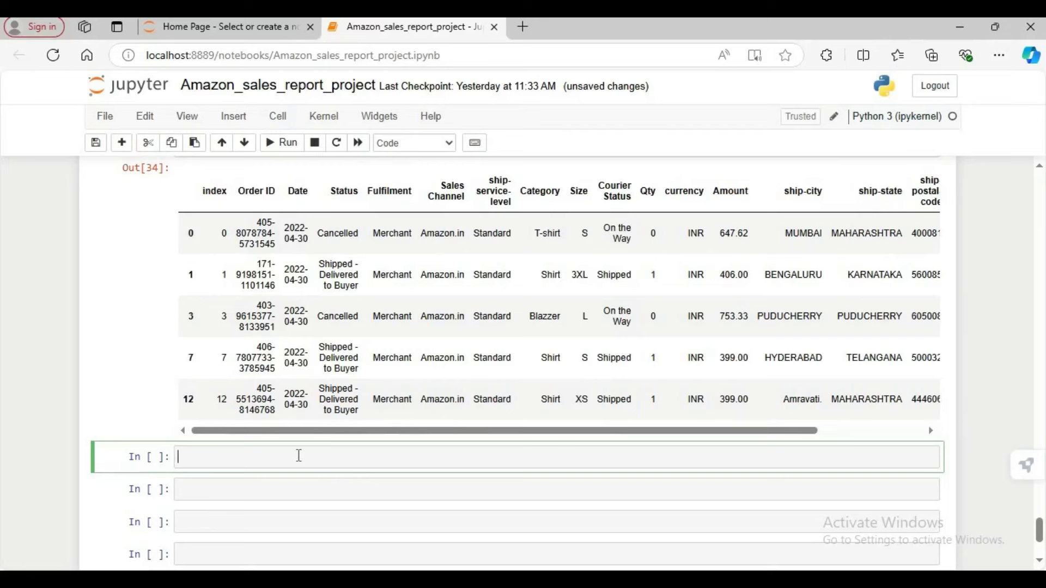
{"action": "type", "text": "df.info()"}
{"action": "key", "text": "shift+Return"}
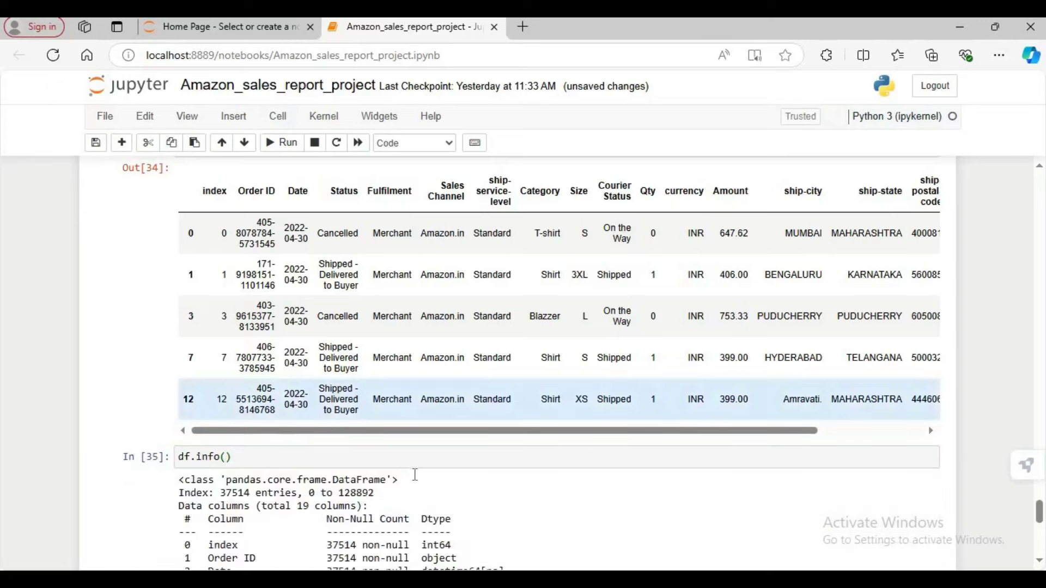
{"action": "scroll", "coordinate": [279, 453], "scroll_direction": "down", "scroll_amount": 3}
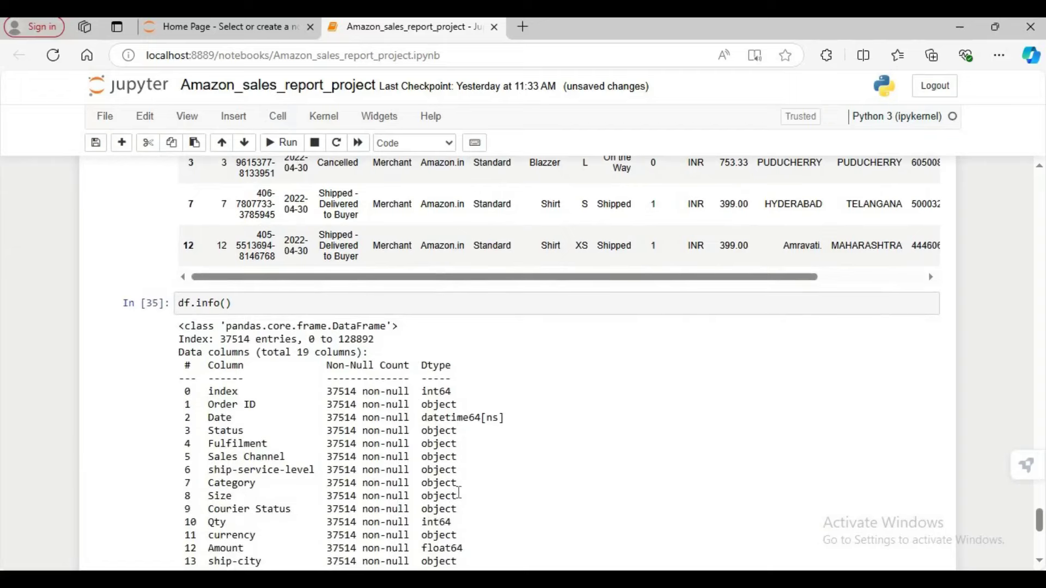
{"action": "scroll", "coordinate": [460, 492], "scroll_direction": "up", "scroll_amount": 3}
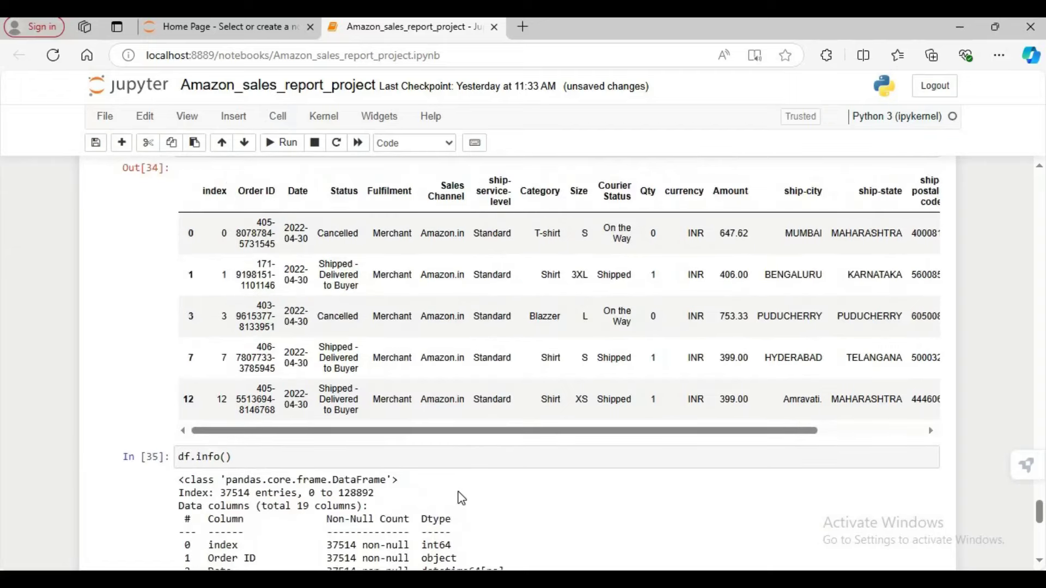
{"action": "scroll", "coordinate": [462, 499], "scroll_direction": "up", "scroll_amount": 3}
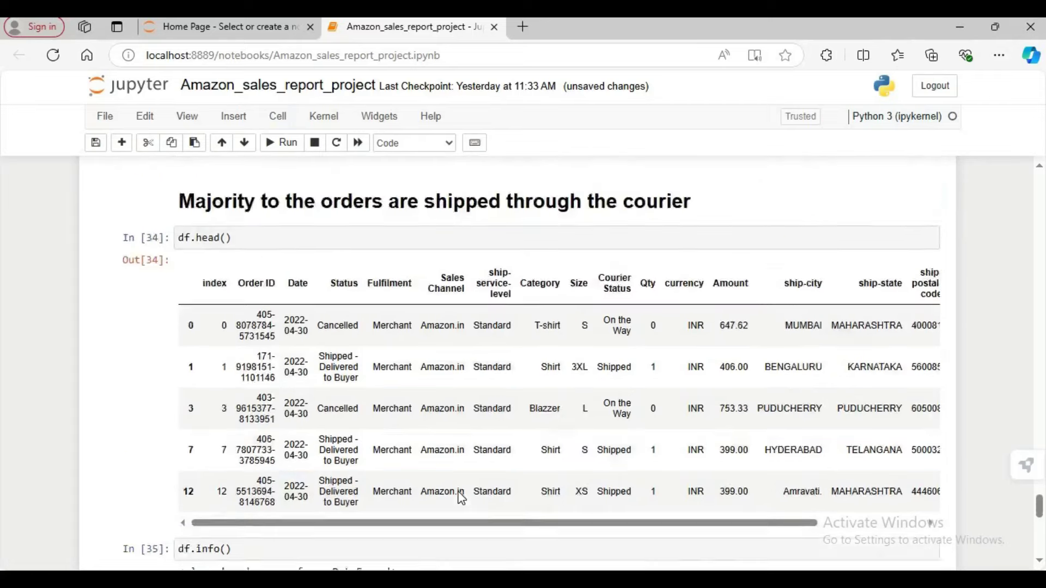
{"action": "scroll", "coordinate": [463, 464], "scroll_direction": "down", "scroll_amount": 10}
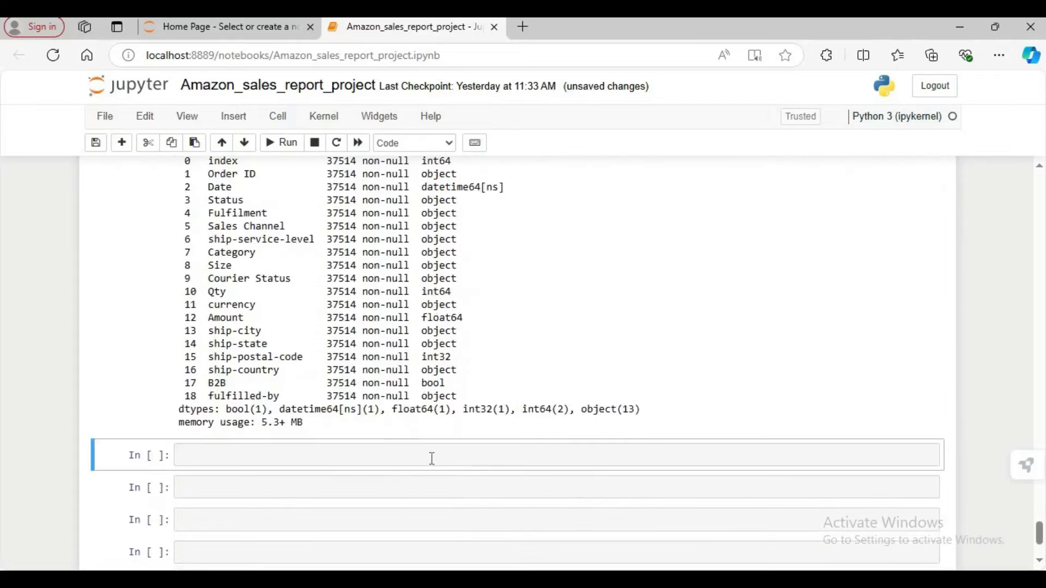
Begin a column selection in the cell below the df.info() output with df[''], leaving the quotes empty.
{"action": "left_click", "coordinate": [432, 458]}
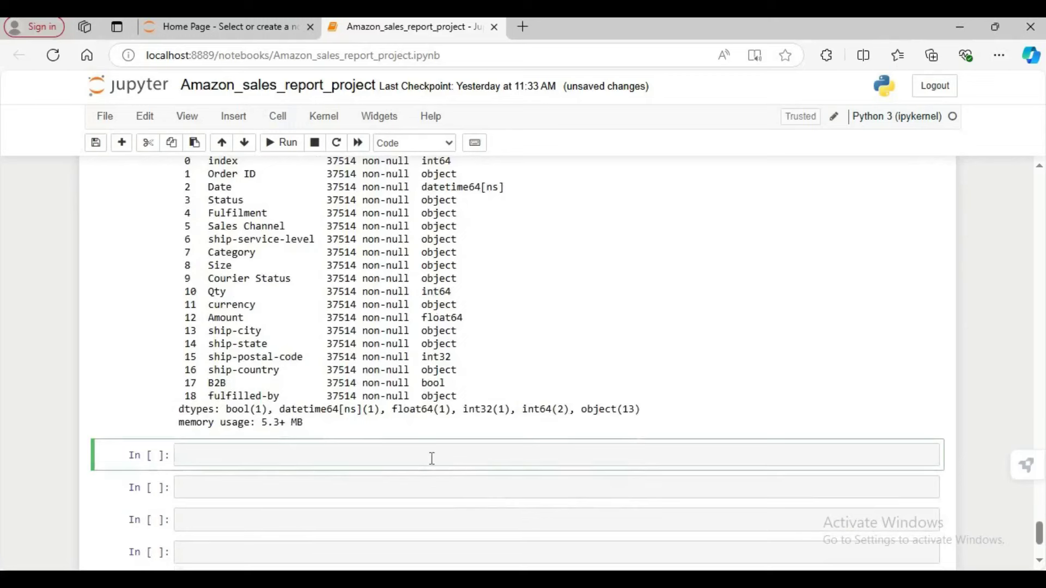
{"action": "type", "text": "df"}
{"action": "type", "text": "["}
{"action": "type", "text": "'"}
{"action": "type", "text": "ca"}
{"action": "key", "text": "BackSpace"}
{"action": "key", "text": "BackSpace"}
Copy the column name Category from the df.info() output into the empty quotes of df[''].
{"action": "scroll", "coordinate": [305, 234], "scroll_direction": "up", "scroll_amount": 1}
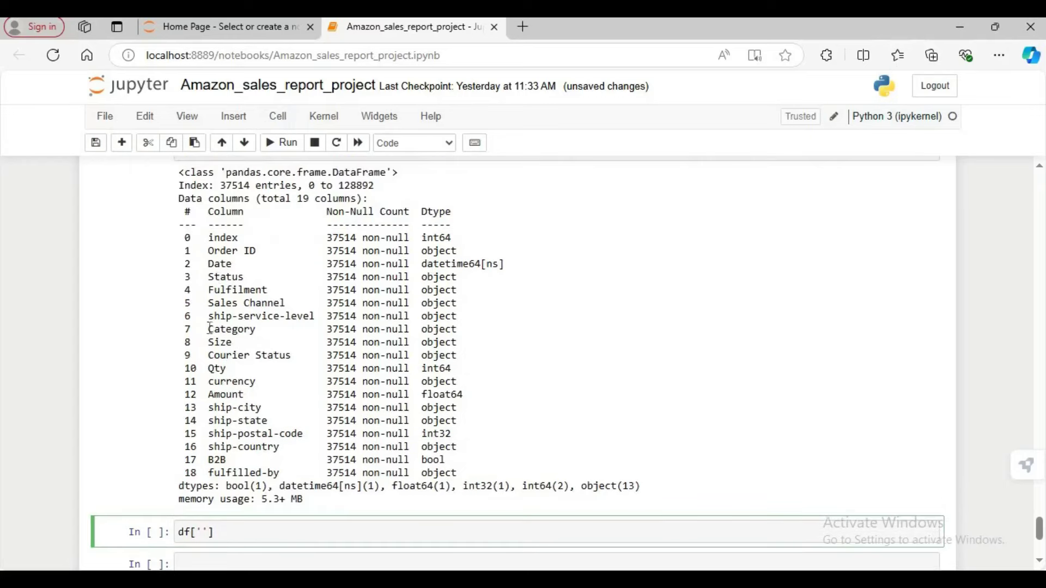
{"action": "left_click_drag", "start_coordinate": [209, 328], "coordinate": [256, 332]}
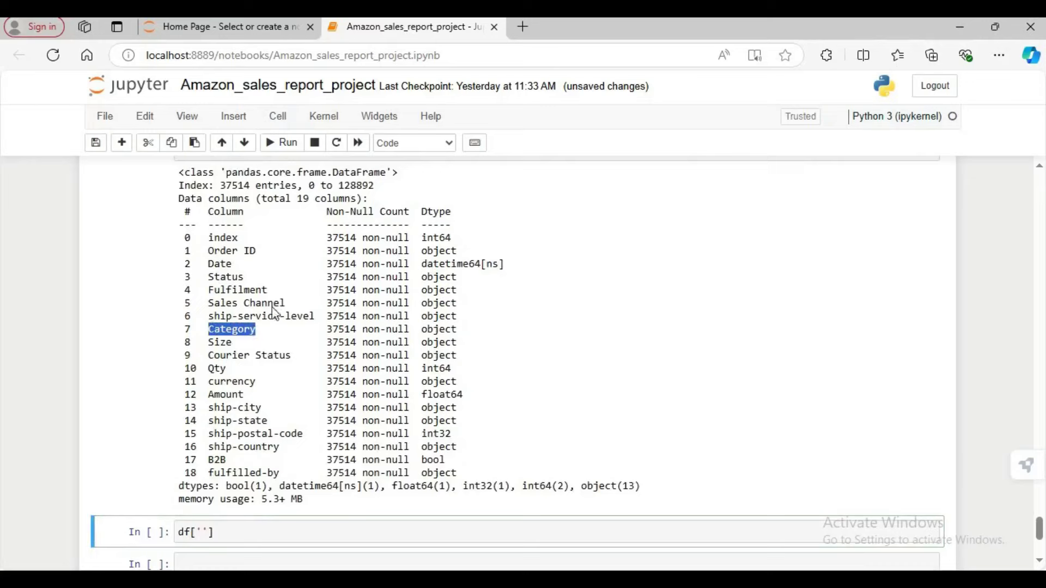
{"action": "right_click", "coordinate": [267, 312]}
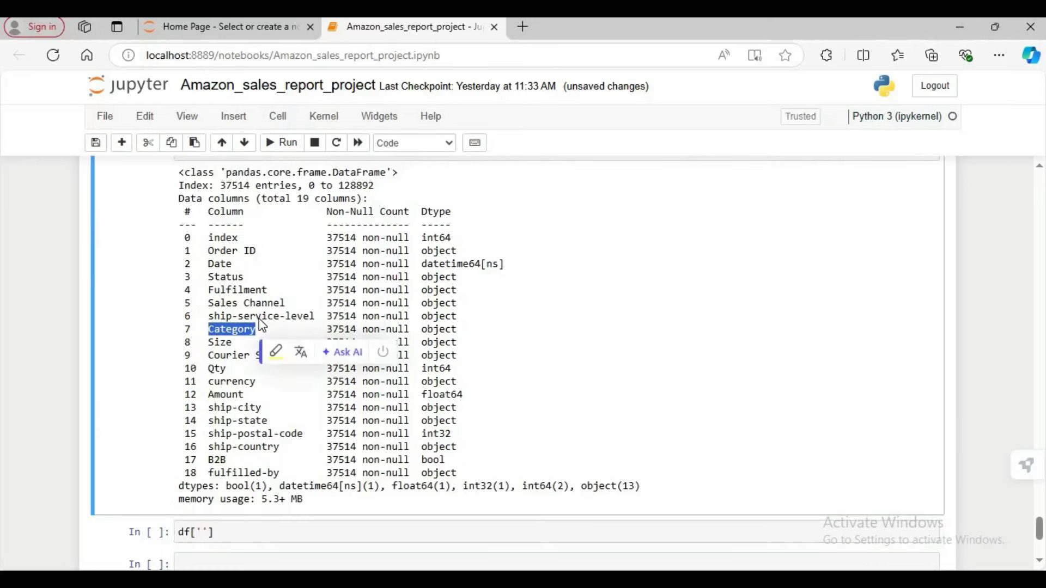
{"action": "left_click", "coordinate": [342, 352]}
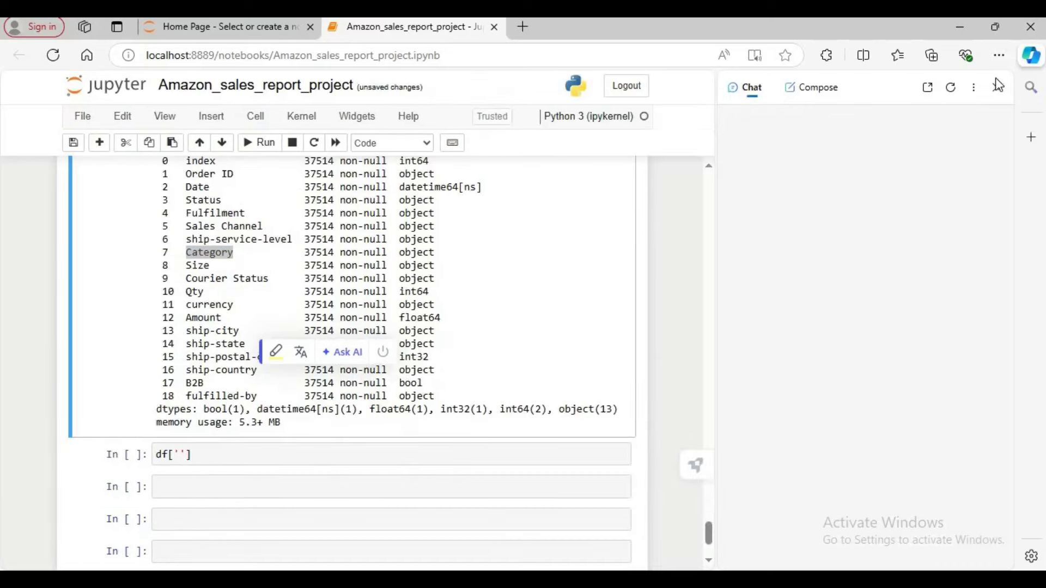
{"action": "left_click", "coordinate": [1000, 86]}
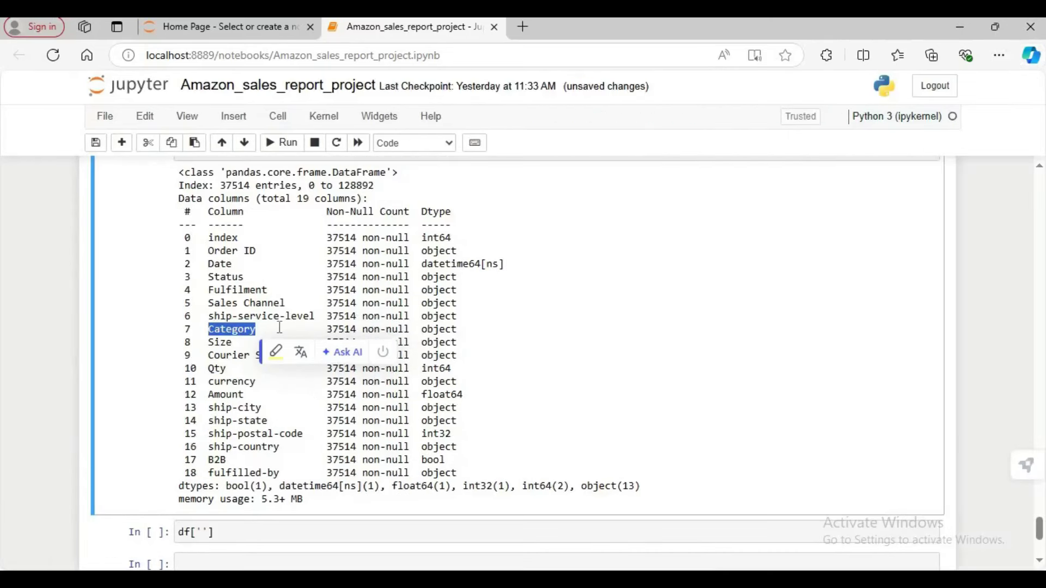
{"action": "left_click", "coordinate": [275, 333]}
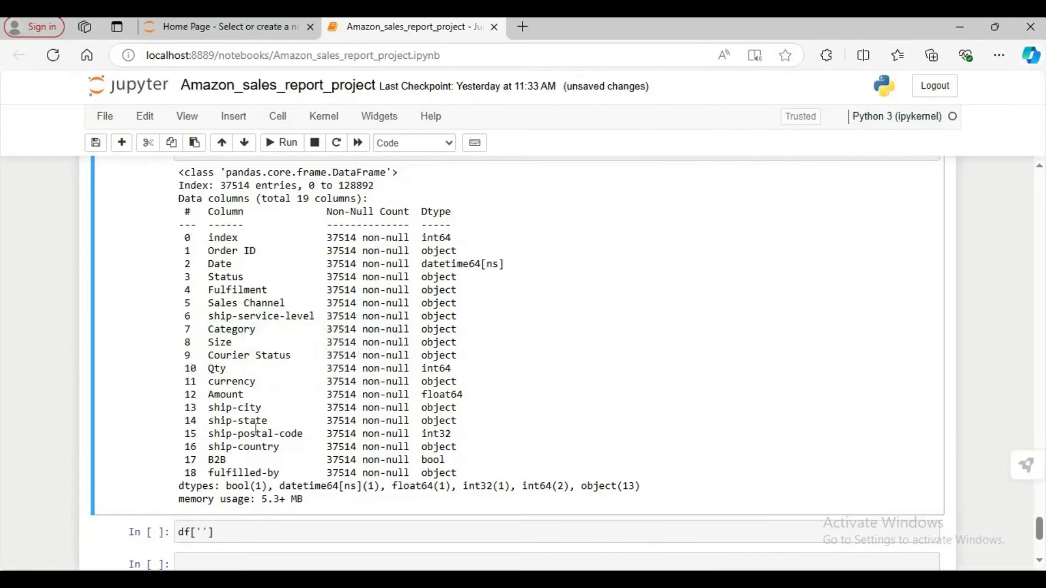
{"action": "left_click", "coordinate": [204, 533]}
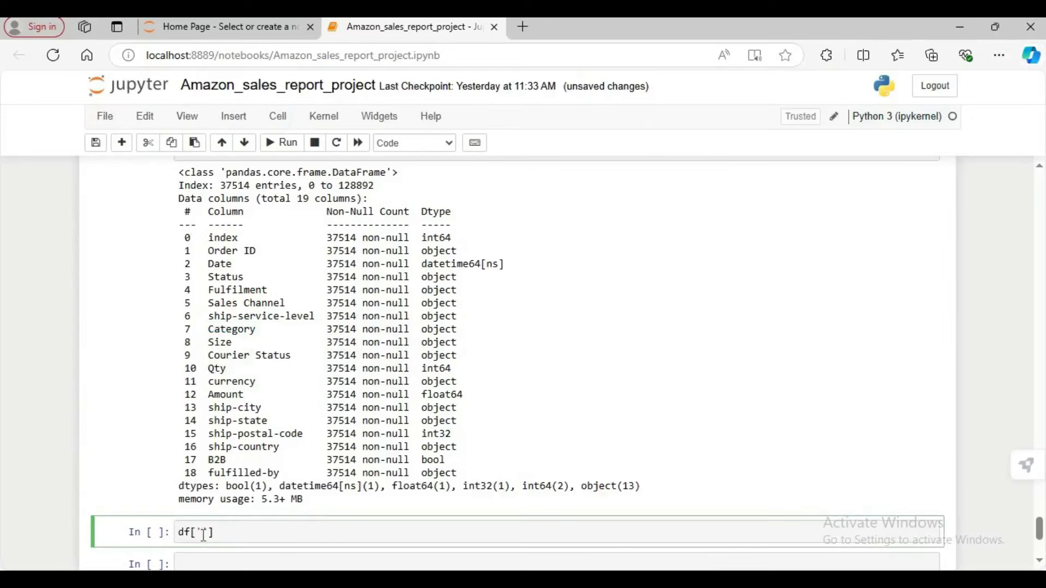
{"action": "key", "text": "ctrl+v"}
Complete the line as df['Category'] = df['Category'].astype(str) to convert the Category column to strings.
{"action": "type", "text": "="}
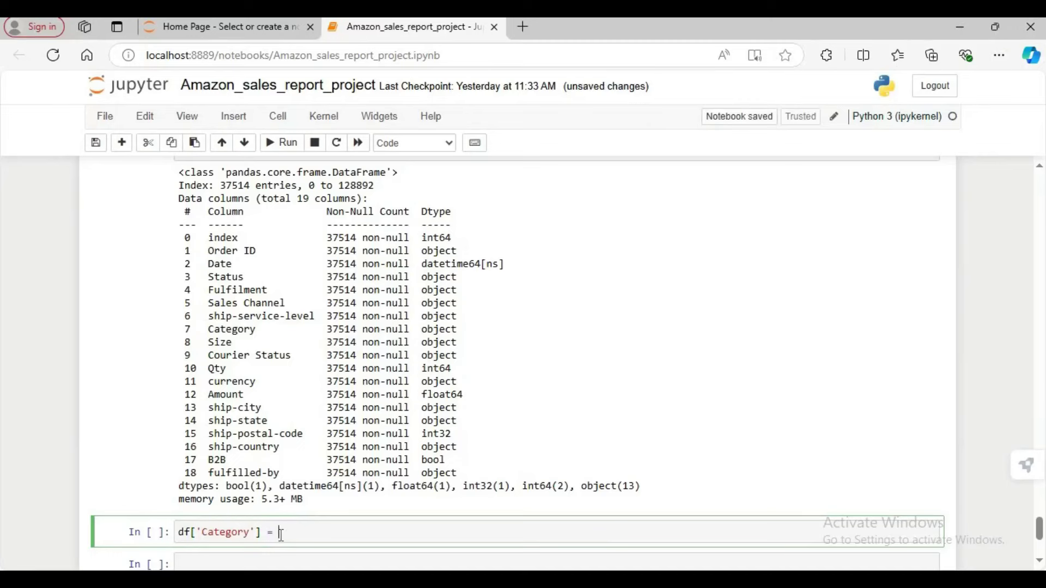
{"action": "type", "text": " df["}
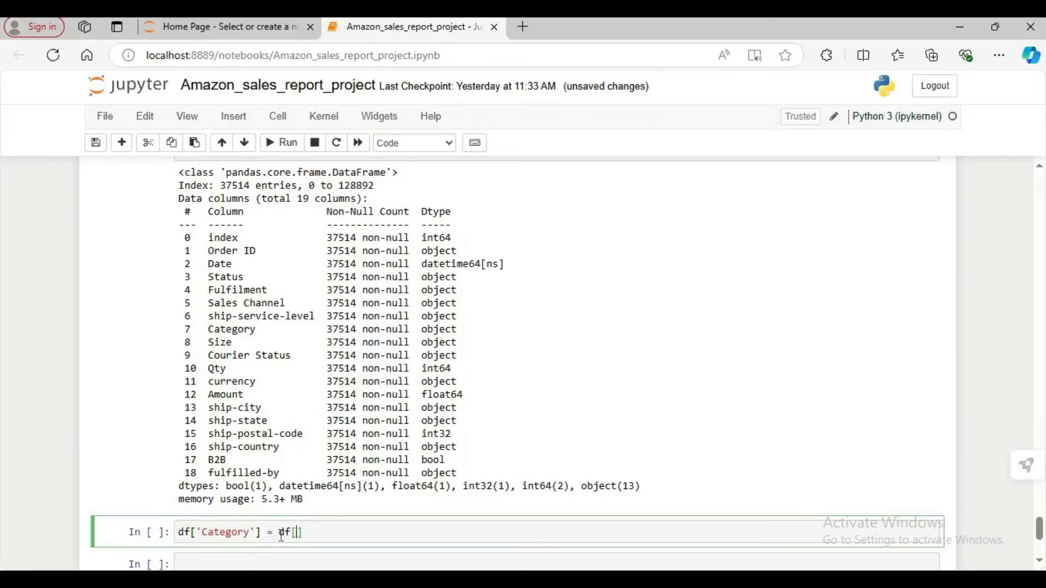
{"action": "type", "text": "'Category'].astype"}
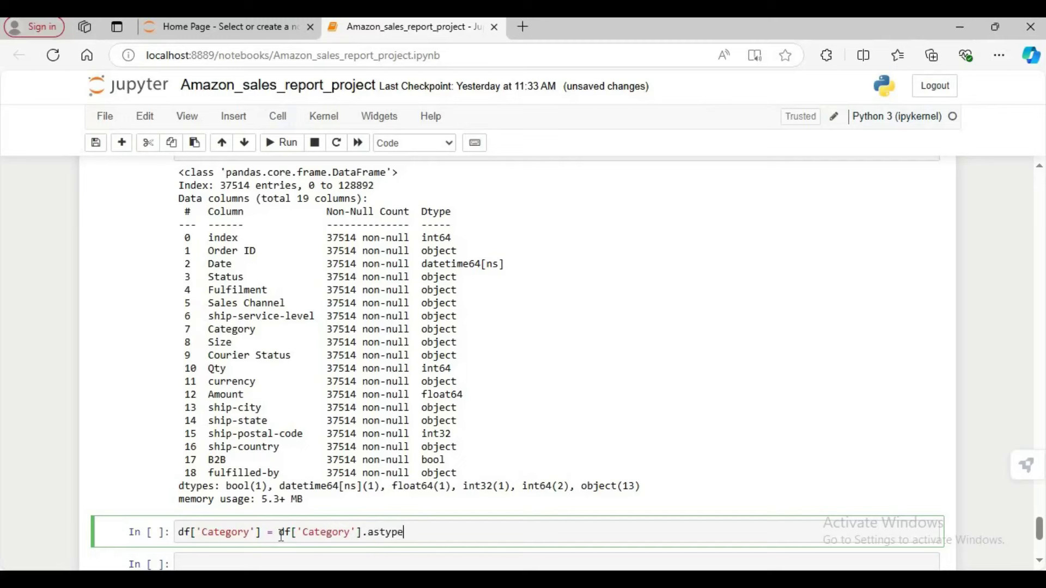
{"action": "type", "text": "(str"}
{"action": "left_click", "coordinate": [466, 528]}
Add a second line, c_d=df['Category'], storing the Category column in a variable.
{"action": "key", "text": "Return"}
{"action": "type", "text": "colu"}
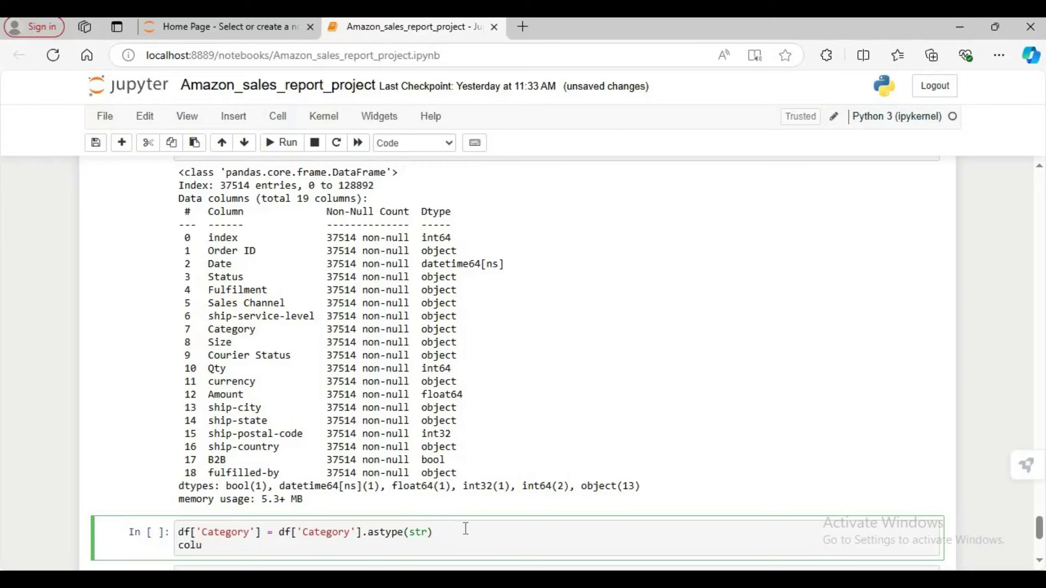
{"action": "key", "text": "BackSpace"}
{"action": "key", "text": "BackSpace"}
{"action": "key", "text": "BackSpace"}
{"action": "type", "text": "_d=df['Category"}
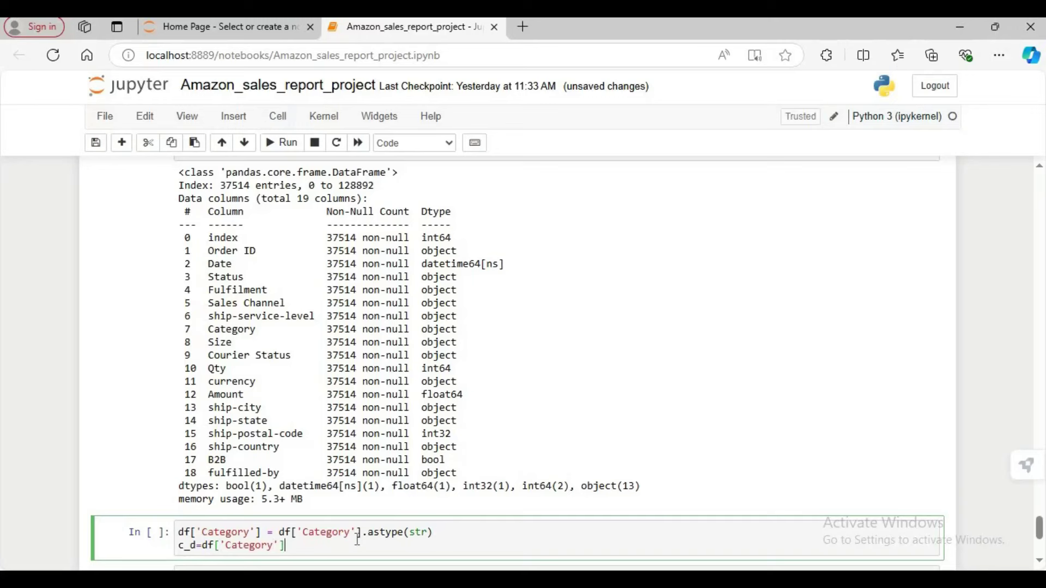
{"action": "scroll", "coordinate": [370, 484], "scroll_direction": "down", "scroll_amount": 3}
Add plt.figure(figsize=(10,6)) as the third line to set the figure size.
{"action": "key", "text": "Return"}
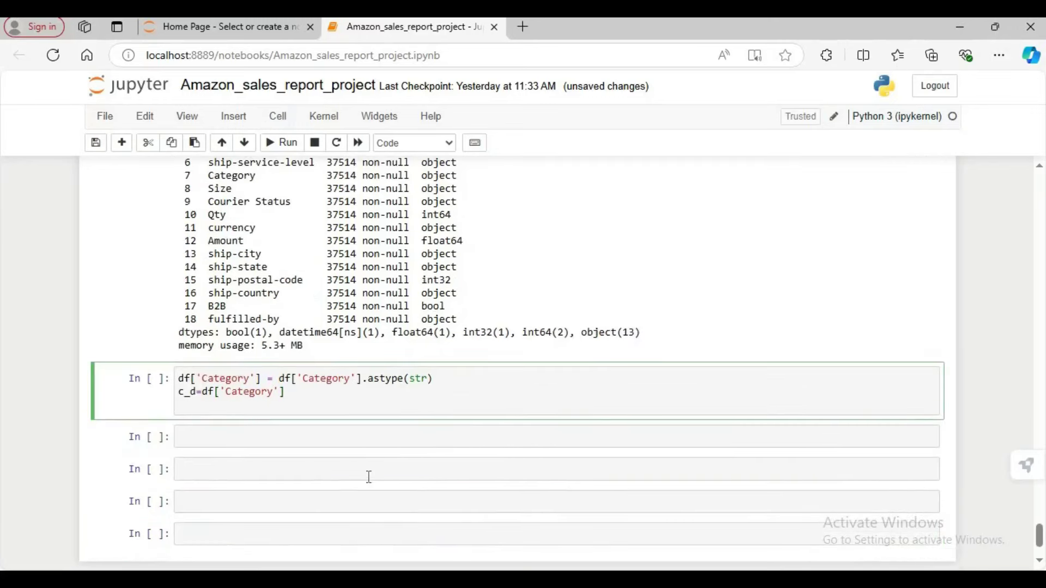
{"action": "type", "text": "plt.figure(figsize"}
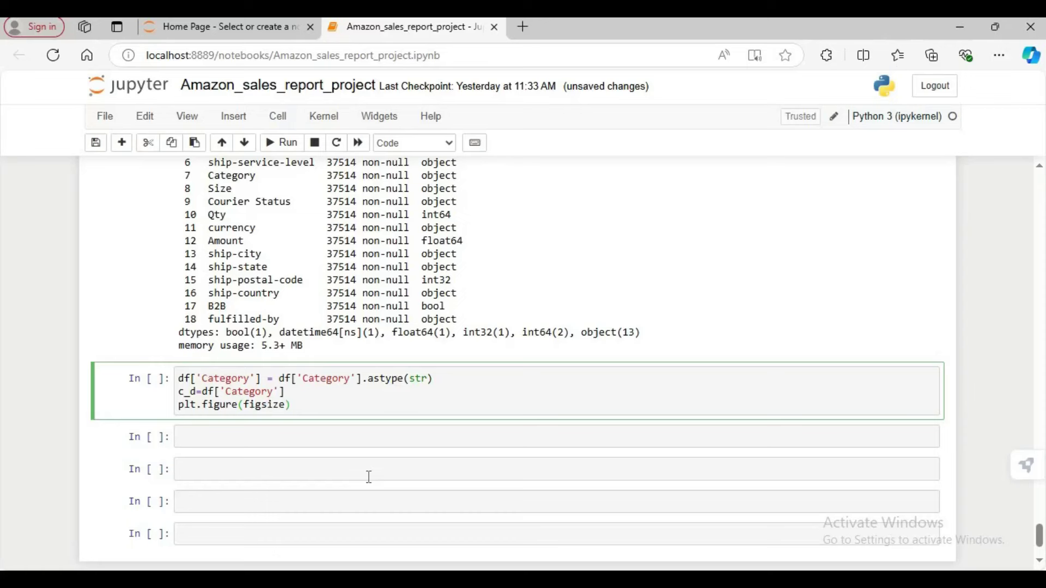
{"action": "type", "text": "=(10,6"}
{"action": "left_click", "coordinate": [402, 405]}
{"action": "key", "text": "Return"}
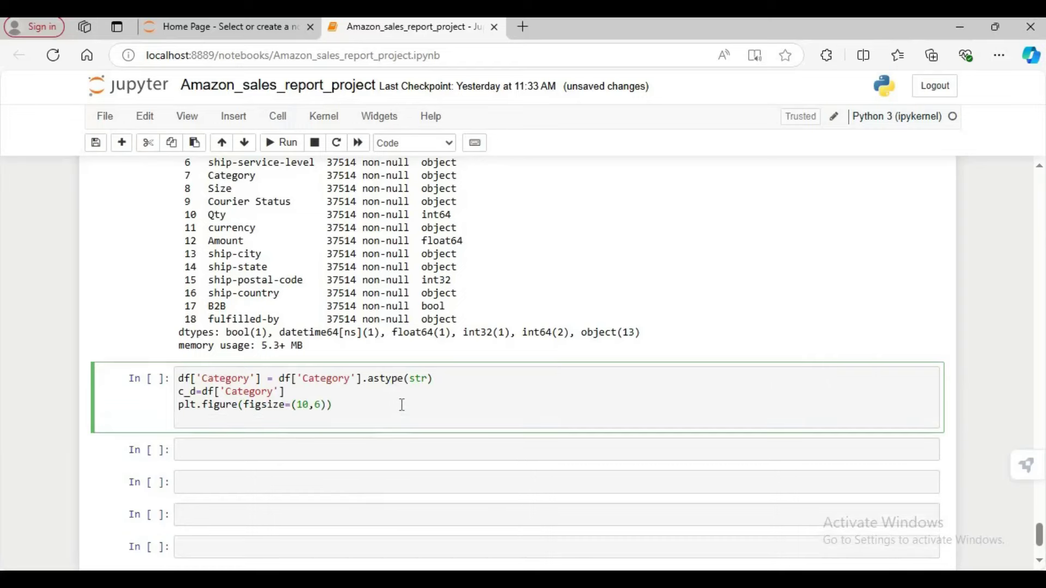
Add the histogram line plt.hist(c_d,bins=30,edgecolor="Red") below the figure size.
{"action": "type", "text": "plt.hist(c_d,bins=30"}
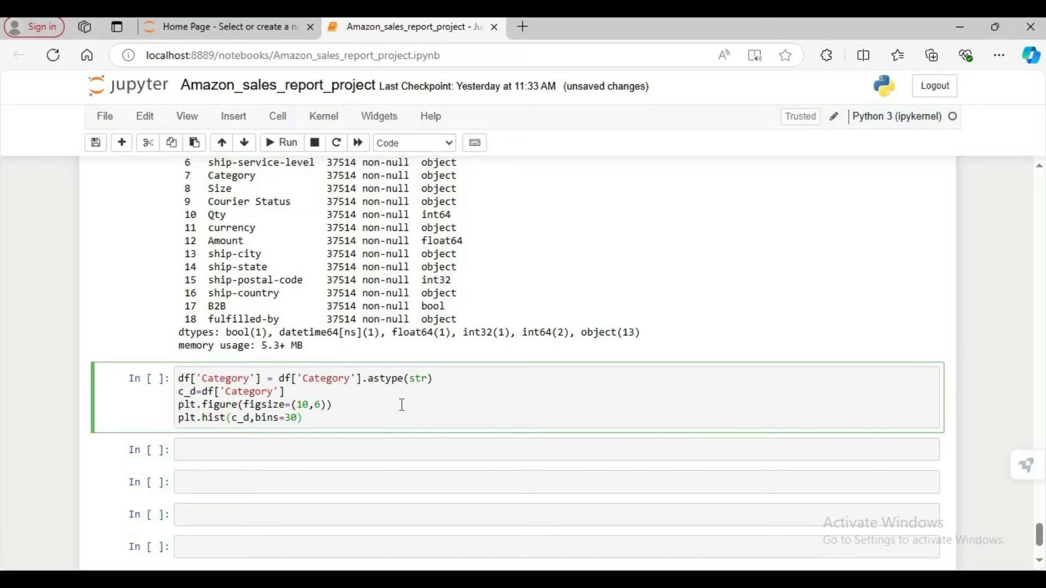
{"action": "type", "text": ",edgecolor=\"red"}
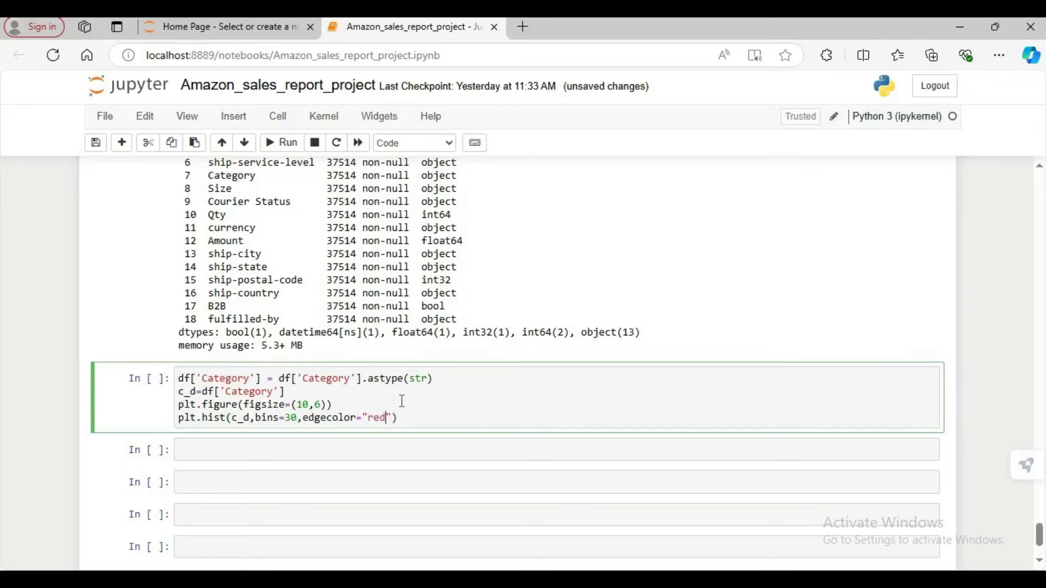
{"action": "left_click", "coordinate": [374, 417]}
{"action": "key", "text": "BackSpace"}
{"action": "type", "text": "R"}
{"action": "left_click", "coordinate": [415, 422]}
Add plt.xticks(rotation=90) below the histogram line to turn the category labels vertical.
{"action": "key", "text": "Return"}
{"action": "type", "text": "plt"}
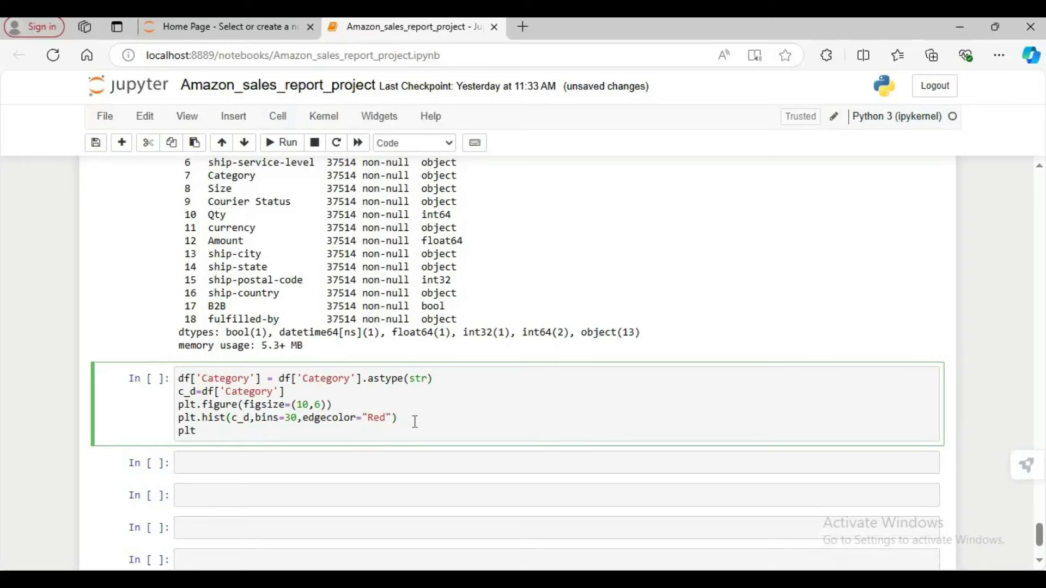
{"action": "type", "text": ","}
{"action": "type", "text": ".xt"}
{"action": "type", "text": "icks"}
{"action": "type", "text": "("}
{"action": "type", "text": "r"}
{"action": "type", "text": "ota"}
{"action": "type", "text": "tion"}
{"action": "type", "text": "="}
{"action": "type", "text": "90"}
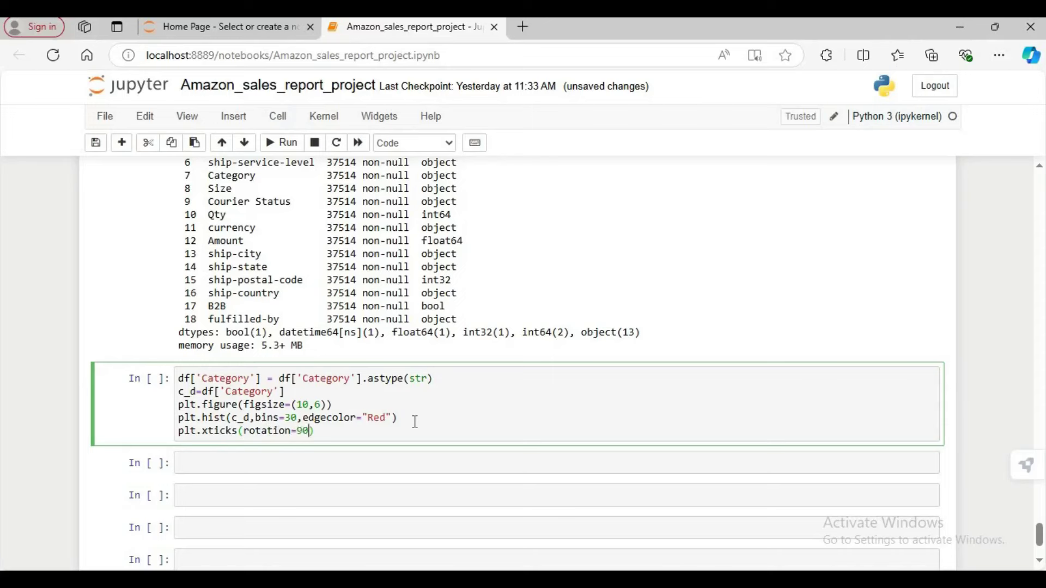
Finish the code with plt.show() and run the cell to draw the Category histogram.
{"action": "key", "text": "Return"}
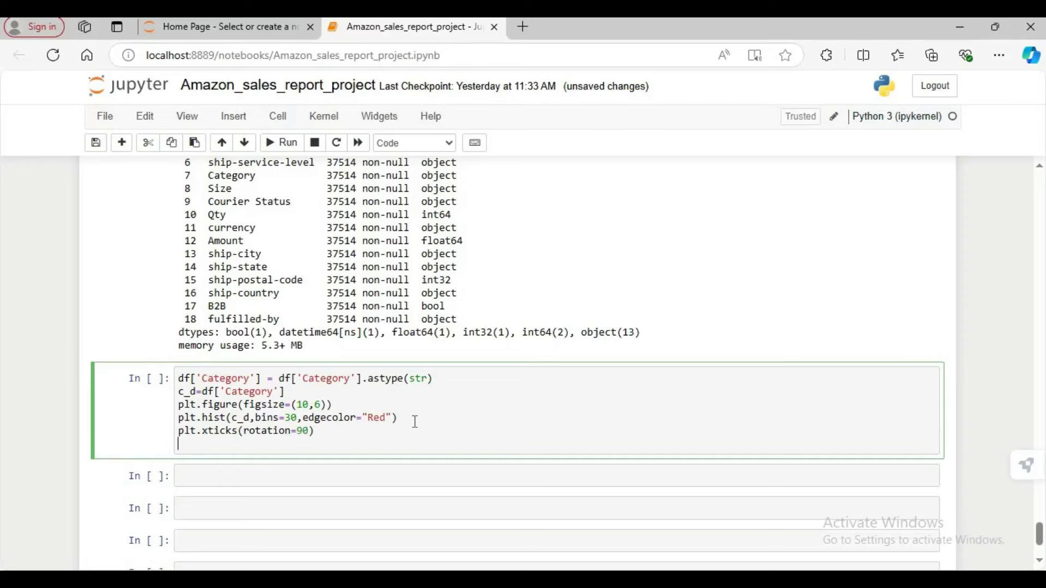
{"action": "type", "text": "plt.show("}
{"action": "key", "text": "shift+Return"}
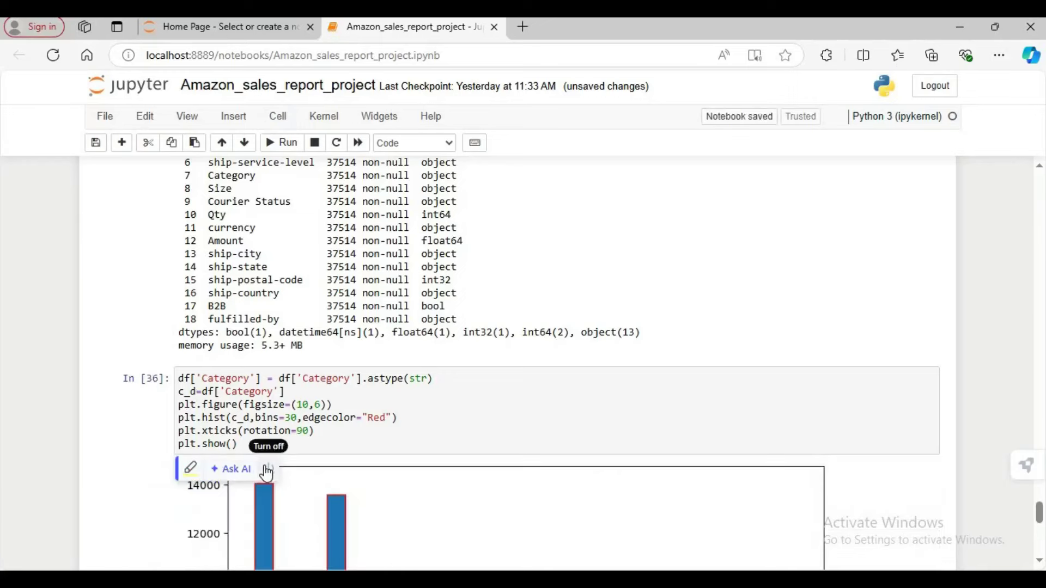
Examine the Category histogram from its tallest bars down to the product labels on the x-axis.
{"action": "scroll", "coordinate": [499, 431], "scroll_direction": "down", "scroll_amount": 3}
{"action": "scroll", "coordinate": [499, 431], "scroll_direction": "down", "scroll_amount": 4}
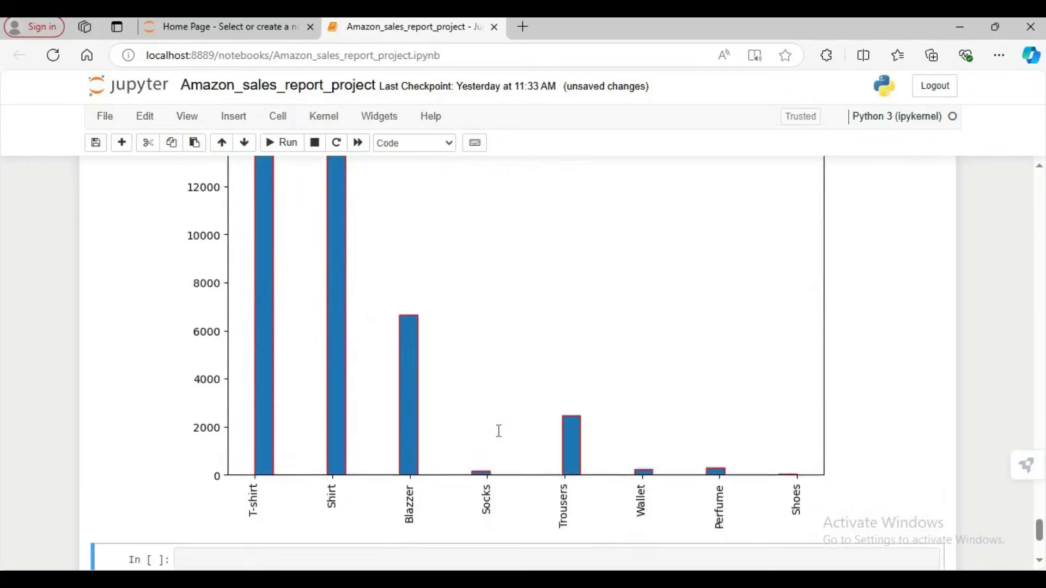
{"action": "scroll", "coordinate": [572, 457], "scroll_direction": "up", "scroll_amount": 4}
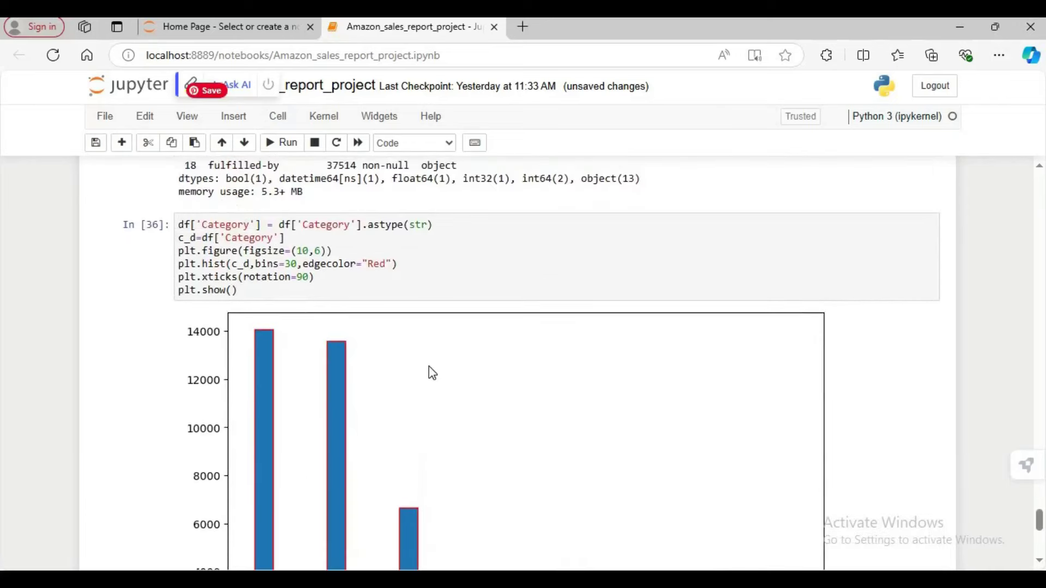
{"action": "scroll", "coordinate": [432, 373], "scroll_direction": "down", "scroll_amount": 5}
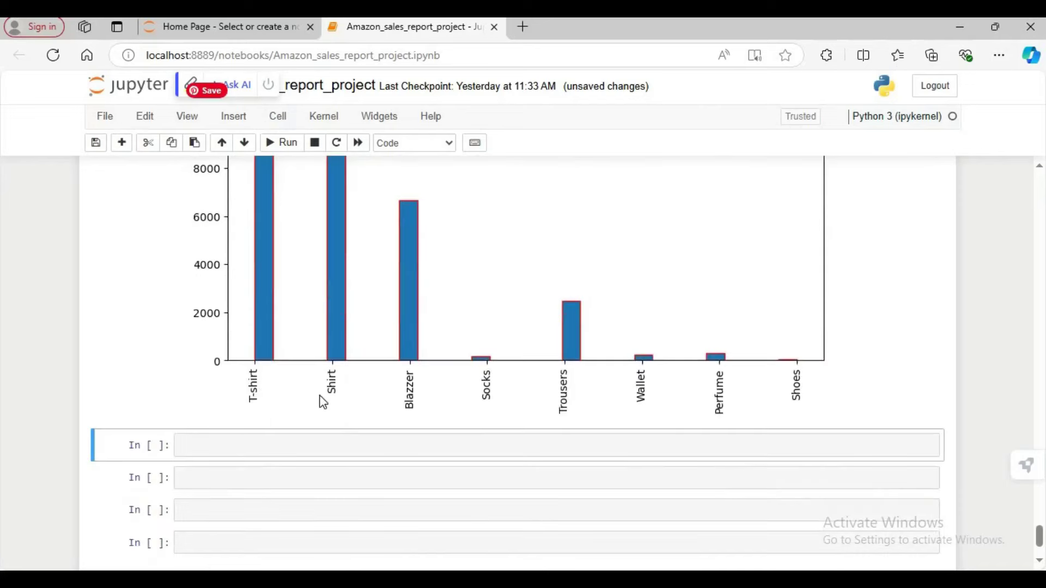
{"action": "scroll", "coordinate": [324, 402], "scroll_direction": "up", "scroll_amount": 3}
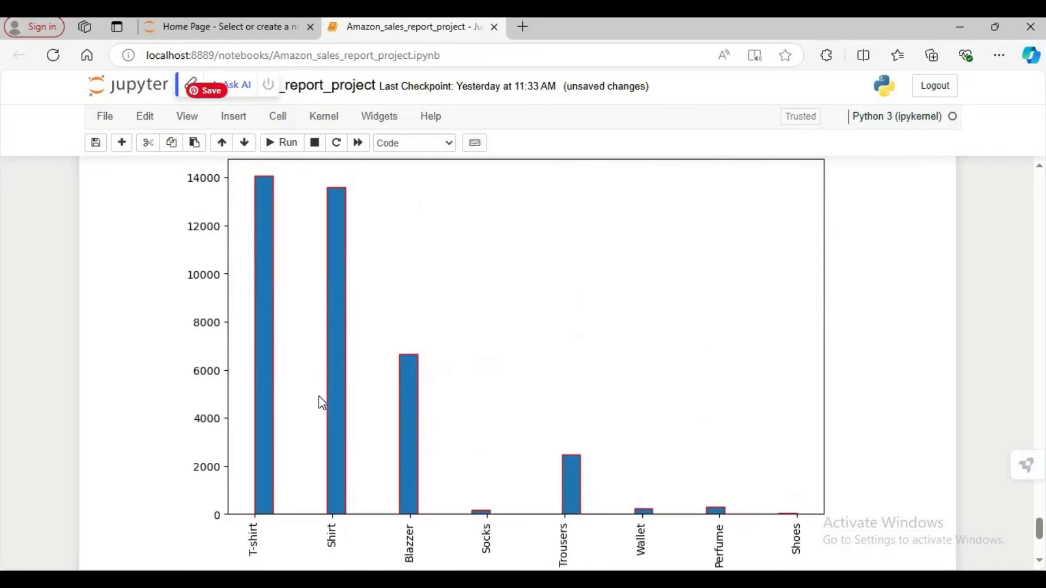
{"action": "scroll", "coordinate": [321, 403], "scroll_direction": "down", "scroll_amount": 1}
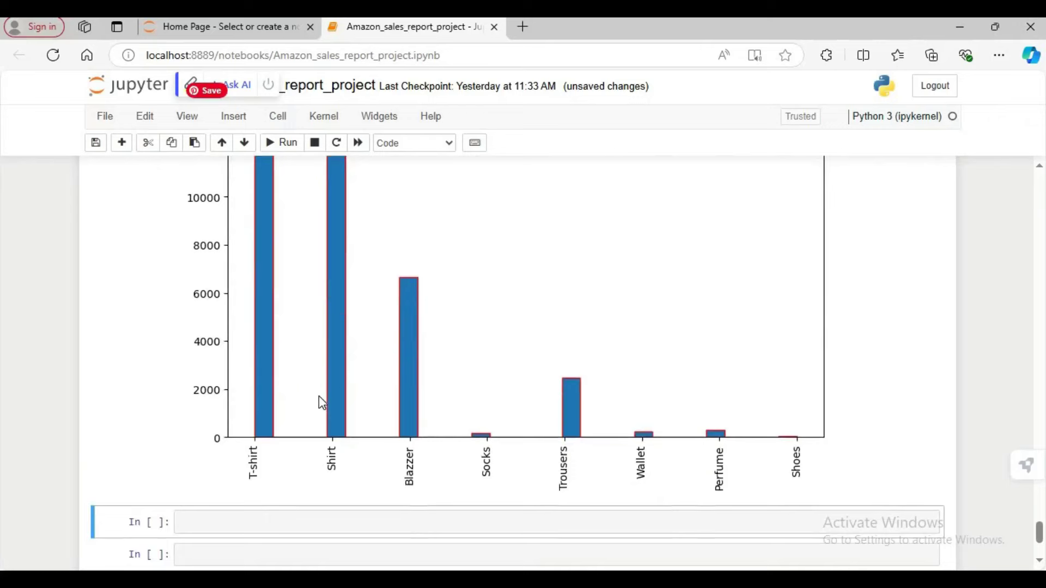
{"action": "scroll", "coordinate": [477, 325], "scroll_direction": "up", "scroll_amount": 4}
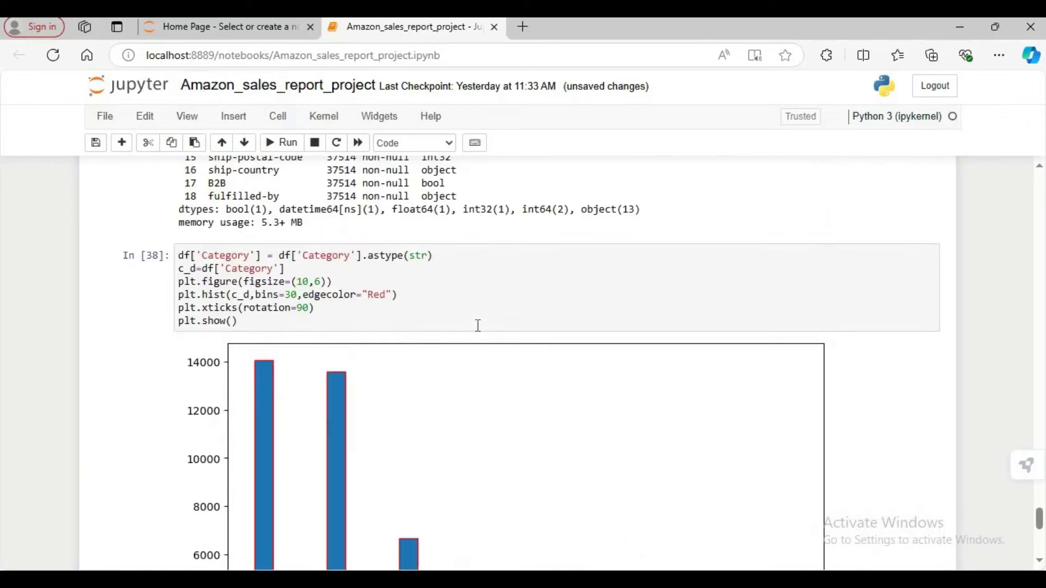
Review each line of the Category plotting code against the bars and axis labels of the chart.
{"action": "left_click", "coordinate": [393, 332]}
{"action": "scroll", "coordinate": [392, 332], "scroll_direction": "down", "scroll_amount": 1}
{"action": "scroll", "coordinate": [393, 332], "scroll_direction": "up", "scroll_amount": 1}
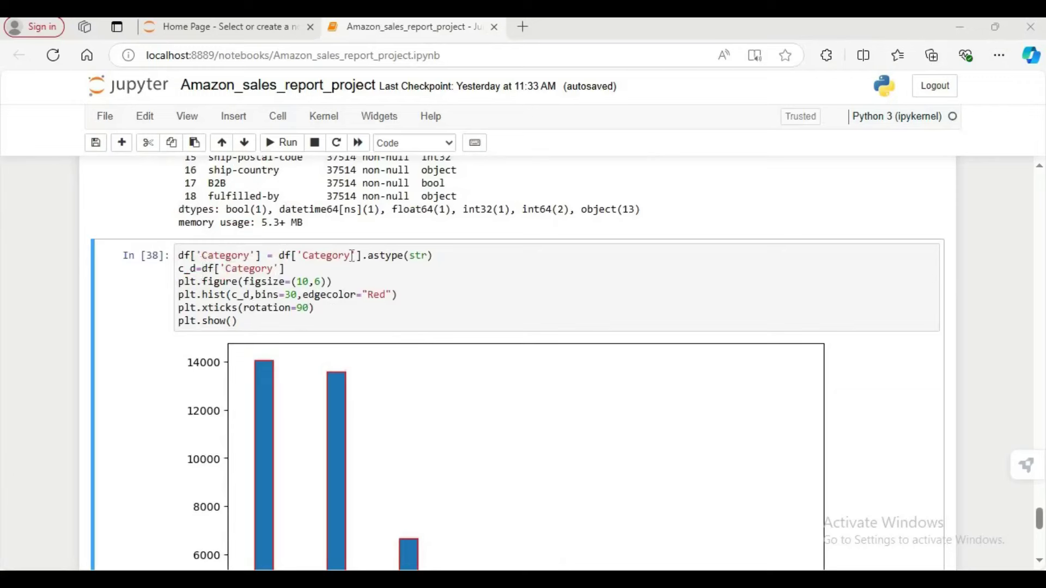
{"action": "scroll", "coordinate": [352, 256], "scroll_direction": "up", "scroll_amount": 2}
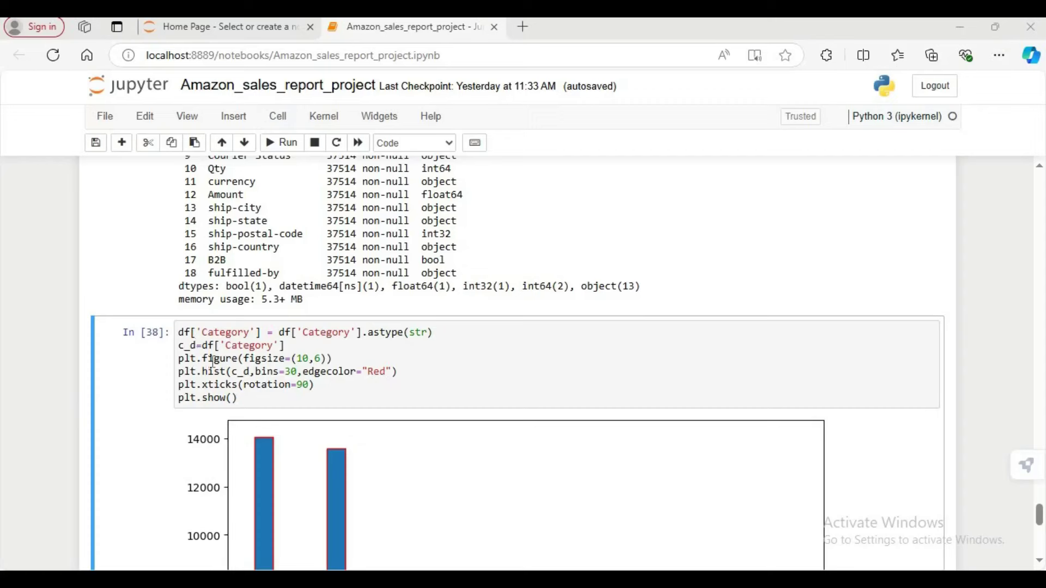
{"action": "scroll", "coordinate": [498, 397], "scroll_direction": "down", "scroll_amount": 5}
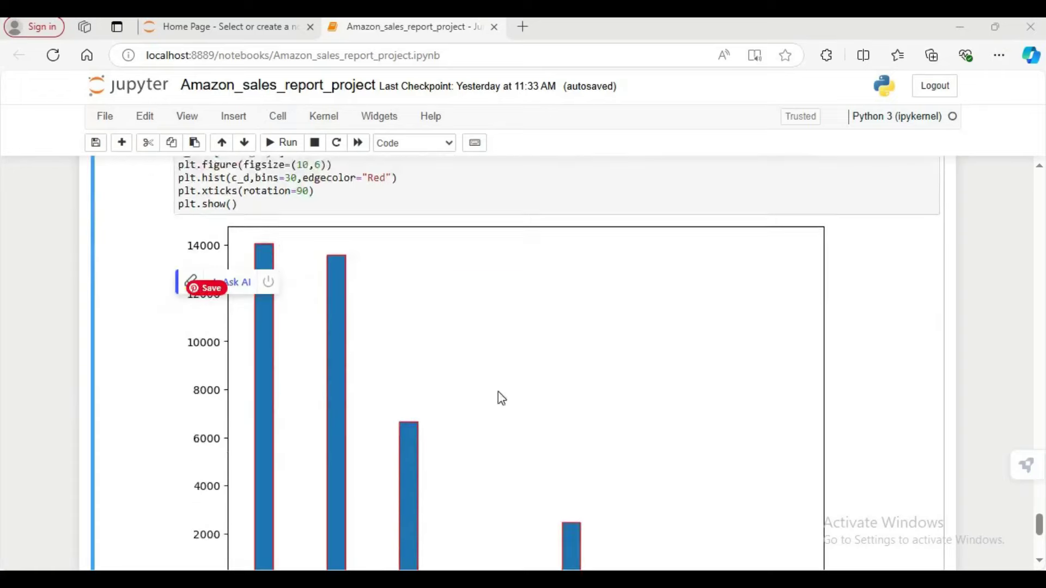
{"action": "scroll", "coordinate": [391, 444], "scroll_direction": "up", "scroll_amount": 3}
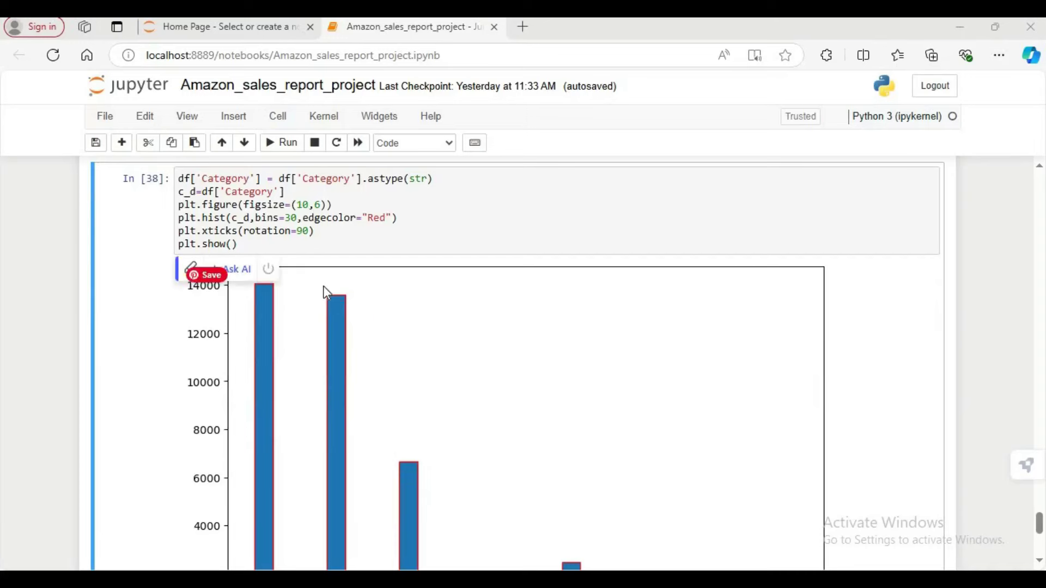
{"action": "left_click", "coordinate": [561, 248]}
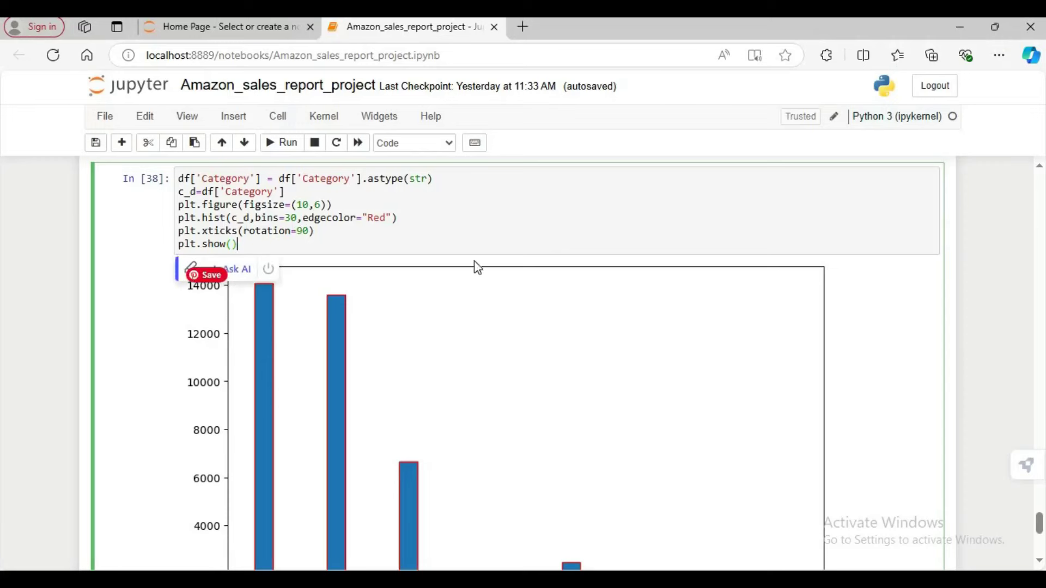
{"action": "left_click", "coordinate": [502, 227]}
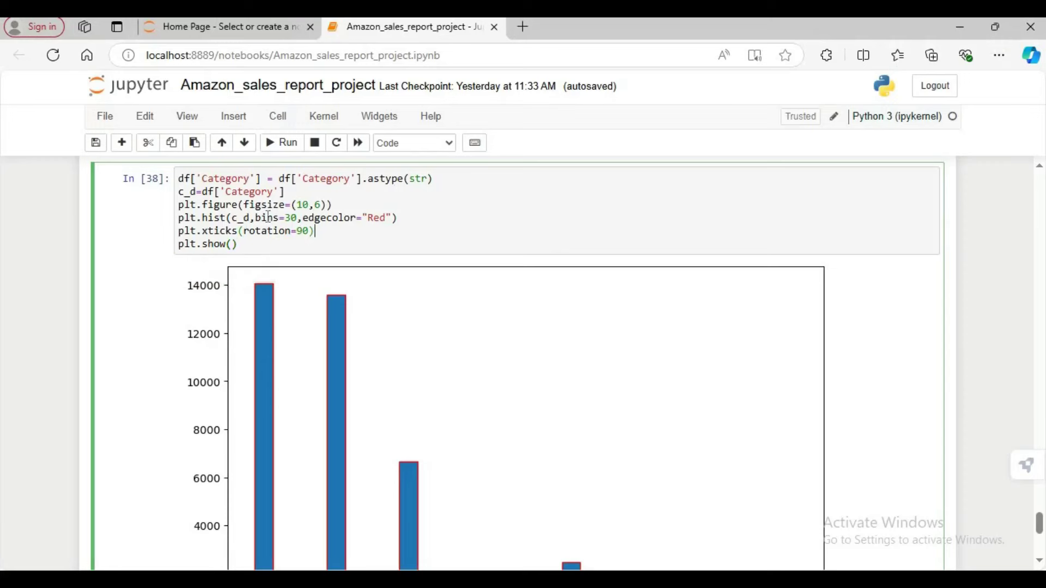
{"action": "scroll", "coordinate": [373, 362], "scroll_direction": "down", "scroll_amount": 5}
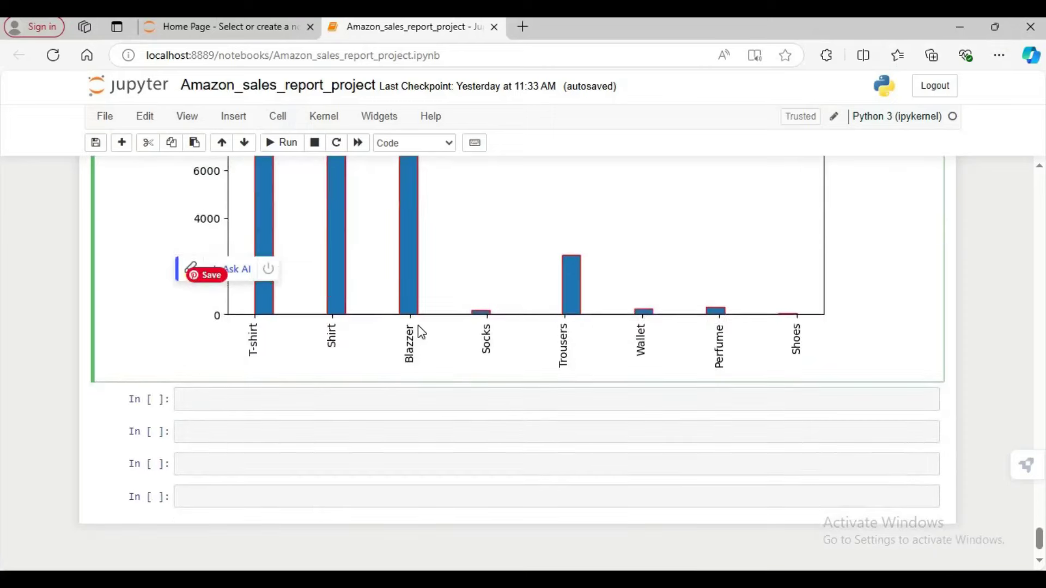
{"action": "scroll", "coordinate": [421, 332], "scroll_direction": "up", "scroll_amount": 5}
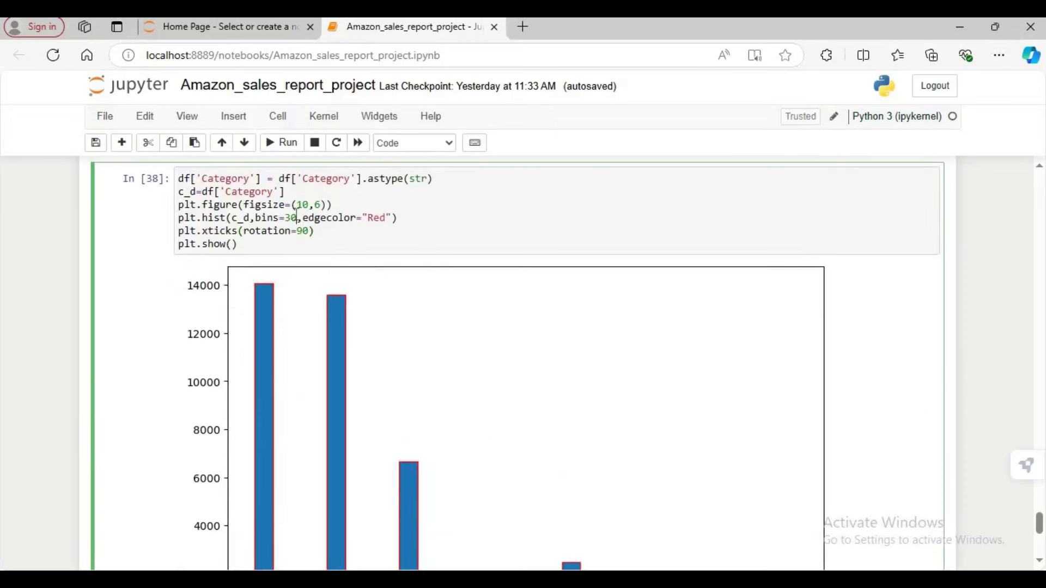
Set bins to 15 in the Category plt.hist line and rerun the cell to redraw the histogram.
{"action": "key", "text": "BackSpace"}
{"action": "key", "text": "BackSpace"}
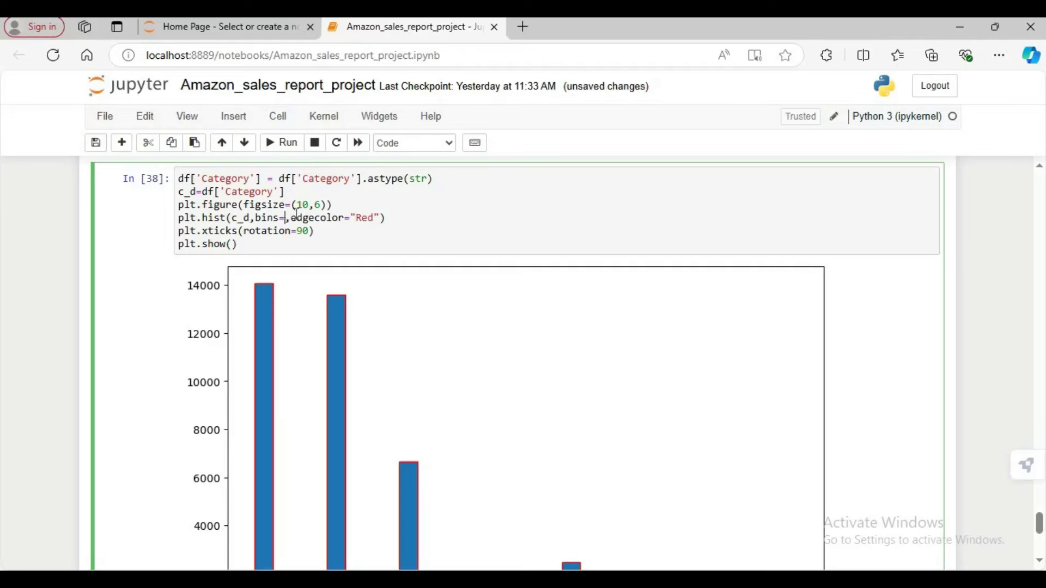
{"action": "type", "text": "15"}
{"action": "key", "text": "shift+Return"}
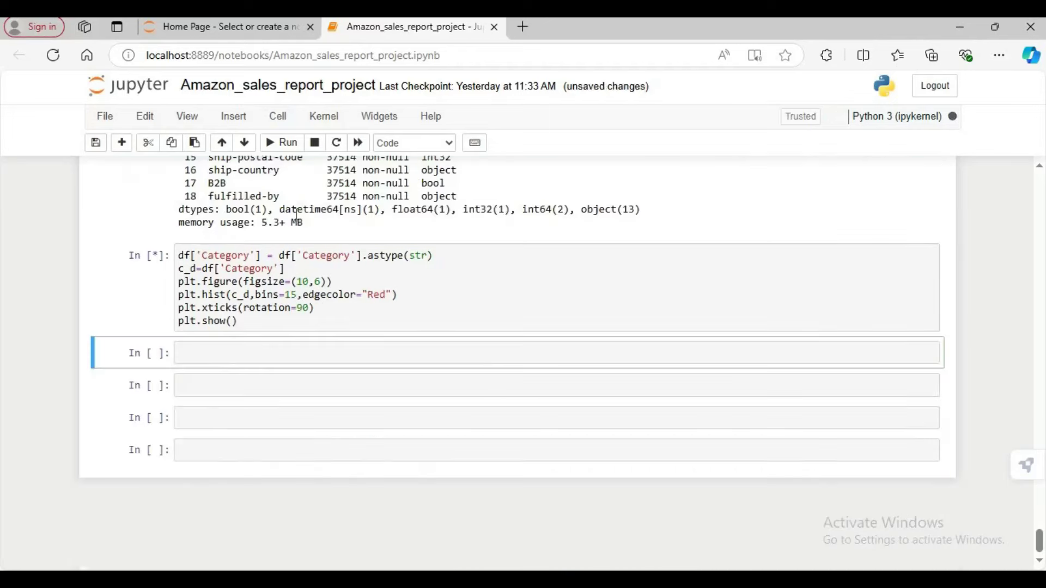
{"action": "scroll", "coordinate": [315, 364], "scroll_direction": "down", "scroll_amount": 5}
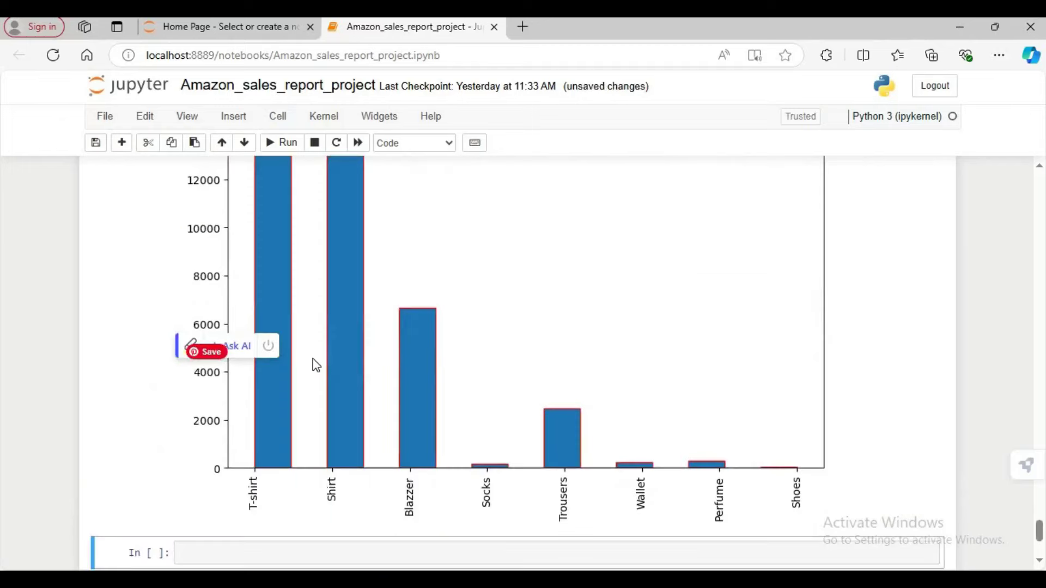
{"action": "scroll", "coordinate": [367, 390], "scroll_direction": "up", "scroll_amount": 3}
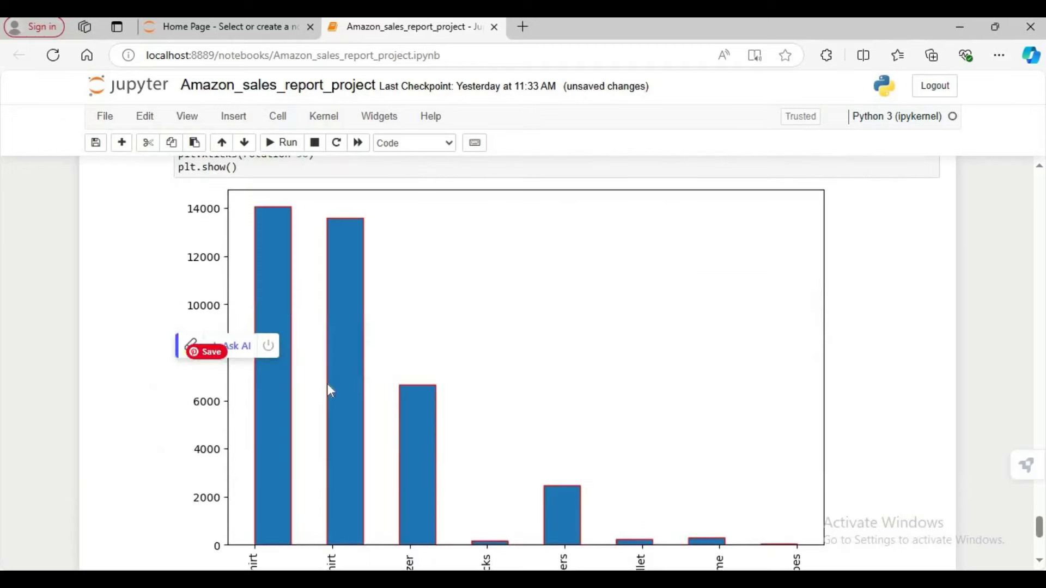
{"action": "scroll", "coordinate": [329, 390], "scroll_direction": "down", "scroll_amount": 3}
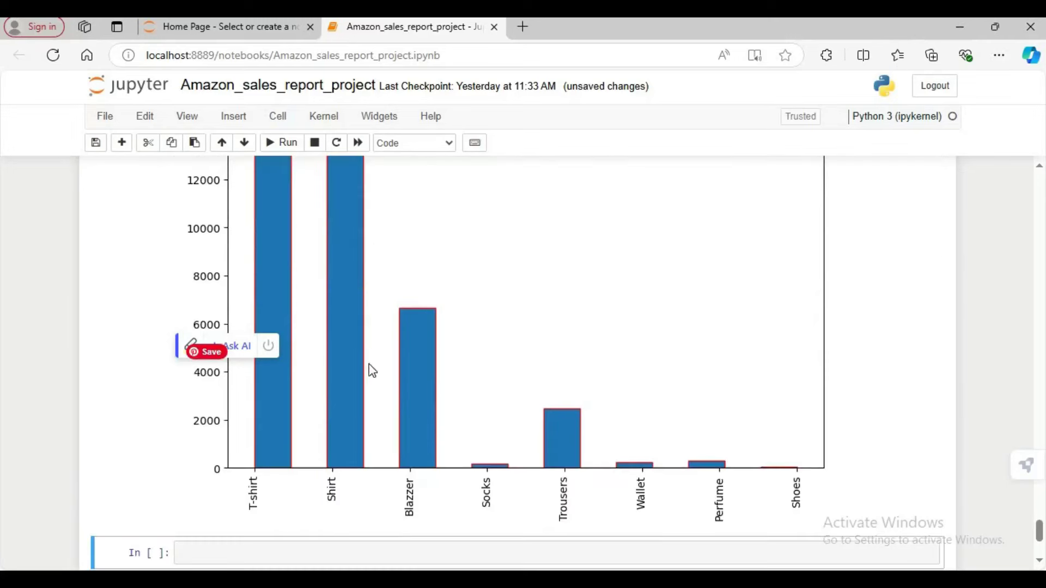
Add color='yellow' to the Category plt.hist call and rerun the cell.
{"action": "scroll", "coordinate": [403, 349], "scroll_direction": "up", "scroll_amount": 5}
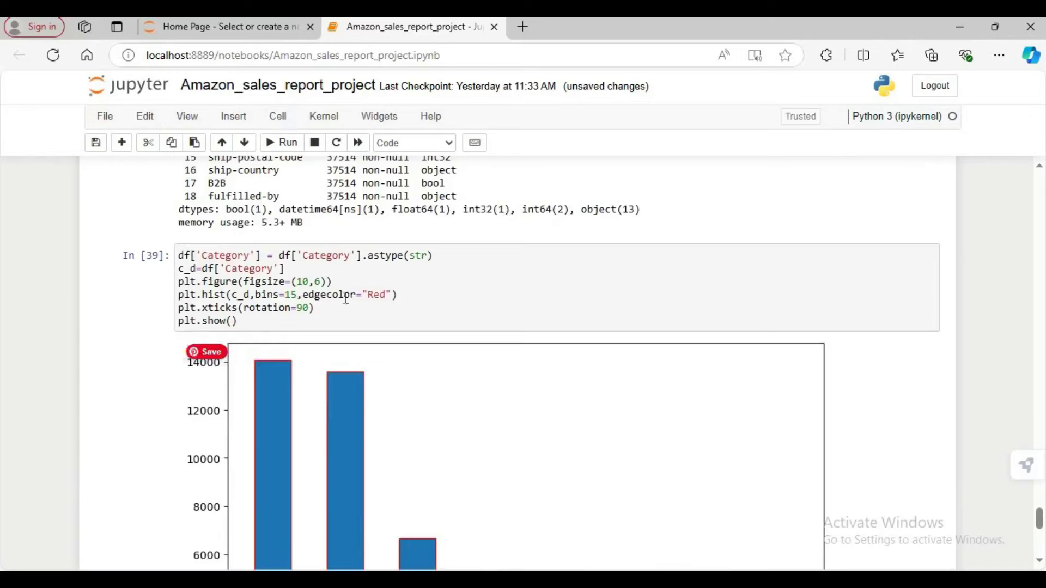
{"action": "left_click", "coordinate": [394, 294]}
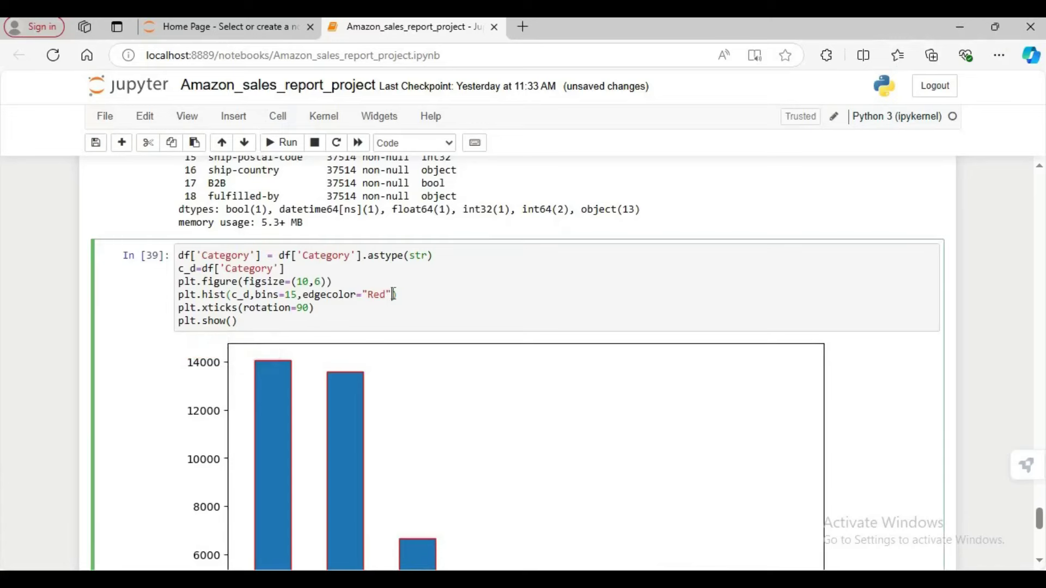
{"action": "type", "text": ",color='yellow"}
{"action": "key", "text": "shift+Return"}
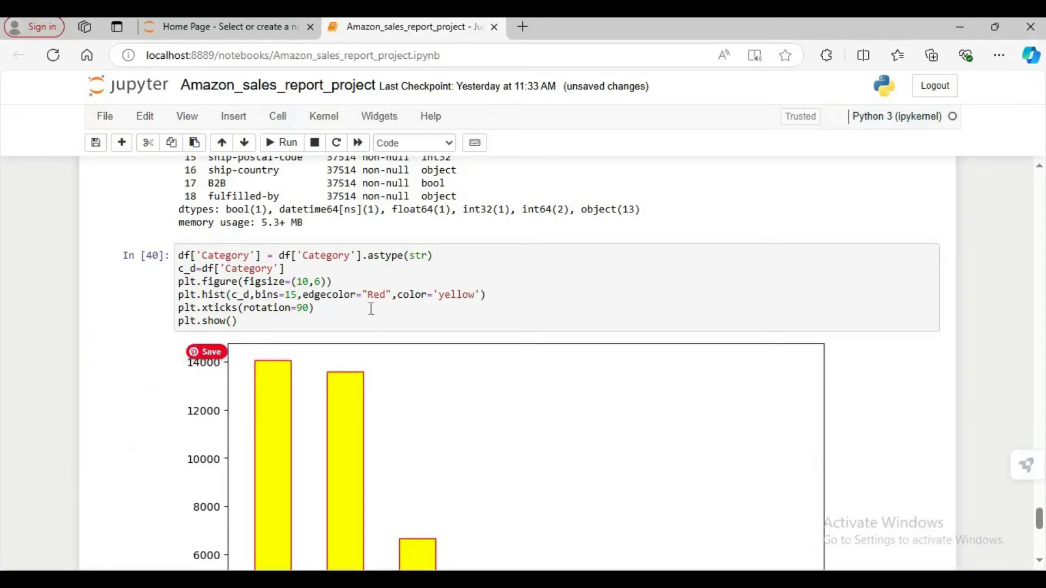
Change the histogram's edgecolor to "black", rerun the cell and check the redrawn bars.
{"action": "left_click", "coordinate": [386, 294]}
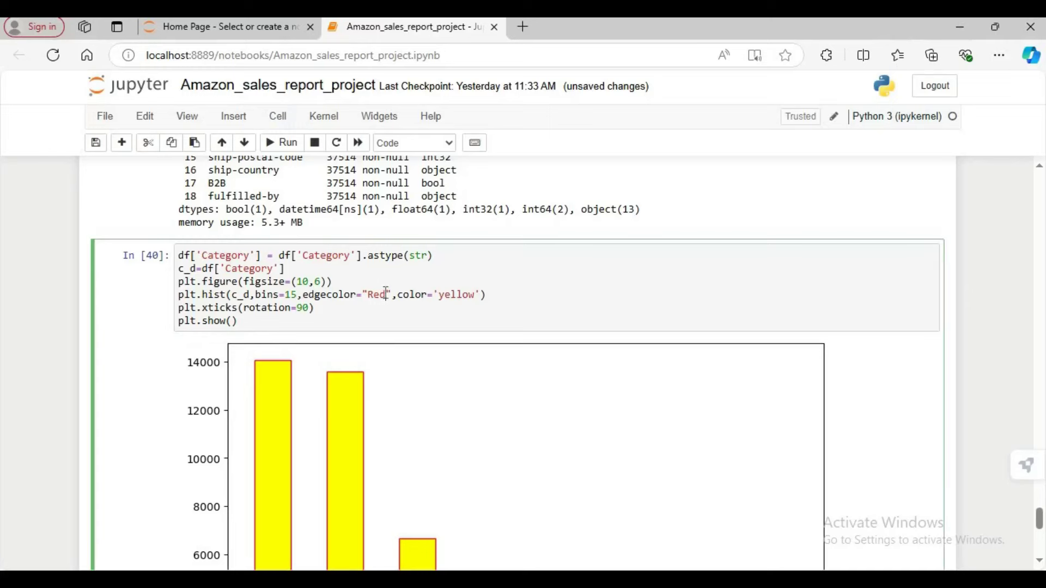
{"action": "key", "text": "BackSpace"}
{"action": "key", "text": "BackSpace"}
{"action": "key", "text": "BackSpace"}
{"action": "type", "text": "black"}
{"action": "key", "text": "shift+Return"}
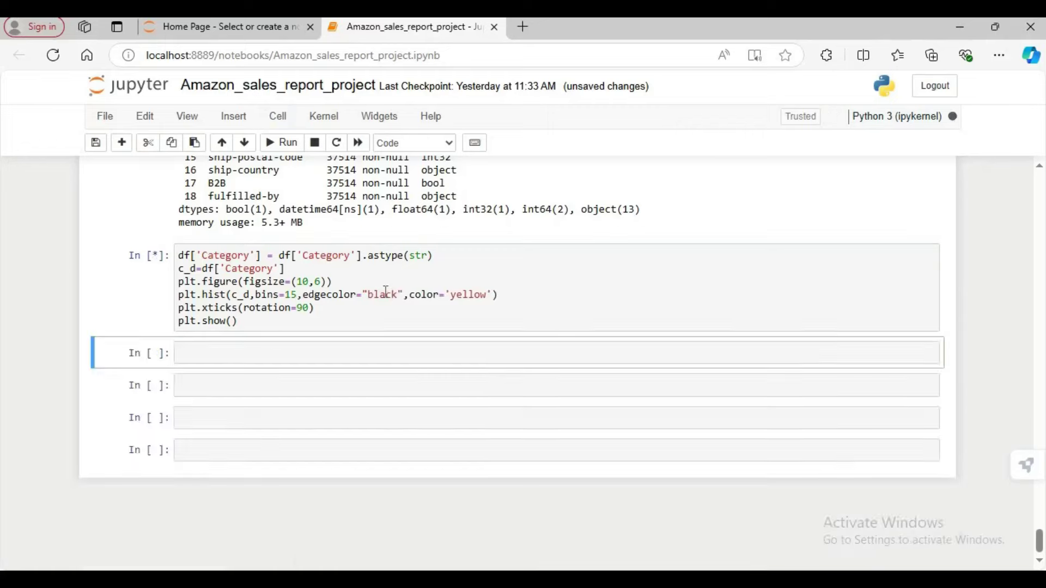
{"action": "scroll", "coordinate": [490, 381], "scroll_direction": "down", "scroll_amount": 3}
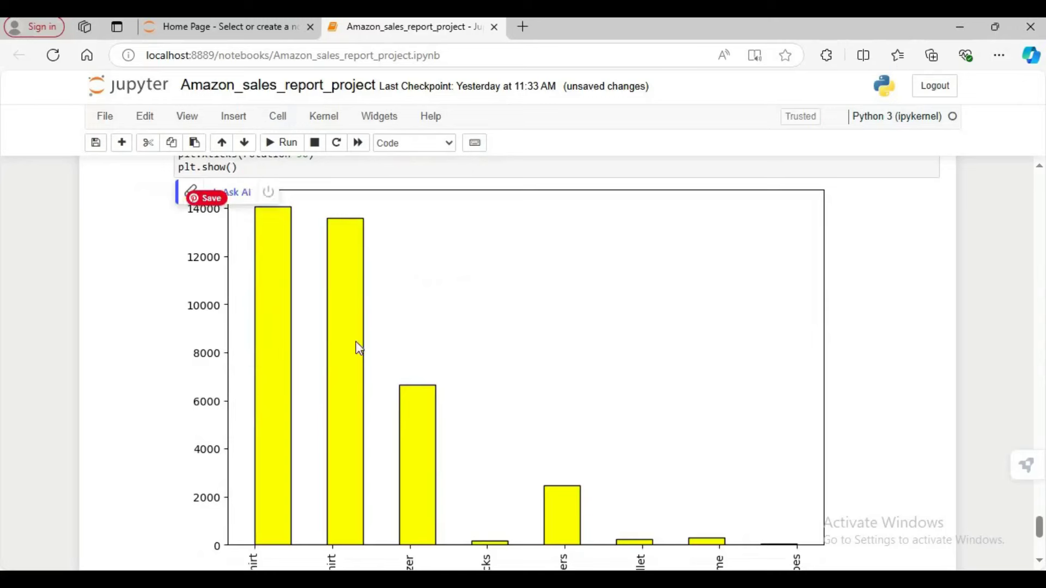
{"action": "scroll", "coordinate": [380, 370], "scroll_direction": "down", "scroll_amount": 3}
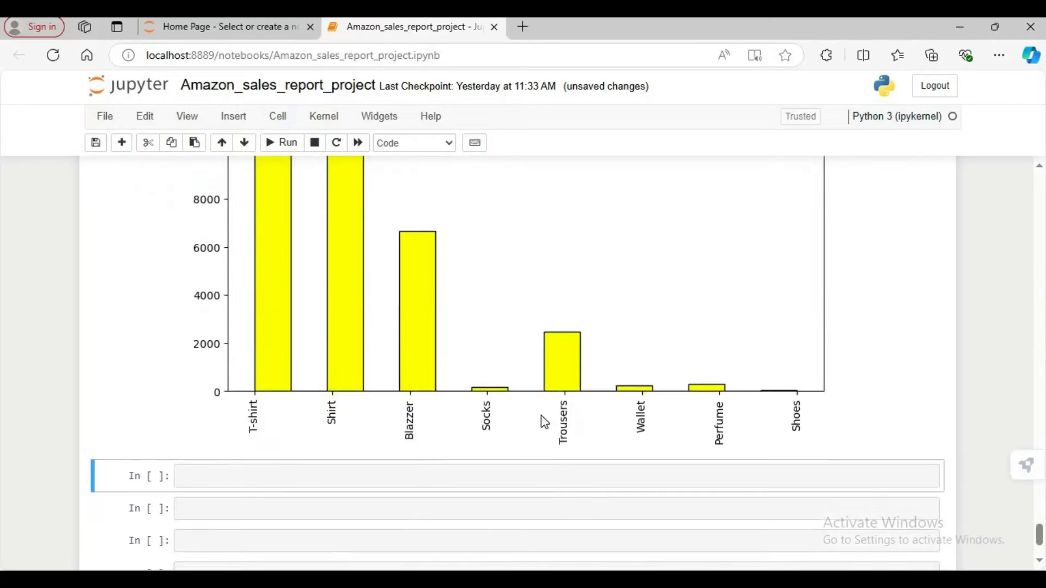
Try a rotation of 180 in plt.xticks, rerun the cell and check the category labels.
{"action": "scroll", "coordinate": [540, 415], "scroll_direction": "up", "scroll_amount": 5}
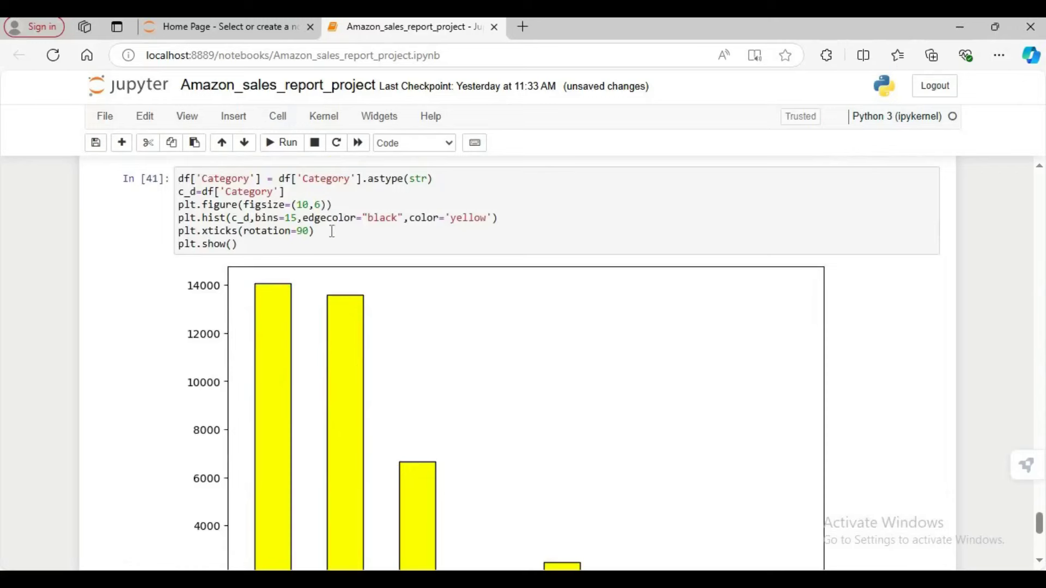
{"action": "left_click", "coordinate": [310, 231]}
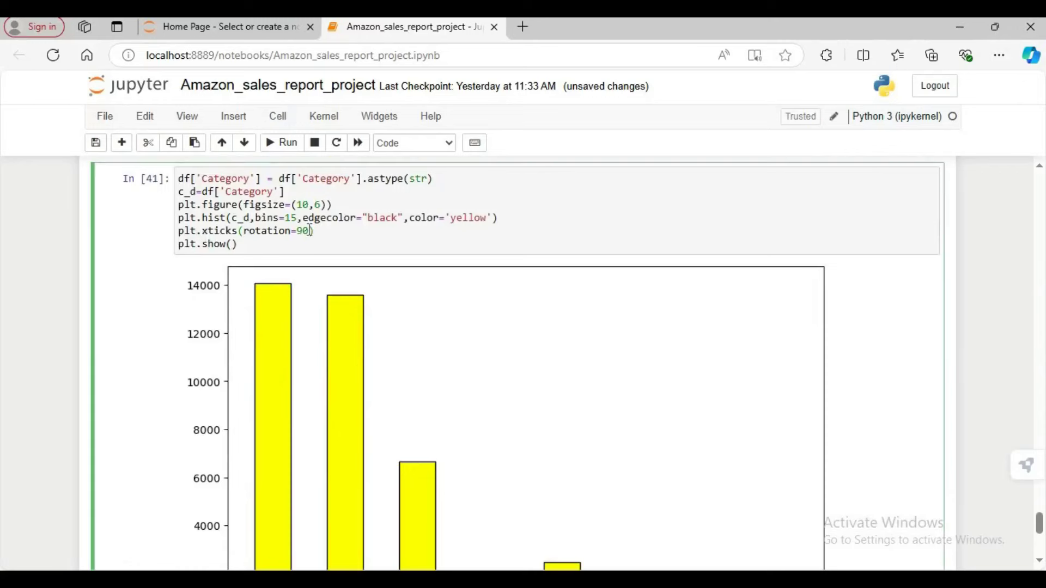
{"action": "key", "text": "BackSpace"}
{"action": "key", "text": "BackSpace"}
{"action": "type", "text": "180"}
{"action": "key", "text": "shift+Return"}
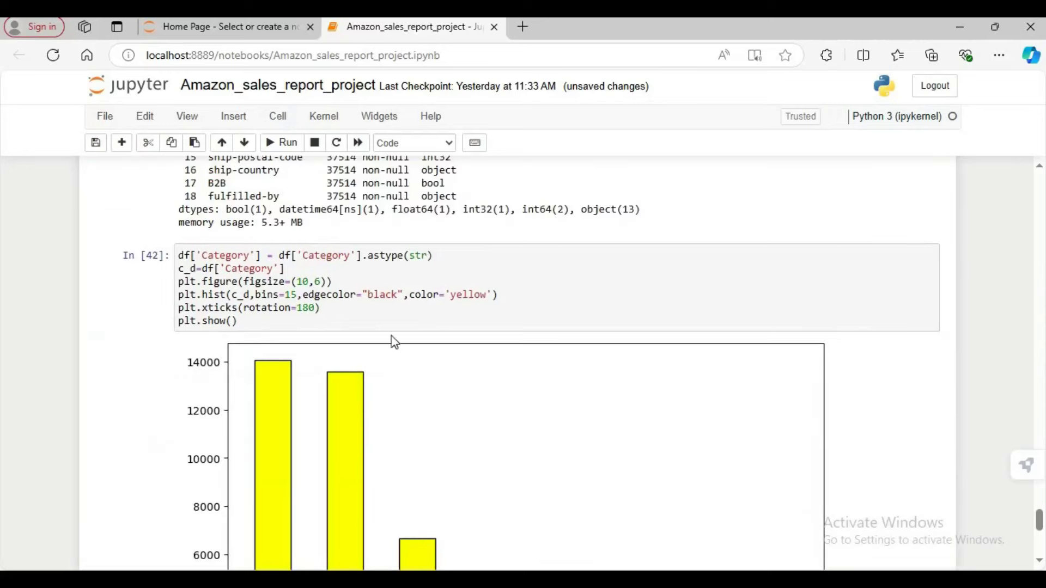
{"action": "scroll", "coordinate": [381, 346], "scroll_direction": "down", "scroll_amount": 7}
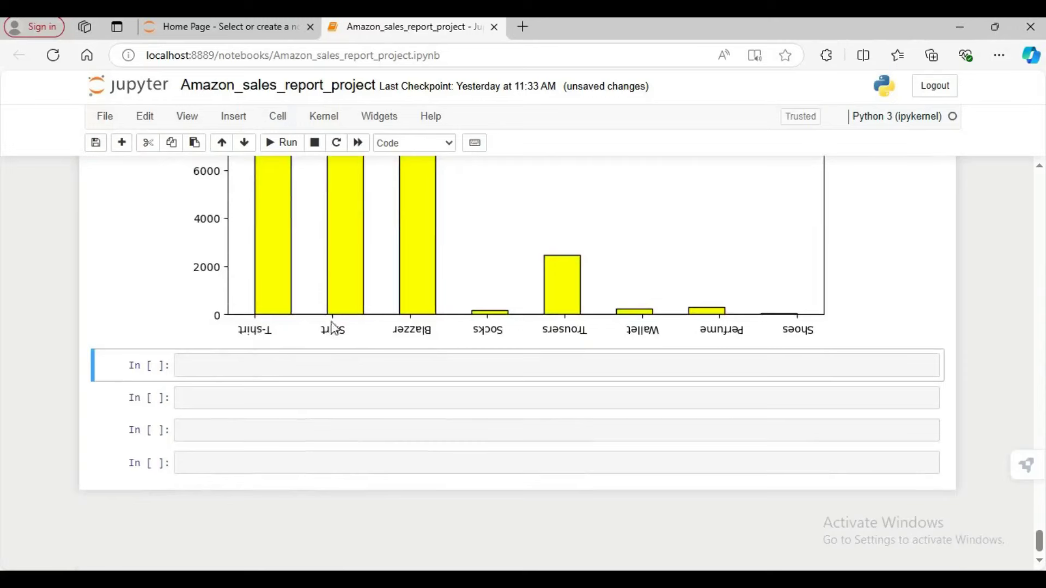
Set the plt.xticks rotation back to 90 and rerun the Category cell.
{"action": "scroll", "coordinate": [316, 347], "scroll_direction": "up", "scroll_amount": 7}
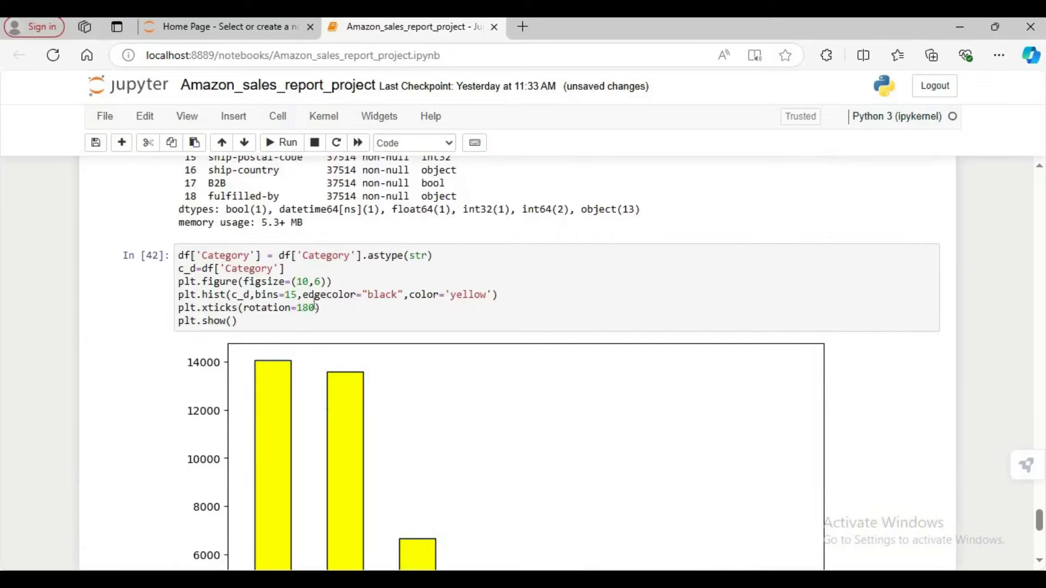
{"action": "left_click", "coordinate": [315, 308]}
{"action": "key", "text": "BackSpace"}
{"action": "key", "text": "BackSpace"}
{"action": "key", "text": "BackSpace"}
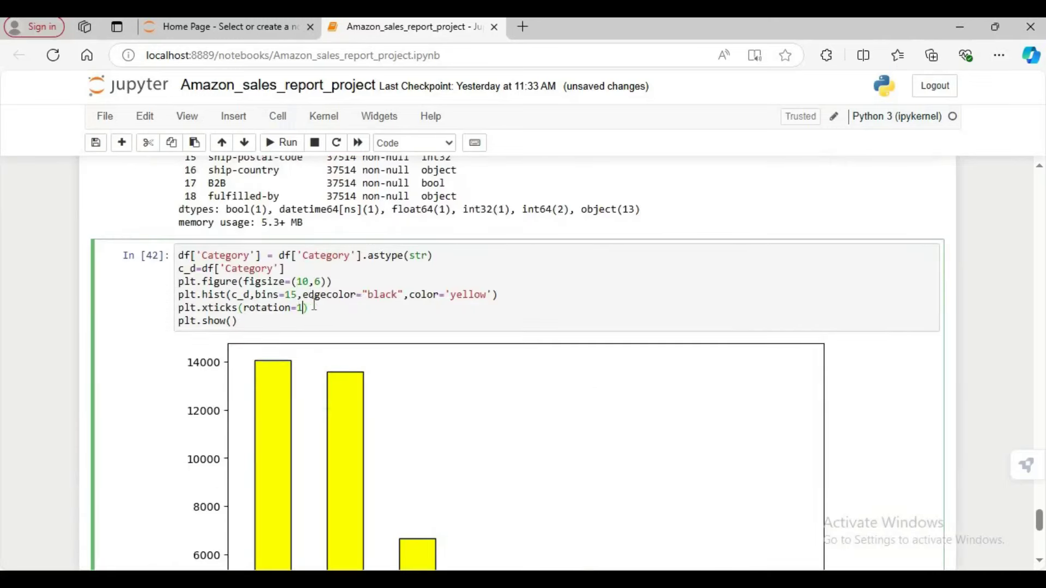
{"action": "type", "text": "90"}
{"action": "key", "text": "shift+Return"}
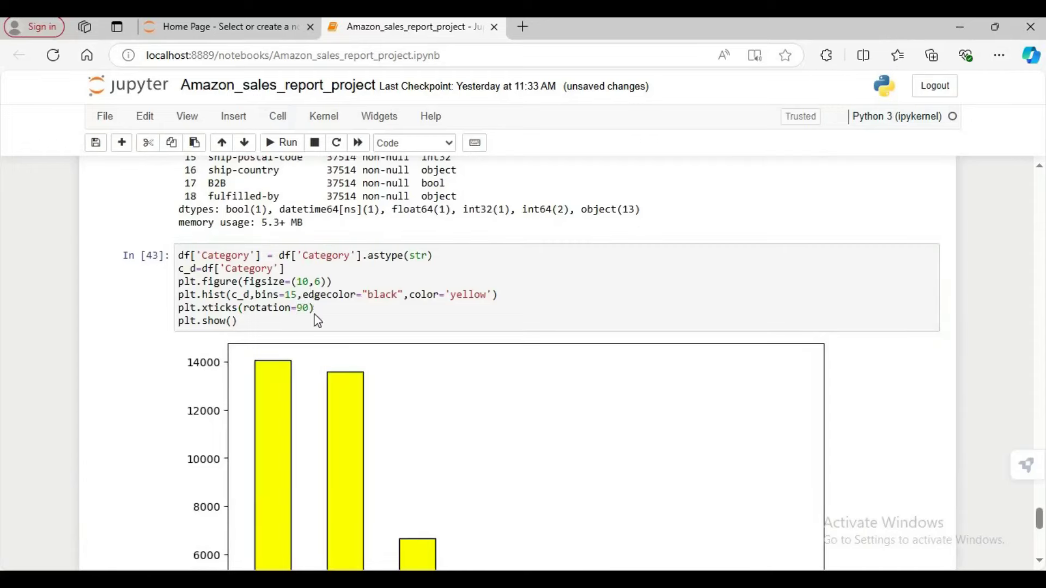
Examine the Category histogram, comparing the bar heights of the products along the x-axis.
{"action": "scroll", "coordinate": [316, 322], "scroll_direction": "down", "scroll_amount": 4}
{"action": "scroll", "coordinate": [321, 333], "scroll_direction": "down", "scroll_amount": 3}
{"action": "scroll", "coordinate": [334, 359], "scroll_direction": "up", "scroll_amount": 3}
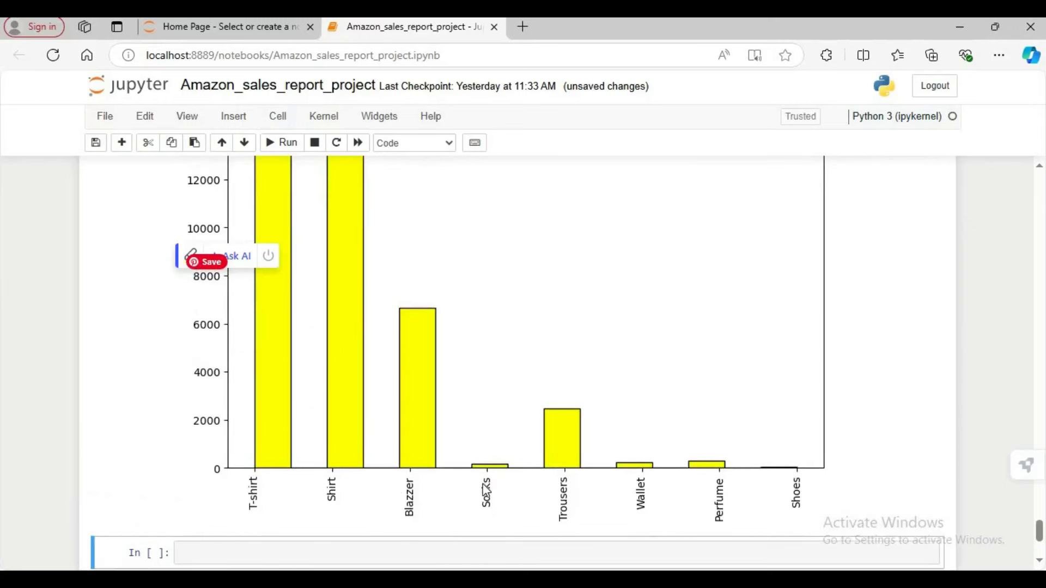
{"action": "scroll", "coordinate": [487, 492], "scroll_direction": "up", "scroll_amount": 2}
{"action": "scroll", "coordinate": [486, 492], "scroll_direction": "down", "scroll_amount": 2}
{"action": "scroll", "coordinate": [287, 473], "scroll_direction": "up", "scroll_amount": 2}
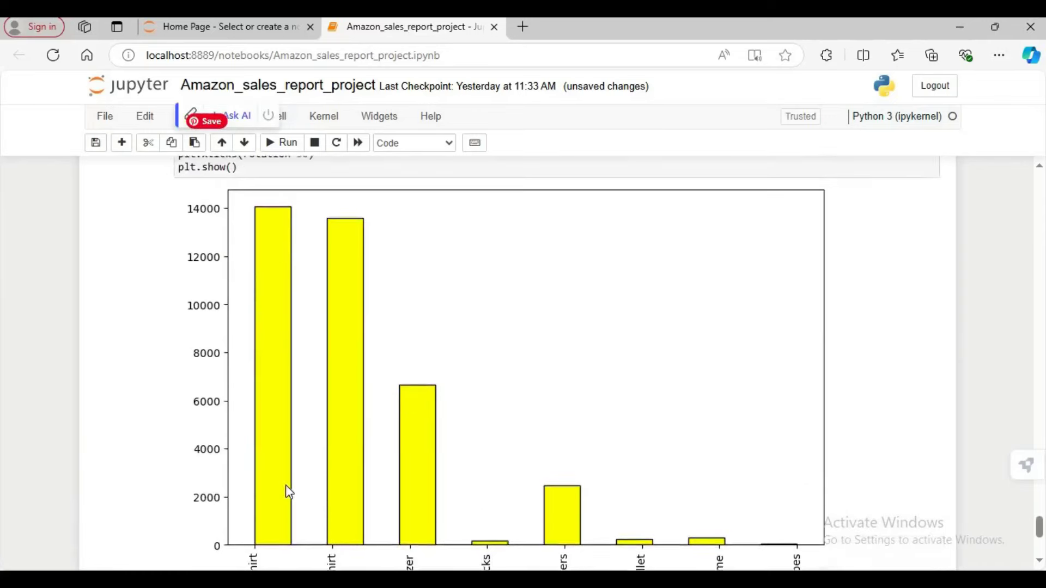
{"action": "scroll", "coordinate": [285, 485], "scroll_direction": "up", "scroll_amount": 2}
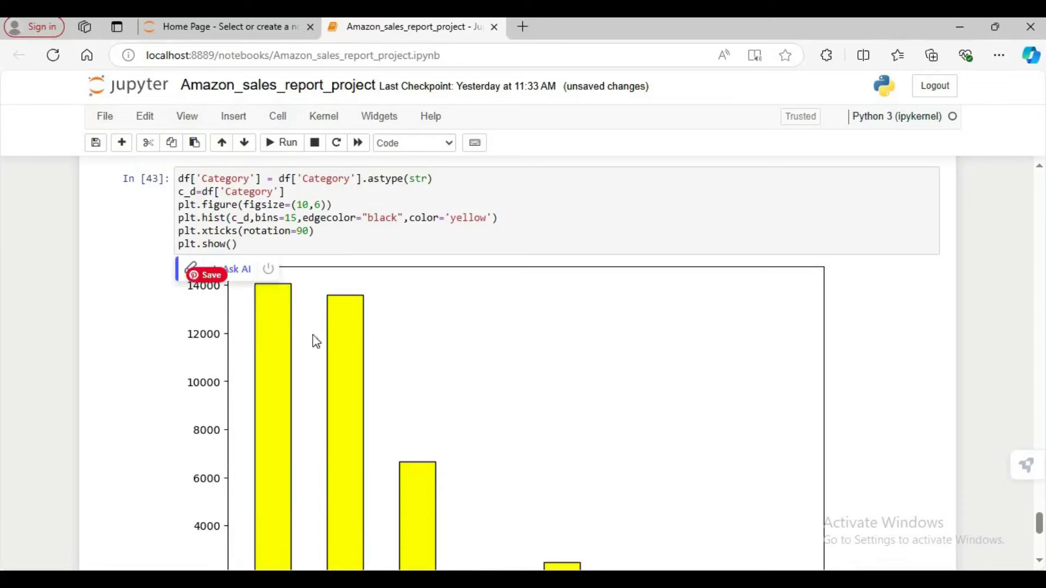
{"action": "scroll", "coordinate": [297, 349], "scroll_direction": "down", "scroll_amount": 3}
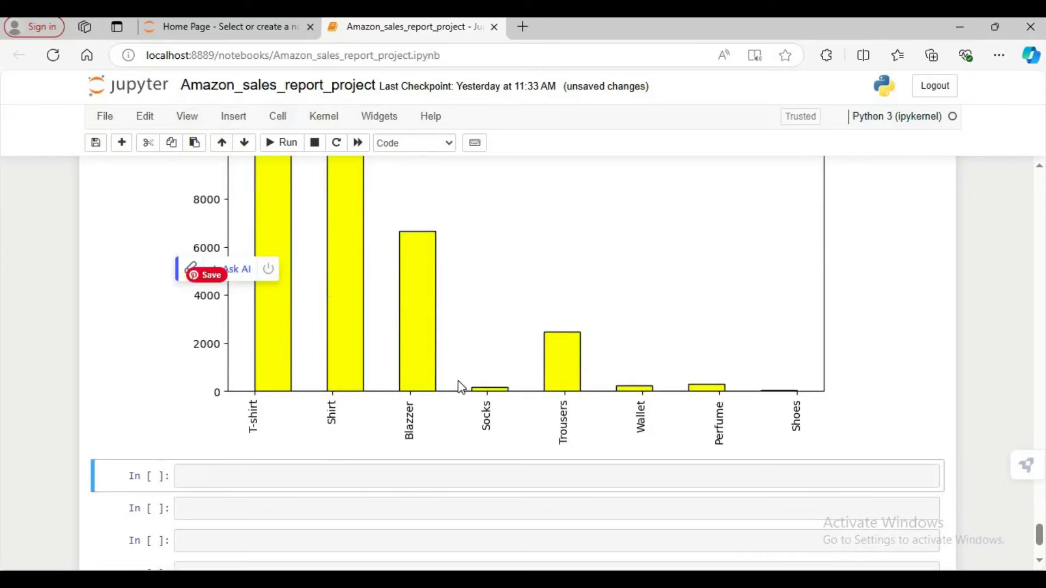
{"action": "scroll", "coordinate": [461, 387], "scroll_direction": "up", "scroll_amount": 1}
{"action": "scroll", "coordinate": [462, 387], "scroll_direction": "down", "scroll_amount": 3}
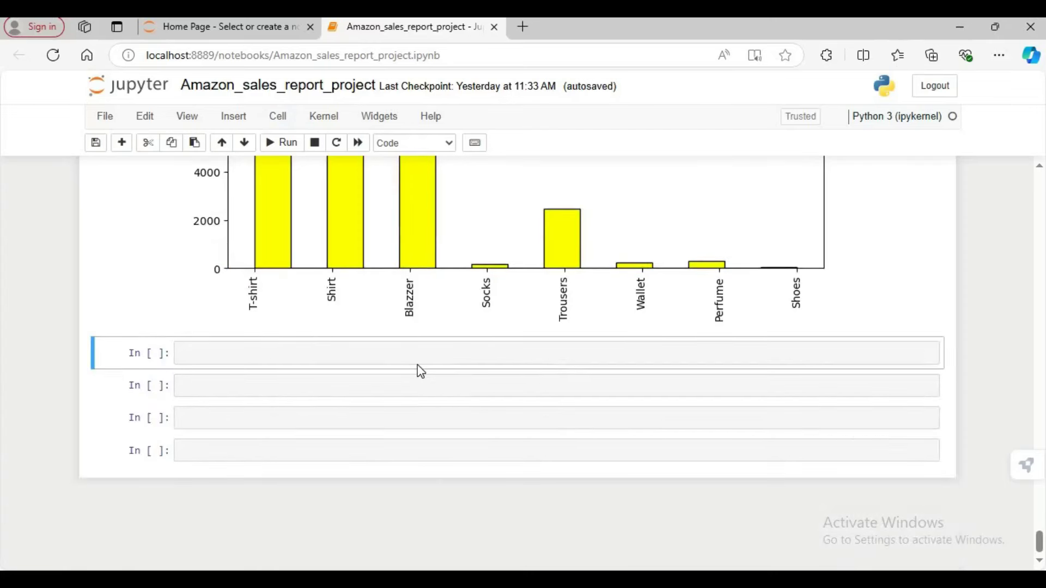
{"action": "scroll", "coordinate": [443, 343], "scroll_direction": "up", "scroll_amount": 3}
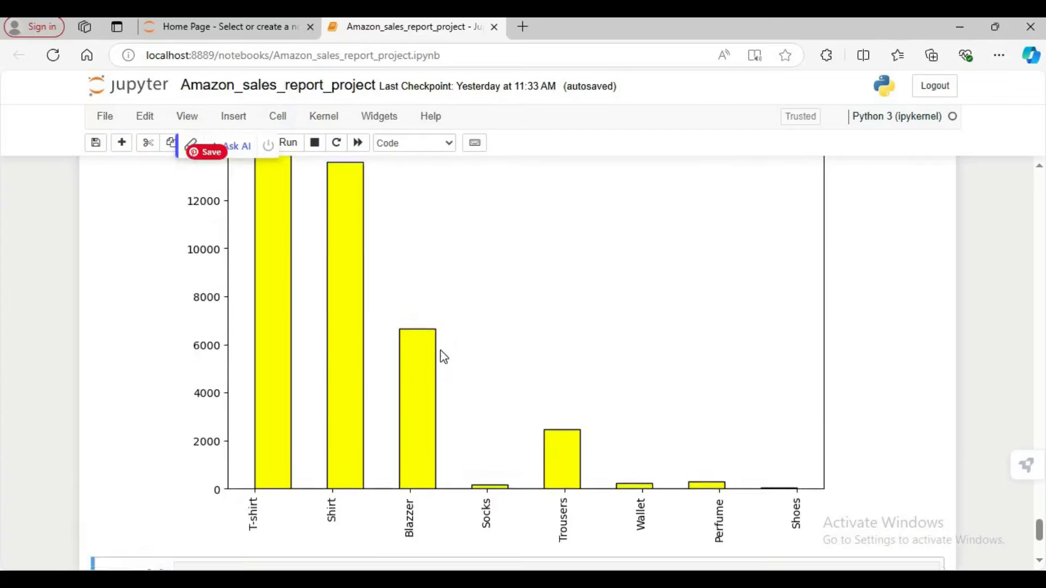
{"action": "scroll", "coordinate": [442, 365], "scroll_direction": "down", "scroll_amount": 3}
{"action": "scroll", "coordinate": [442, 376], "scroll_direction": "up", "scroll_amount": 5}
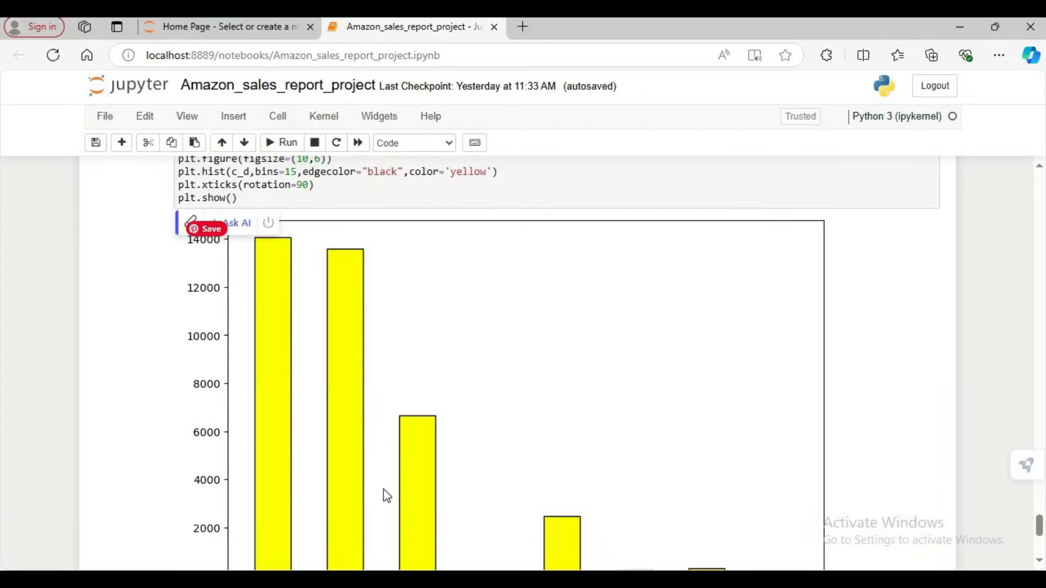
Write "most of the buyers are t-shirt" in the empty cell below the Category histogram.
{"action": "scroll", "coordinate": [386, 496], "scroll_direction": "down", "scroll_amount": 2}
{"action": "left_click", "coordinate": [363, 507]}
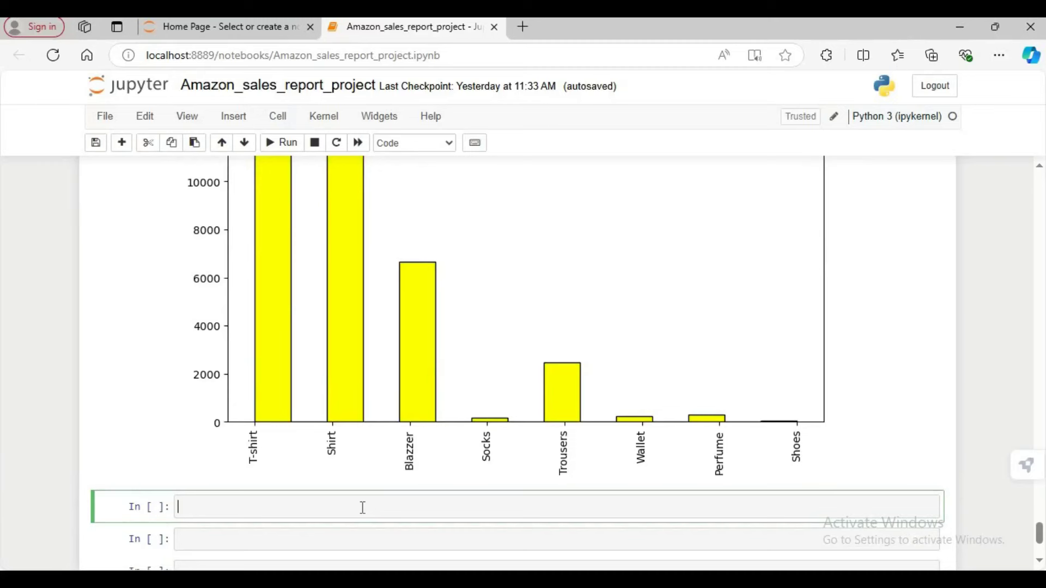
{"action": "type", "text": "most "}
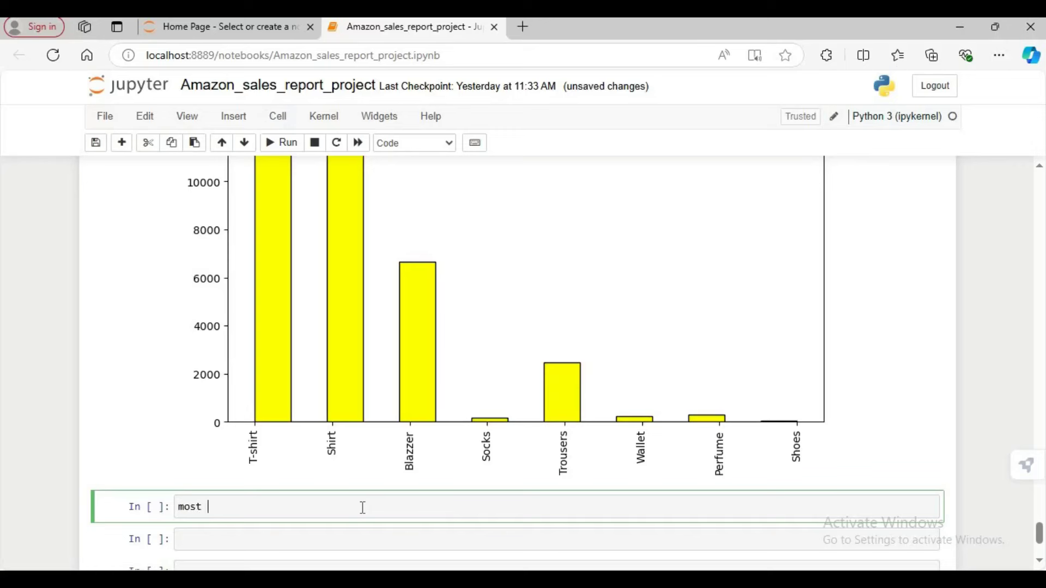
{"action": "type", "text": "of the buyers are t"}
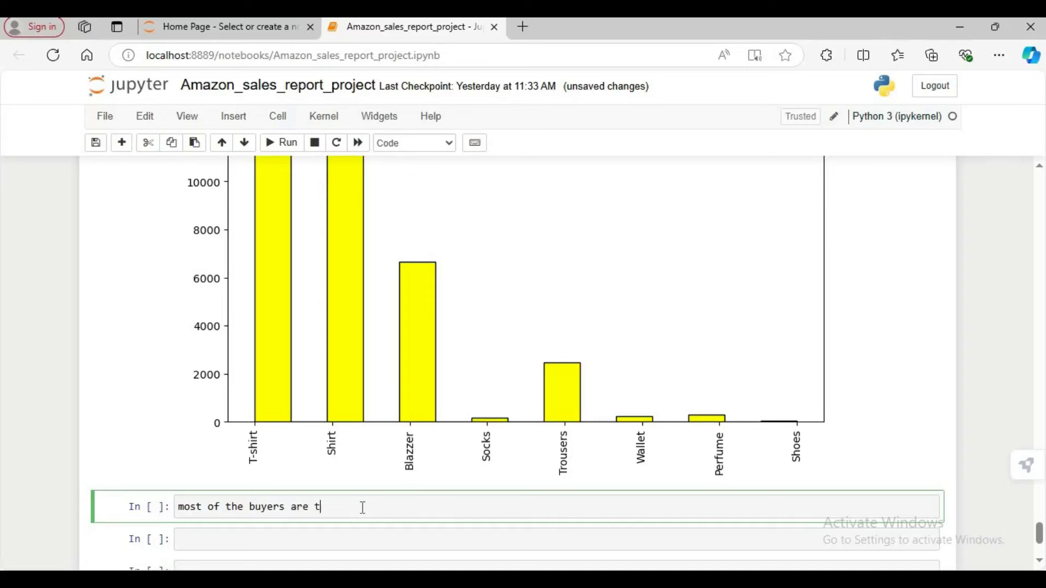
{"action": "type", "text": "-shirt"}
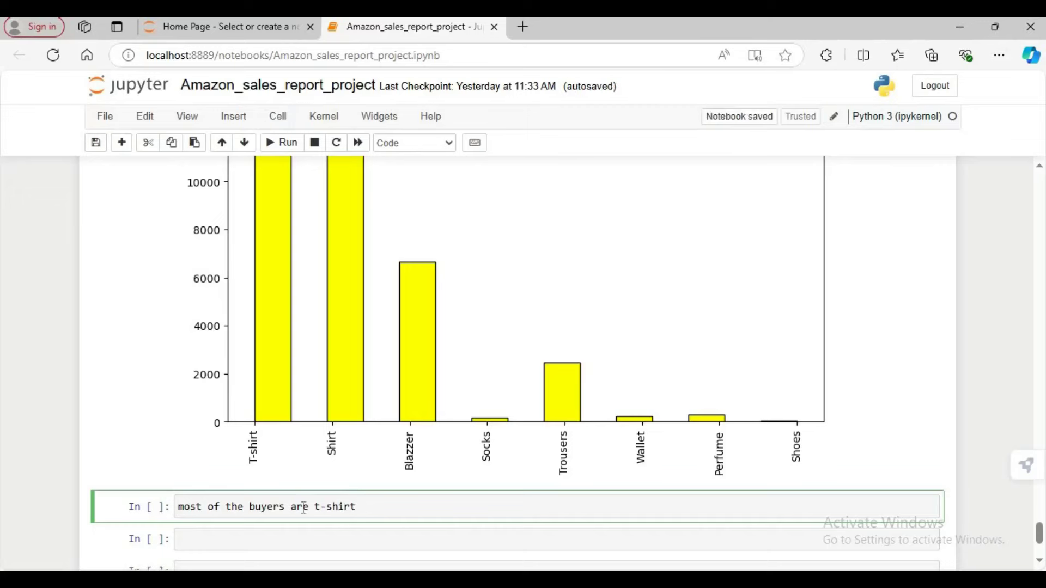
Convert the cell with the t-shirt note to a heading, accept the markdown notice and run it.
{"action": "left_click", "coordinate": [456, 143]}
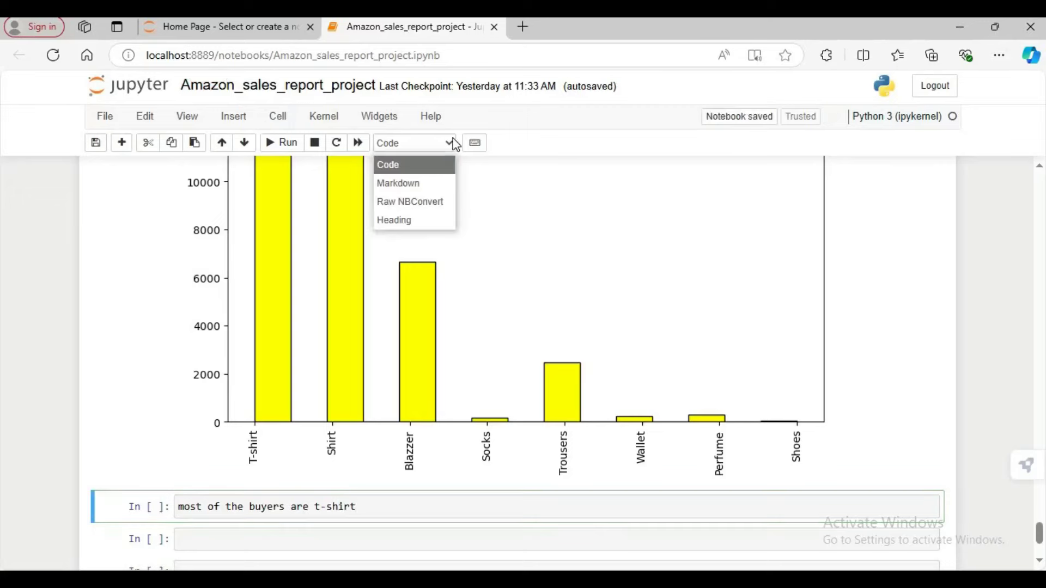
{"action": "left_click", "coordinate": [410, 217]}
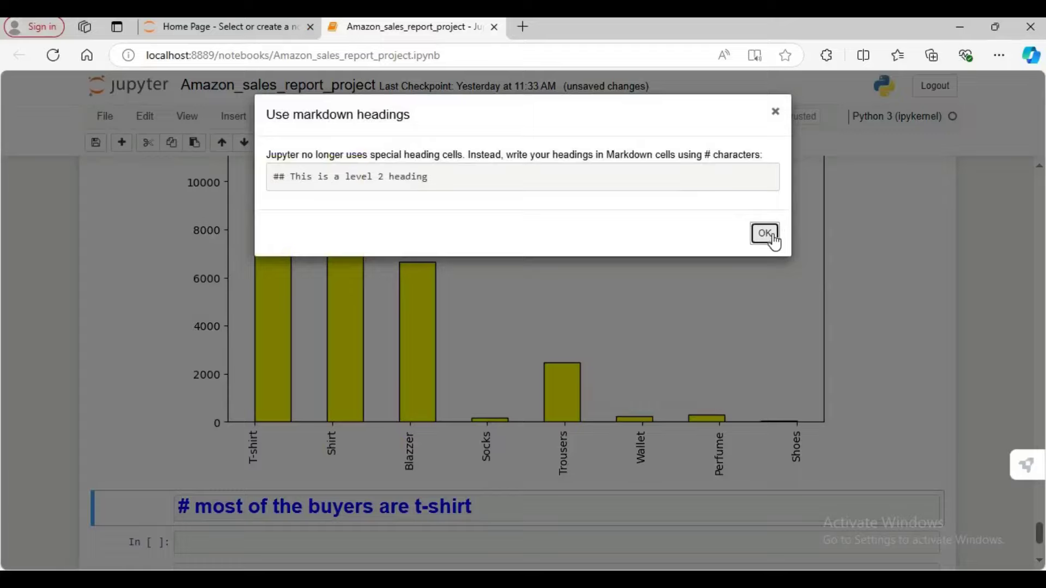
{"action": "left_click", "coordinate": [770, 239]}
{"action": "left_click", "coordinate": [272, 149]}
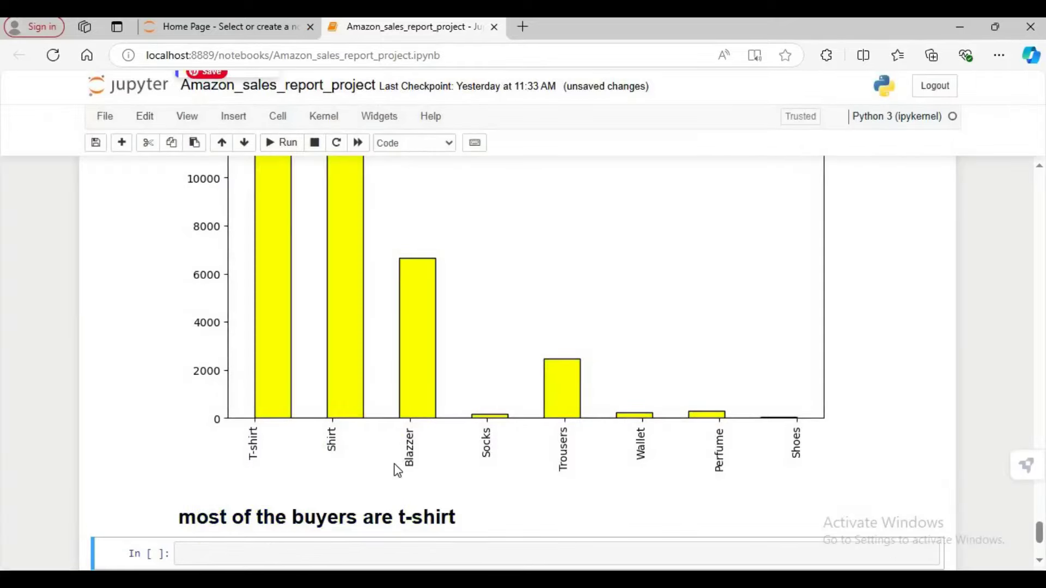
{"action": "scroll", "coordinate": [455, 432], "scroll_direction": "down", "scroll_amount": 3}
{"action": "scroll", "coordinate": [455, 433], "scroll_direction": "up", "scroll_amount": 5}
{"action": "scroll", "coordinate": [455, 435], "scroll_direction": "down", "scroll_amount": 4}
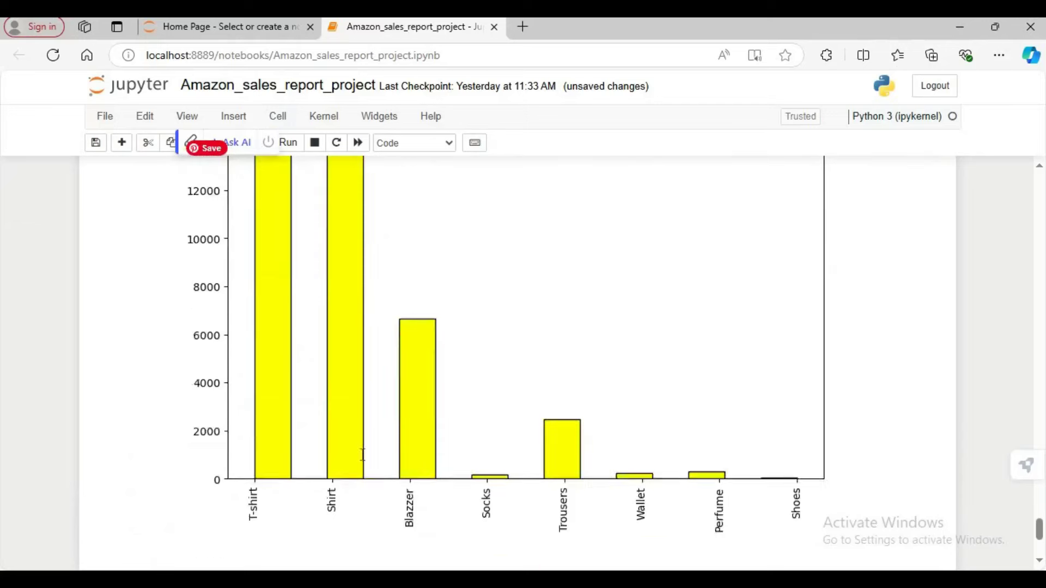
{"action": "scroll", "coordinate": [477, 379], "scroll_direction": "up", "scroll_amount": 4}
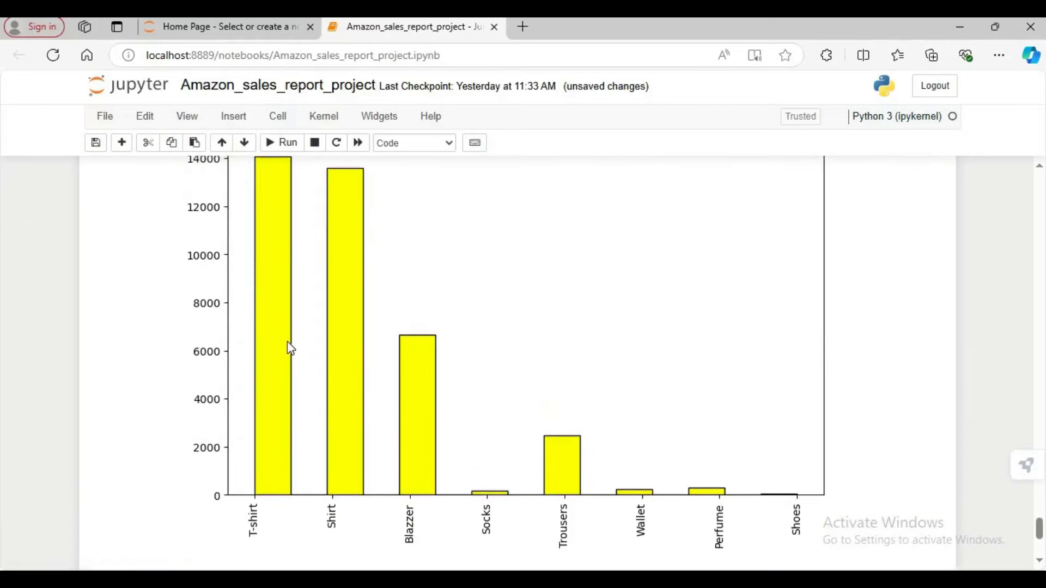
Review the Category histogram, select the empty cell under the t-shirt heading, and view the Amazon_sales_dataset.csv columns in Excel.
{"action": "scroll", "coordinate": [289, 347], "scroll_direction": "up", "scroll_amount": 3}
{"action": "scroll", "coordinate": [592, 390], "scroll_direction": "down", "scroll_amount": 7}
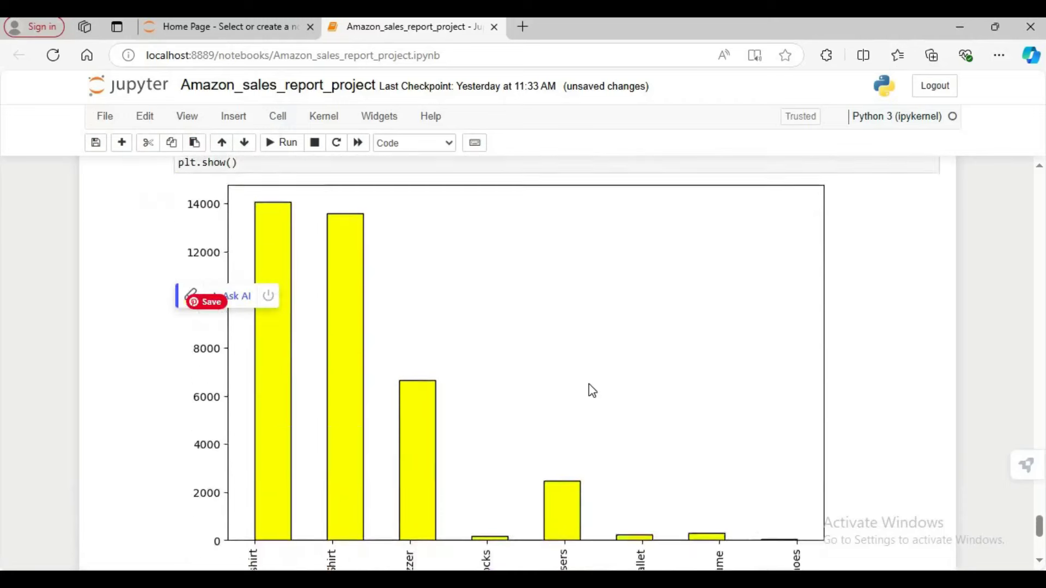
{"action": "left_click", "coordinate": [369, 390]}
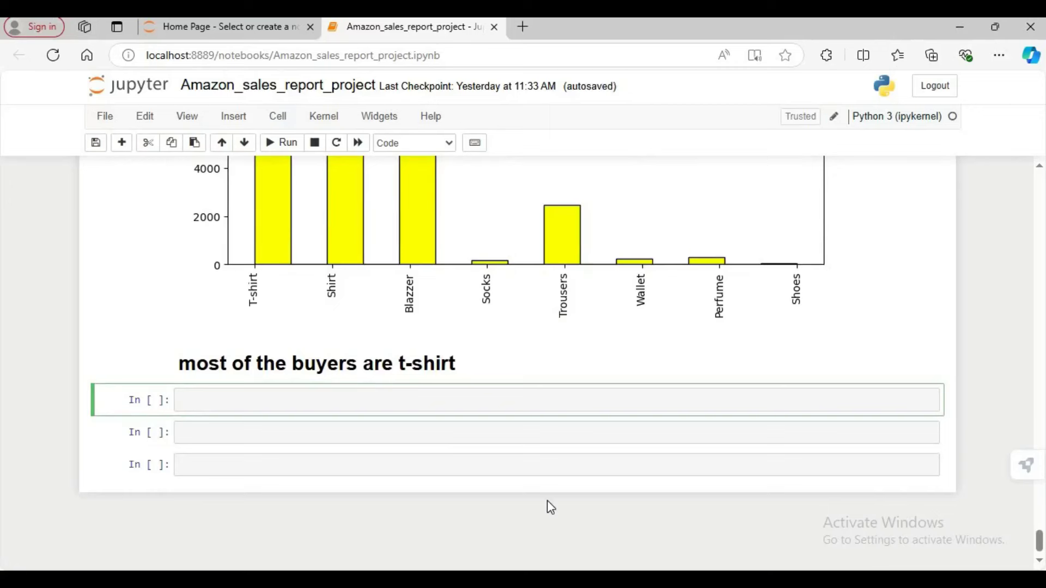
{"action": "key", "text": "alt+Tab"}
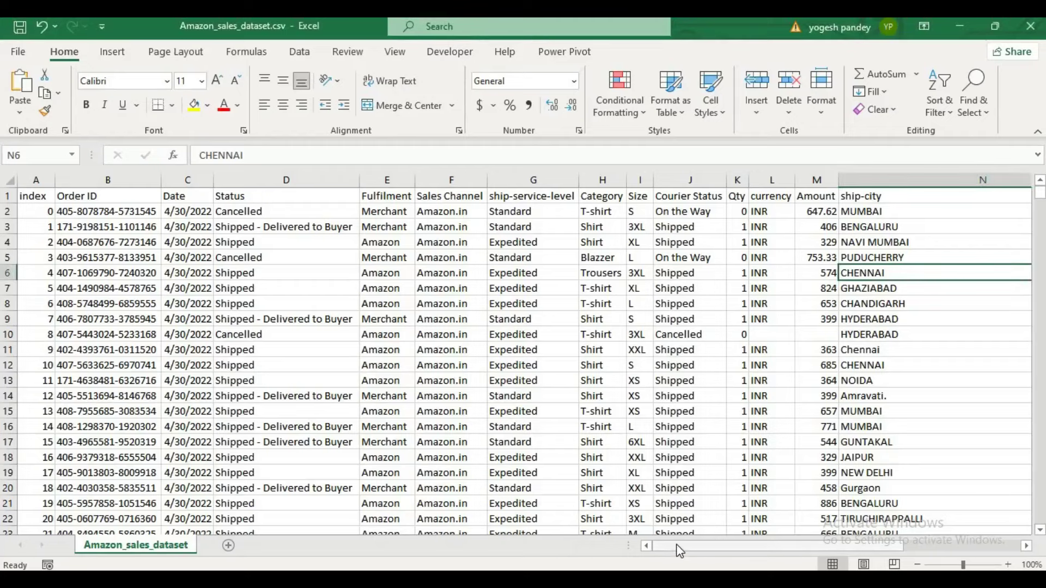
{"action": "left_click_drag", "start_coordinate": [680, 551], "coordinate": [852, 547]}
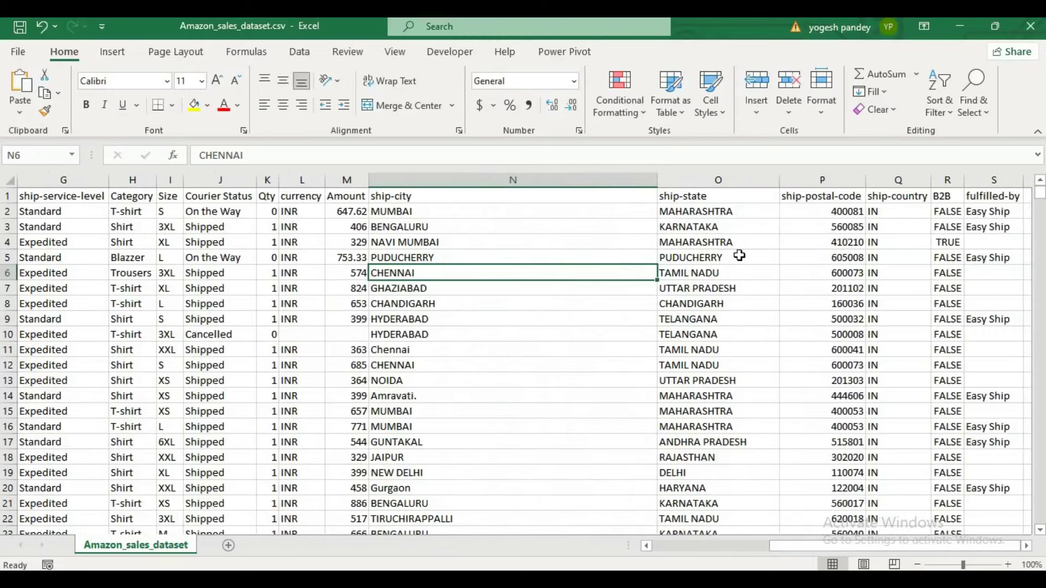
Convert the whole sales data range into a table with headers.
{"action": "key", "text": "ctrl+t"}
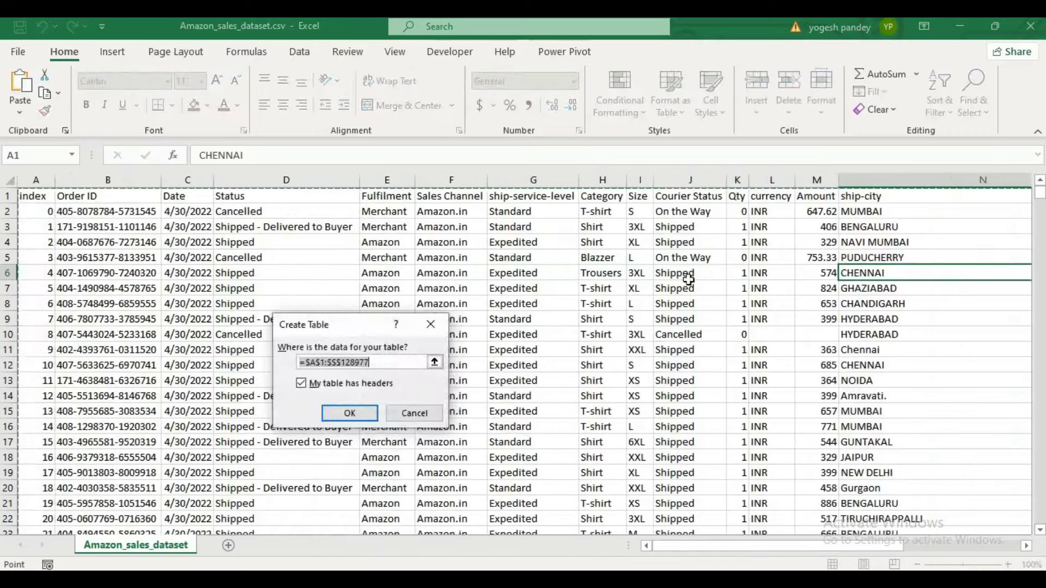
{"action": "left_click", "coordinate": [351, 411]}
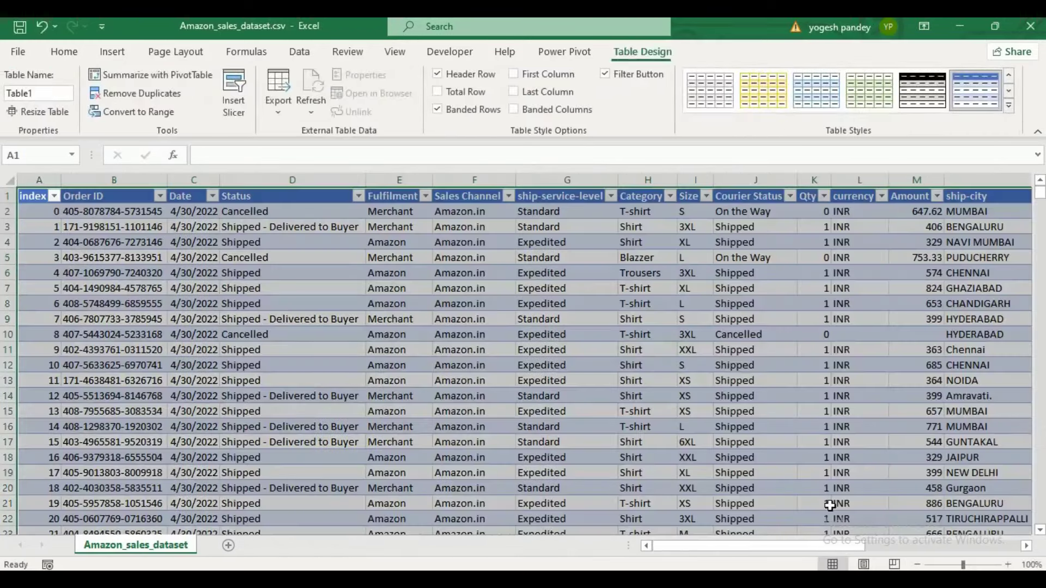
{"action": "left_click", "coordinate": [830, 494]}
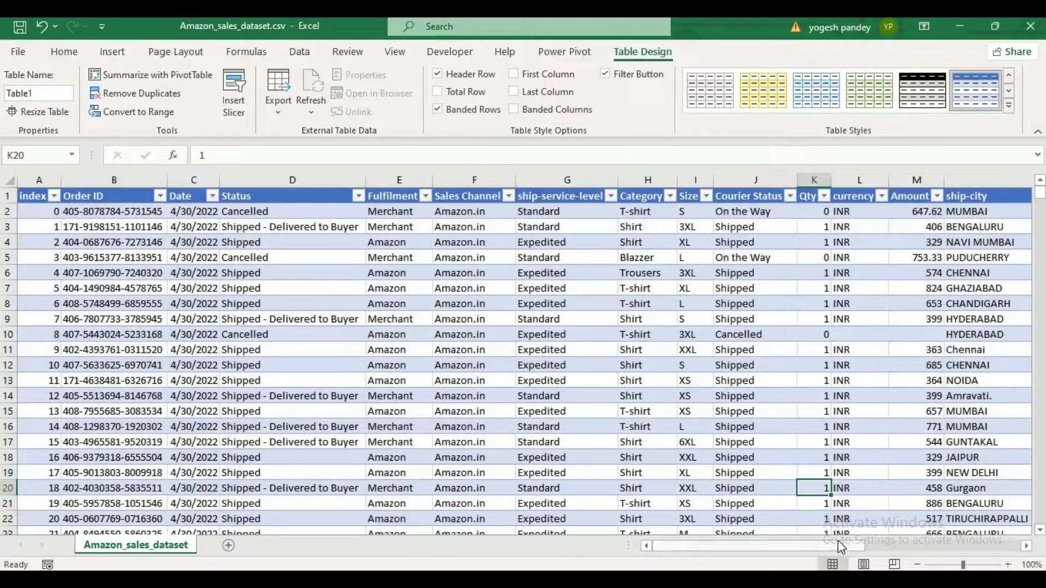
Filter the table's B2B column to FALSE only and look across the columns of the filtered records.
{"action": "left_click_drag", "start_coordinate": [844, 546], "coordinate": [992, 537]}
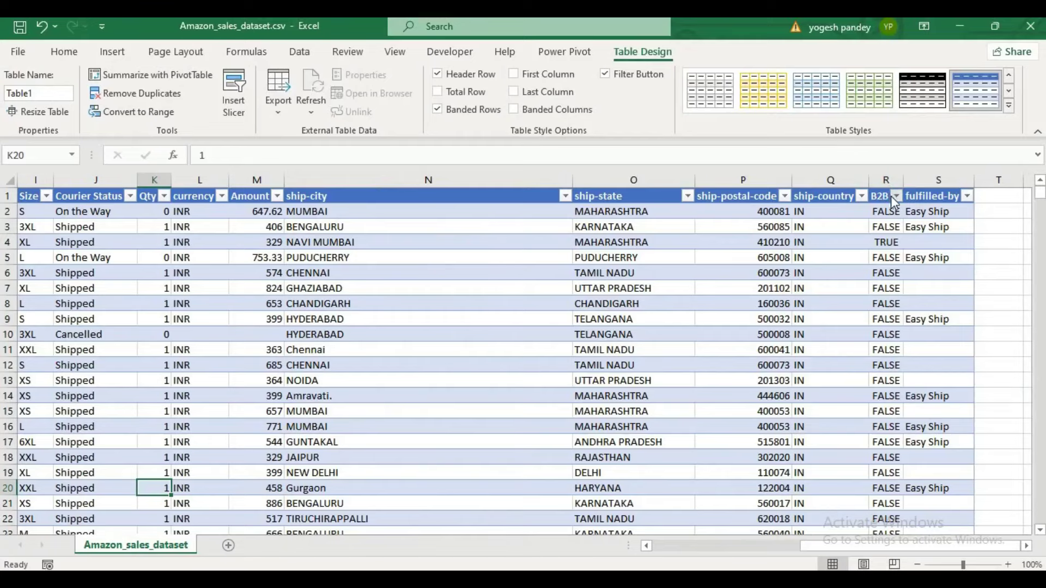
{"action": "left_click", "coordinate": [896, 196]}
{"action": "left_click", "coordinate": [744, 377]}
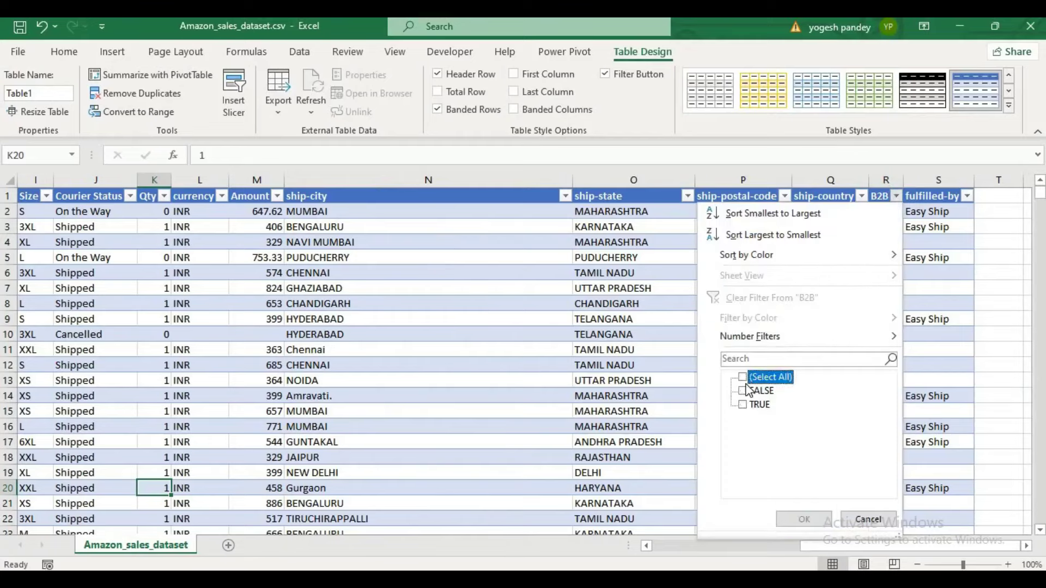
{"action": "left_click", "coordinate": [744, 390]}
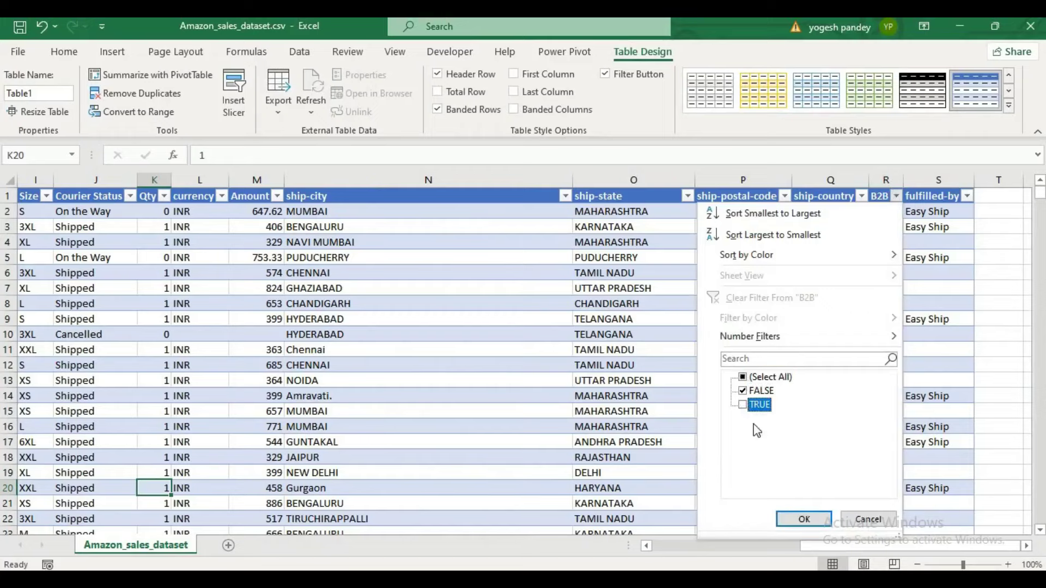
{"action": "left_click", "coordinate": [804, 519]}
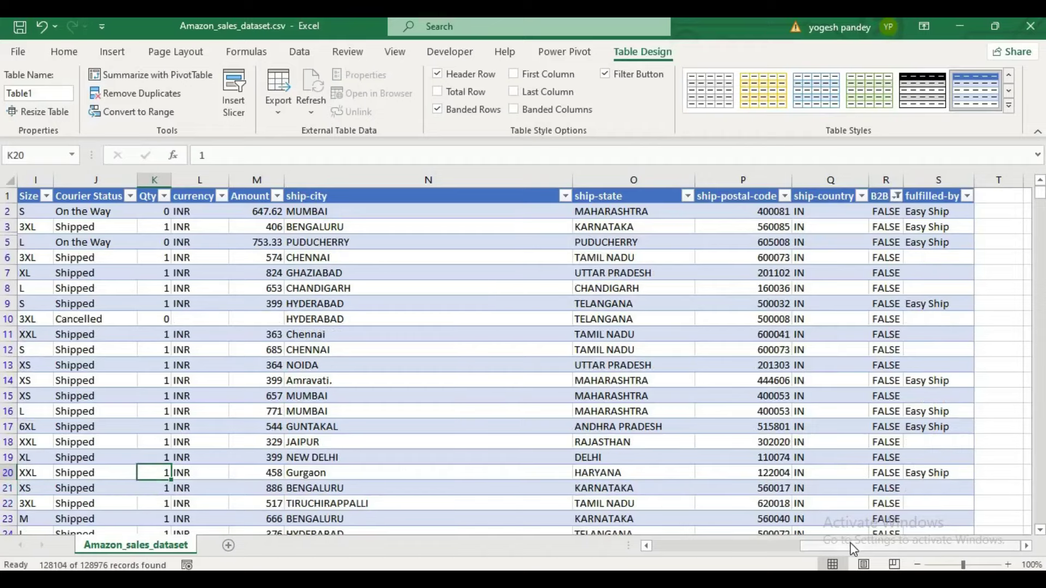
{"action": "left_click_drag", "start_coordinate": [854, 546], "coordinate": [698, 543]}
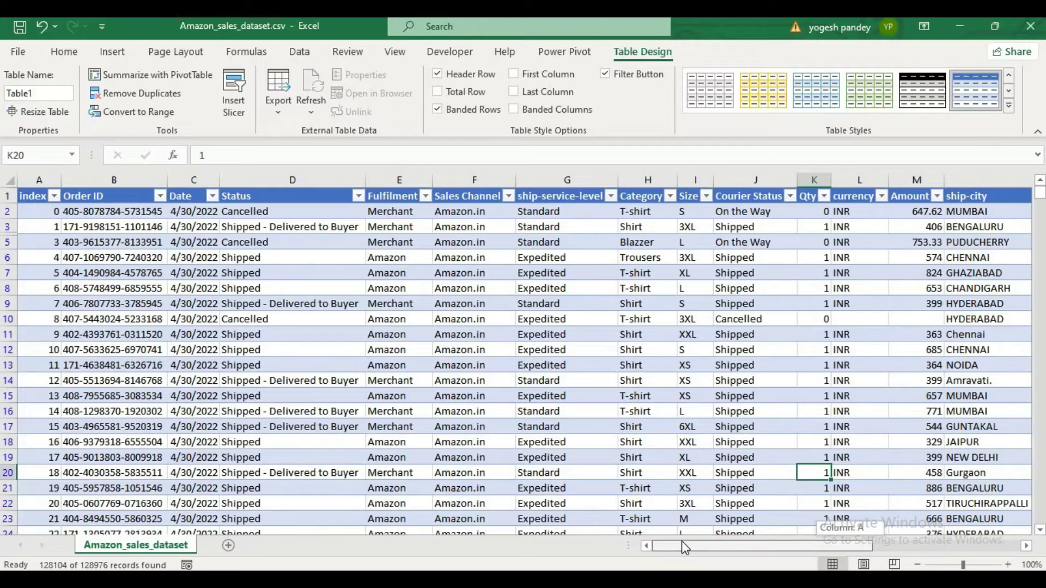
{"action": "left_click_drag", "start_coordinate": [696, 540], "coordinate": [875, 532]}
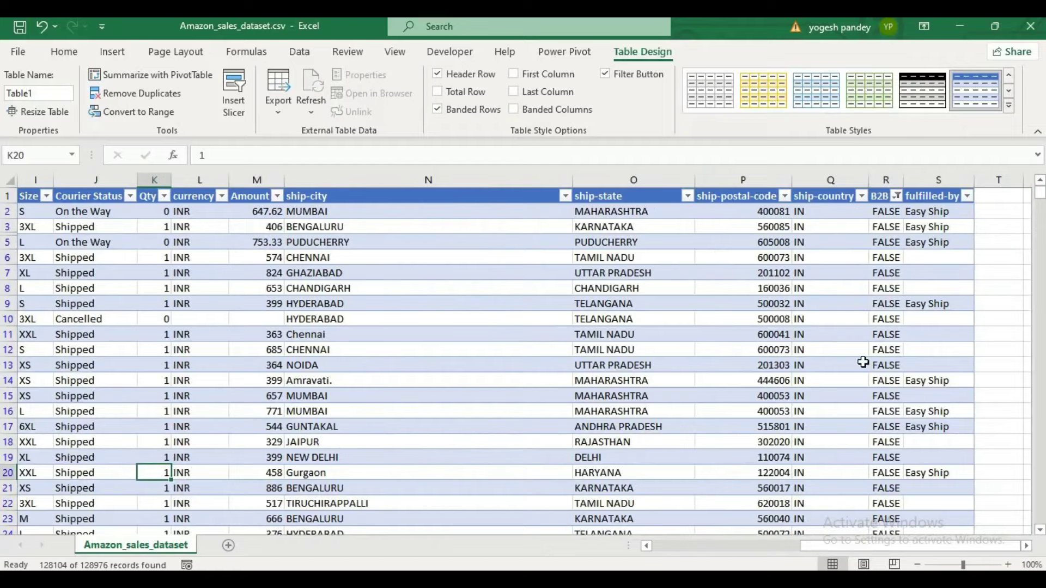
Include TRUE again in the B2B column filter so that all values are selected.
{"action": "left_click", "coordinate": [896, 196]}
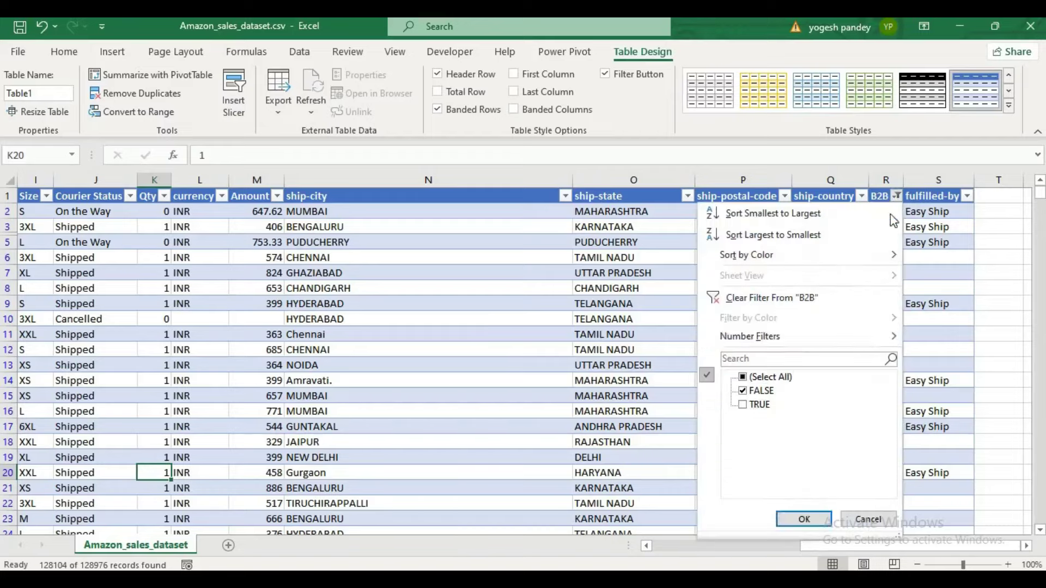
{"action": "left_click", "coordinate": [742, 404]}
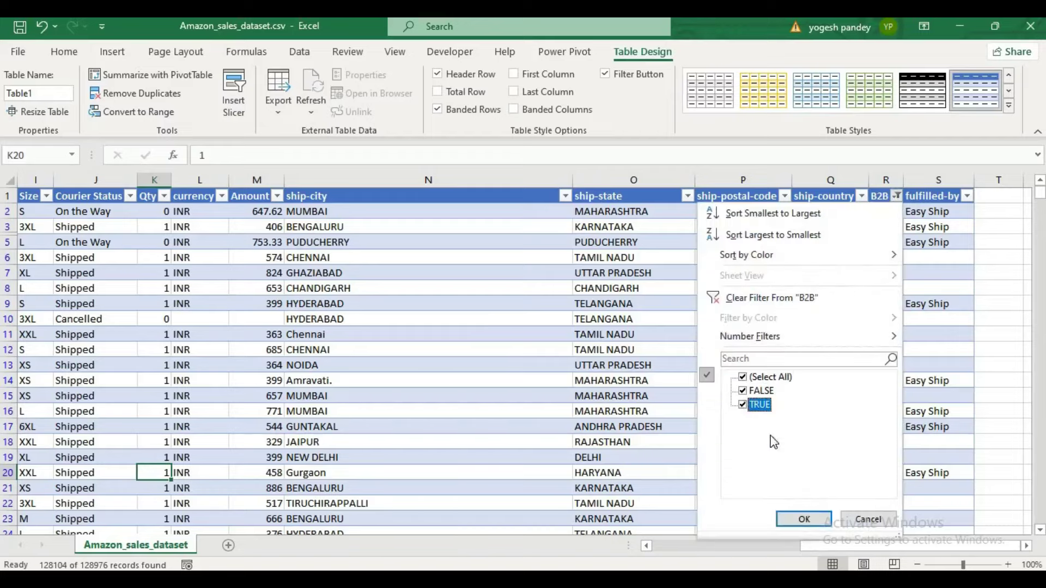
{"action": "left_click", "coordinate": [804, 519]}
Look through the values offered in the Status column's filter and close it without filtering.
{"action": "left_click_drag", "start_coordinate": [817, 546], "coordinate": [684, 543]}
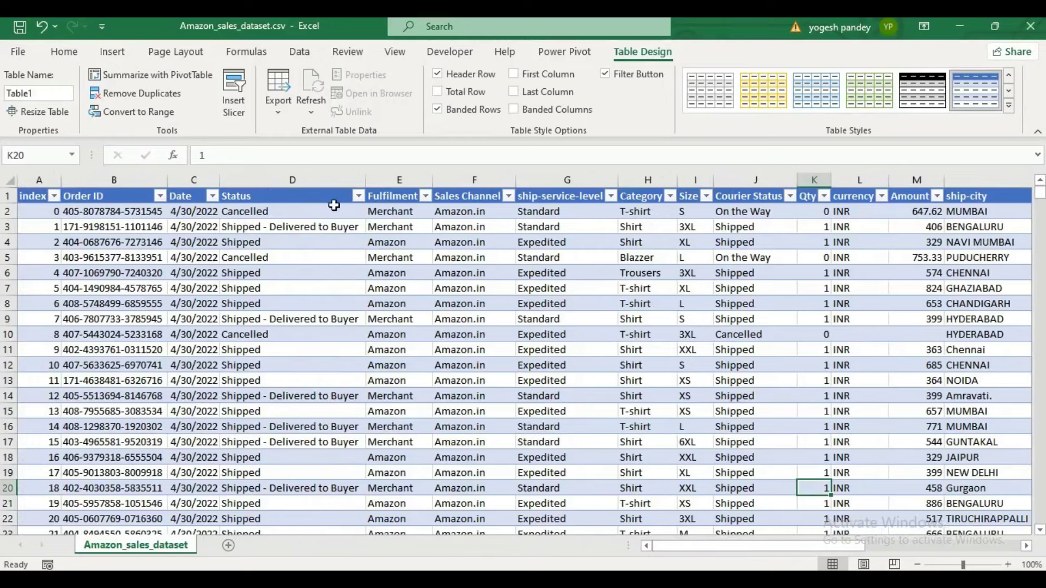
{"action": "left_click", "coordinate": [358, 197]}
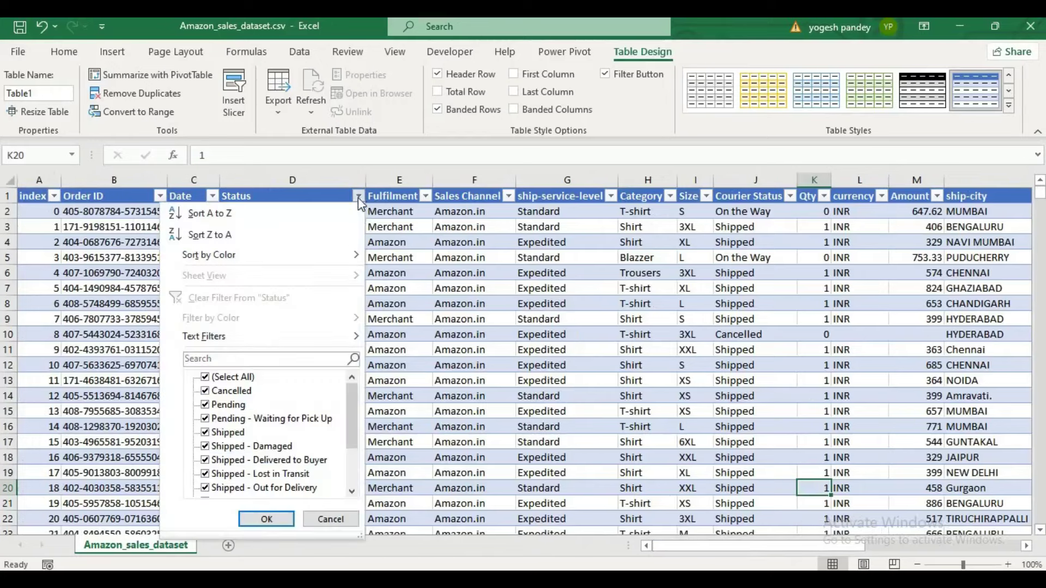
{"action": "scroll", "coordinate": [290, 379], "scroll_direction": "down", "scroll_amount": 2}
{"action": "scroll", "coordinate": [291, 378], "scroll_direction": "up", "scroll_amount": 2}
{"action": "left_click", "coordinate": [358, 197]}
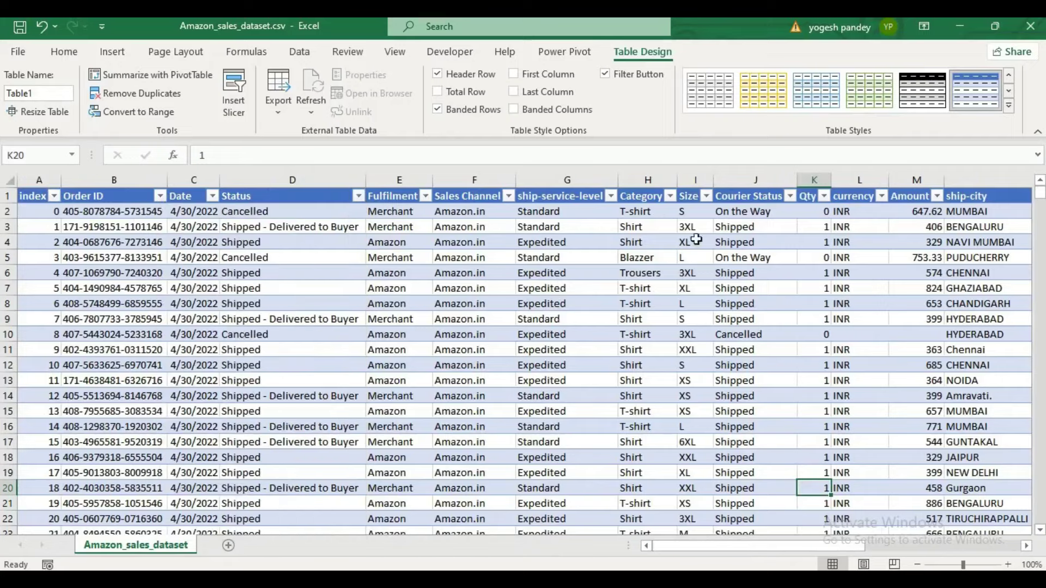
Switch back to the Jupyter notebook and review the Category histogram and the code that plots it.
{"action": "key", "text": "alt+Tab"}
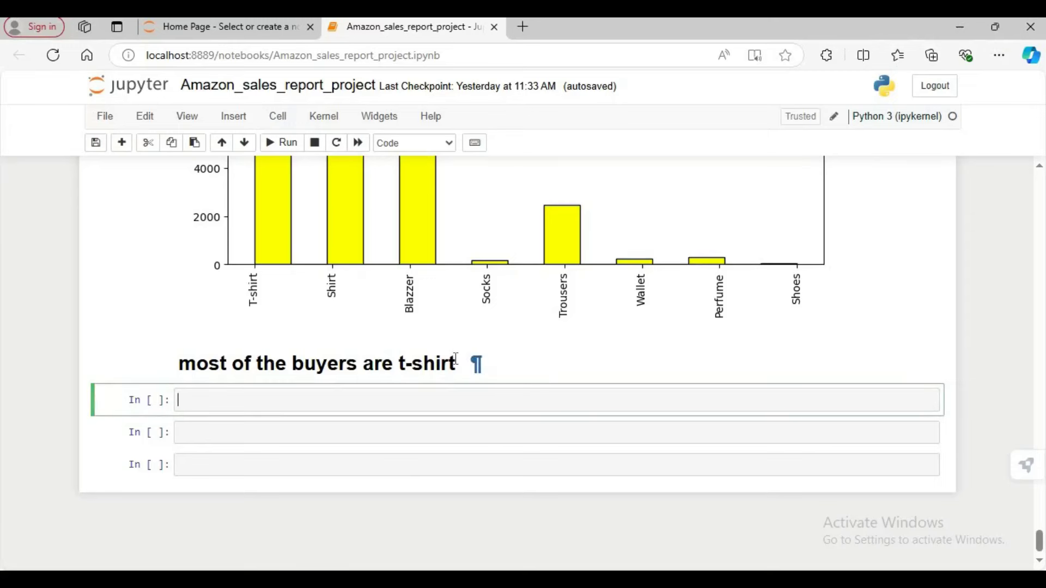
{"action": "scroll", "coordinate": [456, 360], "scroll_direction": "up", "scroll_amount": 7}
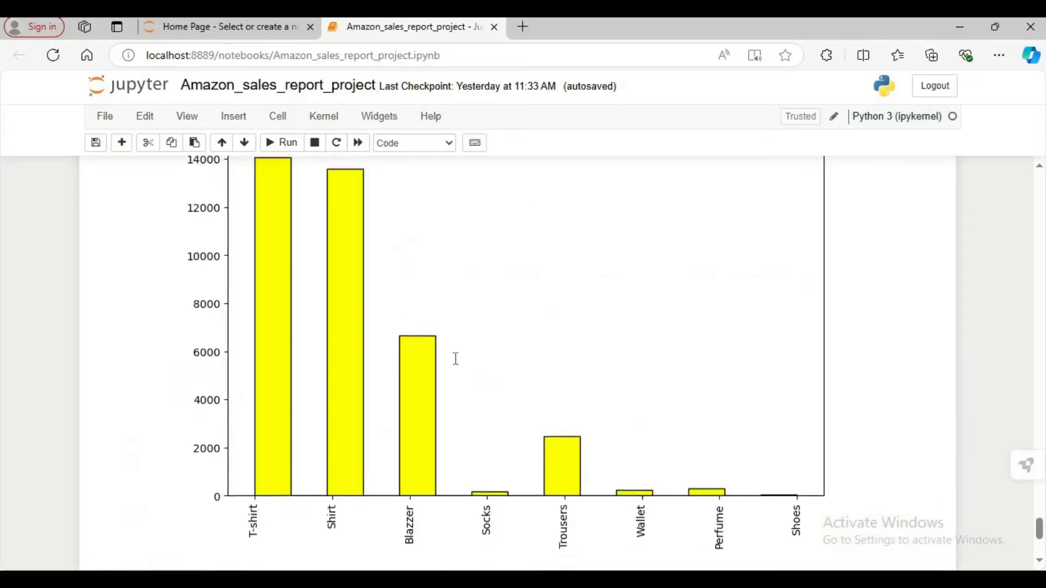
{"action": "scroll", "coordinate": [456, 365], "scroll_direction": "down", "scroll_amount": 3}
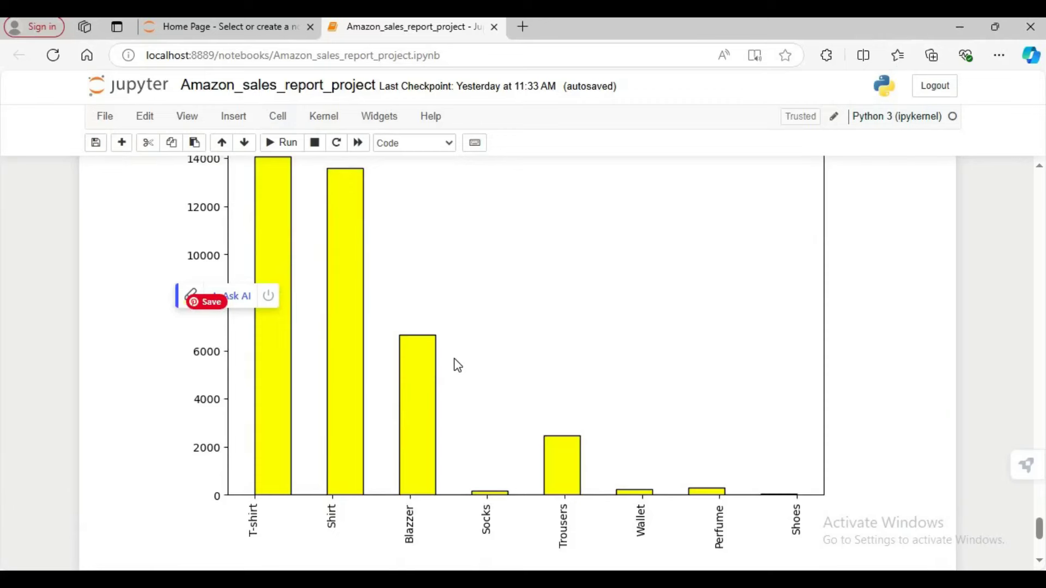
{"action": "scroll", "coordinate": [457, 365], "scroll_direction": "up", "scroll_amount": 5}
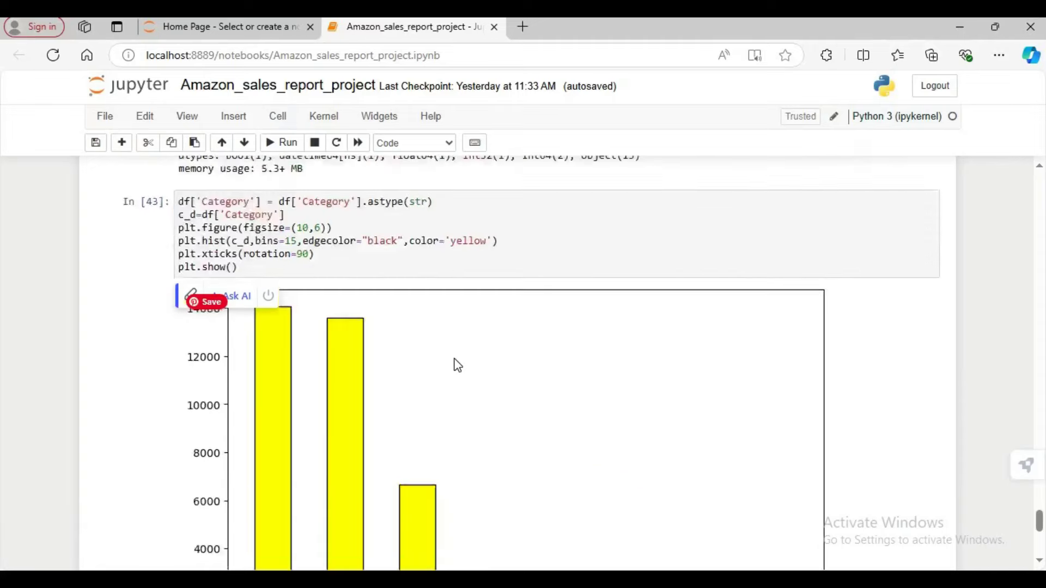
{"action": "scroll", "coordinate": [456, 362], "scroll_direction": "down", "scroll_amount": 5}
{"action": "scroll", "coordinate": [456, 373], "scroll_direction": "down", "scroll_amount": 3}
Write the comment "#check b2b data" in the empty cell below the t-shirt heading and start a new line.
{"action": "left_click", "coordinate": [383, 483]}
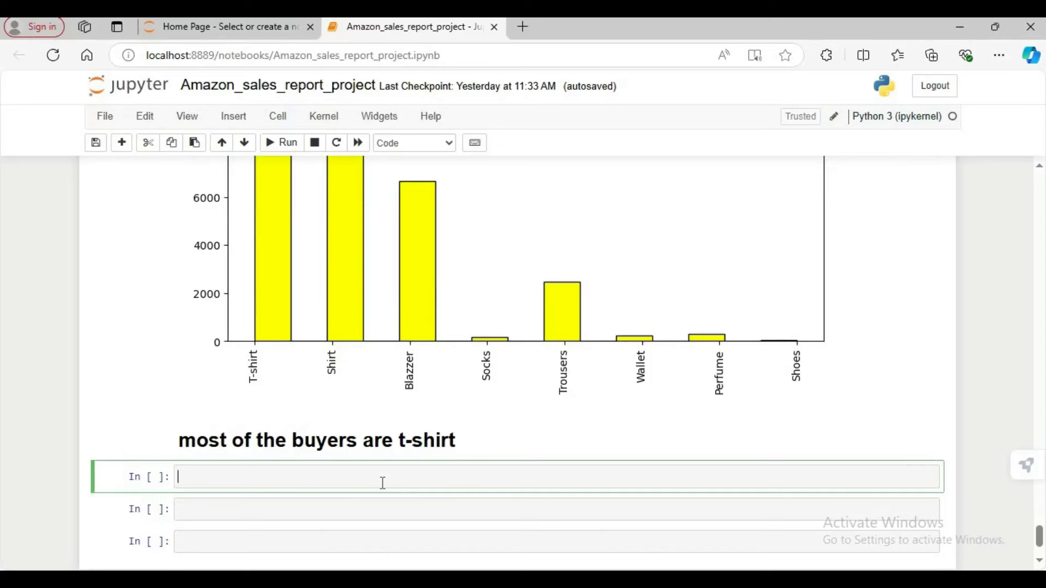
{"action": "type", "text": "#"}
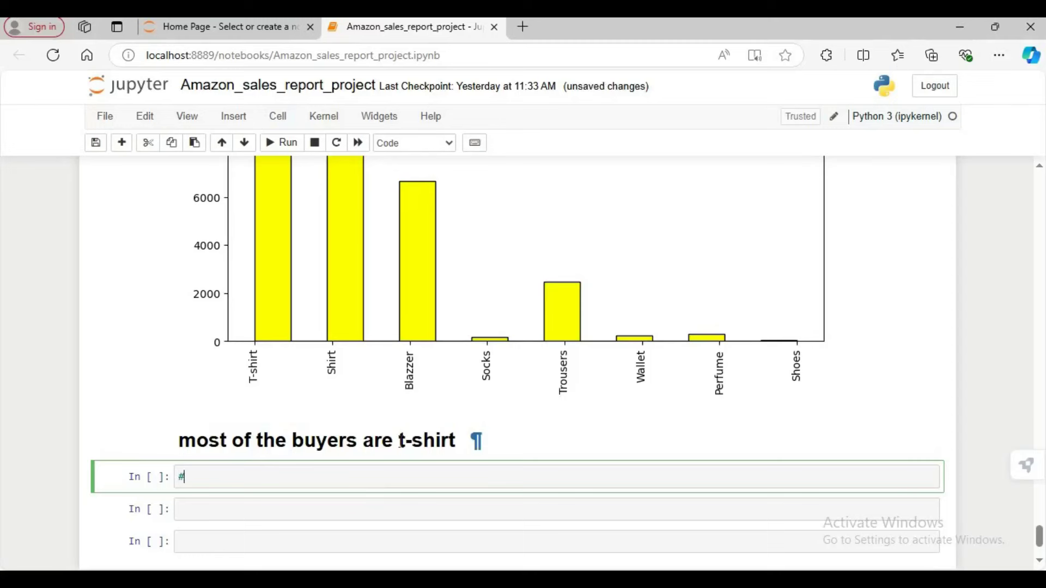
{"action": "type", "text": "c"}
{"action": "type", "text": "heck "}
{"action": "type", "text": "b"}
{"action": "type", "text": "l"}
{"action": "key", "text": "BackSpace"}
{"action": "type", "text": "2b data"}
{"action": "key", "text": "Return"}
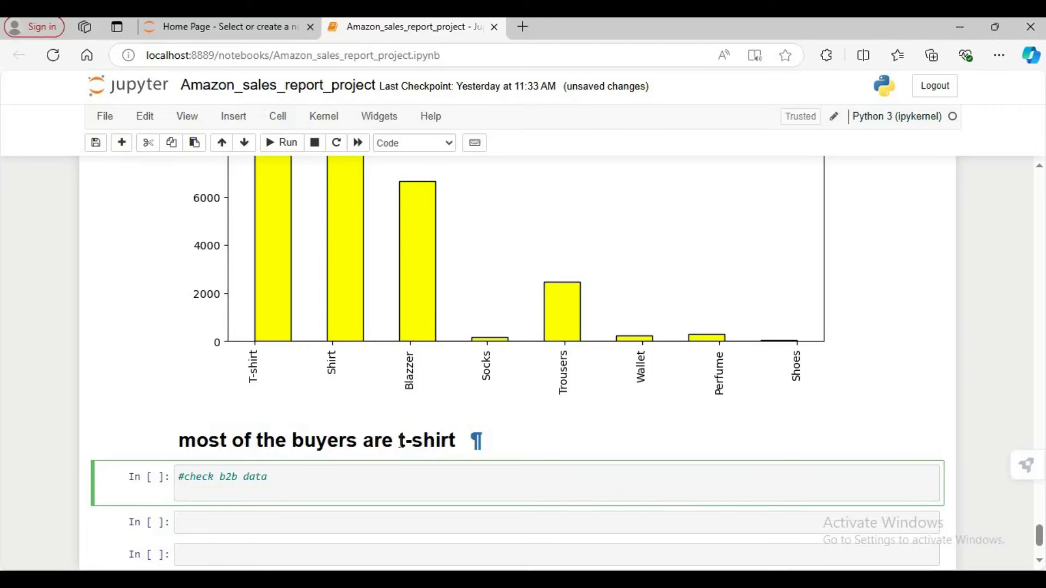
Under the comment, start the assignment chech_B2B=df[''] with the column name left empty.
{"action": "type", "text": "B2B_"}
{"action": "key", "text": "BackSpace"}
{"action": "key", "text": "BackSpace"}
{"action": "key", "text": "BackSpace"}
{"action": "type", "text": "cj"}
{"action": "key", "text": "BackSpace"}
{"action": "type", "text": "hech_B2B=df['"}
Copy the column name B2B from the data columns listing and paste it between the quotes of the chech_B2B line.
{"action": "scroll", "coordinate": [442, 418], "scroll_direction": "up", "scroll_amount": 12}
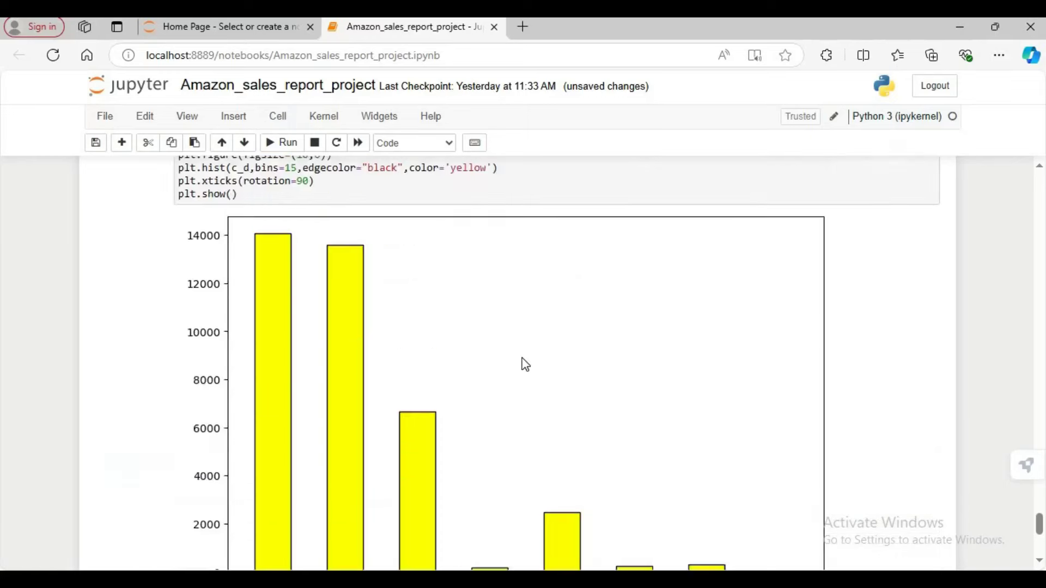
{"action": "scroll", "coordinate": [228, 384], "scroll_direction": "down", "scroll_amount": 2}
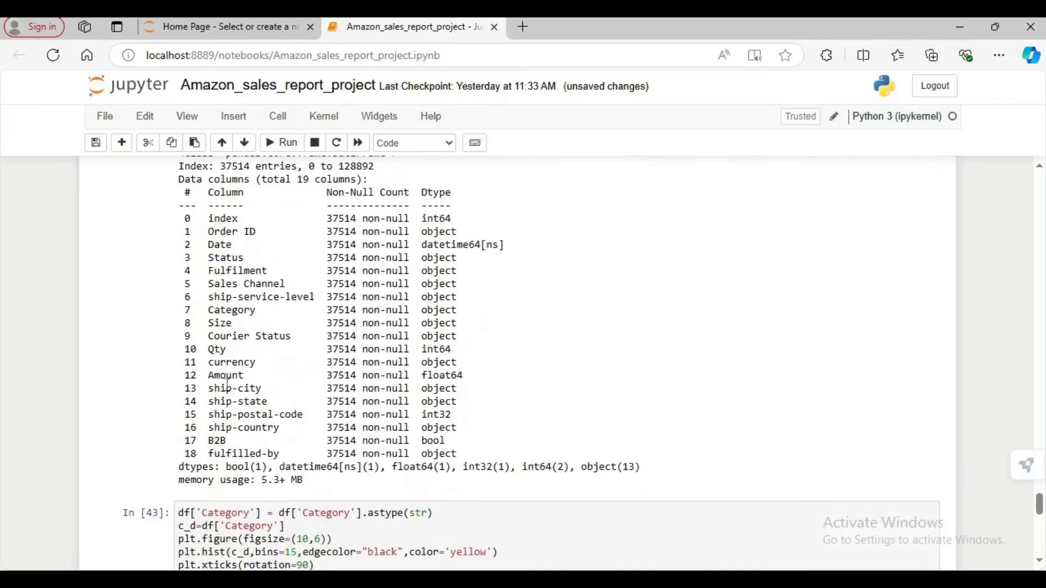
{"action": "left_click_drag", "start_coordinate": [205, 441], "coordinate": [214, 440]}
{"action": "key", "text": "ctrl+c"}
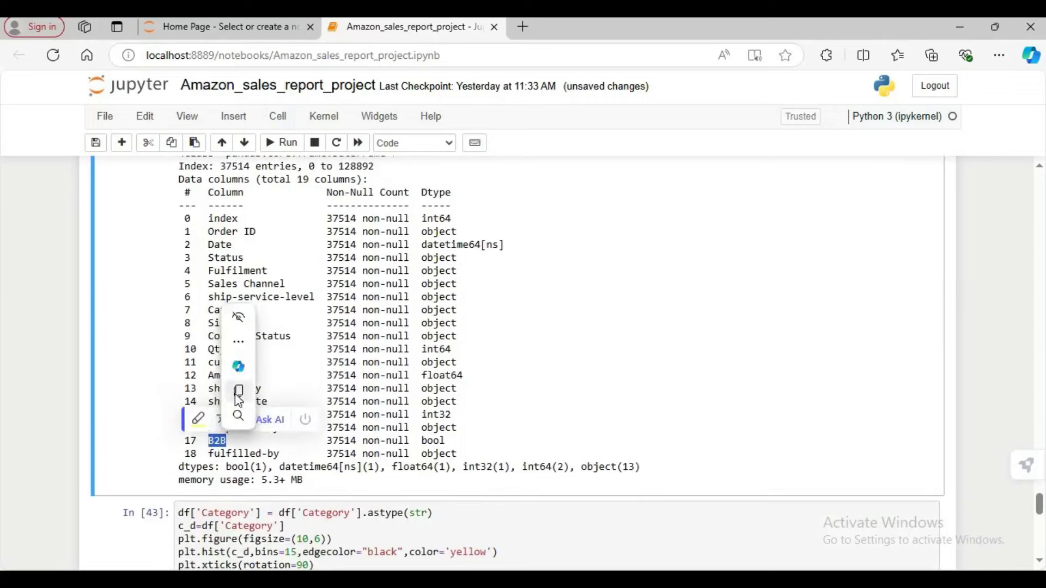
{"action": "left_click", "coordinate": [567, 371]}
{"action": "scroll", "coordinate": [567, 371], "scroll_direction": "down", "scroll_amount": 15}
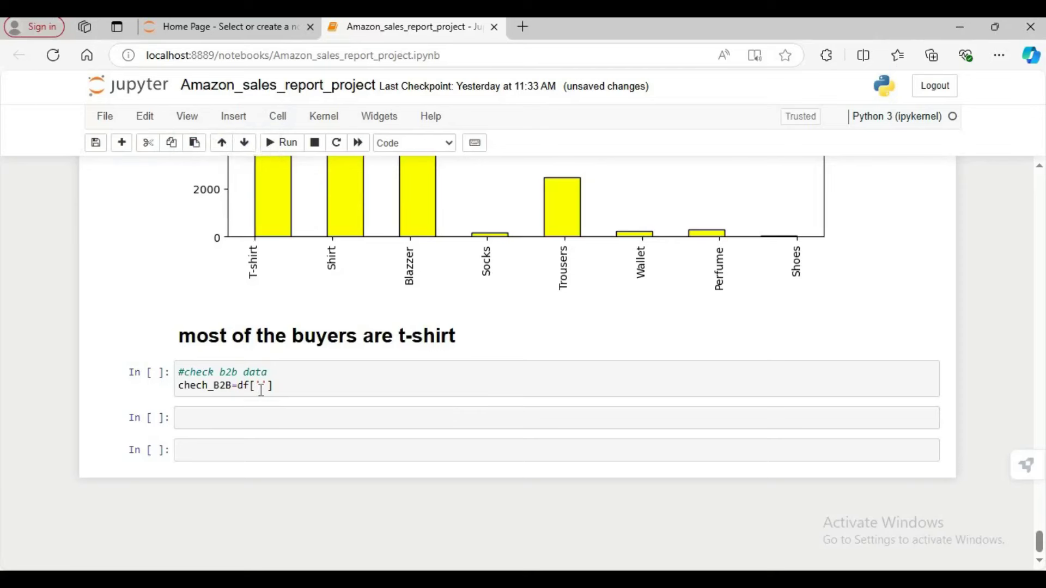
{"action": "left_click", "coordinate": [260, 387]}
{"action": "key", "text": "ctrl+v"}
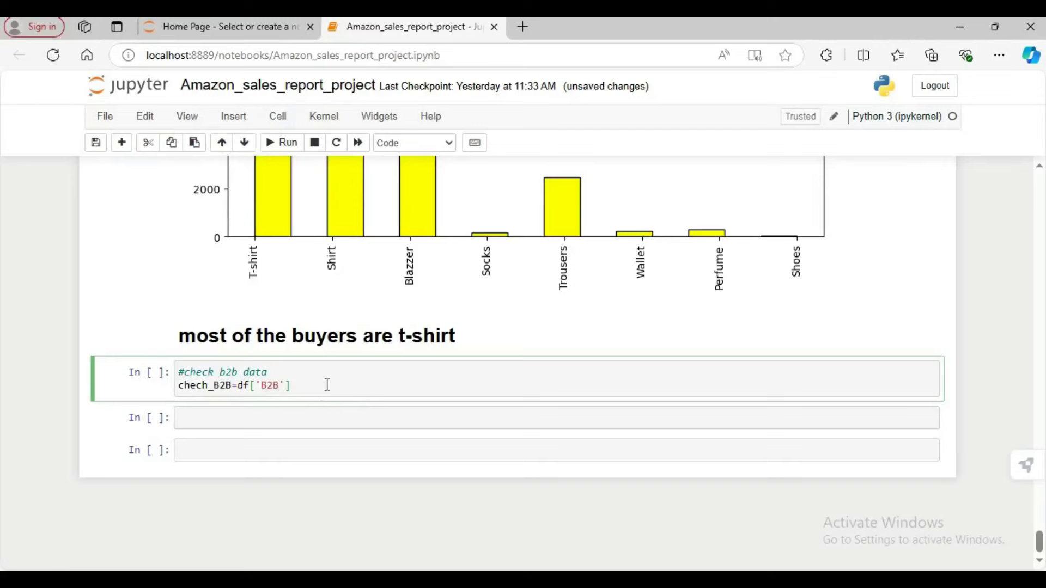
Append .values_counts() to df['B2B'] and start a new line.
{"action": "type", "text": ".values_count"}
{"action": "type", "text": "()"}
{"action": "key", "text": "Left"}
{"action": "key", "text": "Left"}
{"action": "type", "text": "s"}
{"action": "key", "text": "Right"}
{"action": "key", "text": "Return"}
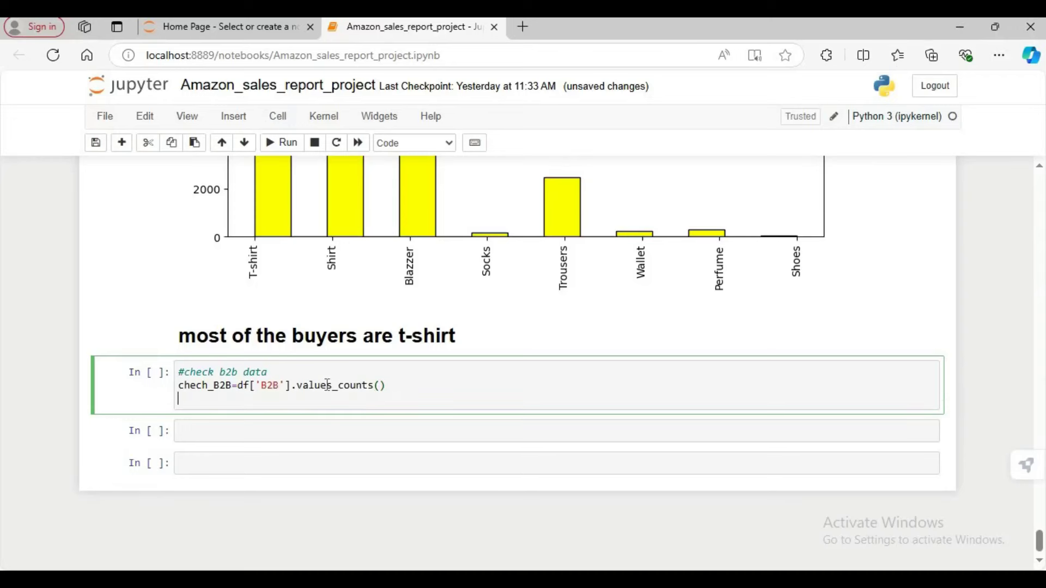
Leave a blank line after the B2B count and write the comment "#create pie chart" with a new line below it.
{"action": "key", "text": "Return"}
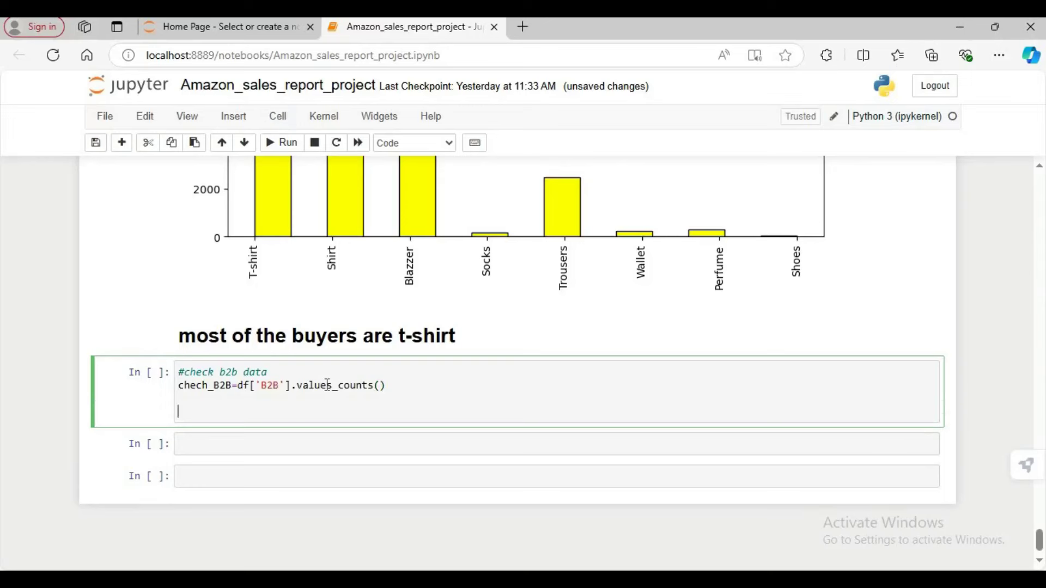
{"action": "type", "text": "#"}
{"action": "type", "text": "pie"}
{"action": "key", "text": "BackSpace"}
{"action": "key", "text": "BackSpace"}
{"action": "key", "text": "BackSpace"}
{"action": "type", "text": "create pie chart"}
{"action": "key", "text": "Return"}
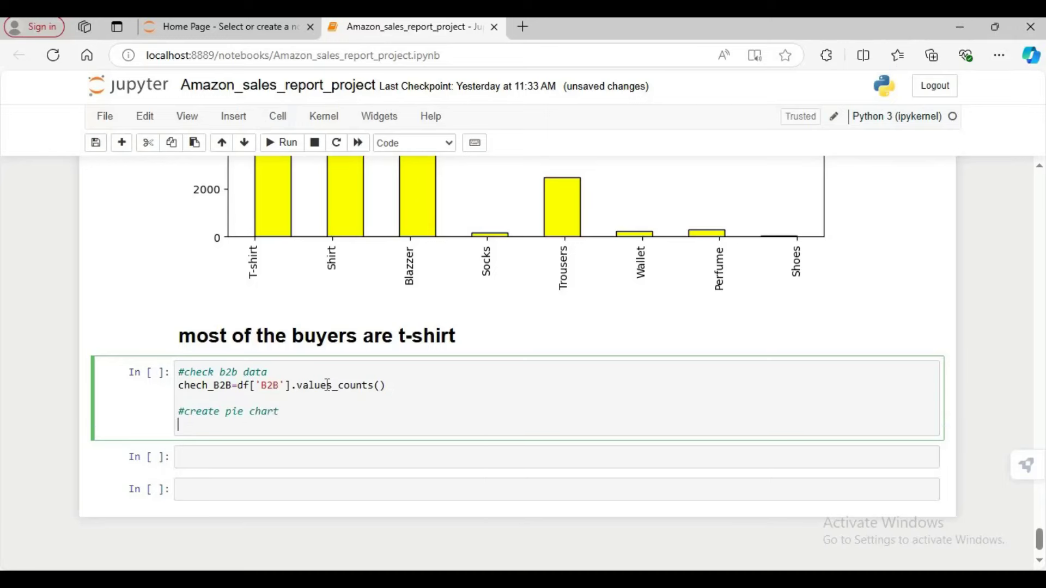
Start the chart call plt.pie(Check_B2B) under the pie chart comment.
{"action": "type", "text": "pl"}
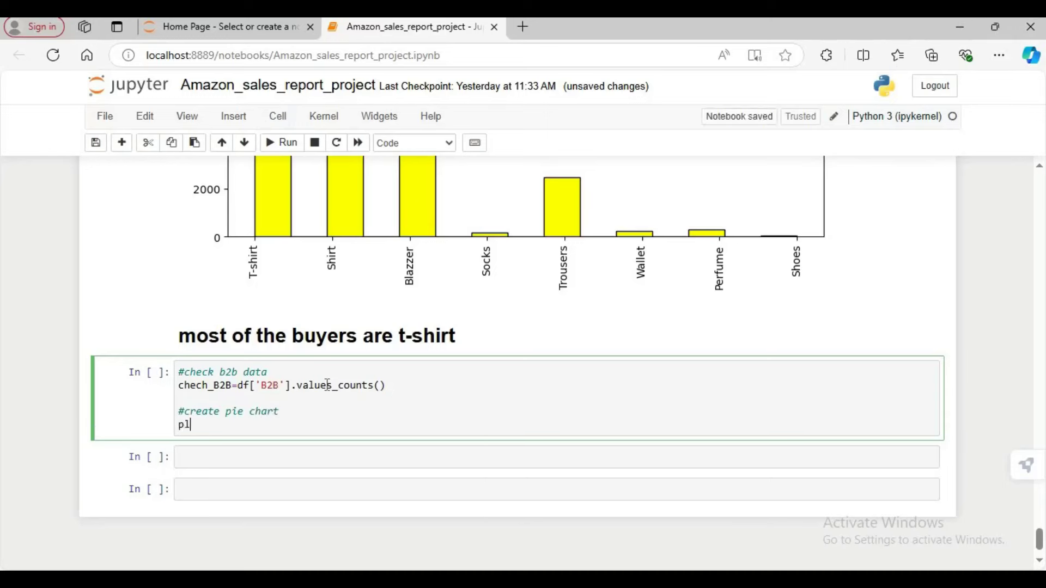
{"action": "type", "text": "t."}
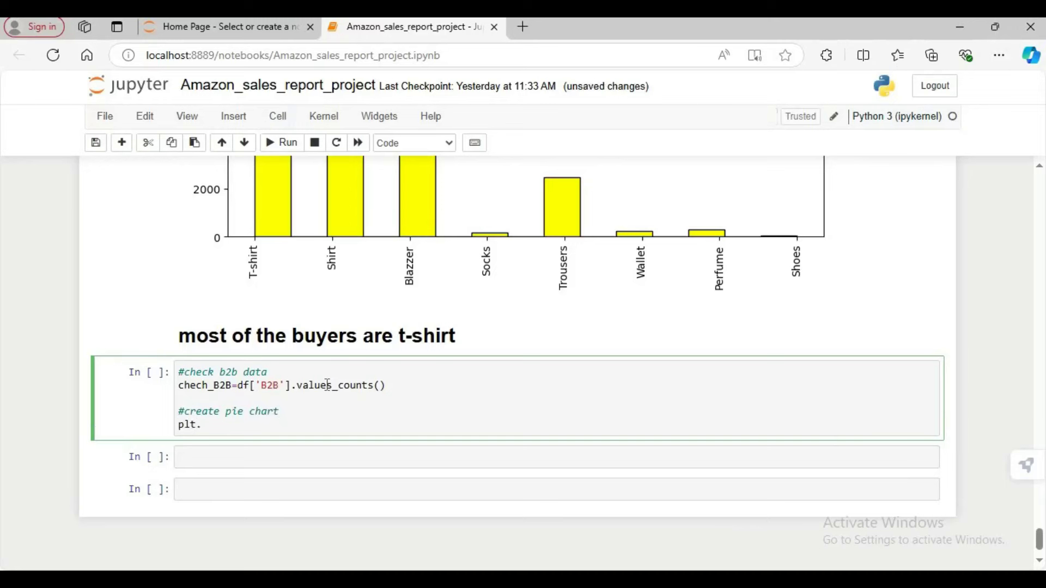
{"action": "type", "text": "pie(Check_B2b"}
{"action": "key", "text": "BackSpace"}
{"action": "type", "text": "B"}
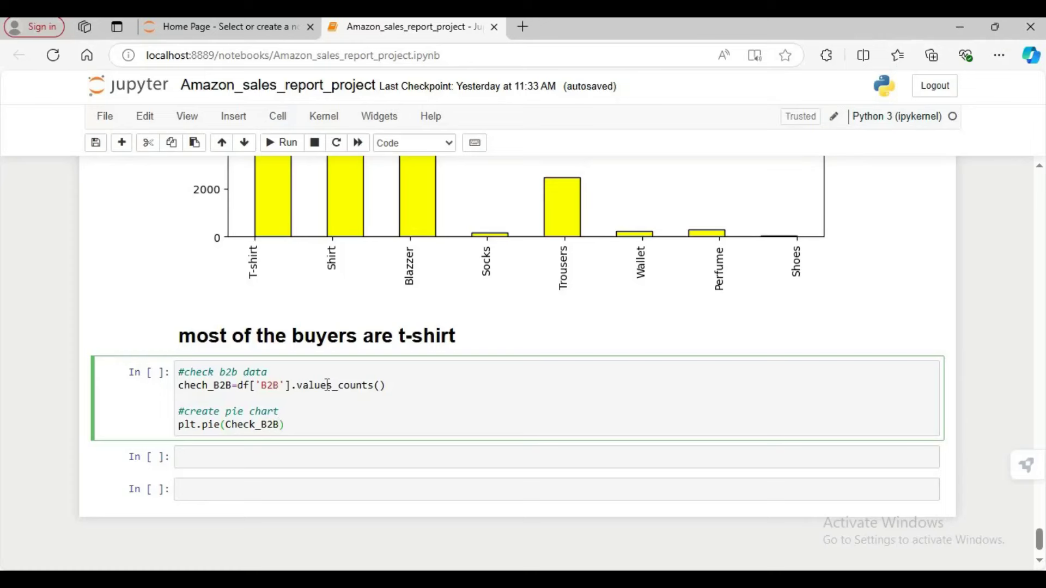
Extend the pie call with labels=check_B2B and autopct='%1.1f%%', and start a new line after it.
{"action": "type", "text": ", lab"}
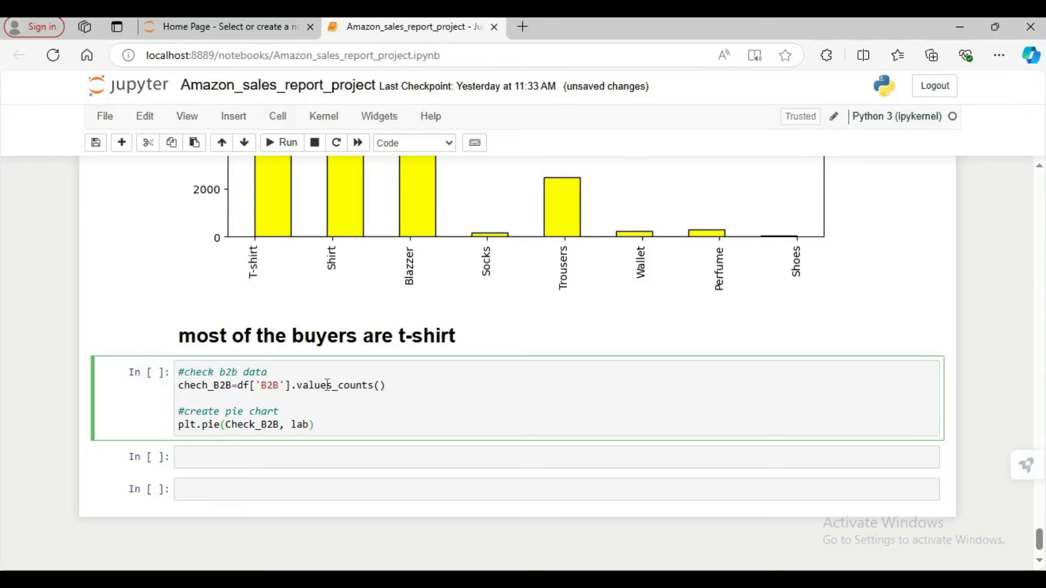
{"action": "type", "text": "els=check_B2B, ao"}
{"action": "key", "text": "BackSpace"}
{"action": "type", "text": "utopct"}
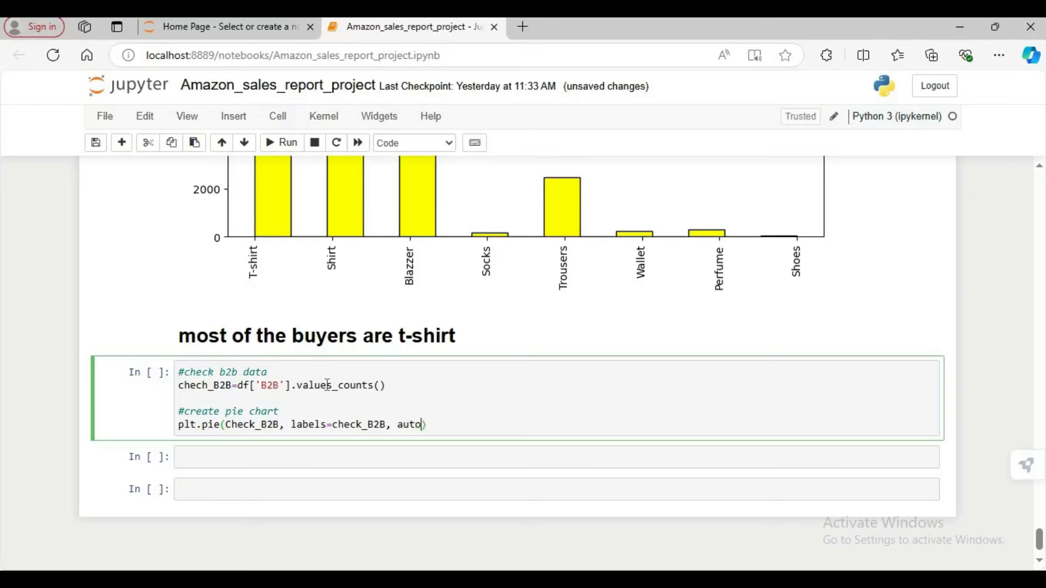
{"action": "type", "text": "='%1.1F"}
{"action": "key", "text": "BackSpace"}
{"action": "type", "text": "f%%"}
{"action": "left_click", "coordinate": [530, 427]}
{"action": "key", "text": "Return"}
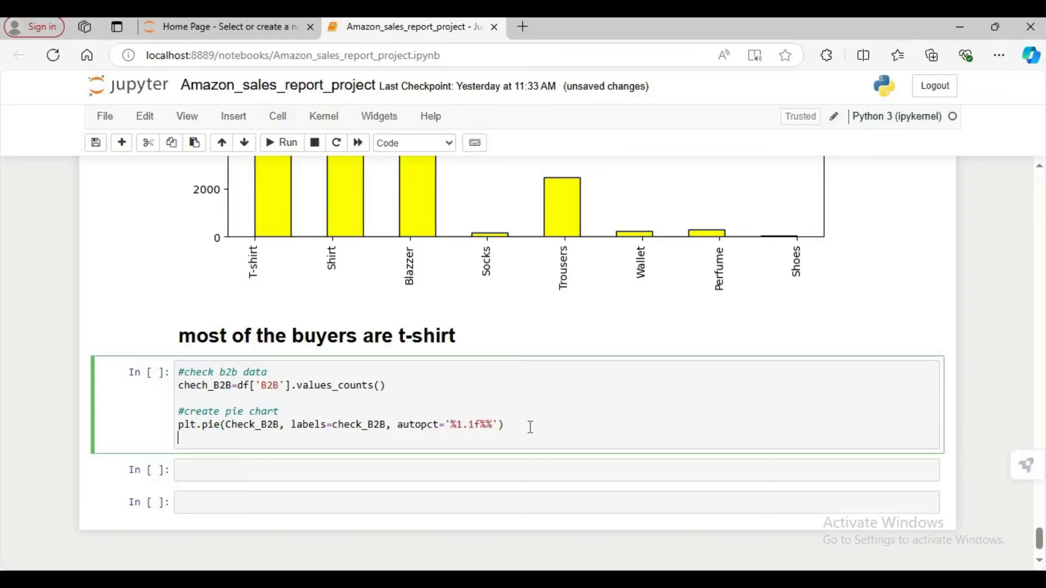
Add plt.show() as the last line, run the B2B cell and check its output.
{"action": "type", "text": "plt.show()"}
{"action": "key", "text": "shift+Return"}
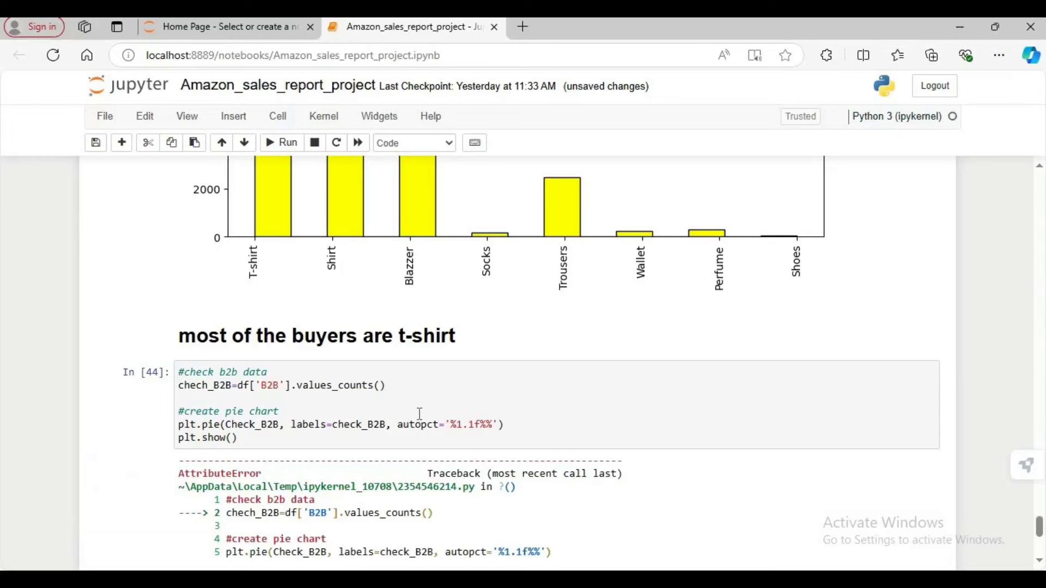
{"action": "scroll", "coordinate": [404, 443], "scroll_direction": "down", "scroll_amount": 1}
{"action": "scroll", "coordinate": [402, 462], "scroll_direction": "down", "scroll_amount": 1}
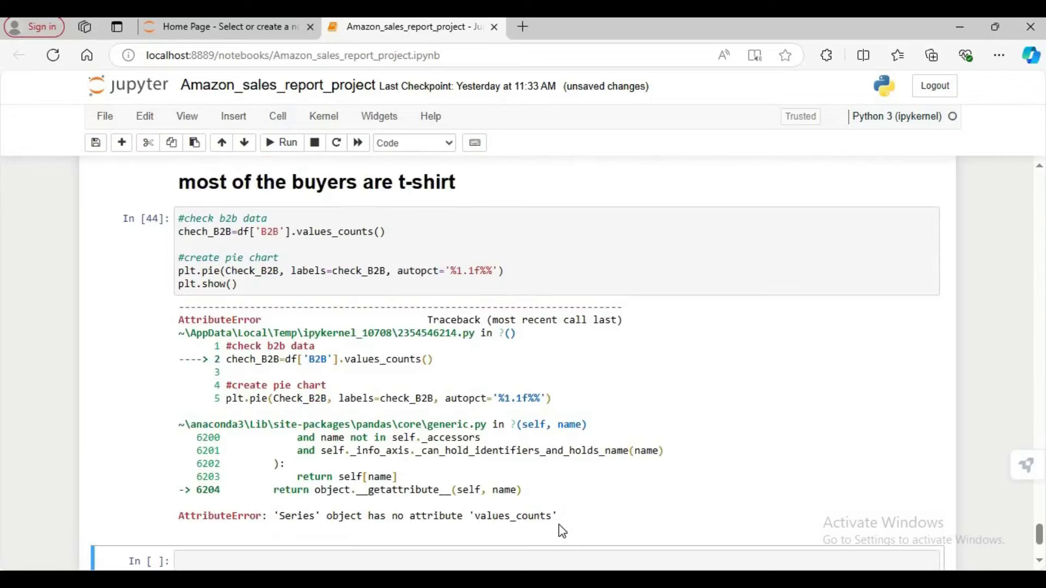
Correct the counting line in the B2B cell to check_B2B=df['B2B'].value_counts().
{"action": "scroll", "coordinate": [562, 532], "scroll_direction": "up", "scroll_amount": 2}
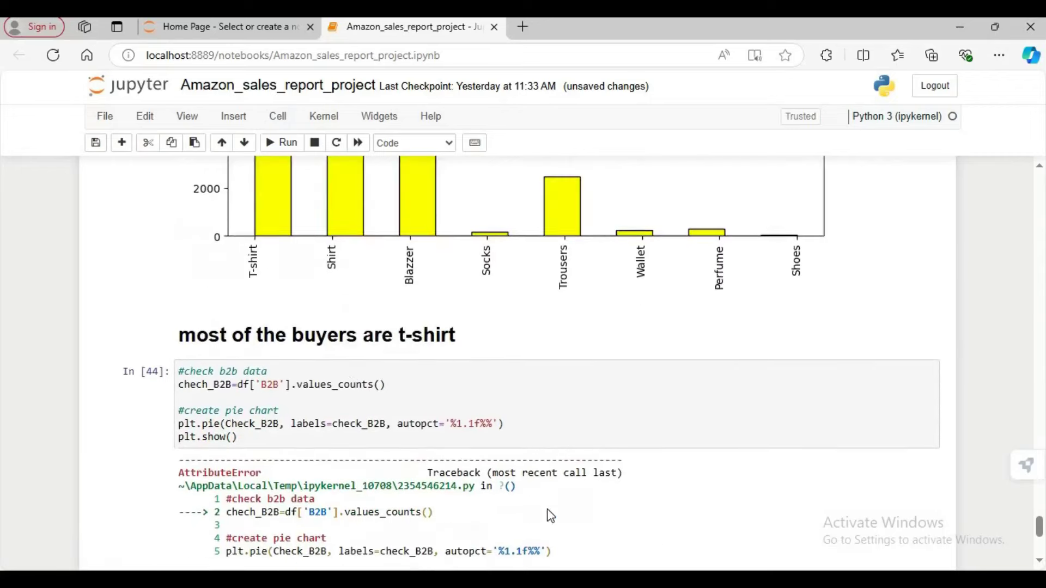
{"action": "left_click", "coordinate": [334, 385]}
{"action": "key", "text": "BackSpace"}
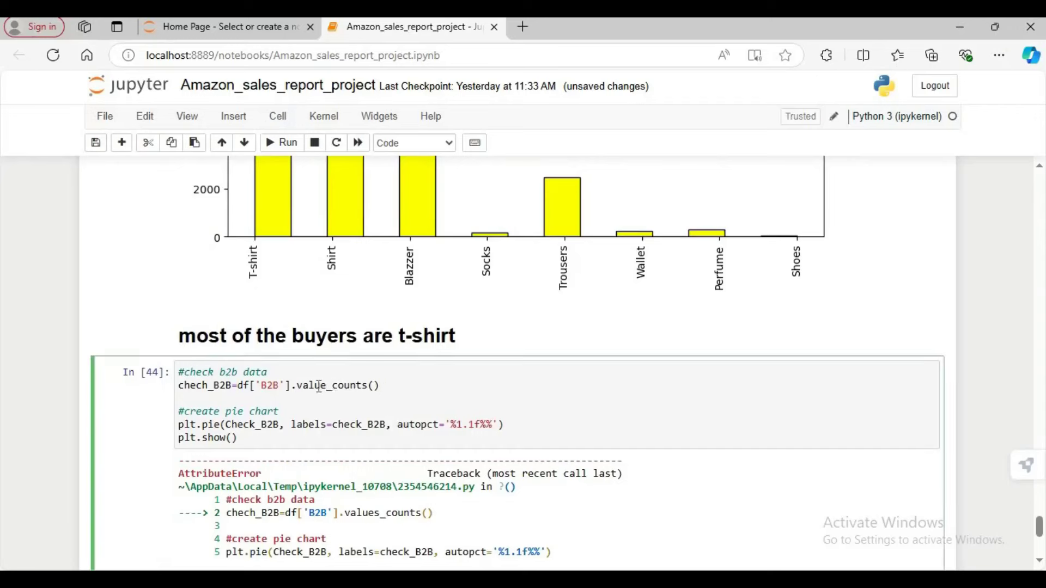
{"action": "left_click", "coordinate": [211, 386]}
{"action": "key", "text": "BackSpace"}
{"action": "type", "text": "k"}
Change the first argument of plt.pie to check_B2B, rerun the cell and view the pie chart.
{"action": "left_click", "coordinate": [231, 429]}
{"action": "key", "text": "BackSpace"}
{"action": "type", "text": "c"}
{"action": "left_click", "coordinate": [520, 429]}
{"action": "key", "text": "shift+Return"}
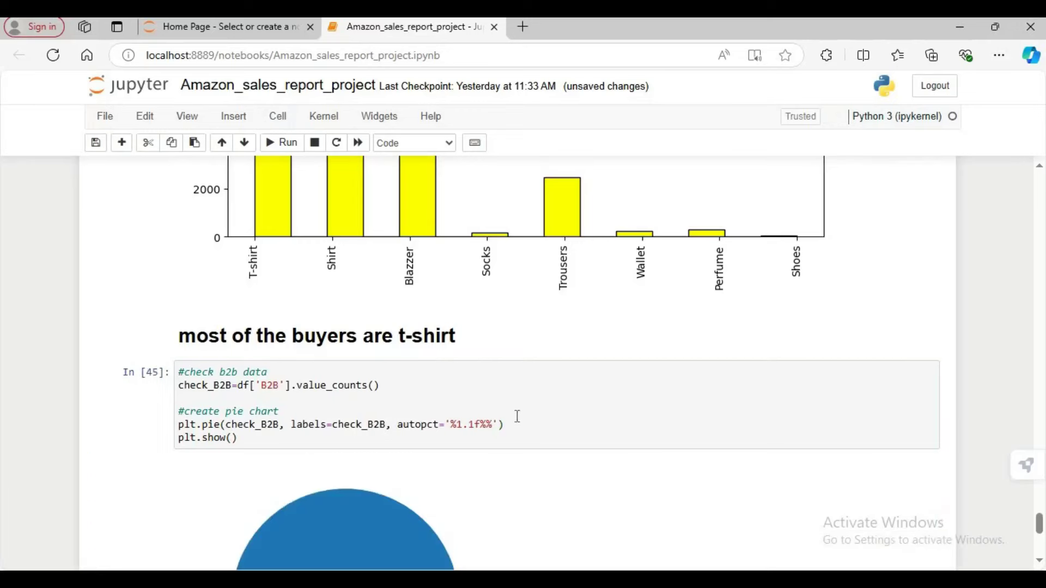
{"action": "scroll", "coordinate": [516, 425], "scroll_direction": "down", "scroll_amount": 4}
{"action": "mouse_move", "coordinate": [347, 334]}
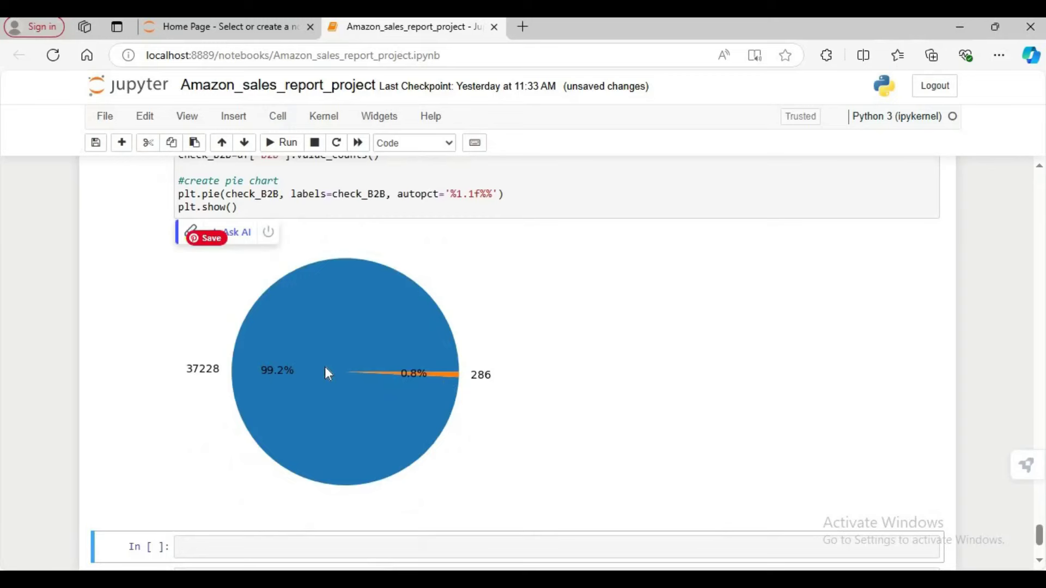
Set the pie chart's labels to check_B2B.index and rerun the cell to view the updated chart.
{"action": "scroll", "coordinate": [423, 400], "scroll_direction": "up", "scroll_amount": 2}
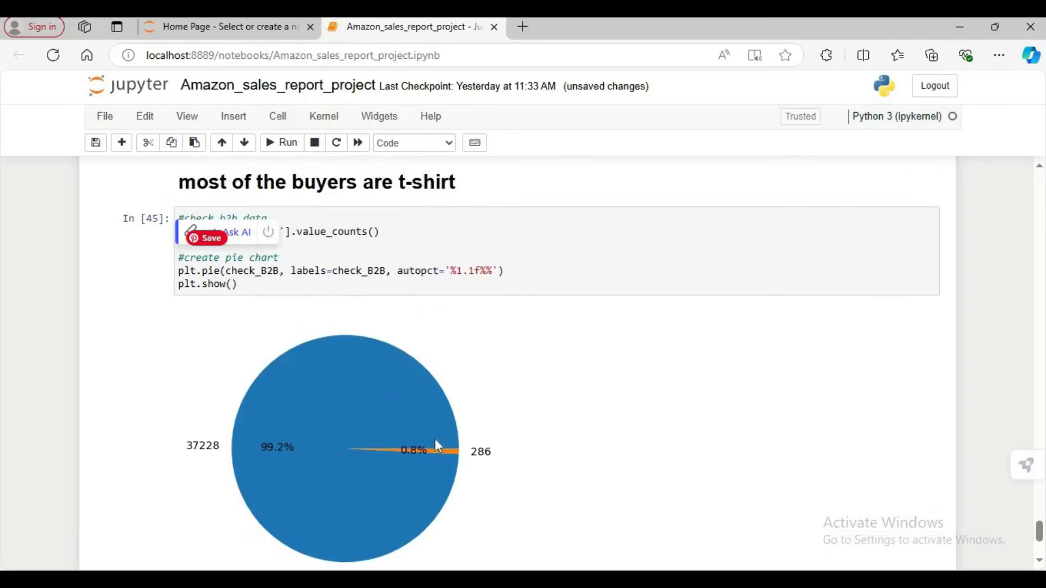
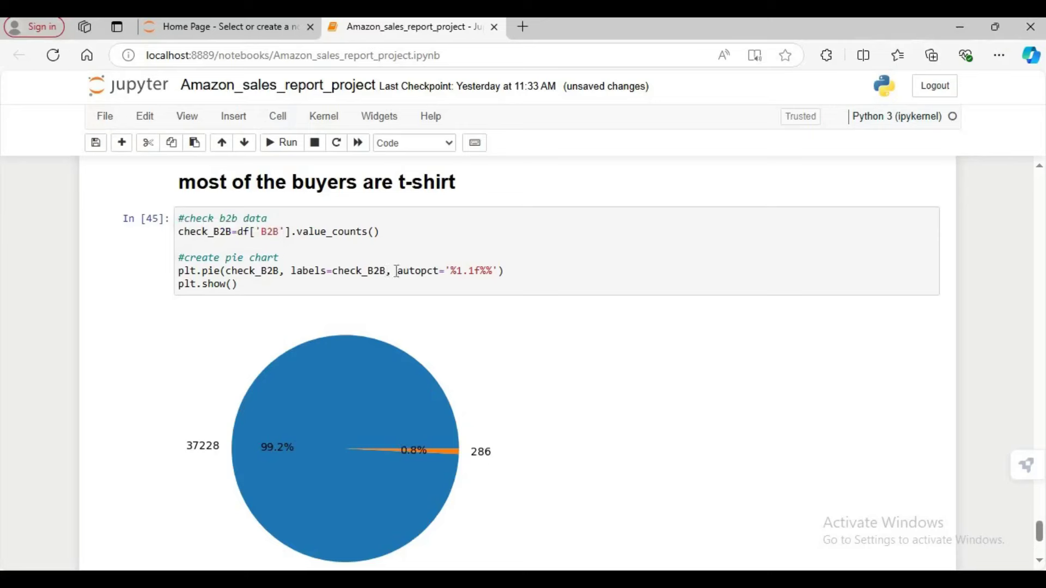
{"action": "left_click", "coordinate": [426, 269]}
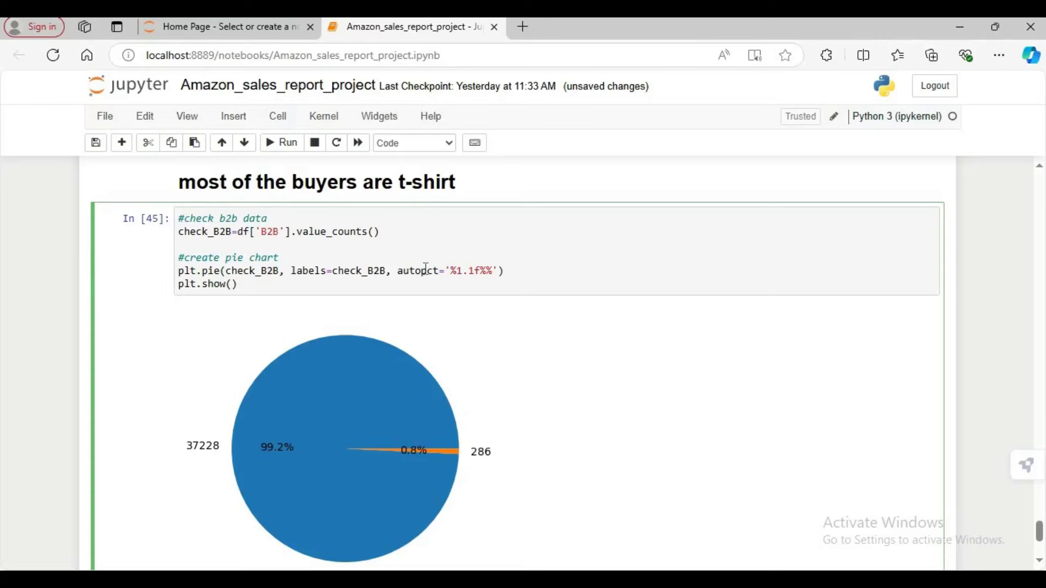
{"action": "type", "text": "."}
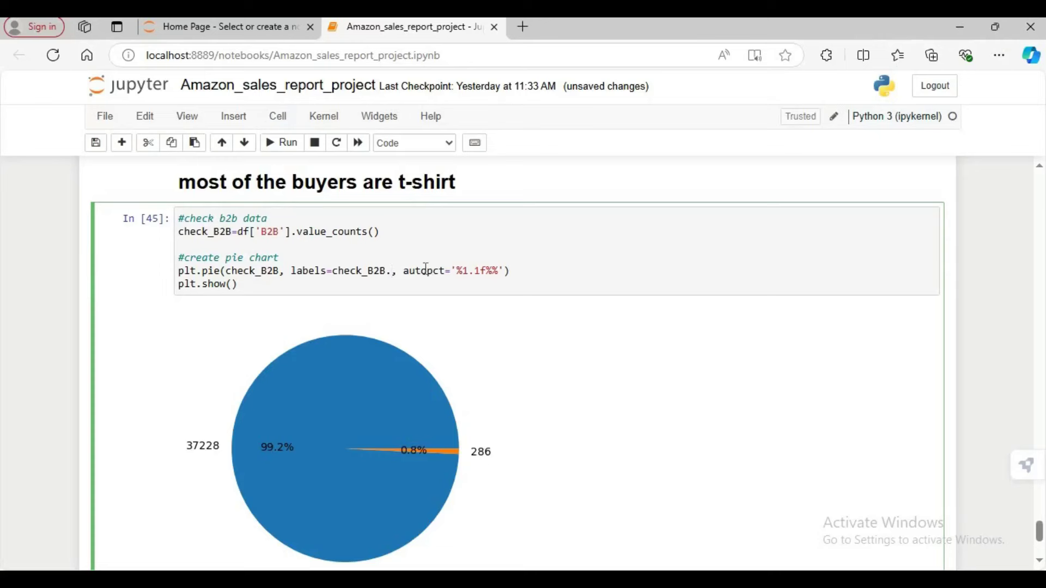
{"action": "type", "text": "index"}
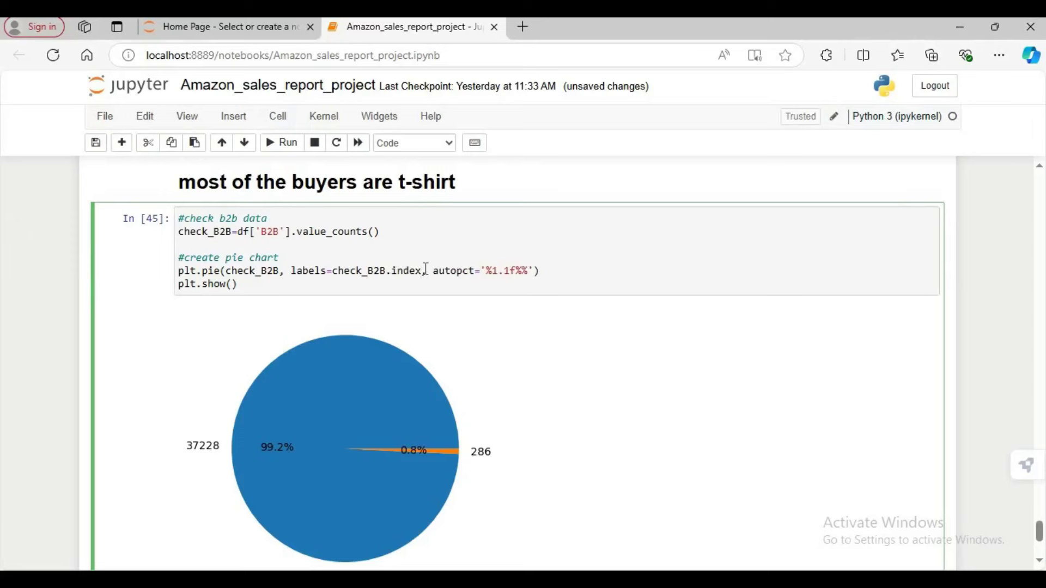
{"action": "key", "text": "shift+Return"}
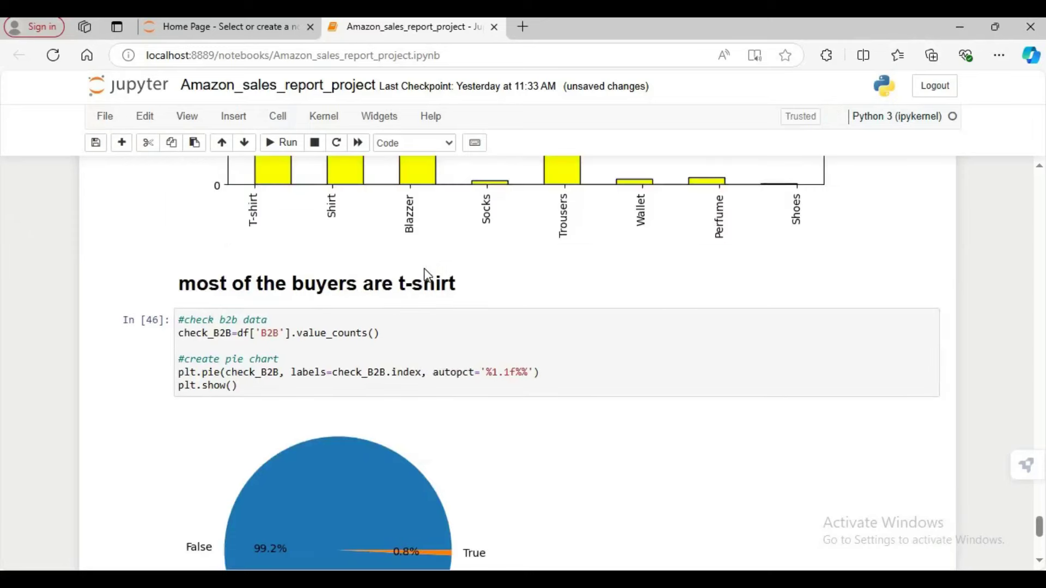
{"action": "scroll", "coordinate": [424, 268], "scroll_direction": "down", "scroll_amount": 3}
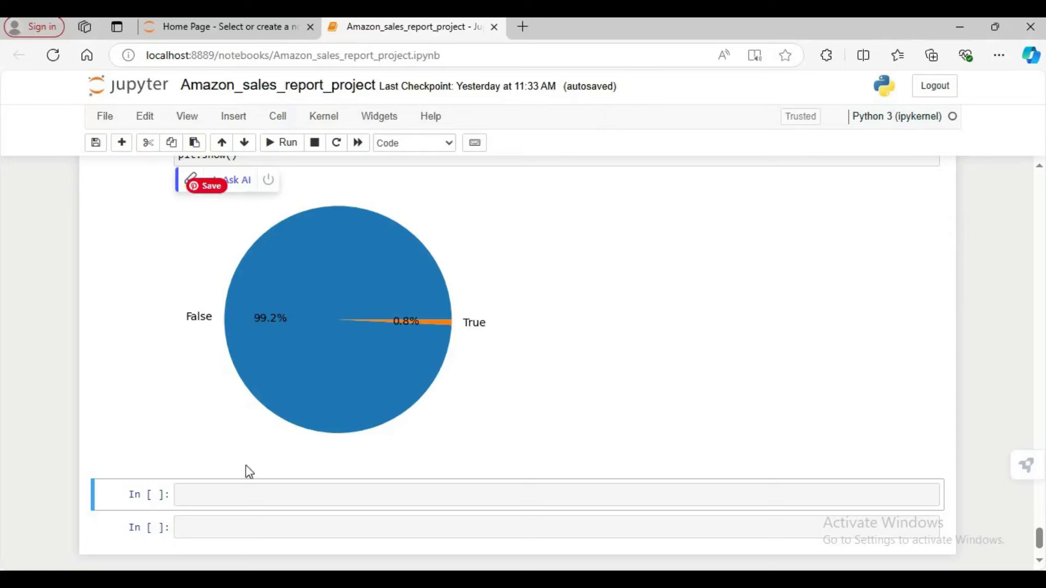
In the empty cell below the pie chart, begin the finding with "maixmum 99.2% of buyers are".
{"action": "left_click", "coordinate": [294, 496]}
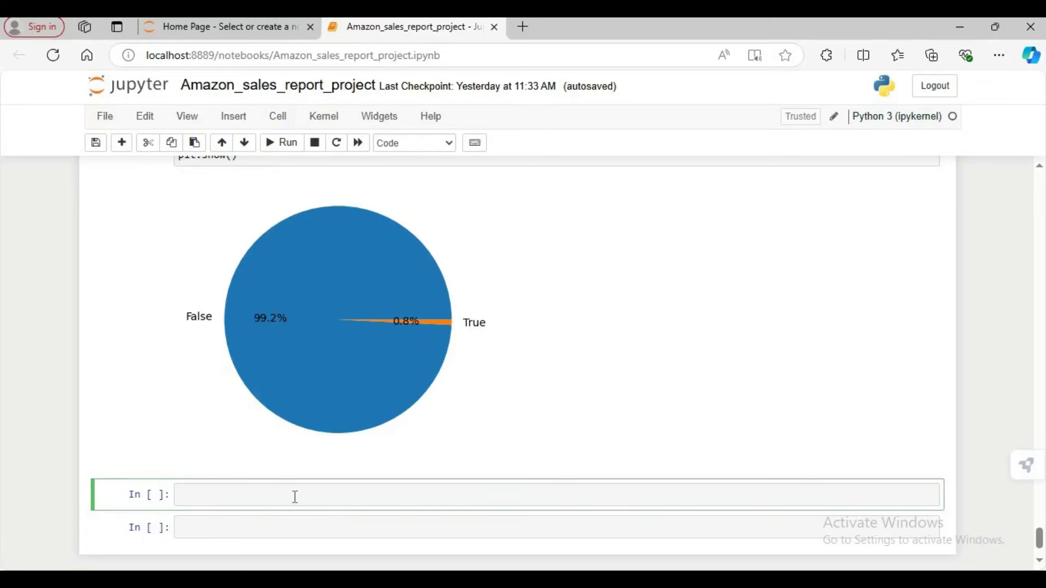
{"action": "type", "text": "maimun"}
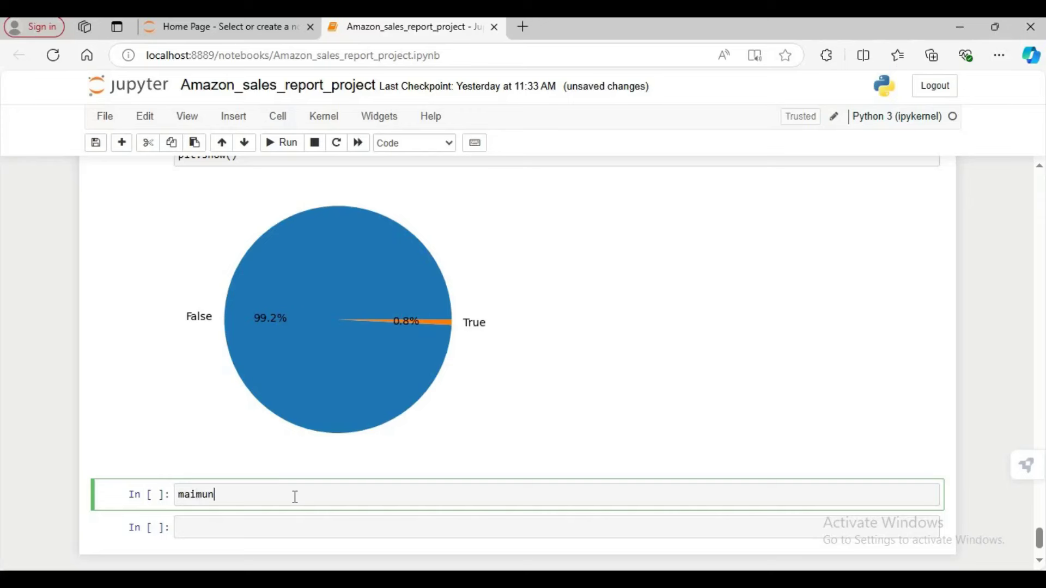
{"action": "key", "text": "Left"}
{"action": "key", "text": "Left"}
{"action": "key", "text": "Left"}
{"action": "type", "text": "x"}
{"action": "key", "text": "Right"}
{"action": "key", "text": "Right"}
{"action": "key", "text": "Right"}
{"action": "key", "text": "BackSpace"}
{"action": "type", "text": "m 99.2% of buyers are rea"}
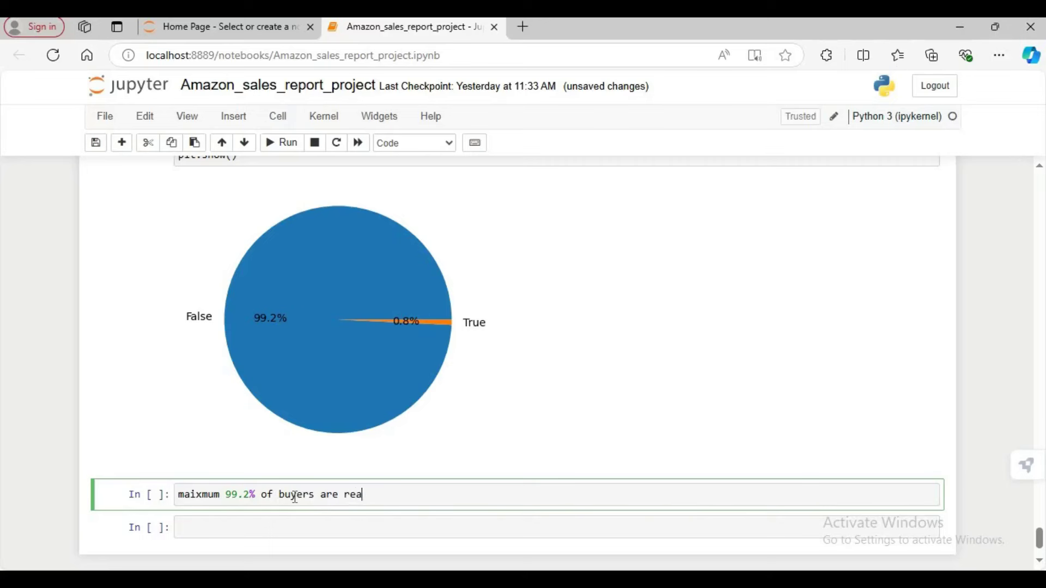
Complete the finding below the pie chart with "retailers and 0.8% are wholesalers".
{"action": "key", "text": "BackSpace"}
{"action": "type", "text": "tail"}
{"action": "type", "text": "rs"}
{"action": "key", "text": "BackSpace"}
{"action": "key", "text": "BackSpace"}
{"action": "type", "text": "ers and 0.8% are "}
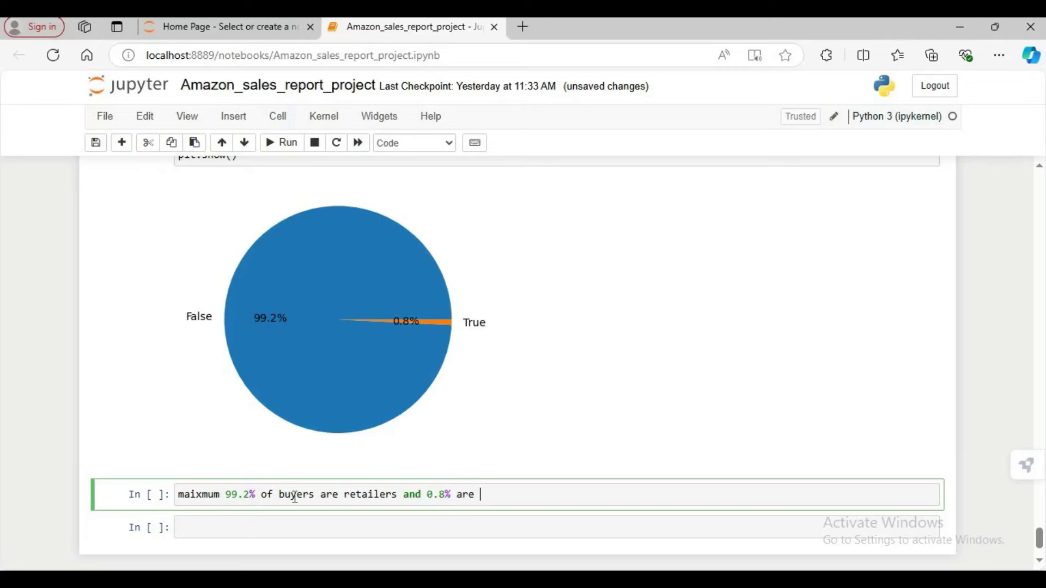
{"action": "type", "text": "wholesalers"}
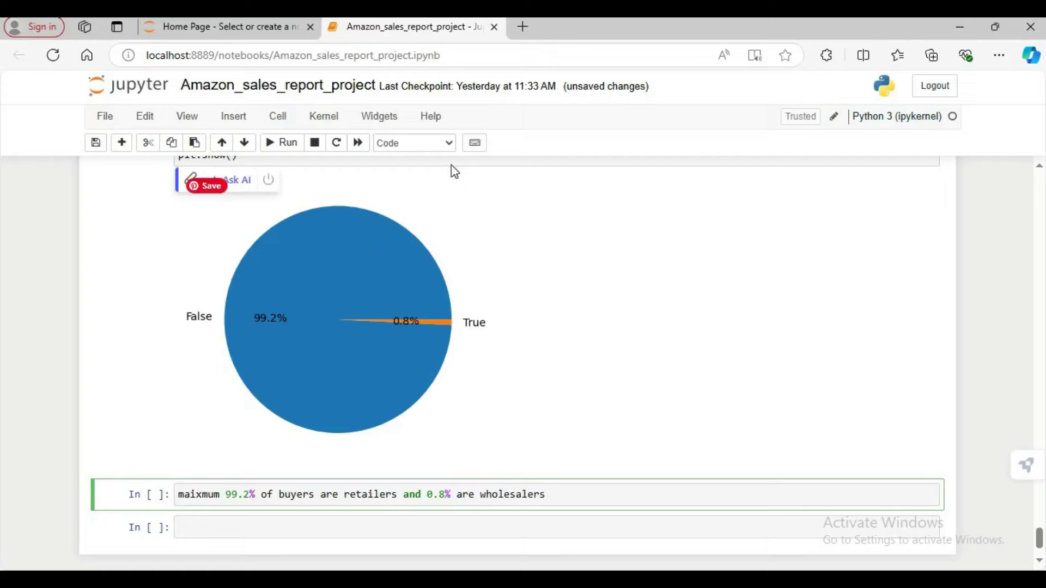
Convert the retailers and wholesalers note to a heading and render it.
{"action": "left_click", "coordinate": [454, 147]}
{"action": "left_click", "coordinate": [417, 213]}
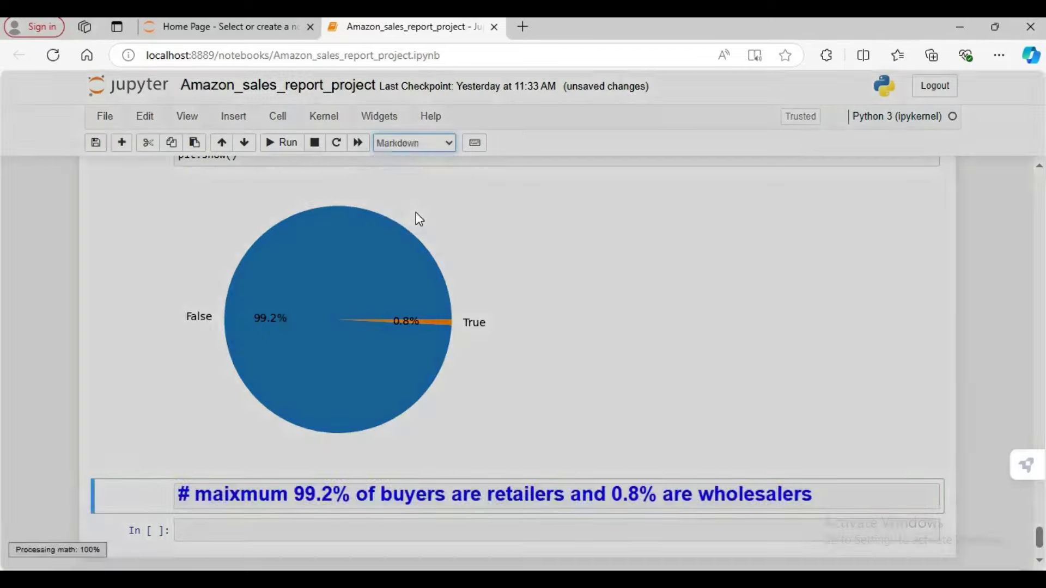
{"action": "left_click", "coordinate": [765, 233]}
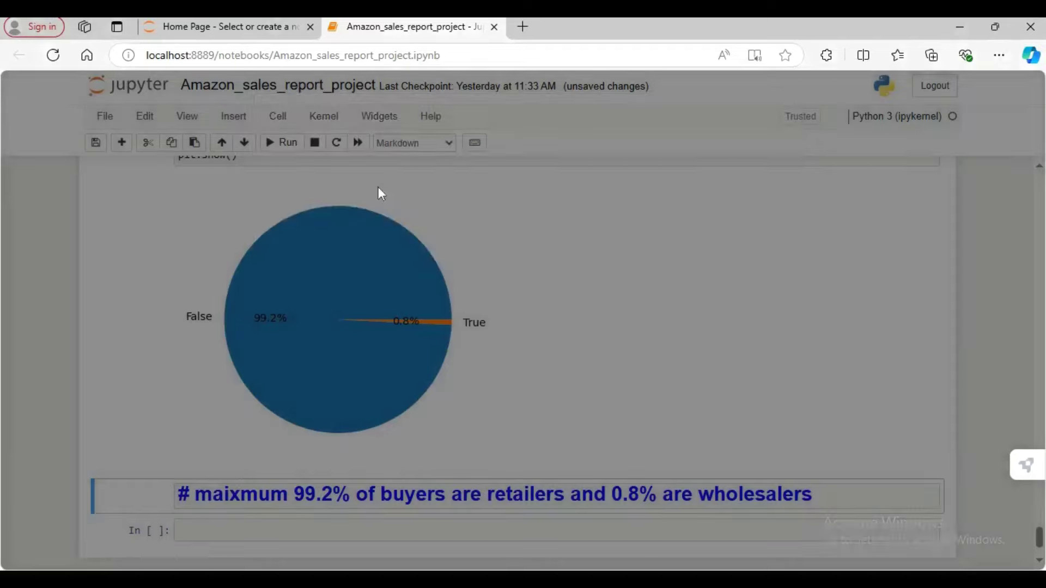
{"action": "left_click", "coordinate": [283, 143]}
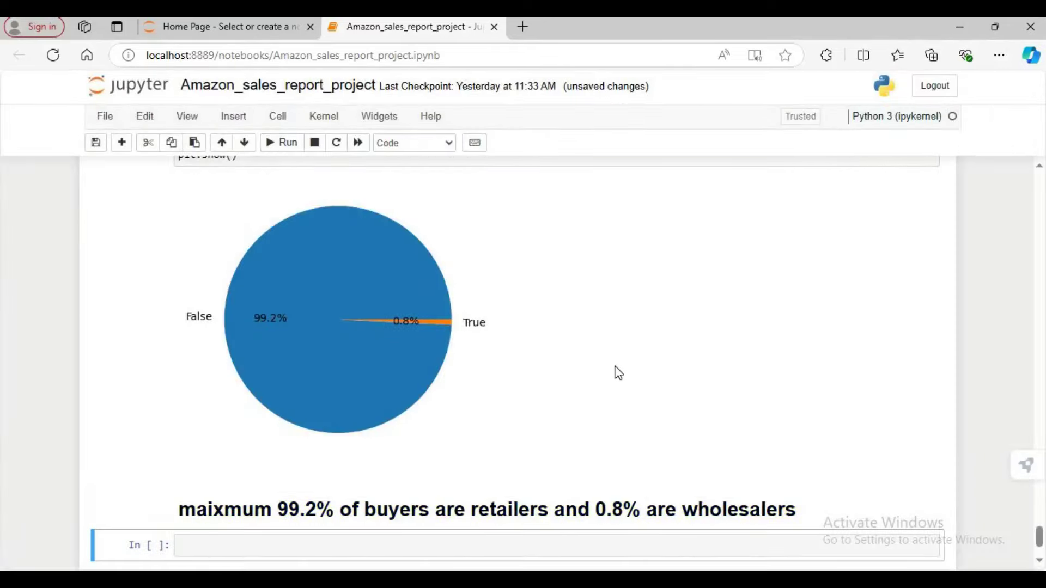
{"action": "scroll", "coordinate": [330, 418], "scroll_direction": "down", "scroll_amount": 2}
{"action": "scroll", "coordinate": [817, 413], "scroll_direction": "up", "scroll_amount": 4}
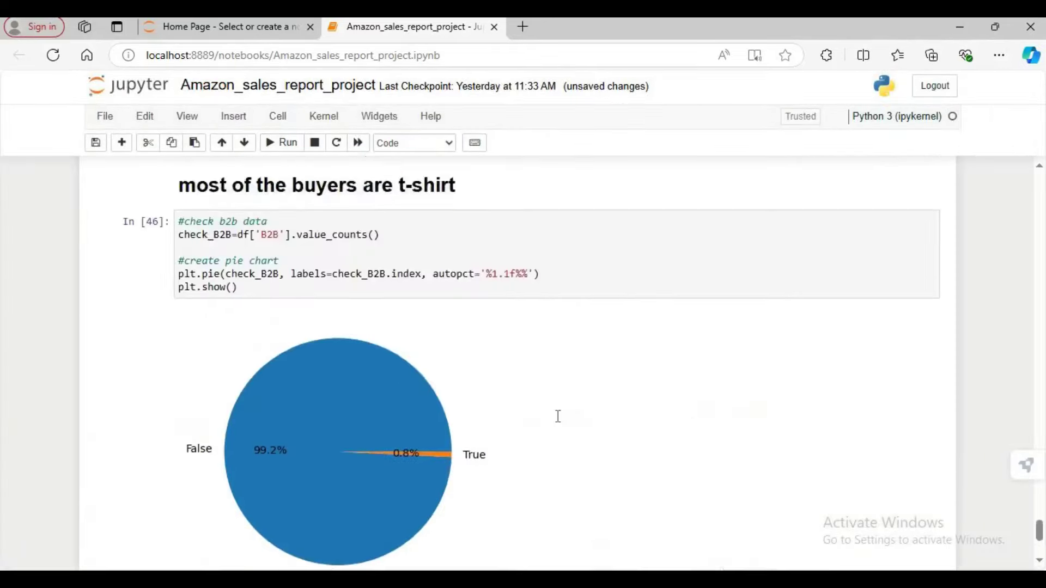
{"action": "scroll", "coordinate": [556, 415], "scroll_direction": "down", "scroll_amount": 4}
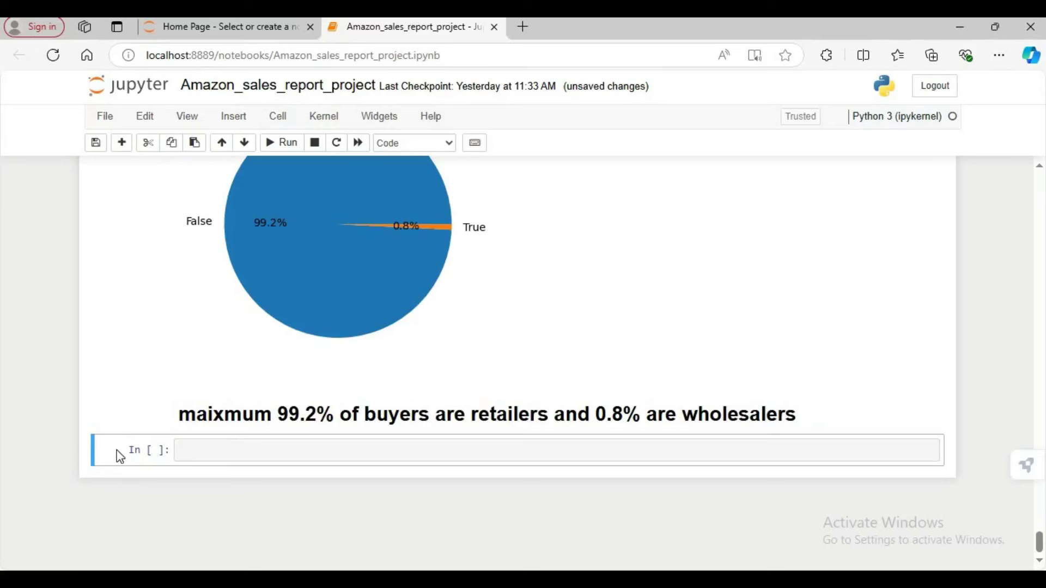
Add a batch of empty code cells at the end of the notebook and select the first one below the retailers heading.
{"action": "key", "text": "b"}
{"action": "key", "text": "b"}
{"action": "key", "text": "b"}
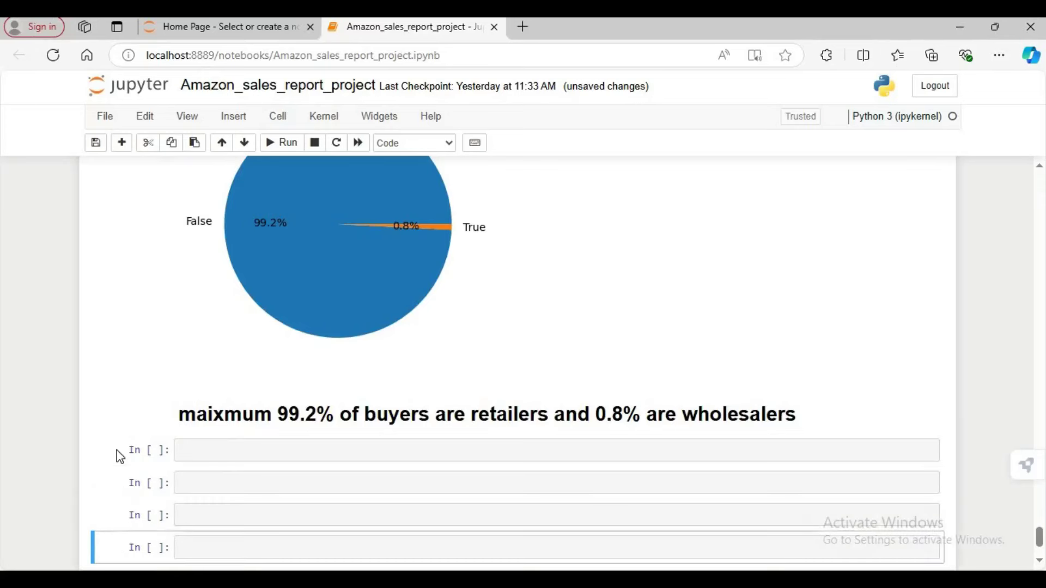
{"action": "key", "text": "b"}
{"action": "key", "text": "b"}
{"action": "key", "text": "b"}
{"action": "key", "text": "b"}
{"action": "key", "text": "b"}
{"action": "key", "text": "b"}
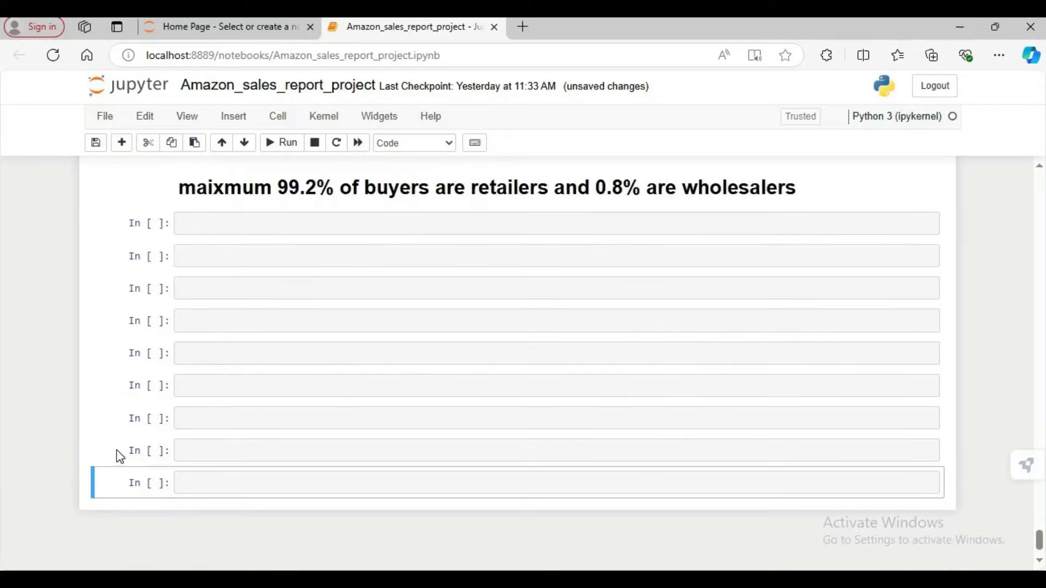
{"action": "scroll", "coordinate": [125, 452], "scroll_direction": "down", "scroll_amount": 1}
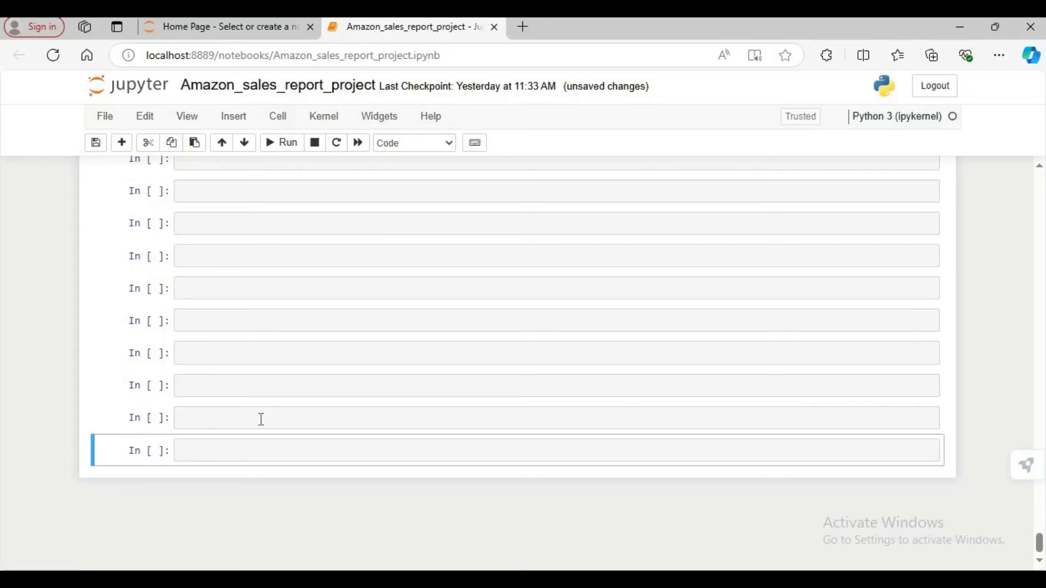
{"action": "scroll", "coordinate": [259, 420], "scroll_direction": "up", "scroll_amount": 3}
{"action": "left_click", "coordinate": [135, 301]}
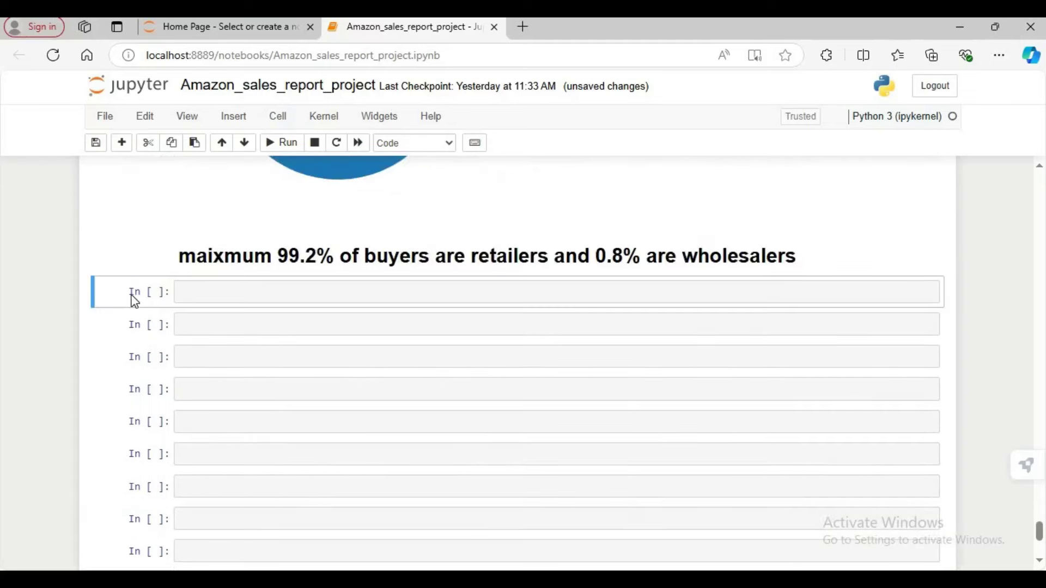
Review the category chart in the notebook, then switch to the Excel dataset and check the available Category filter values.
{"action": "scroll", "coordinate": [320, 362], "scroll_direction": "up", "scroll_amount": 8}
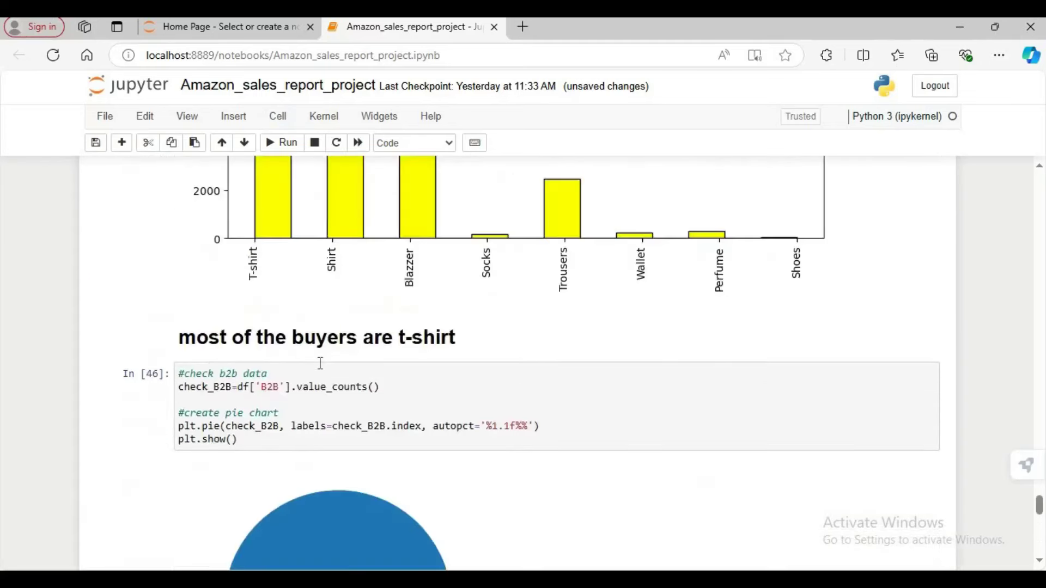
{"action": "scroll", "coordinate": [321, 363], "scroll_direction": "down", "scroll_amount": 7}
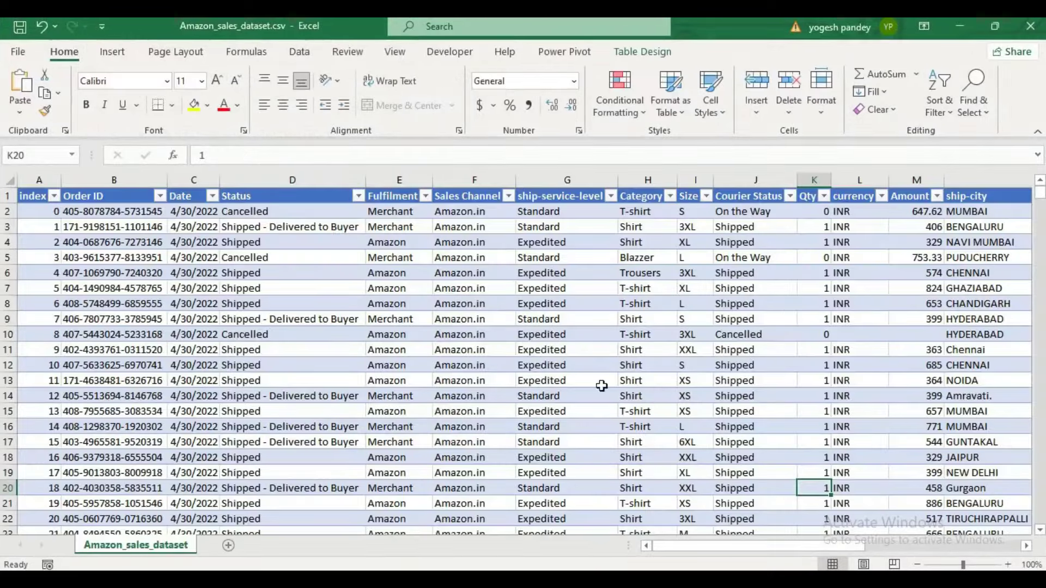
{"action": "left_click", "coordinate": [670, 196]}
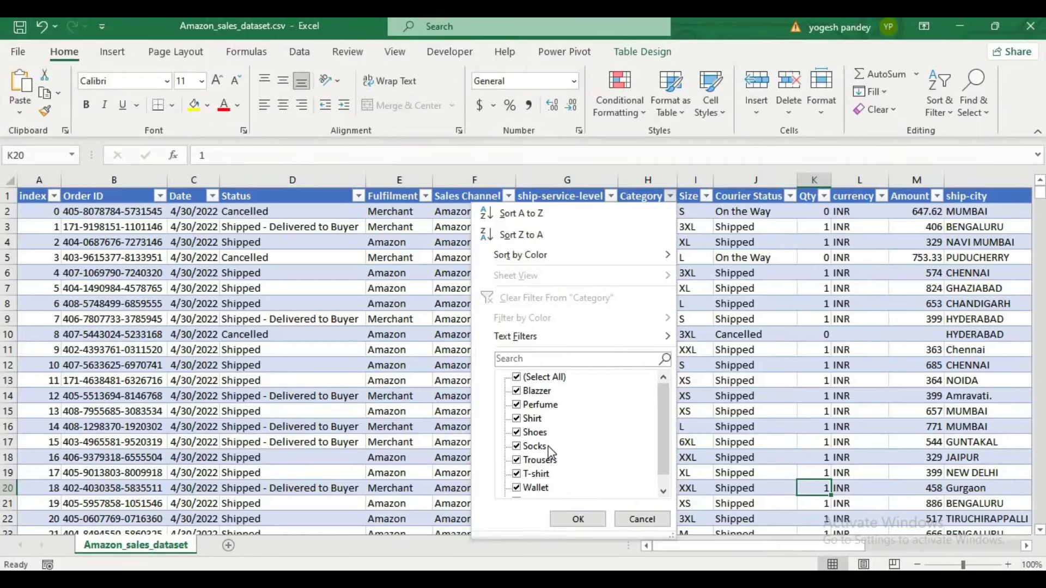
{"action": "scroll", "coordinate": [550, 457], "scroll_direction": "down", "scroll_amount": 1}
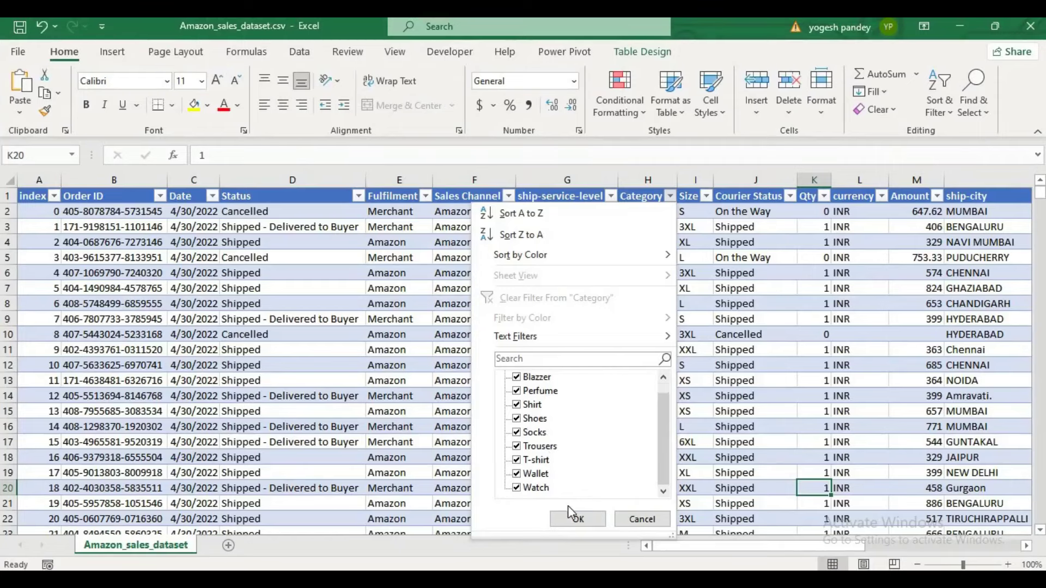
{"action": "left_click", "coordinate": [578, 520]}
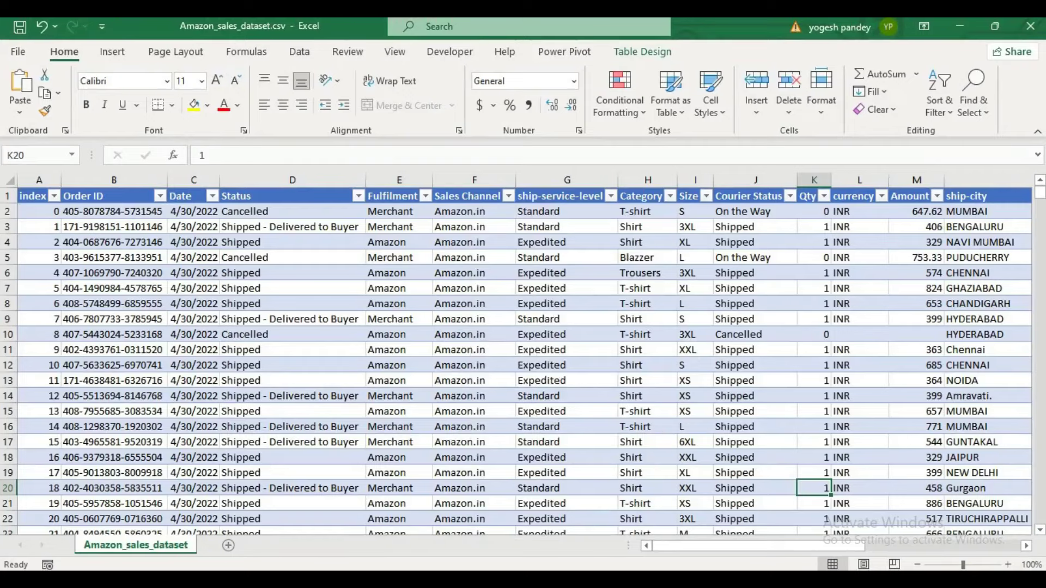
Switch back to the Jupyter notebook and begin the empty cell below the retailers heading with the comment "#scatter plot".
{"action": "key", "text": "alt+Tab"}
{"action": "left_click", "coordinate": [513, 372]}
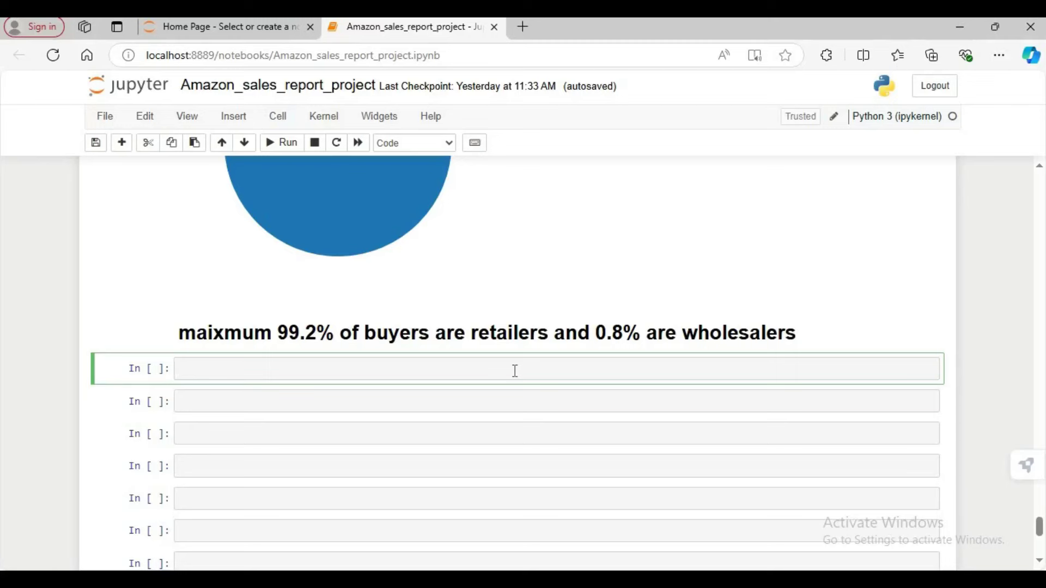
{"action": "type", "text": "x="}
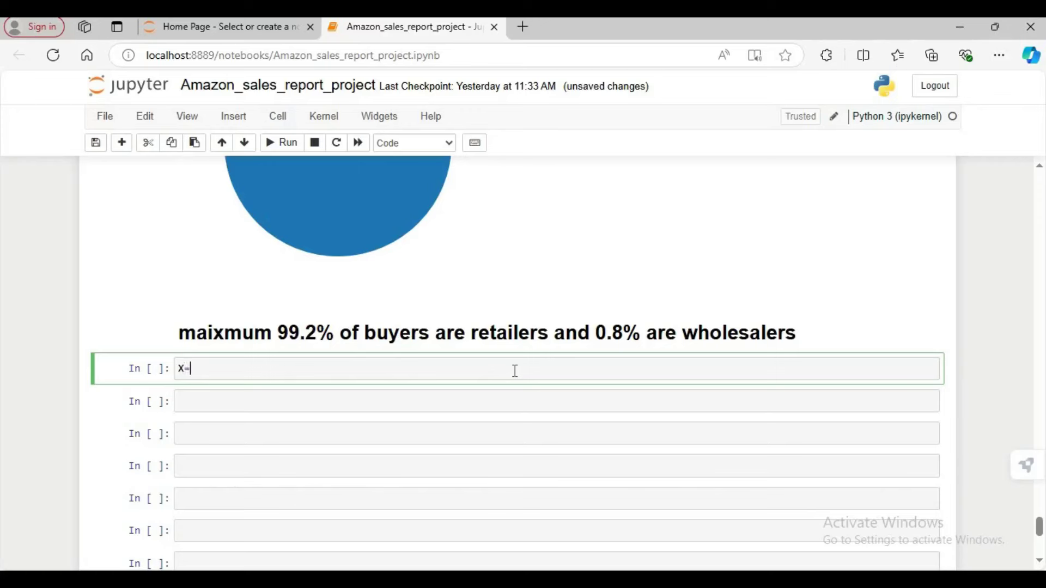
{"action": "key", "text": "BackSpace"}
{"action": "key", "text": "BackSpace"}
{"action": "type", "text": "#scatter plot"}
{"action": "key", "text": "Return"}
Define x_data as df['Category'] and y_data as df['Size'] below the comment, followed by blank lines.
{"action": "type", "text": "x"}
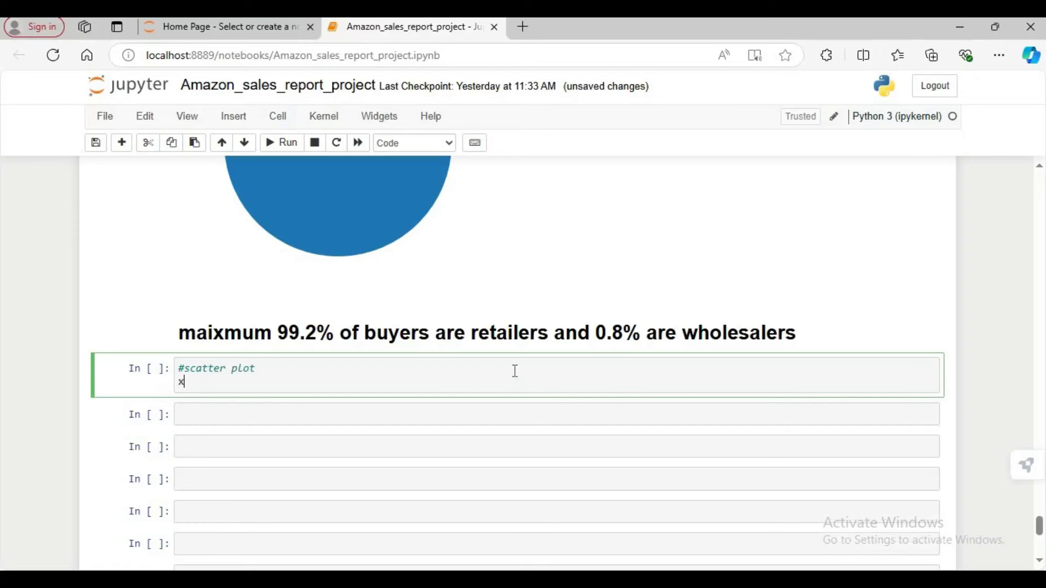
{"action": "type", "text": "_data =df['Category"}
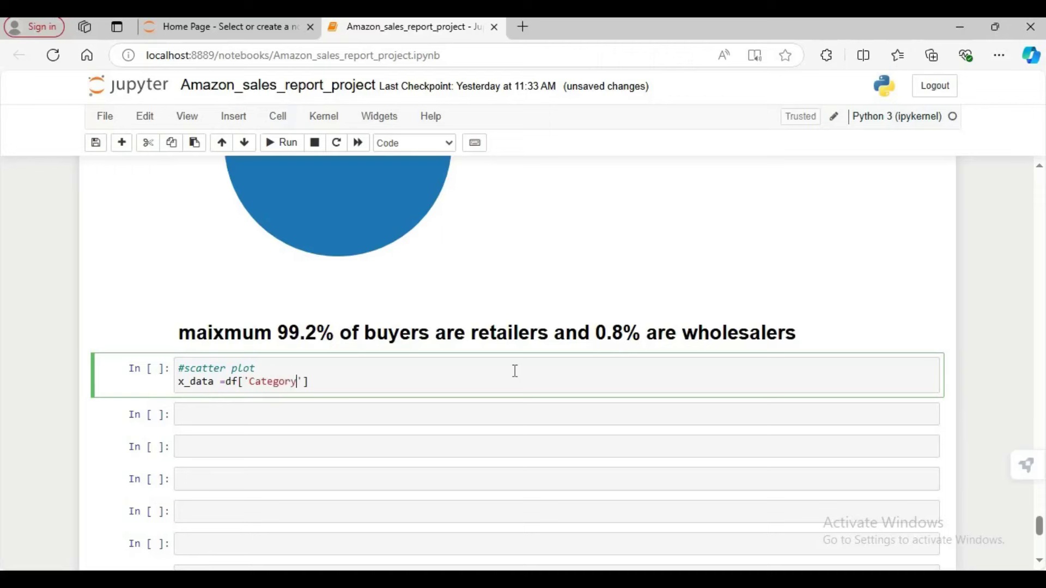
{"action": "key", "text": "End"}
{"action": "key", "text": "Return"}
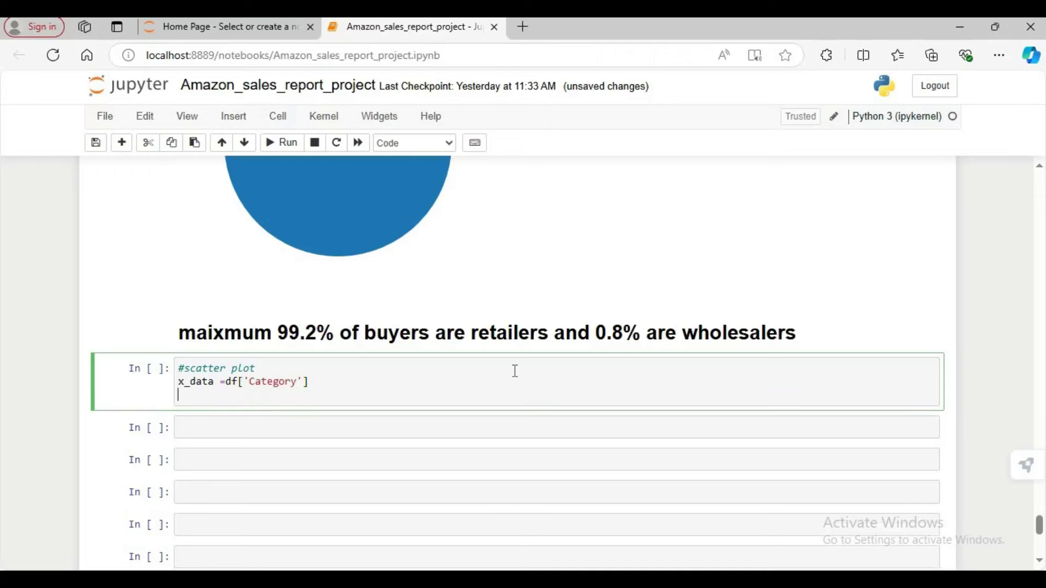
{"action": "type", "text": "y_data = df['Size']"}
{"action": "key", "text": "Return"}
{"action": "key", "text": "Return"}
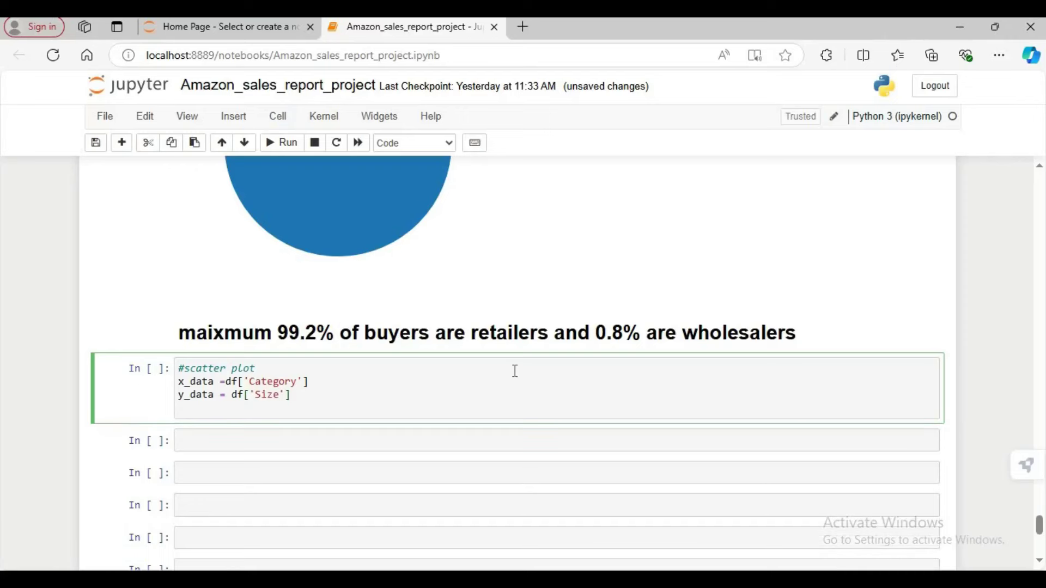
{"action": "key", "text": "Return"}
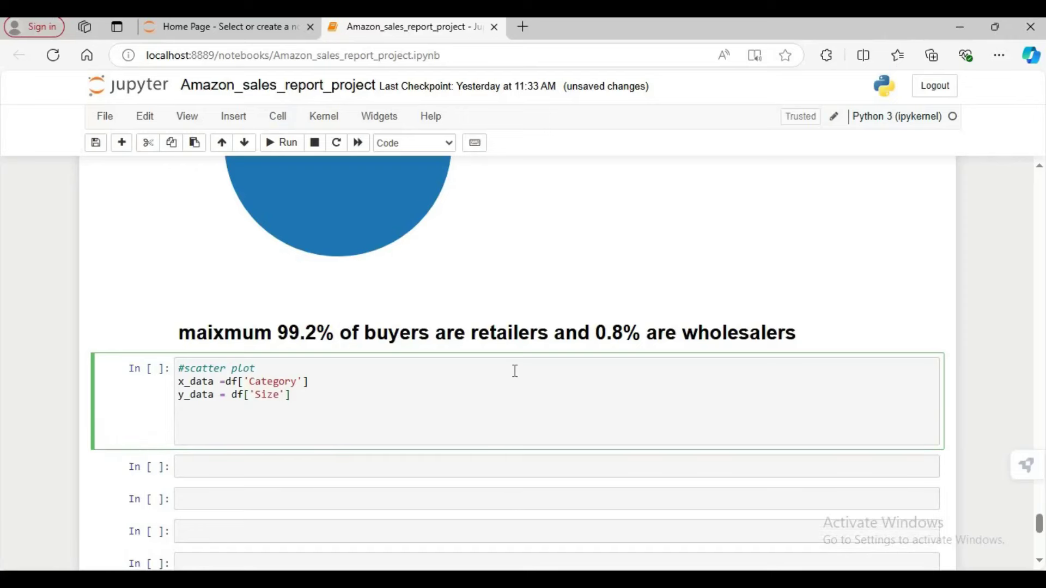
Add the line plt.scatter(x_data,y_data) to the scatter plot cell.
{"action": "type", "text": "plt."}
{"action": "type", "text": "atter(x_data,"}
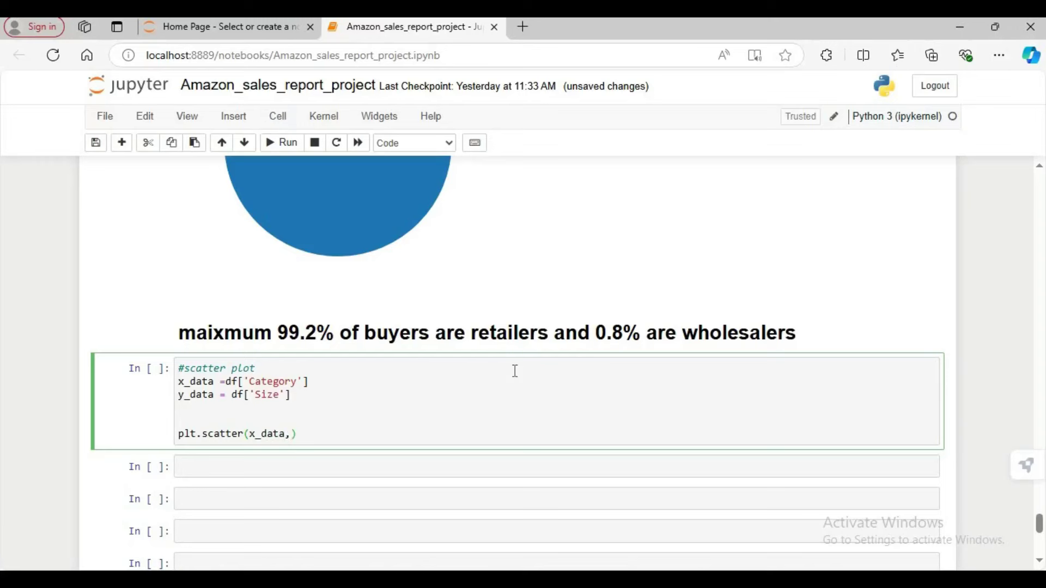
{"action": "type", "text": "Y"}
{"action": "key", "text": "BackSpace"}
{"action": "type", "text": "y_data"}
{"action": "key", "text": "Return"}
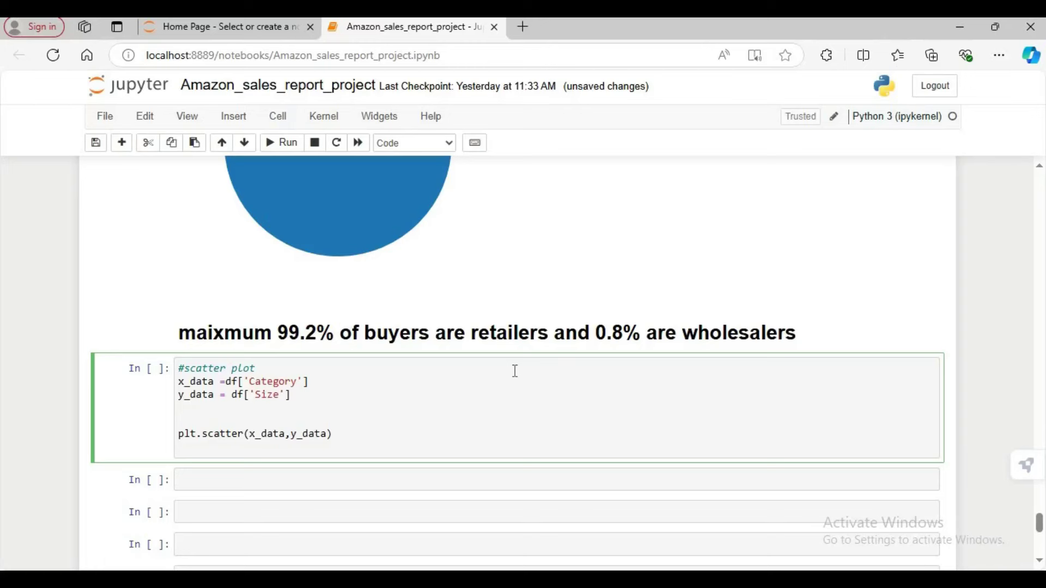
Label the scatter plot's x axis 'Category' and y axis 'Size' with plt.xlabel and plt.ylabel.
{"action": "type", "text": "plt.xlabel('Category"}
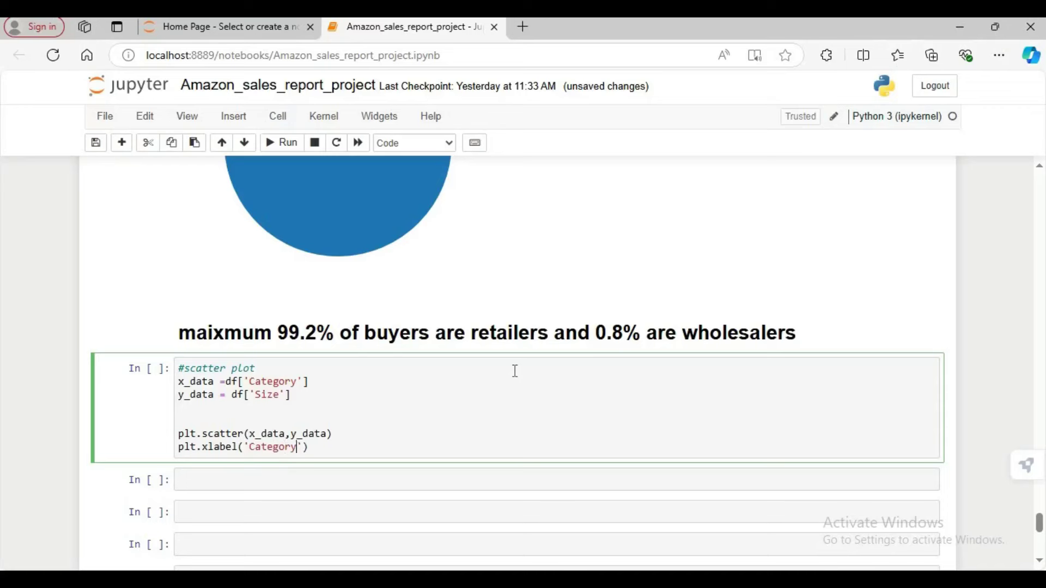
{"action": "key", "text": "End"}
{"action": "key", "text": "Return"}
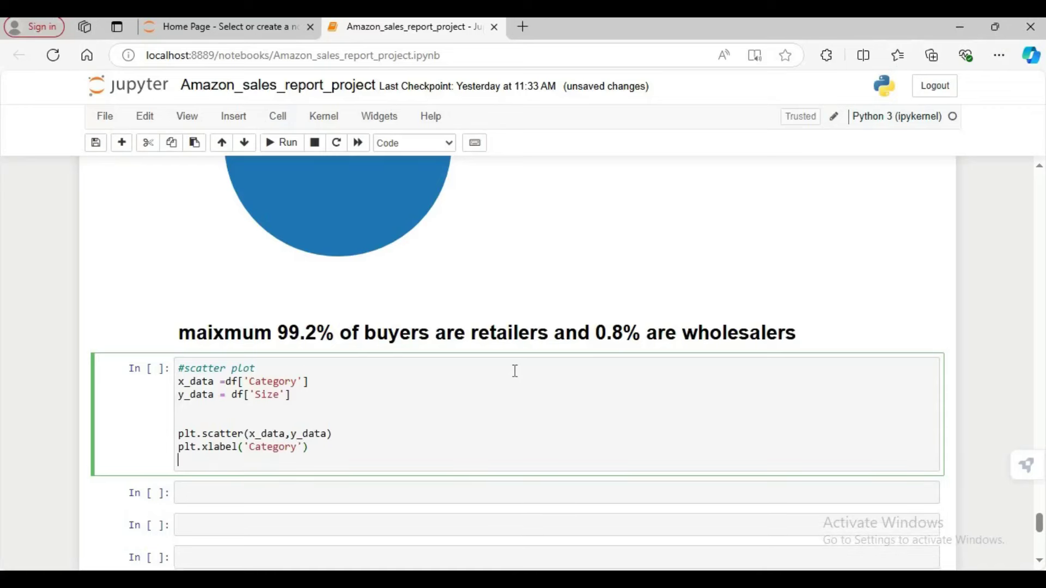
{"action": "type", "text": "plt.ylabel('Size'"}
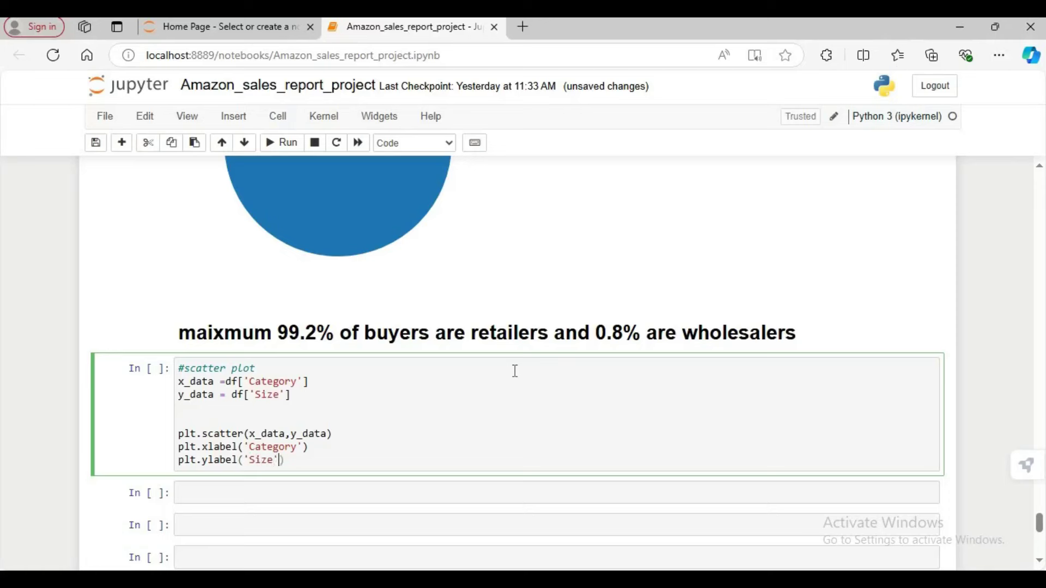
{"action": "key", "text": "Return"}
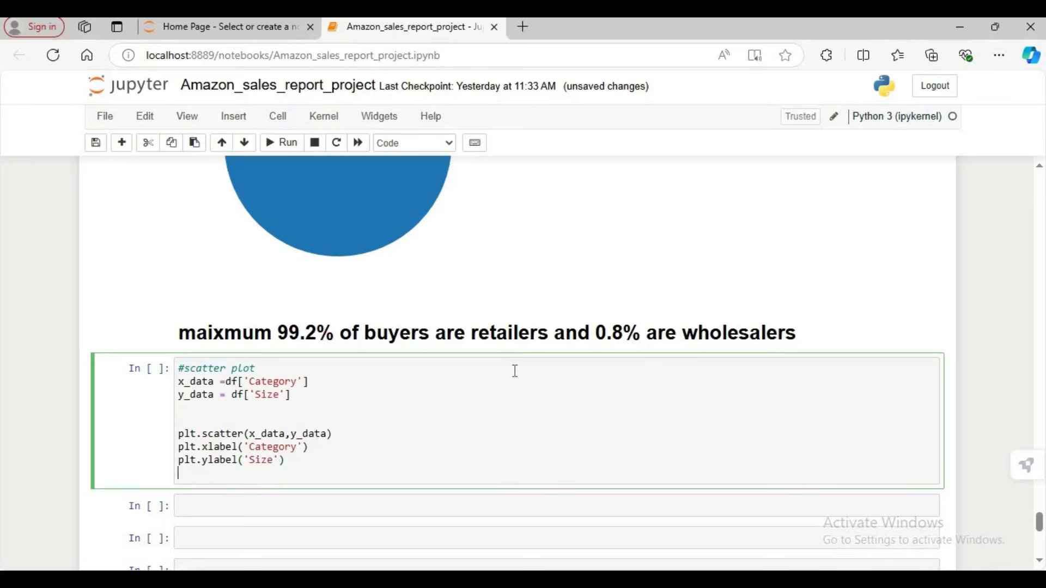
Add the scatter plot title line plt.title('Available size'), correcting its spelling and quotes.
{"action": "type", "text": "plt"}
{"action": "type", "text": ".ti"}
{"action": "type", "text": "tle"}
{"action": "type", "text": "("}
{"action": "type", "text": "Ava"}
{"action": "type", "text": "libe s"}
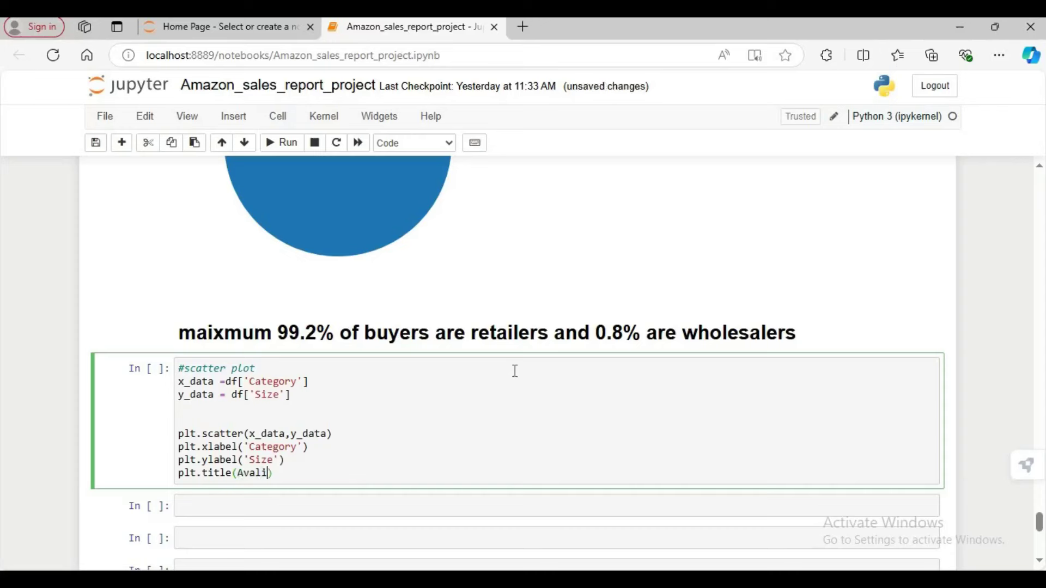
{"action": "type", "text": "ize'"}
{"action": "key", "text": "Left"}
{"action": "key", "text": "Left"}
{"action": "key", "text": "Left"}
{"action": "key", "text": "Left"}
{"action": "key", "text": "Left"}
{"action": "key", "text": "Left"}
{"action": "key", "text": "Left"}
{"action": "type", "text": "'"}
{"action": "key", "text": "BackSpace"}
{"action": "key", "text": "BackSpace"}
{"action": "type", "text": "ila"}
{"action": "key", "text": "Right"}
{"action": "type", "text": "l"}
{"action": "left_click", "coordinate": [406, 469]}
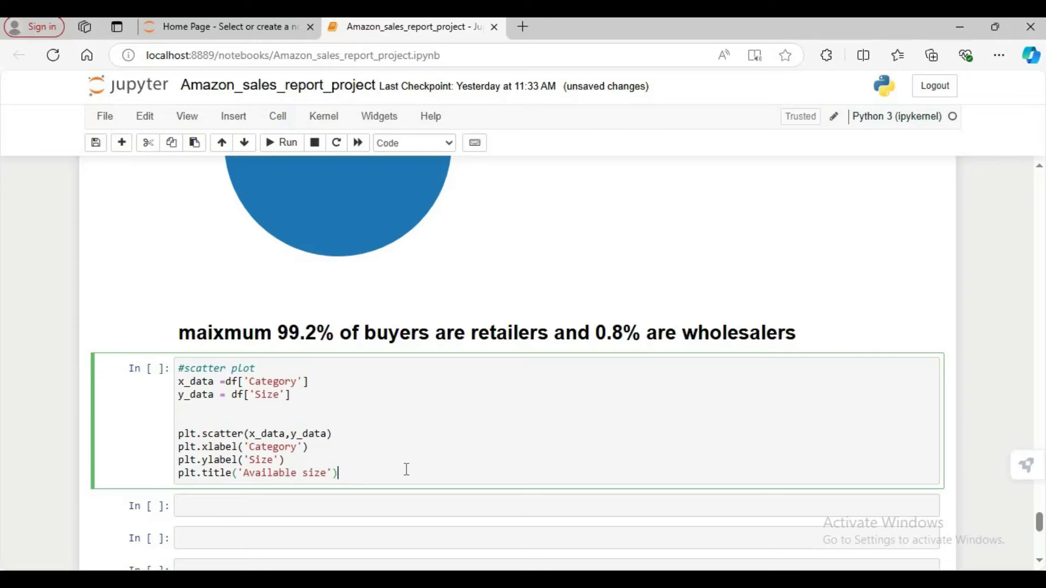
Finish the scatter plot code with plt.show() and run the cell.
{"action": "key", "text": "Return"}
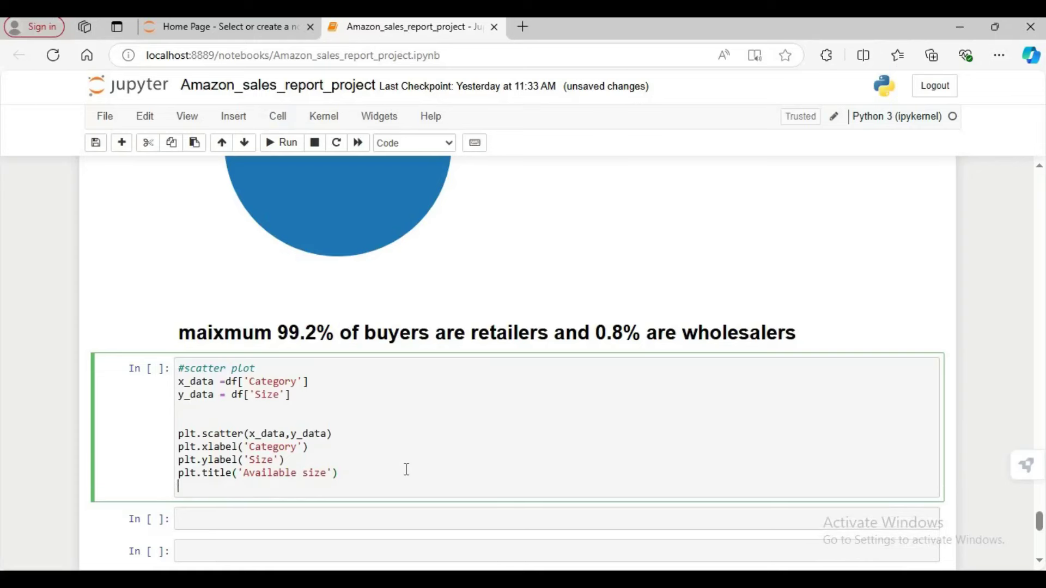
{"action": "type", "text": "plt.show()"}
{"action": "key", "text": "shift+Return"}
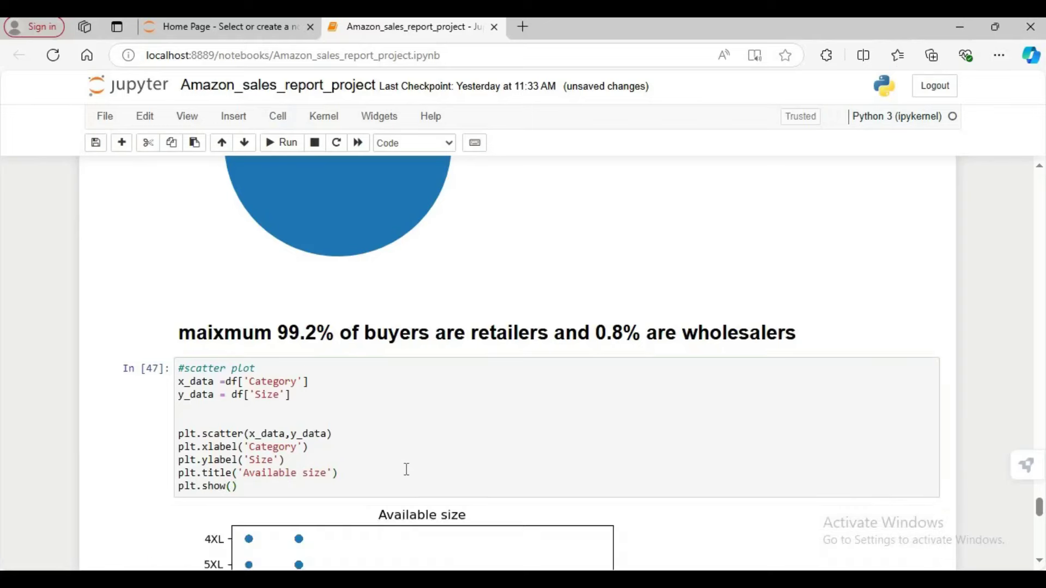
Examine which sizes each category offers in the scatter plot, and place the cursor in the empty cell below it.
{"action": "scroll", "coordinate": [446, 459], "scroll_direction": "down", "scroll_amount": 7}
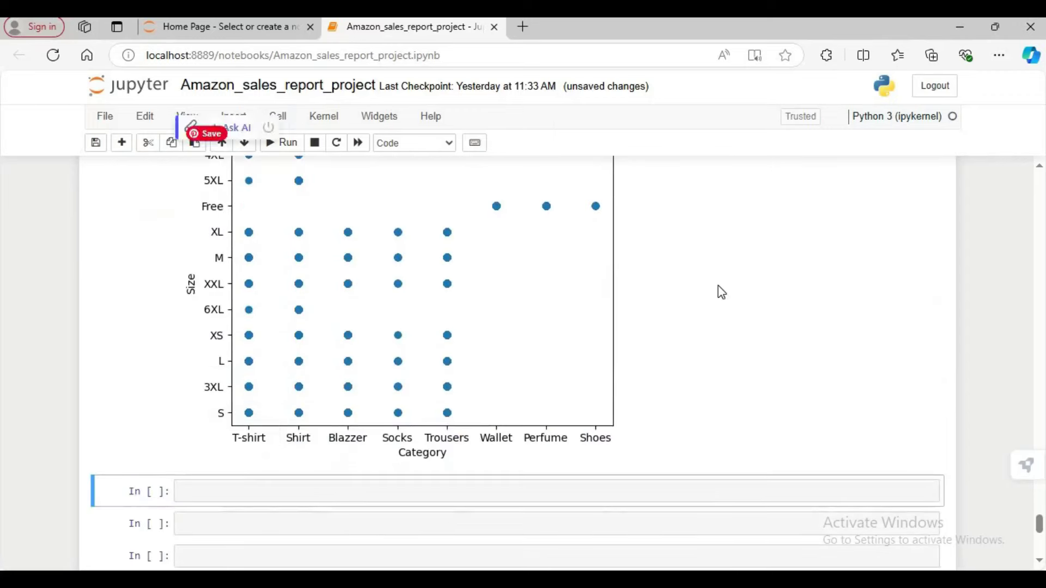
{"action": "scroll", "coordinate": [725, 325], "scroll_direction": "up", "scroll_amount": 3}
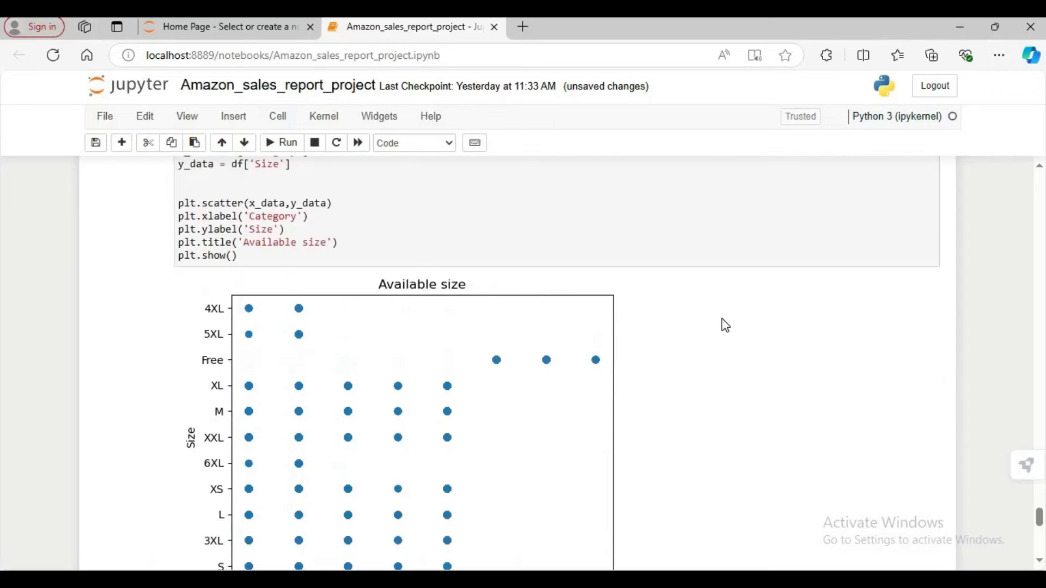
{"action": "scroll", "coordinate": [864, 289], "scroll_direction": "down", "scroll_amount": 2}
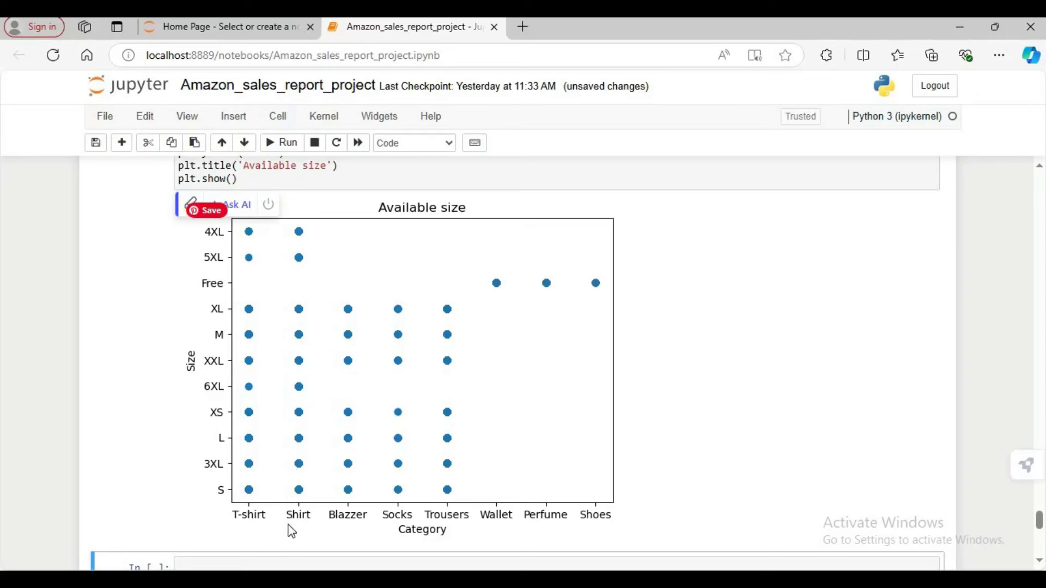
{"action": "left_click", "coordinate": [700, 294]}
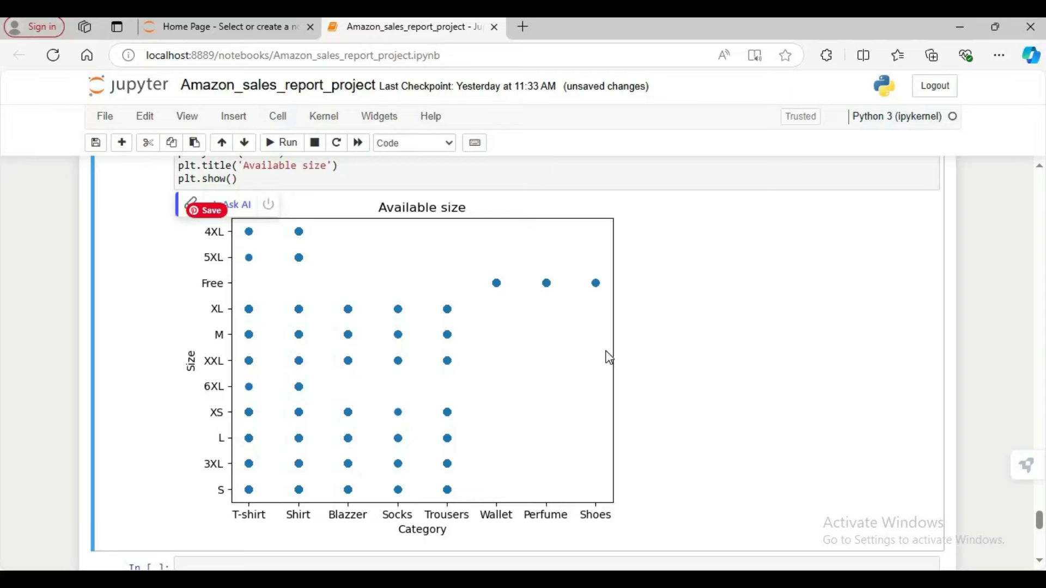
{"action": "scroll", "coordinate": [659, 378], "scroll_direction": "up", "scroll_amount": 7}
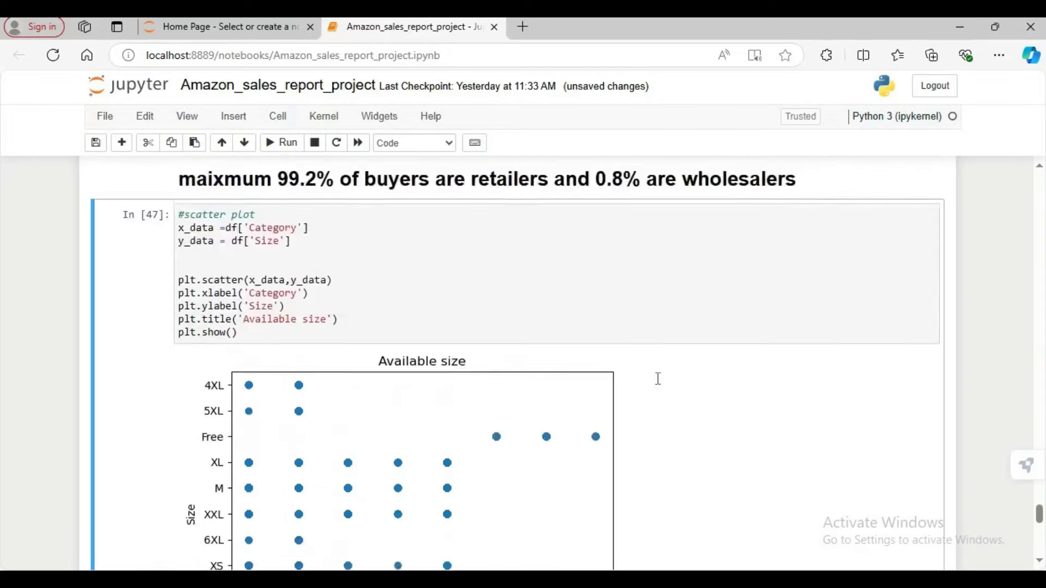
{"action": "scroll", "coordinate": [411, 448], "scroll_direction": "down", "scroll_amount": 10}
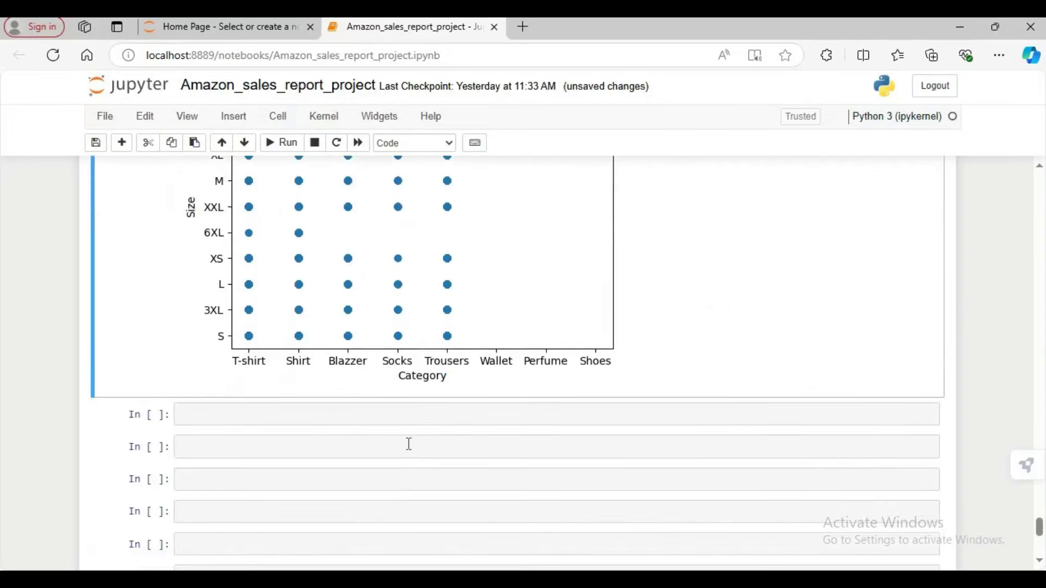
{"action": "scroll", "coordinate": [409, 444], "scroll_direction": "up", "scroll_amount": 5}
{"action": "scroll", "coordinate": [409, 444], "scroll_direction": "up", "scroll_amount": 1}
{"action": "scroll", "coordinate": [411, 447], "scroll_direction": "down", "scroll_amount": 6}
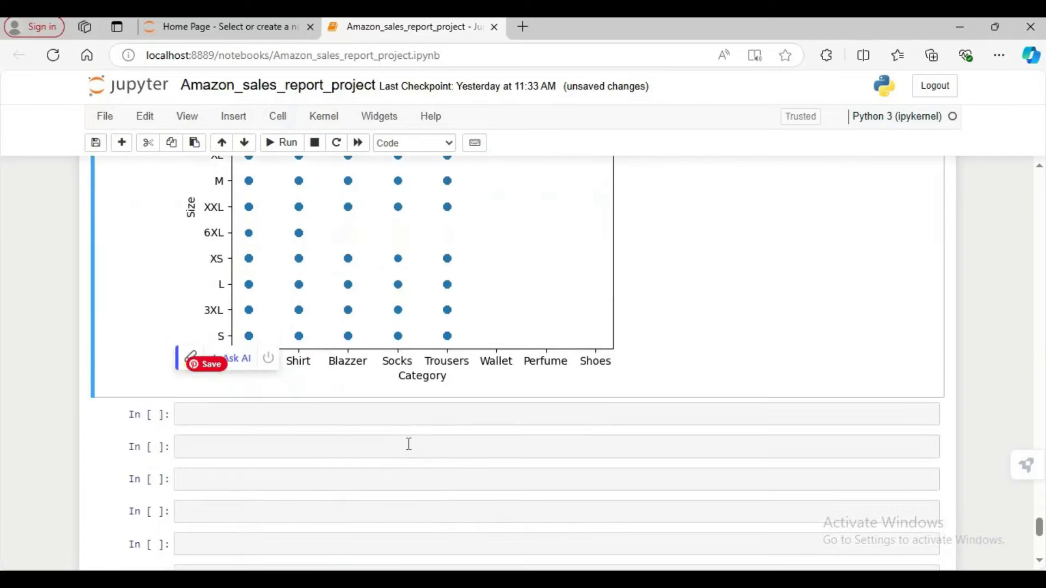
{"action": "left_click", "coordinate": [406, 419]}
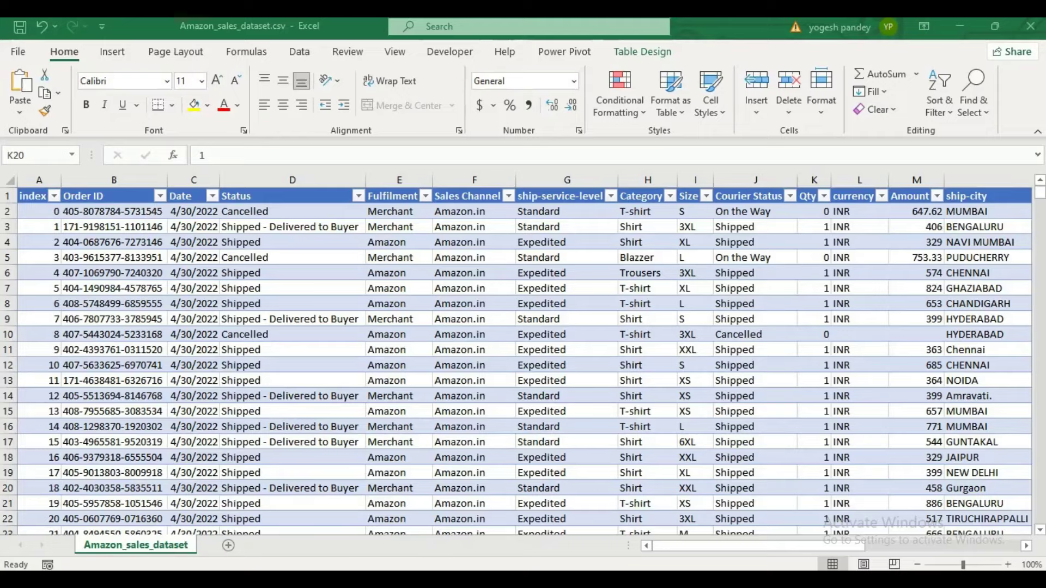
Switch to the Excel dataset and look through its remaining columns, from ship-city to fulfilled-by.
{"action": "left_click", "coordinate": [582, 570]}
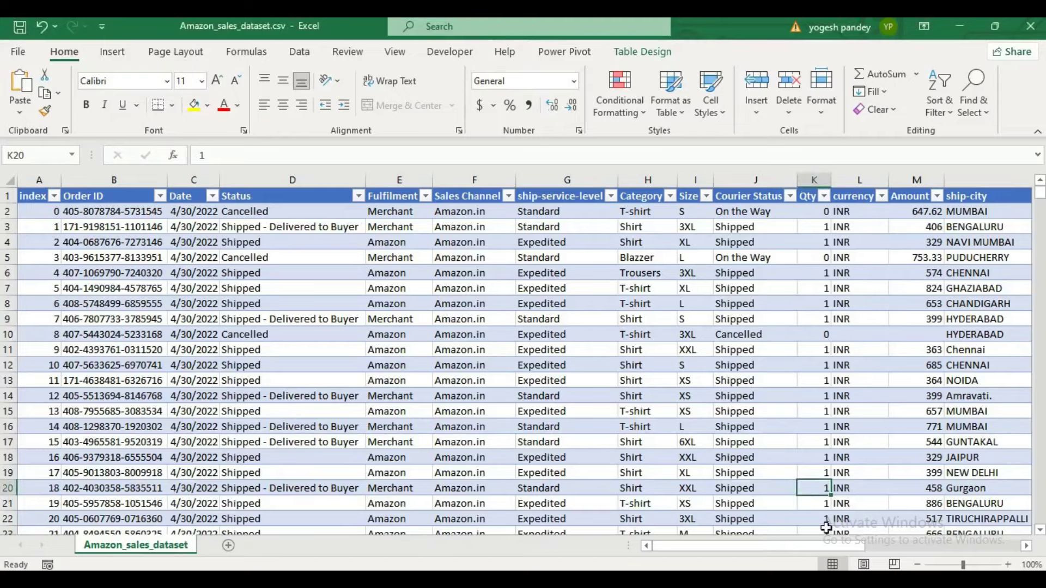
{"action": "left_click_drag", "start_coordinate": [822, 544], "coordinate": [925, 530]}
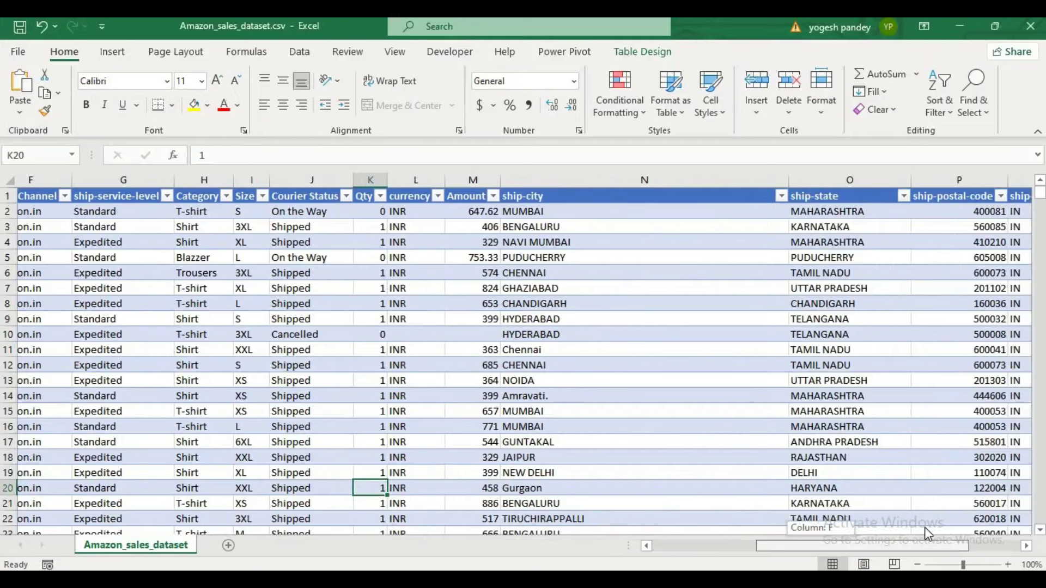
{"action": "left_click_drag", "start_coordinate": [926, 527], "coordinate": [941, 529]}
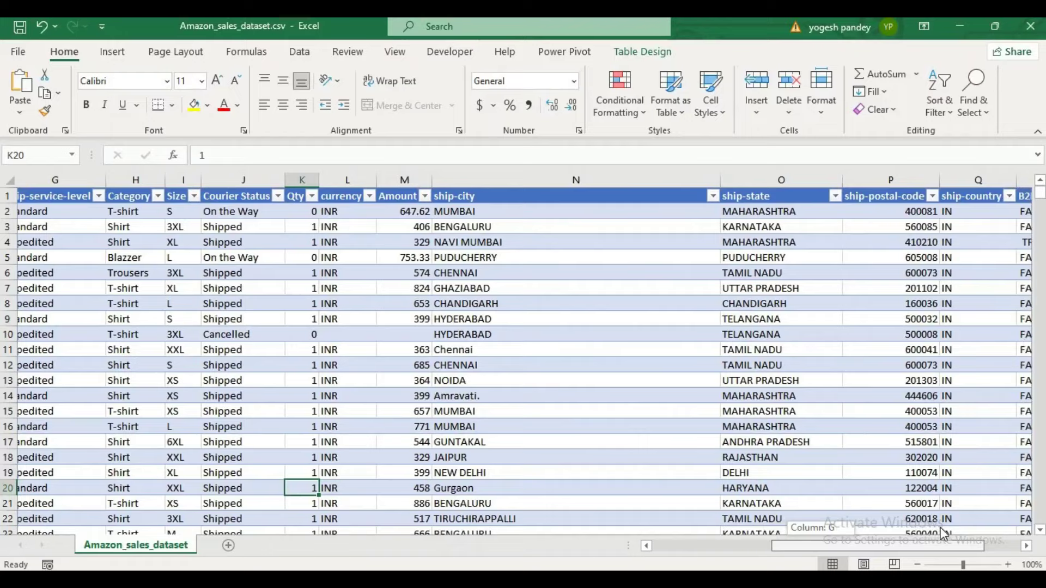
{"action": "left_click_drag", "start_coordinate": [942, 527], "coordinate": [952, 527]}
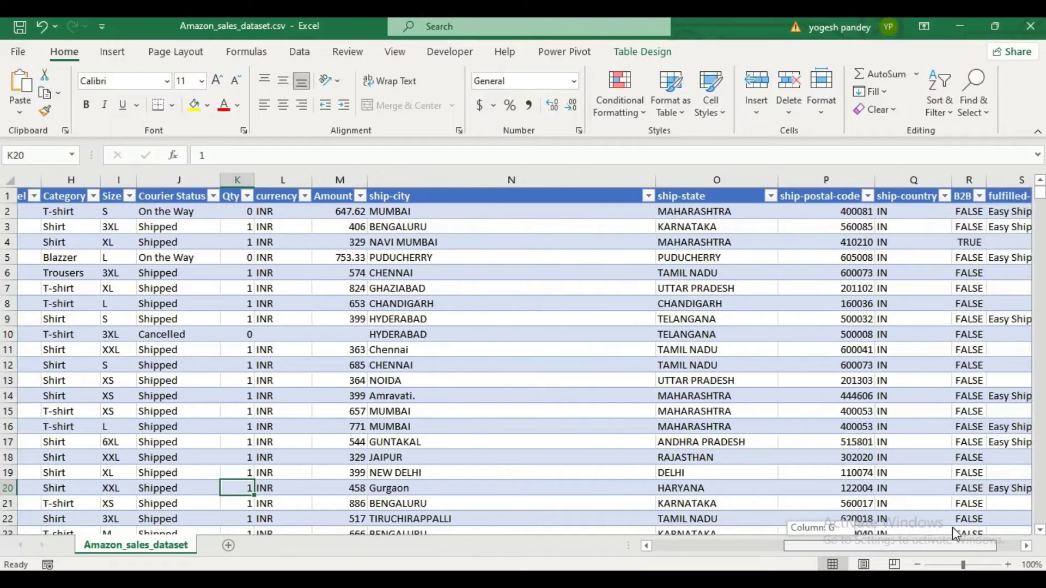
{"action": "left_click_drag", "start_coordinate": [952, 527], "coordinate": [952, 527]}
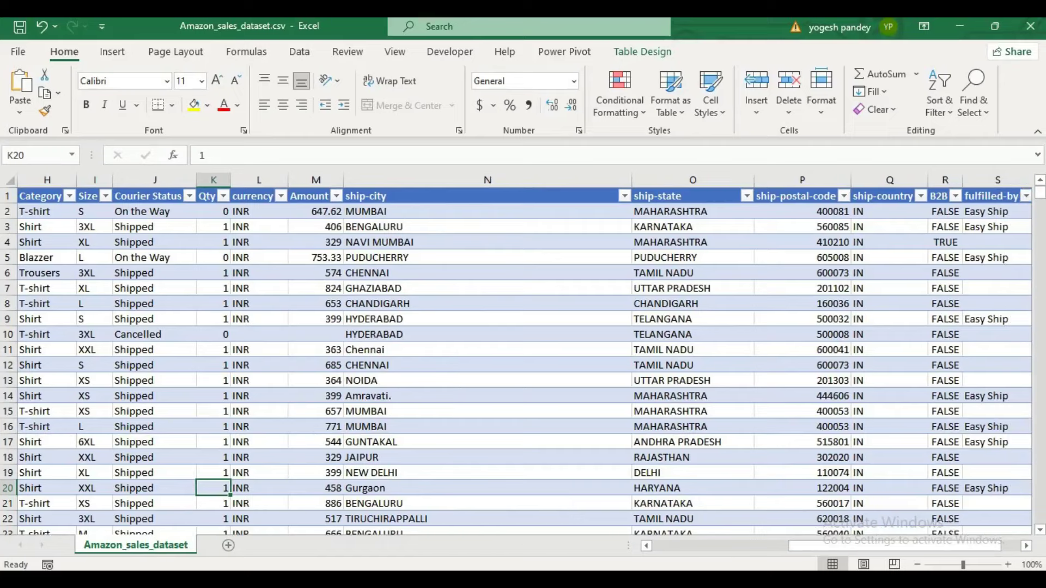
Switch back to the Jupyter notebook and start the empty cell below the scatter plot with plt.figure(figsize=(12,8)).
{"action": "key", "text": "alt+Tab"}
{"action": "scroll", "coordinate": [384, 480], "scroll_direction": "up", "scroll_amount": 1}
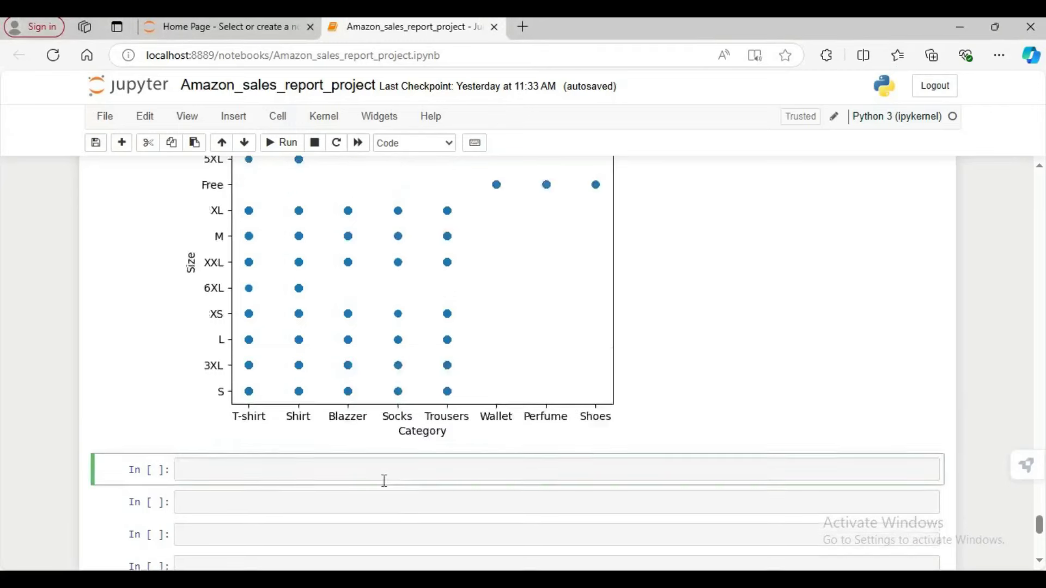
{"action": "scroll", "coordinate": [384, 481], "scroll_direction": "up", "scroll_amount": 2}
{"action": "scroll", "coordinate": [382, 480], "scroll_direction": "down", "scroll_amount": 1}
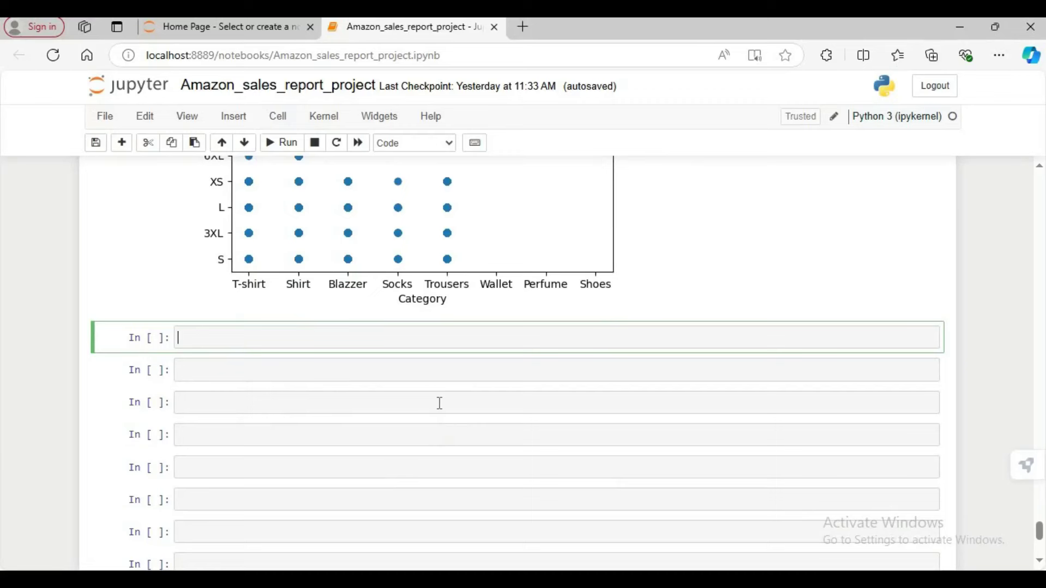
{"action": "type", "text": "plt."}
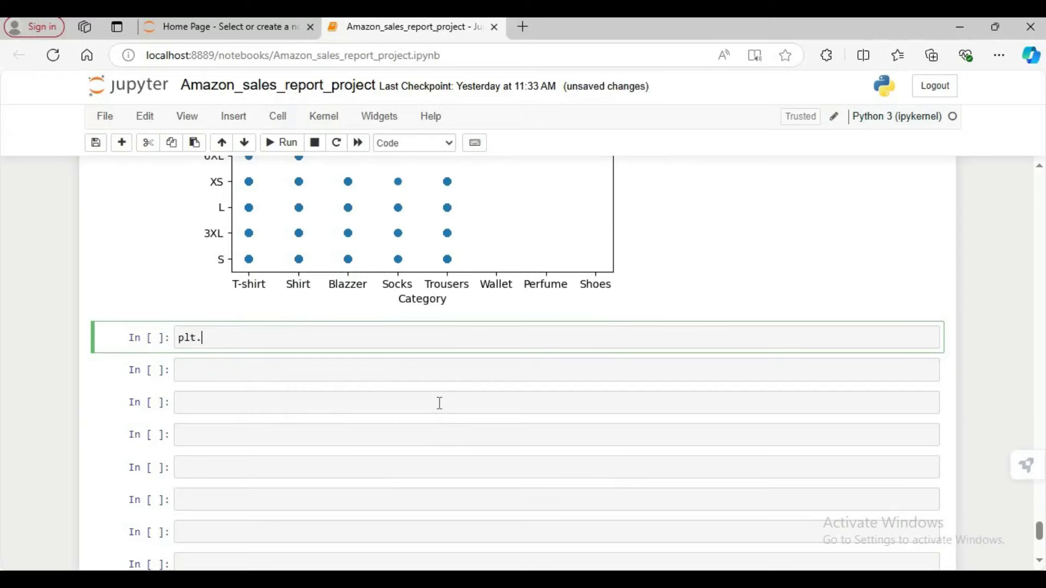
{"action": "type", "text": "figure(figsize=(12,"}
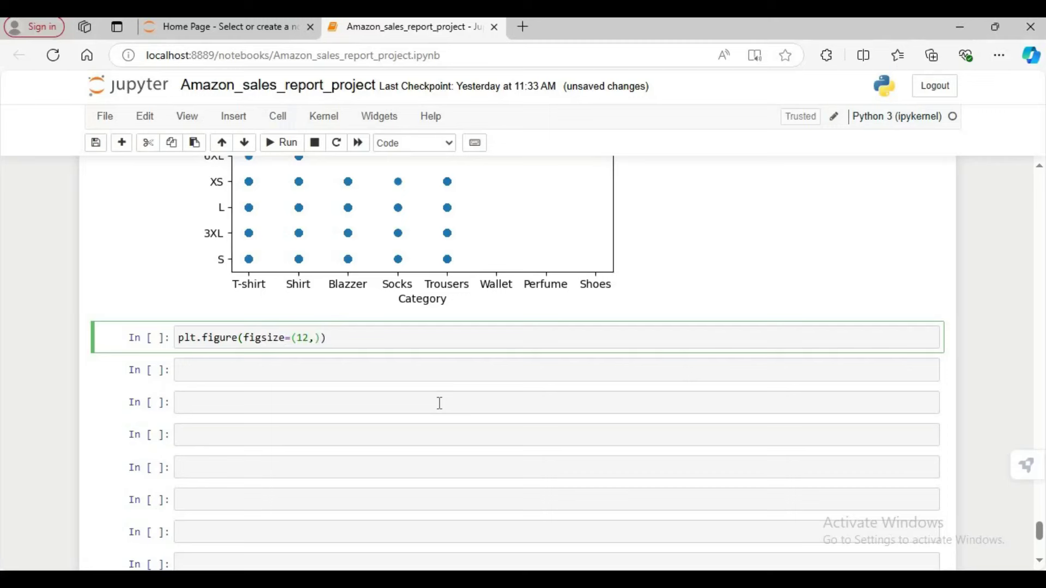
{"action": "type", "text": "8"}
{"action": "key", "text": "Right"}
{"action": "key", "text": "Right"}
{"action": "key", "text": "Return"}
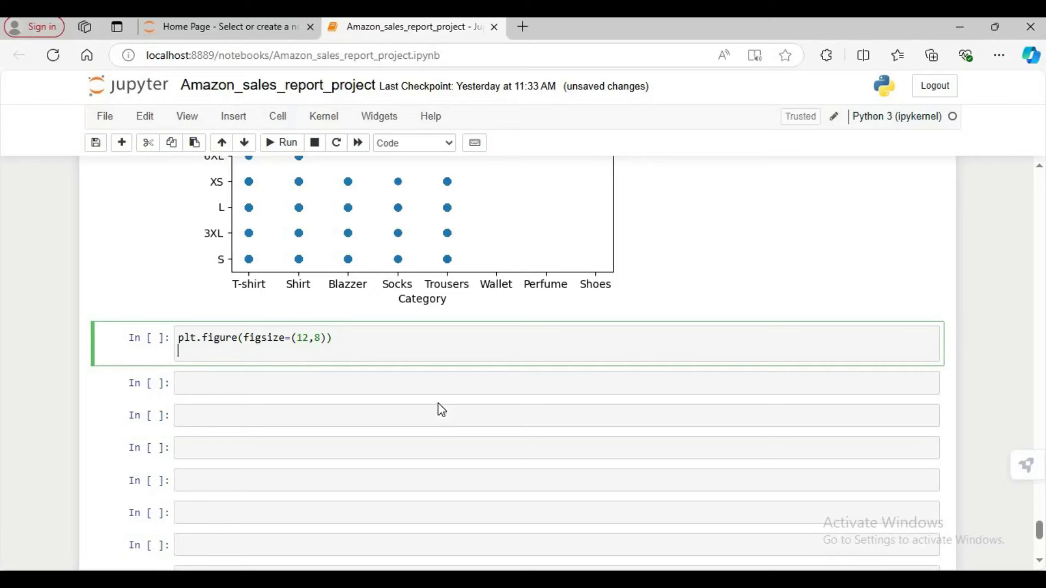
Add the count plot line sns.countplot(data=df,x="ship-state") below the figure size line.
{"action": "type", "text": "sns.countplot"}
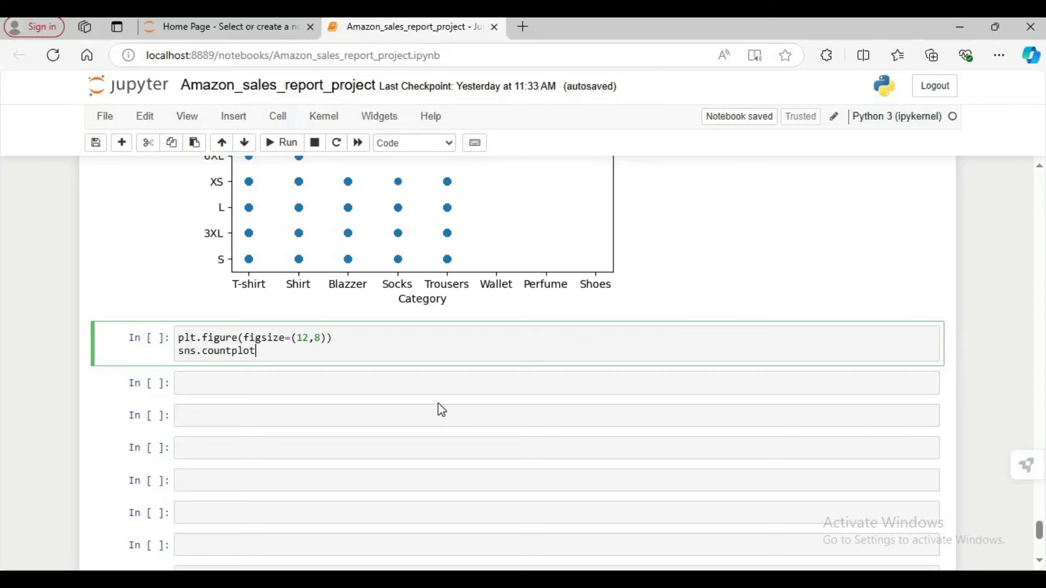
{"action": "type", "text": "(data=df"}
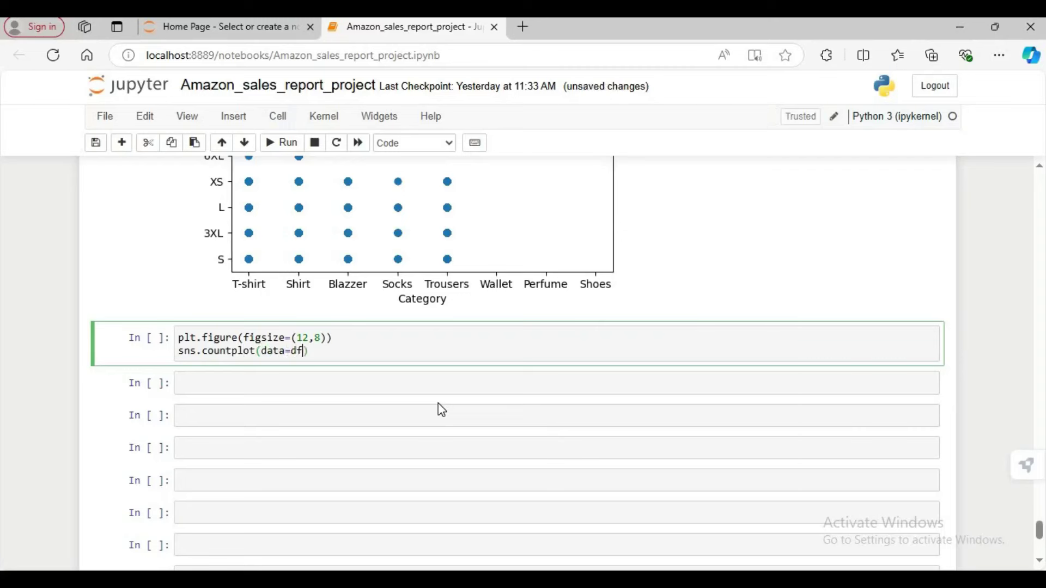
{"action": "type", "text": ",x=\"ship-state"}
Check the ship-state column name in the dataframe info output against the name used in the count plot line.
{"action": "scroll", "coordinate": [438, 403], "scroll_direction": "up", "scroll_amount": 10}
{"action": "scroll", "coordinate": [430, 396], "scroll_direction": "up", "scroll_amount": 15}
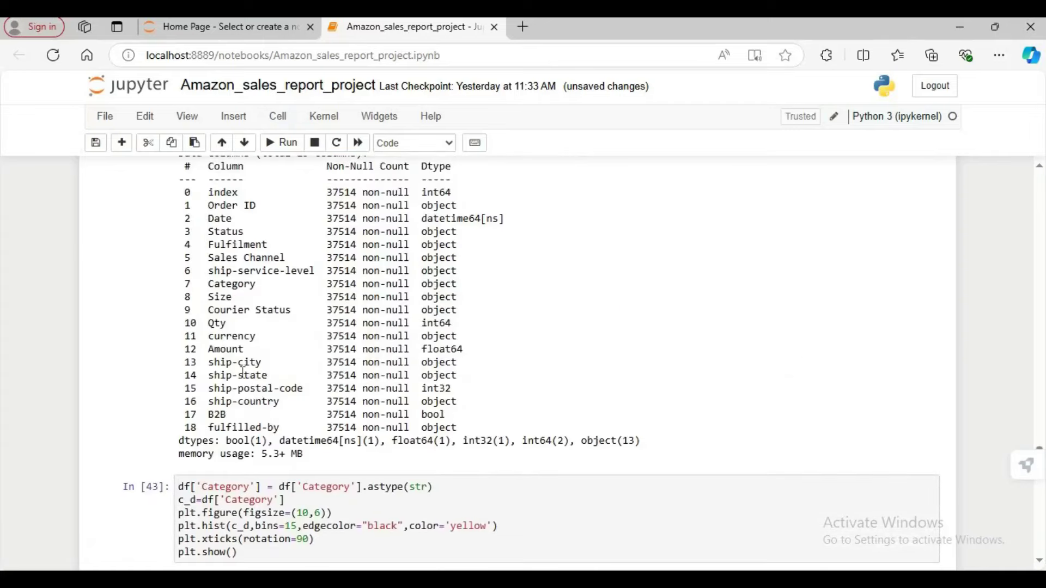
{"action": "left_click_drag", "start_coordinate": [209, 374], "coordinate": [274, 381]}
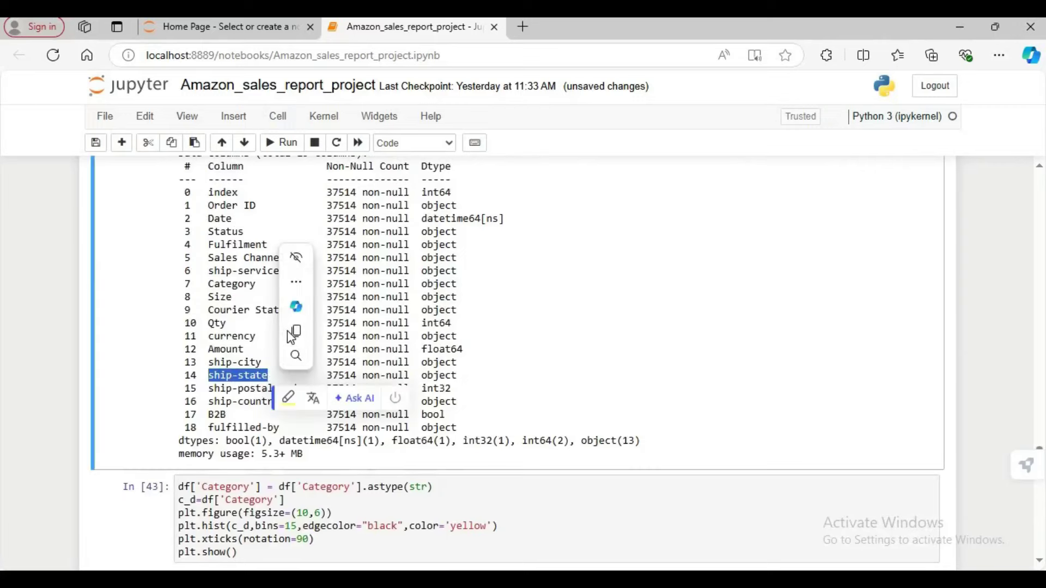
{"action": "scroll", "coordinate": [564, 337], "scroll_direction": "down", "scroll_amount": 15}
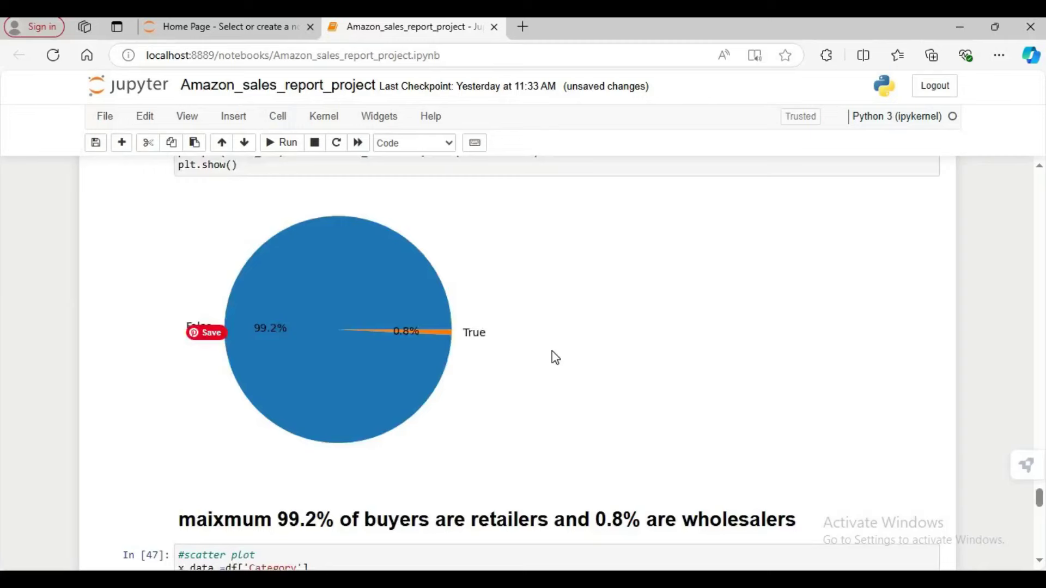
{"action": "scroll", "coordinate": [548, 346], "scroll_direction": "down", "scroll_amount": 10}
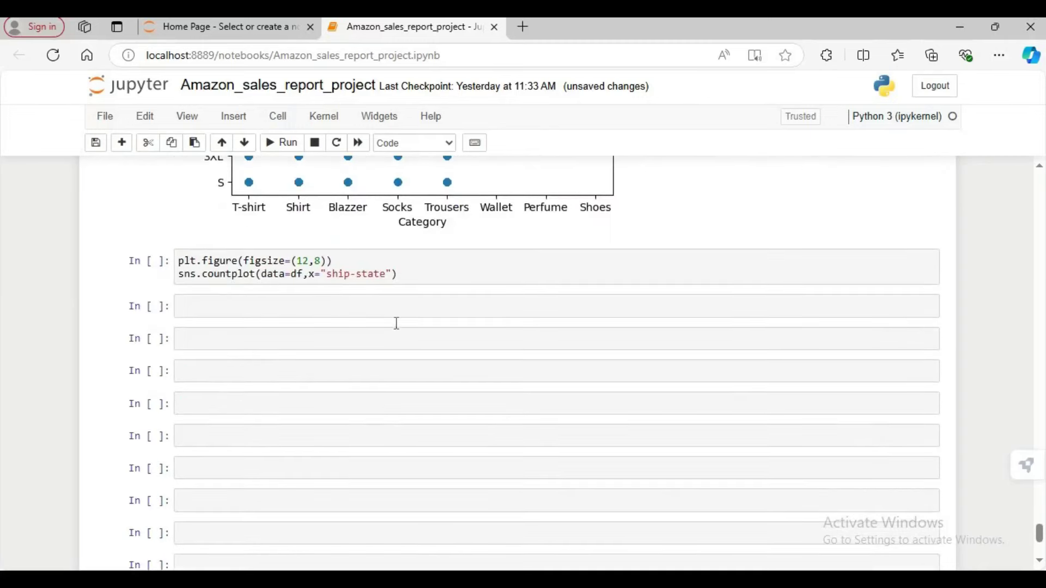
{"action": "triple_click", "coordinate": [341, 275]}
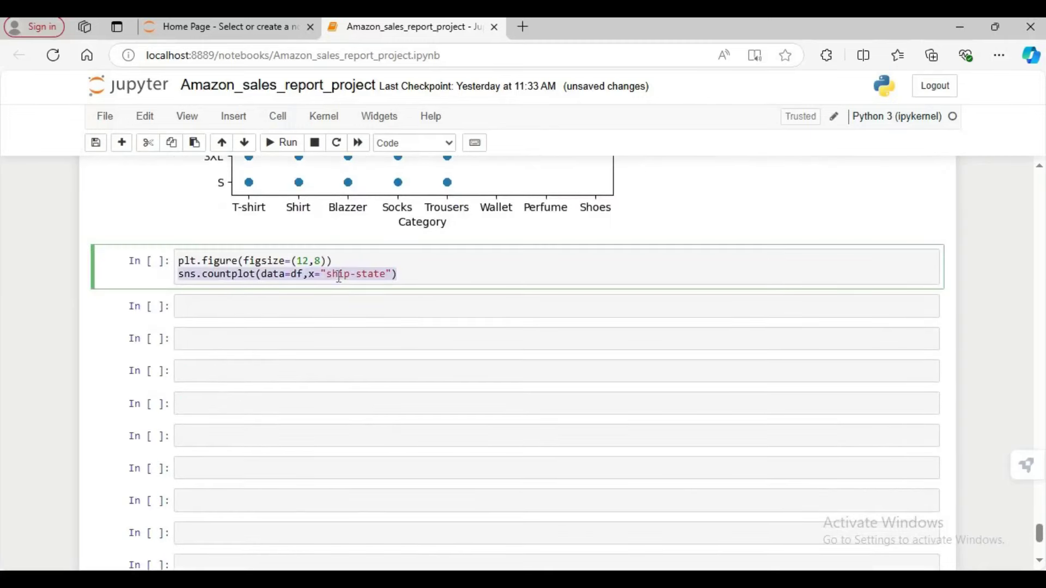
{"action": "left_click", "coordinate": [333, 274]}
{"action": "double_click", "coordinate": [335, 274]}
{"action": "left_click_drag", "start_coordinate": [371, 270], "coordinate": [386, 273]}
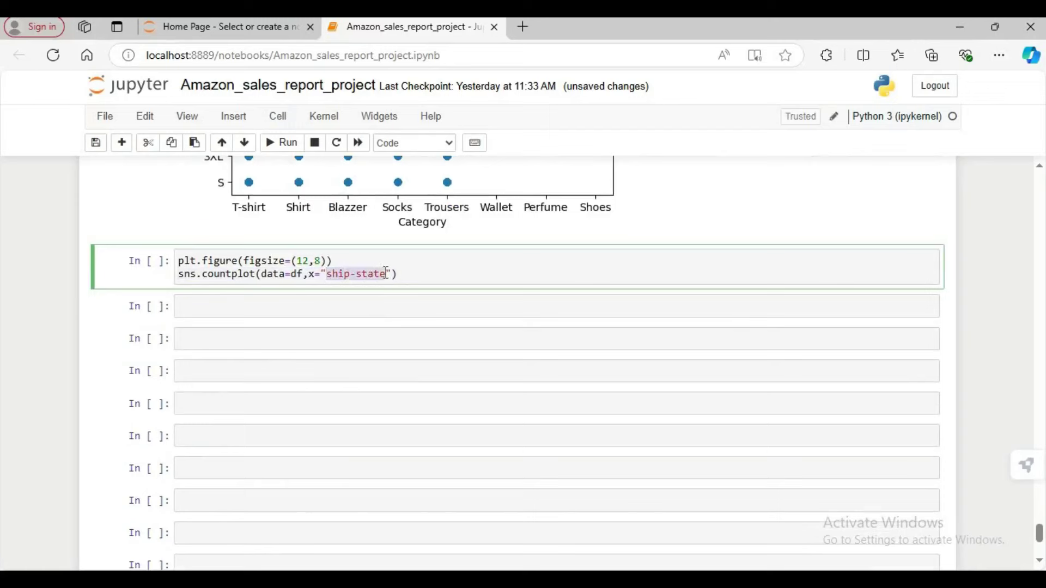
{"action": "left_click", "coordinate": [386, 273]}
Add the x-axis label line plt.xlabel('State') after the count plot line.
{"action": "left_click", "coordinate": [428, 268]}
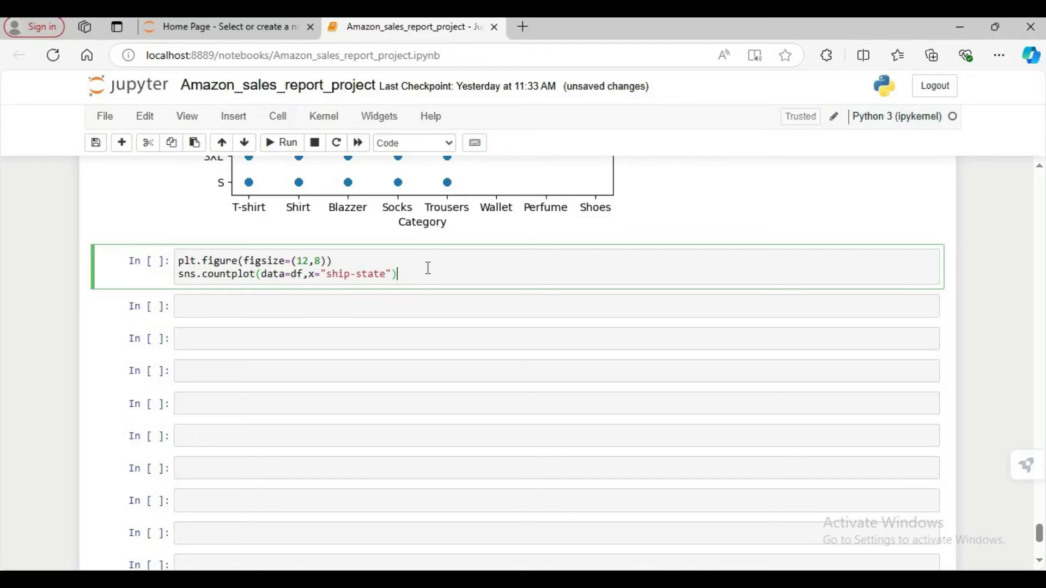
{"action": "key", "text": "Return"}
{"action": "type", "text": "plt"}
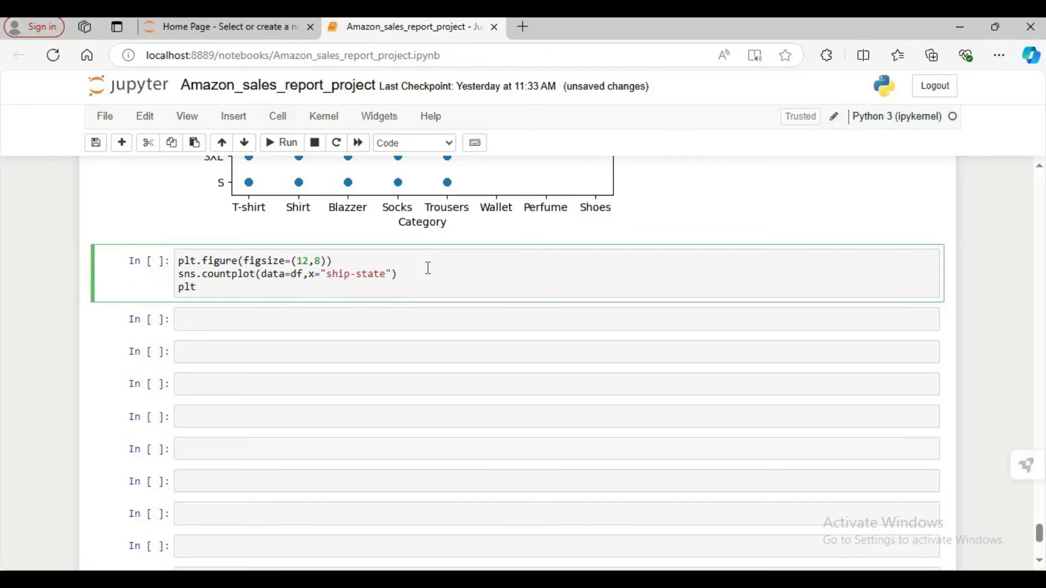
{"action": "type", "text": ".xlabel('State"}
{"action": "key", "text": "Right"}
{"action": "key", "text": "Right"}
{"action": "key", "text": "Return"}
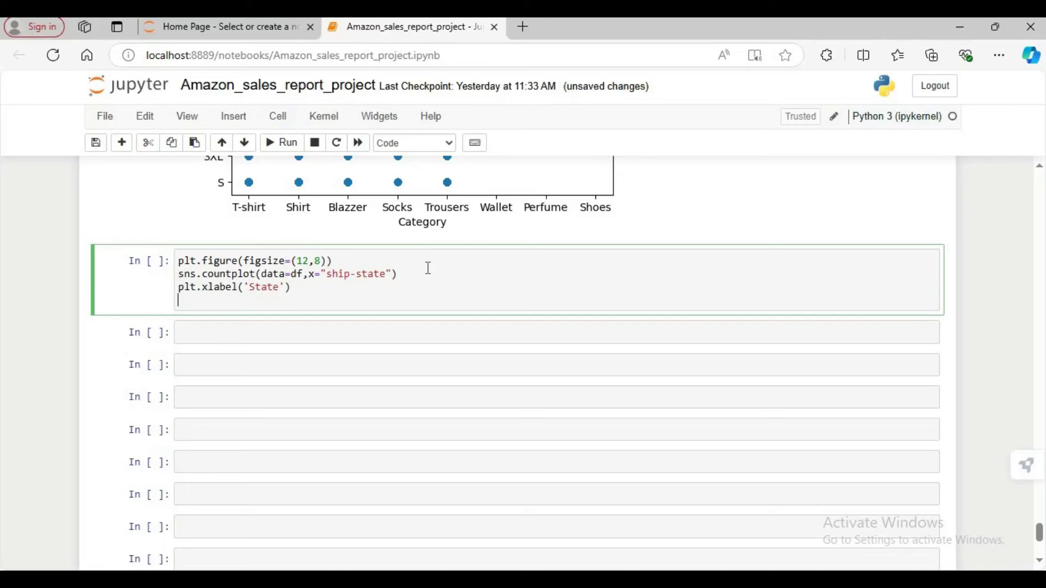
Add the y-axis label line plt.ylabel('Order_count') below the x-axis label line.
{"action": "type", "text": "plt."}
{"action": "type", "text": "ylabel('Orders"}
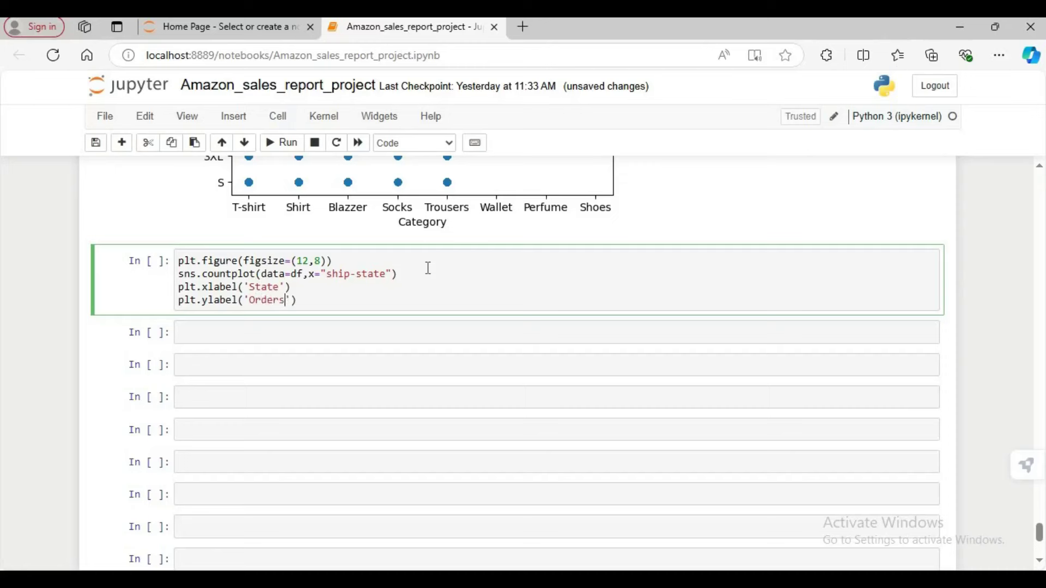
{"action": "key", "text": "BackSpace"}
{"action": "type", "text": "_count"}
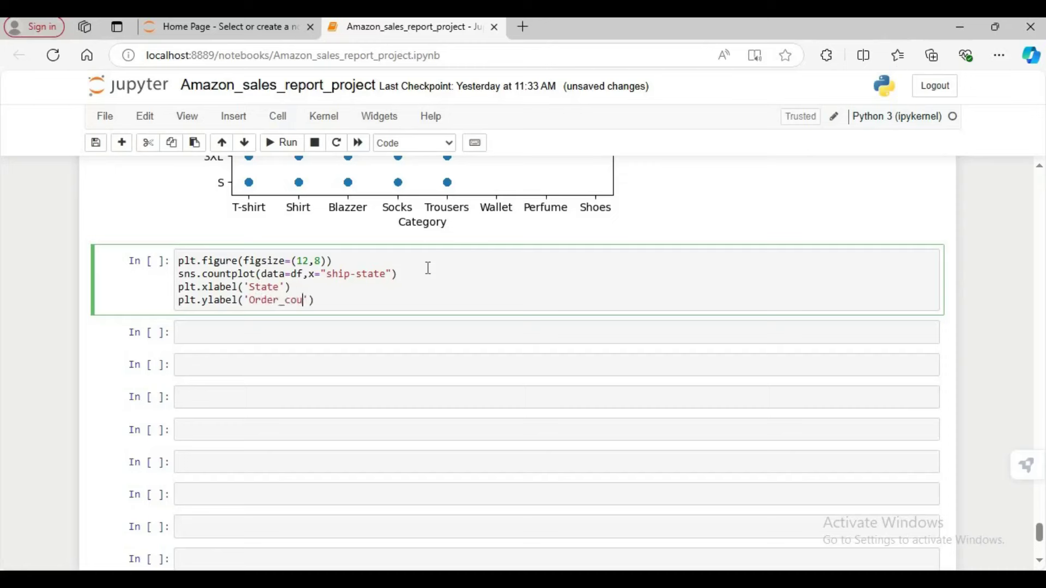